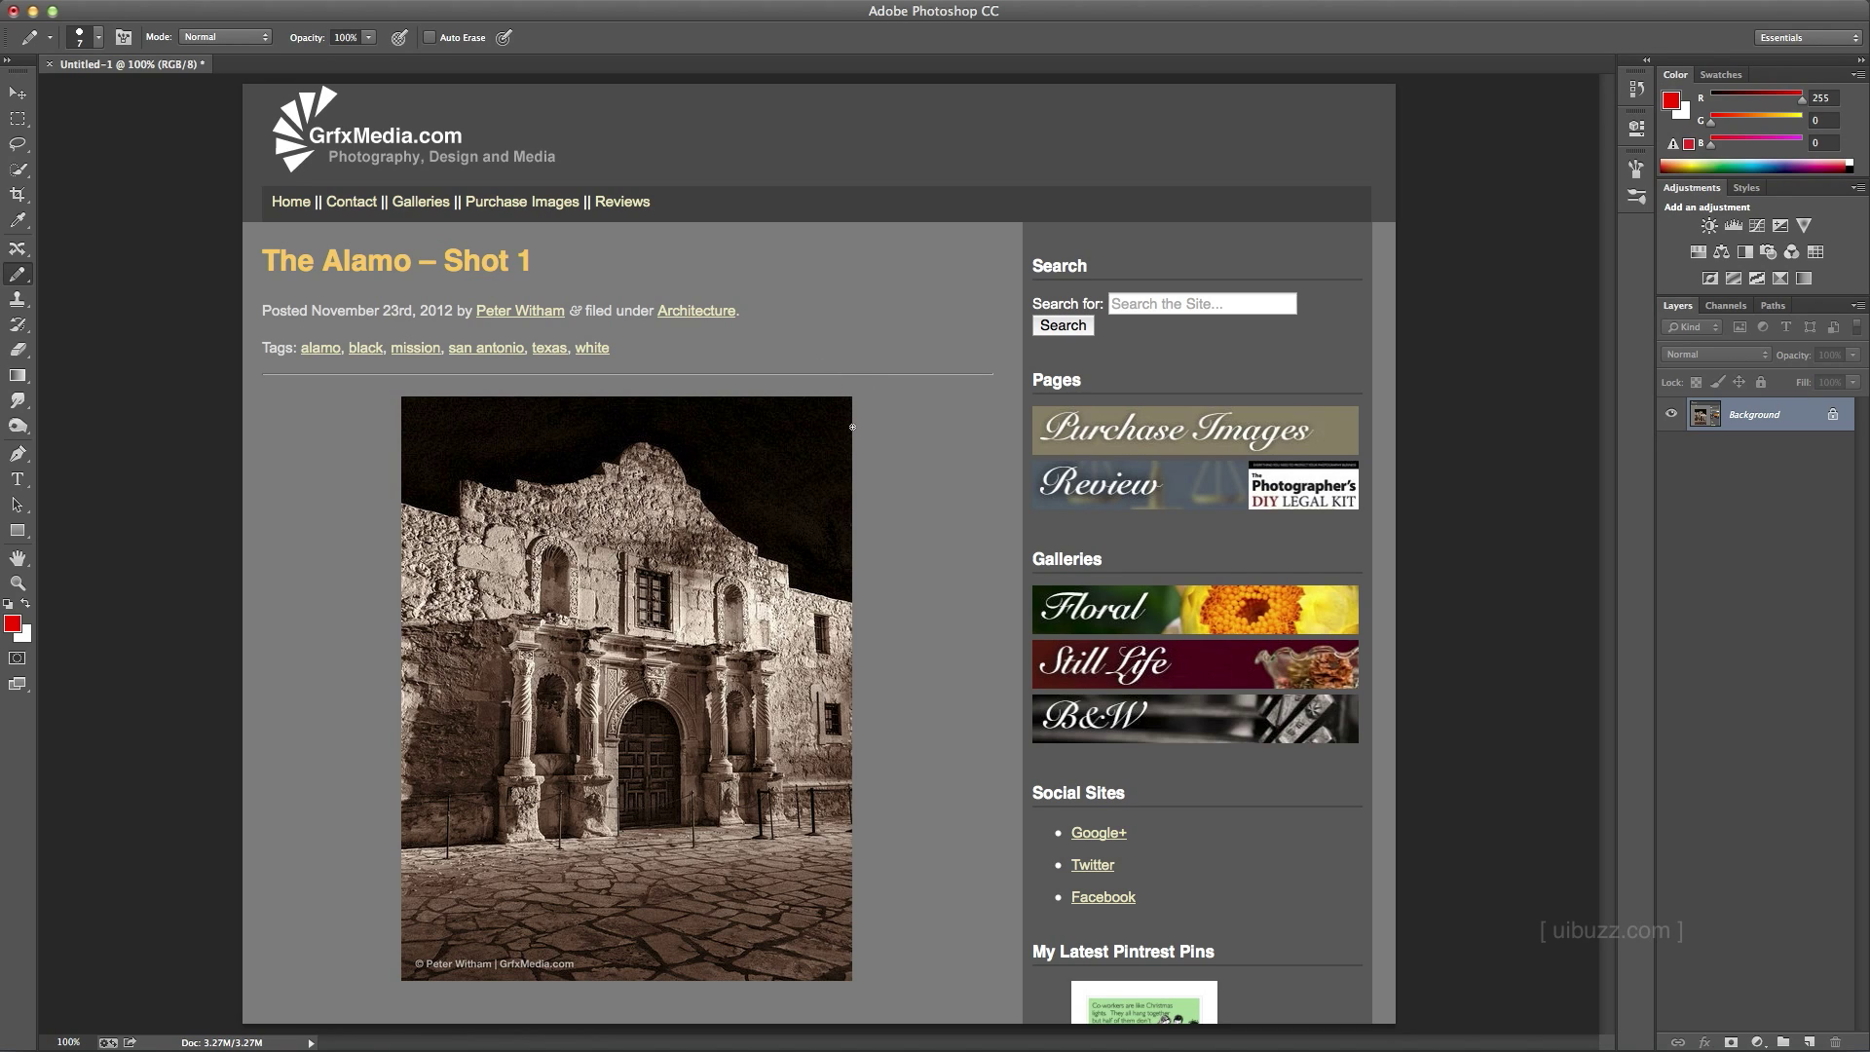
# - Paint a trial red stroke across the photo's top corner
pyautogui.moveTo(853, 425); pyautogui.dragTo(808, 393)
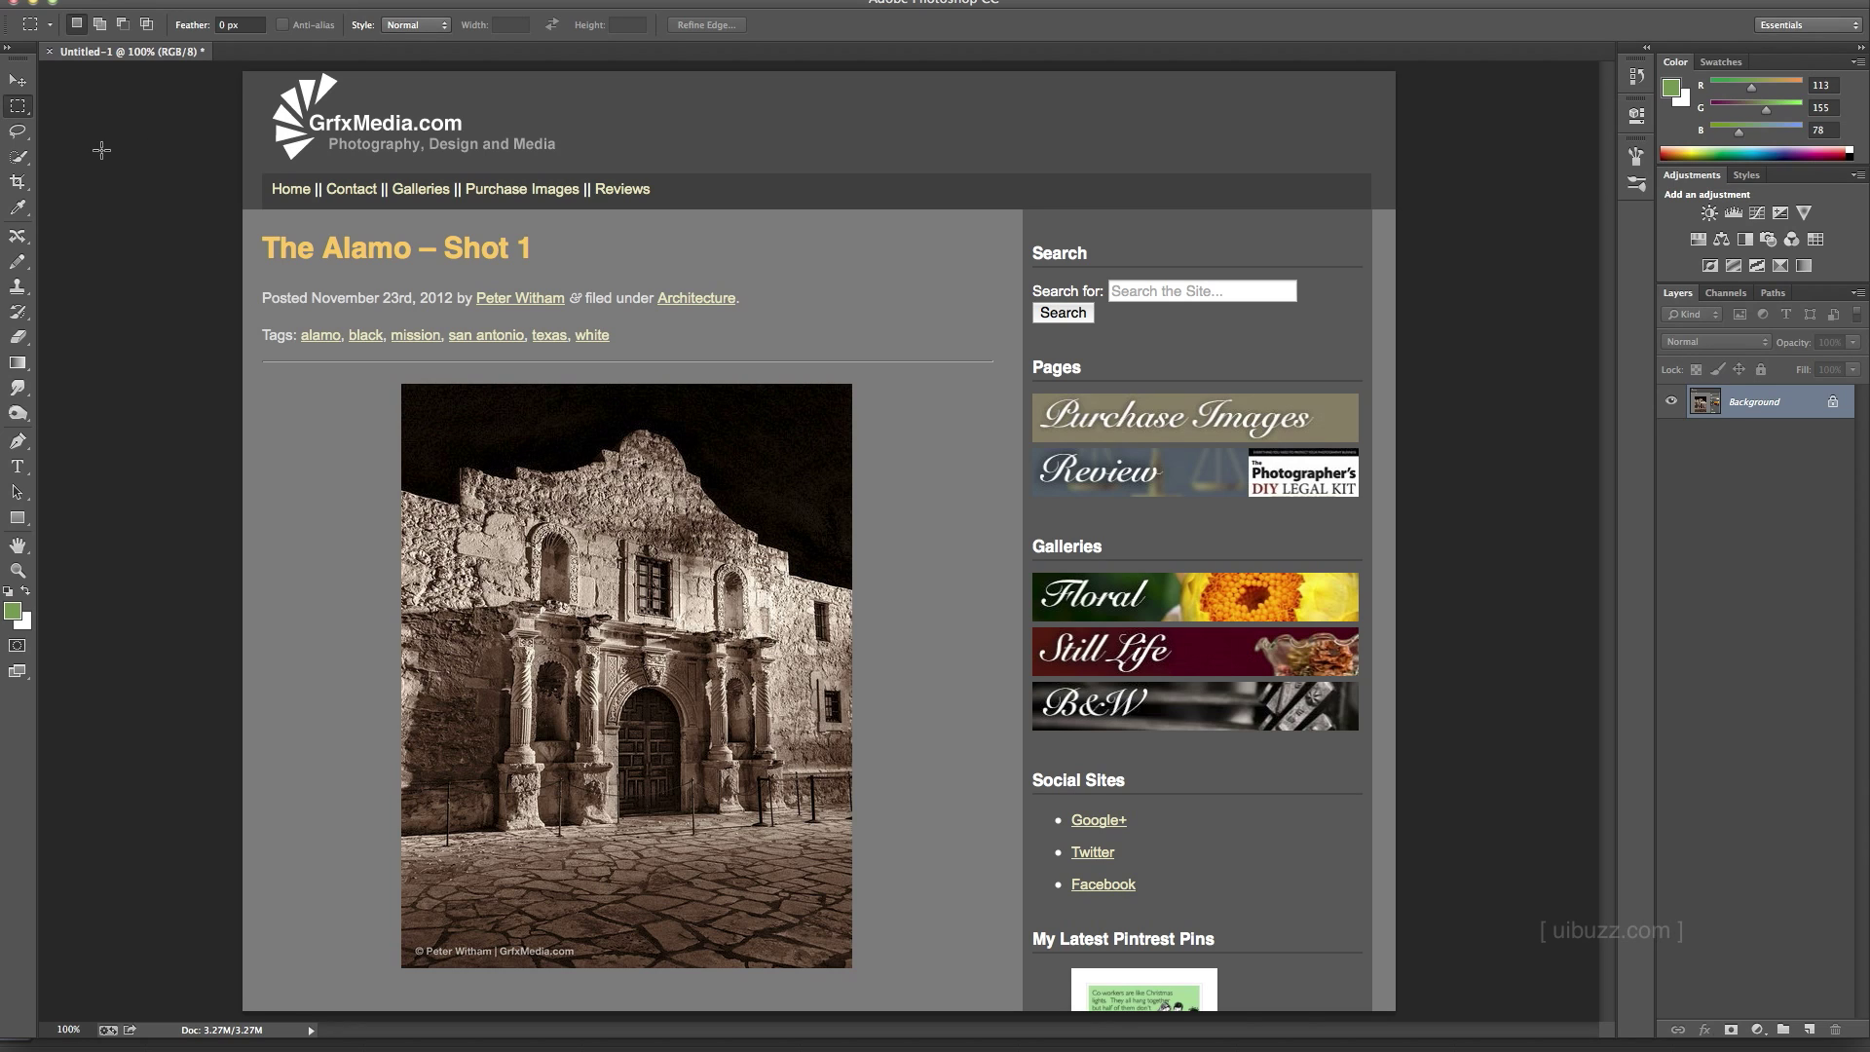
# - Add the Buy Me text on the photo and shift it slightly right and down
pyautogui.press('t')
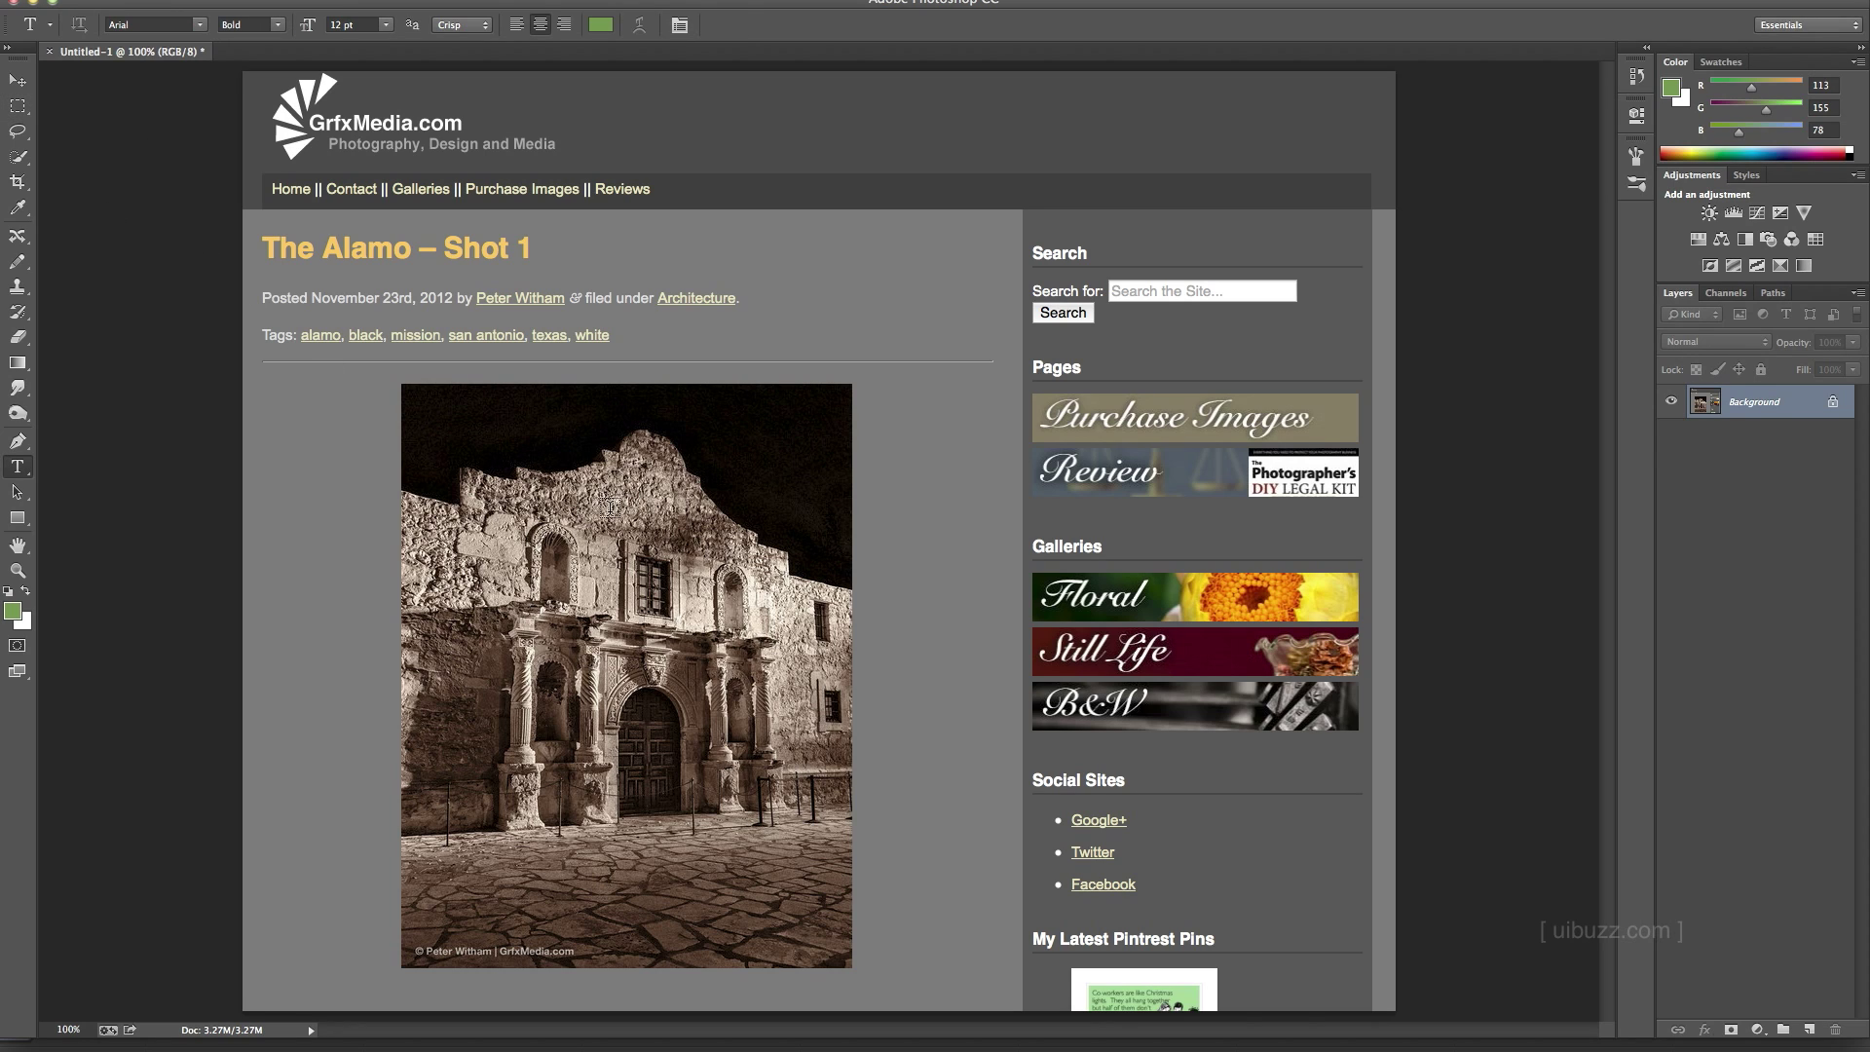
pyautogui.click(610, 507)
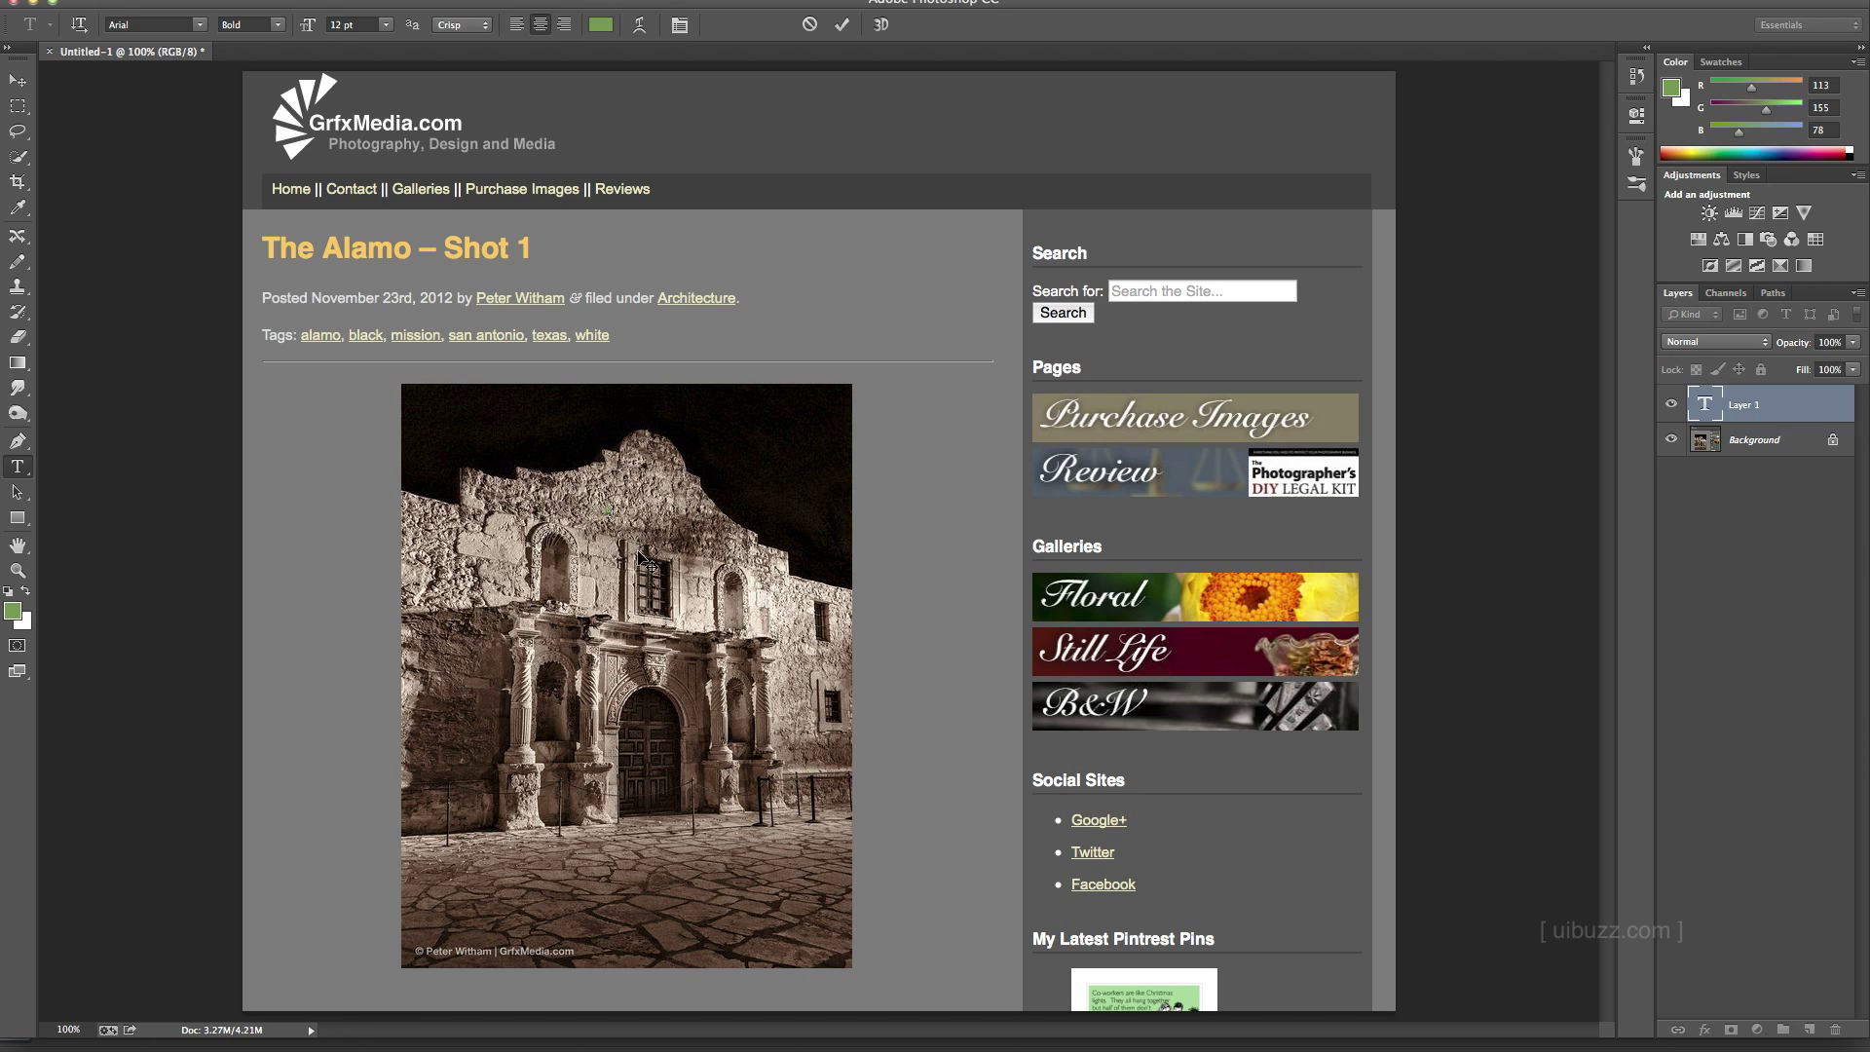
pyautogui.write('Alamo')
pyautogui.click(18, 80)
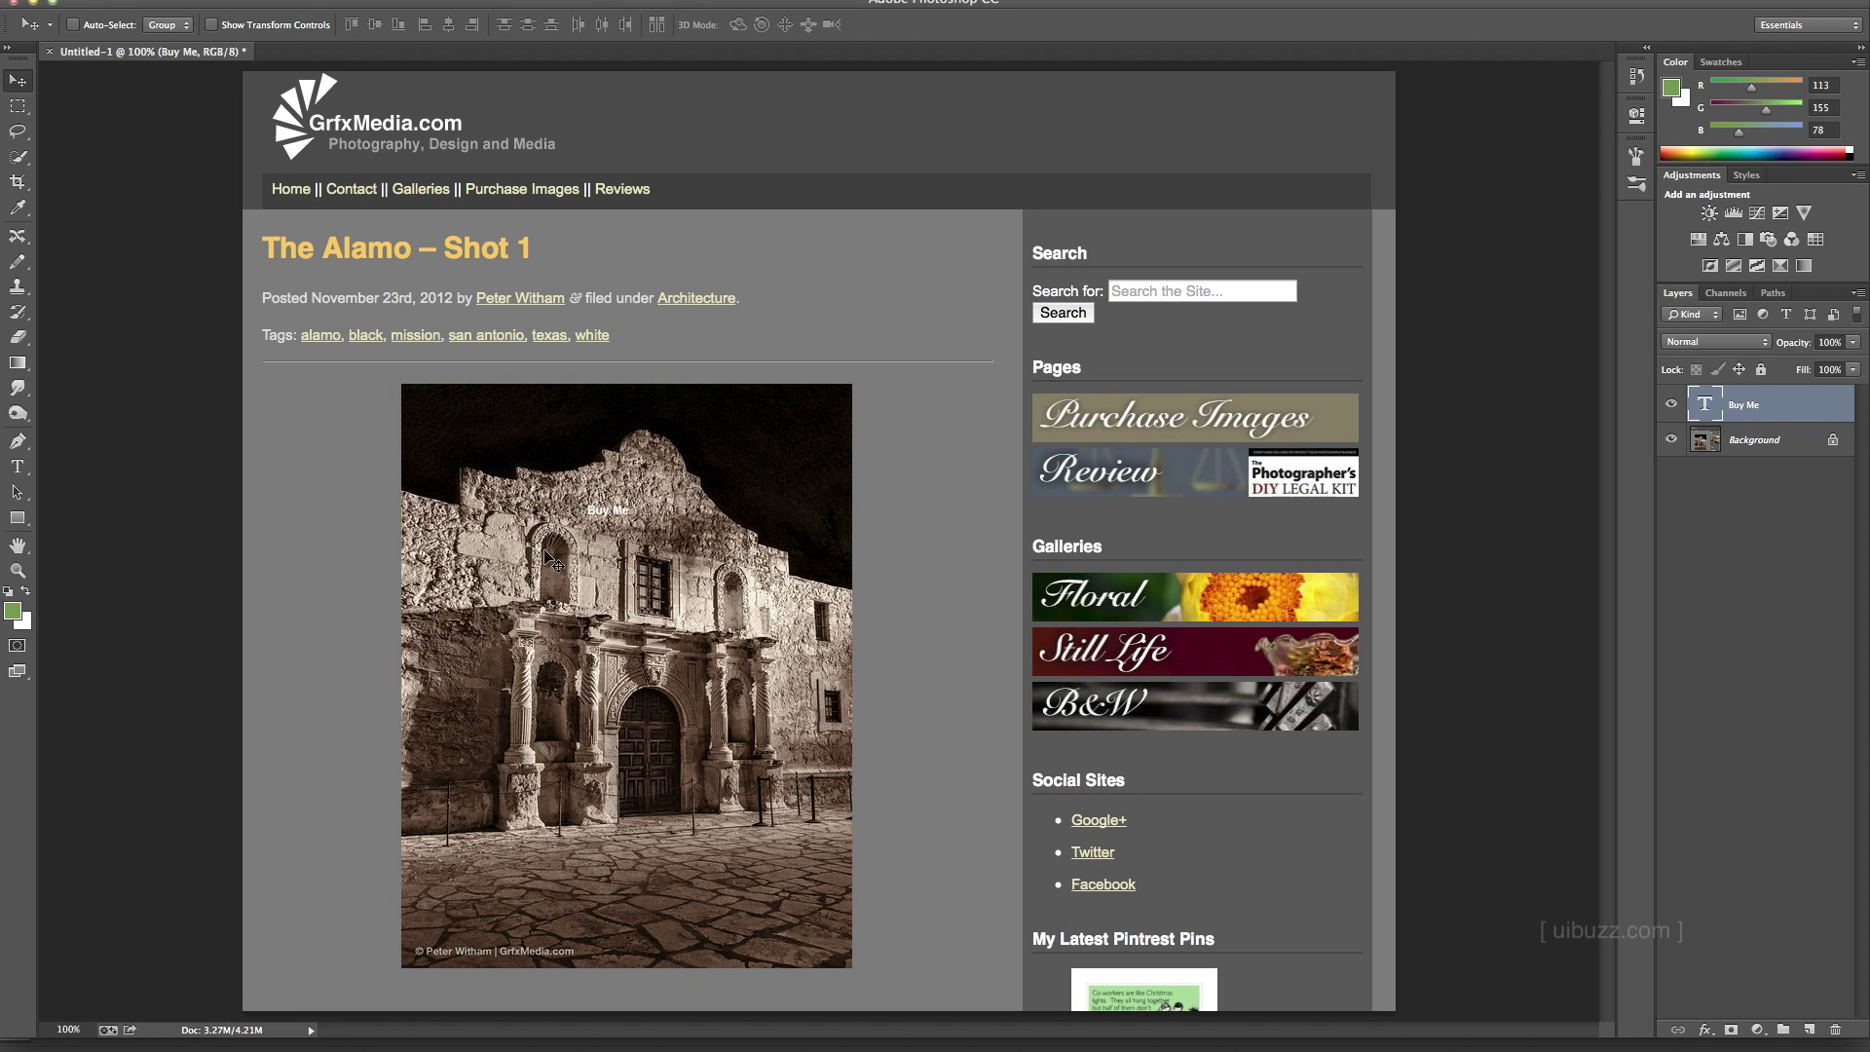
pyautogui.moveTo(546, 558); pyautogui.dragTo(580, 577)
# - Fill a wide green rectangle around the text on a new layer beneath it
pyautogui.click(1809, 1029)
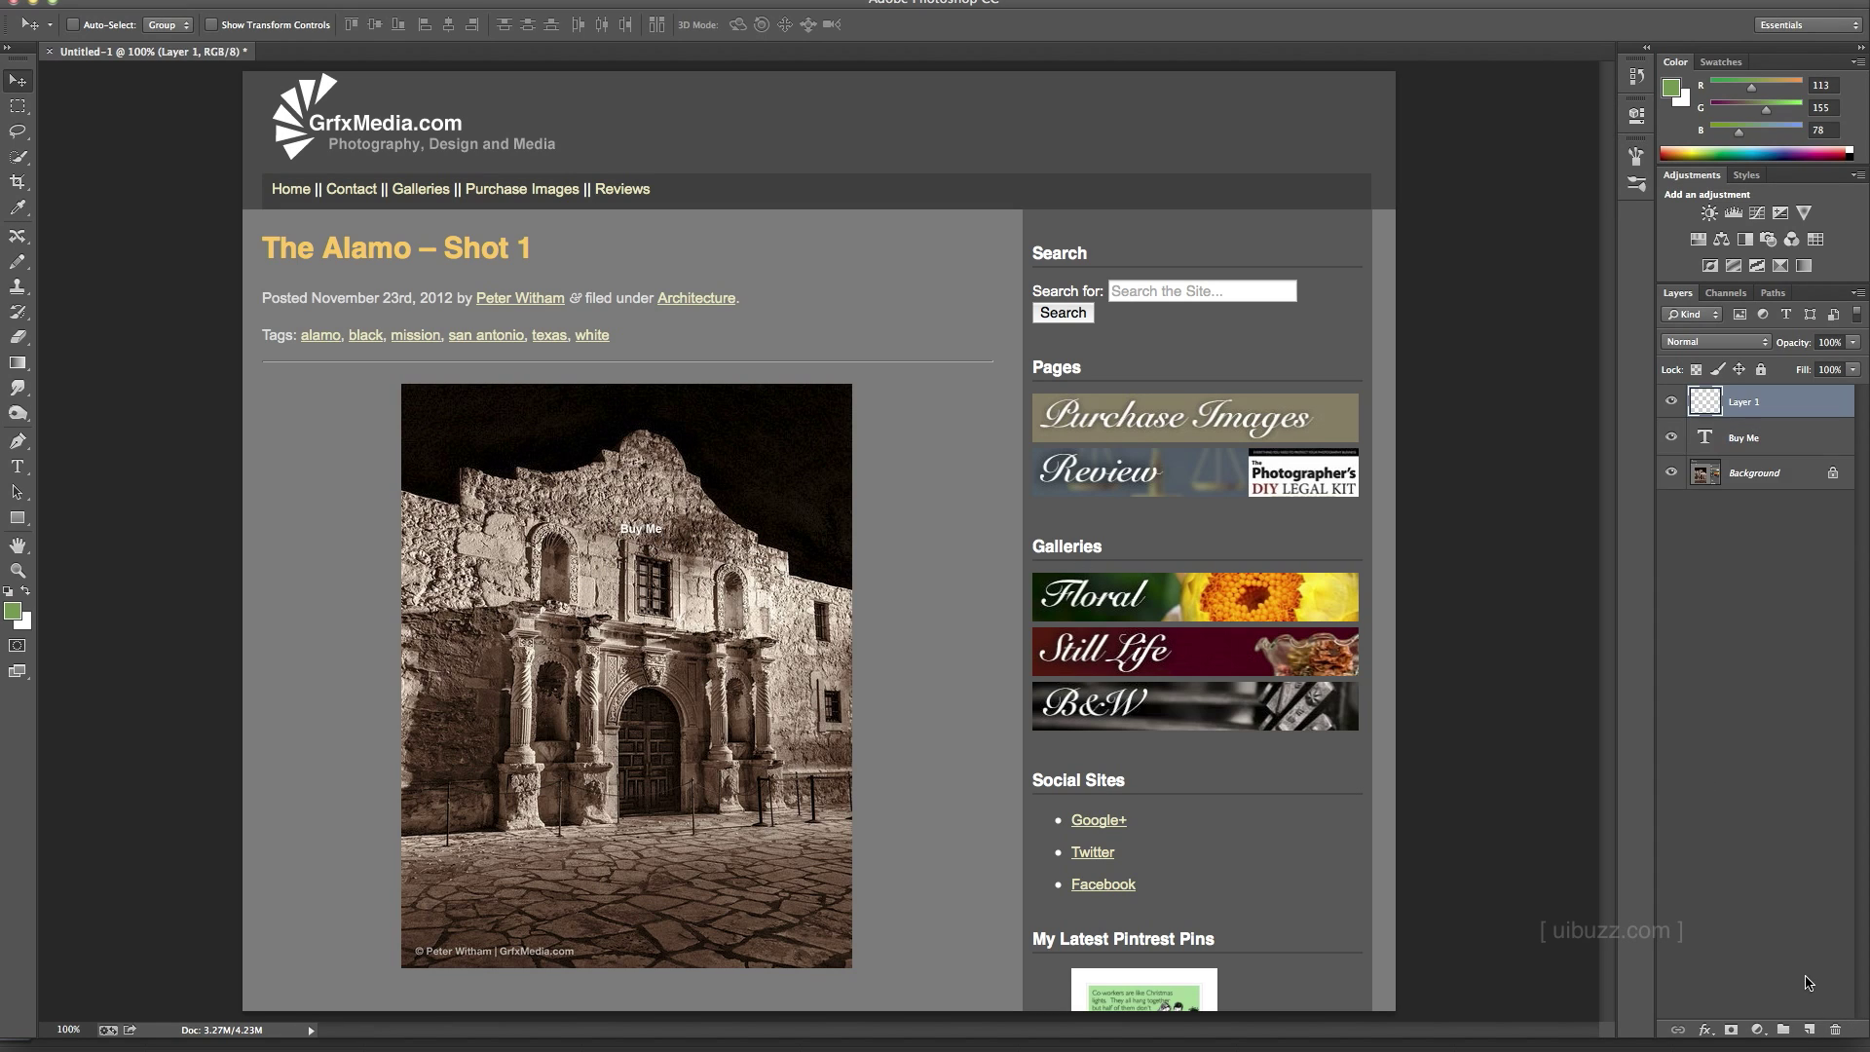
pyautogui.moveTo(1759, 407); pyautogui.dragTo(1759, 456)
pyautogui.click(18, 106)
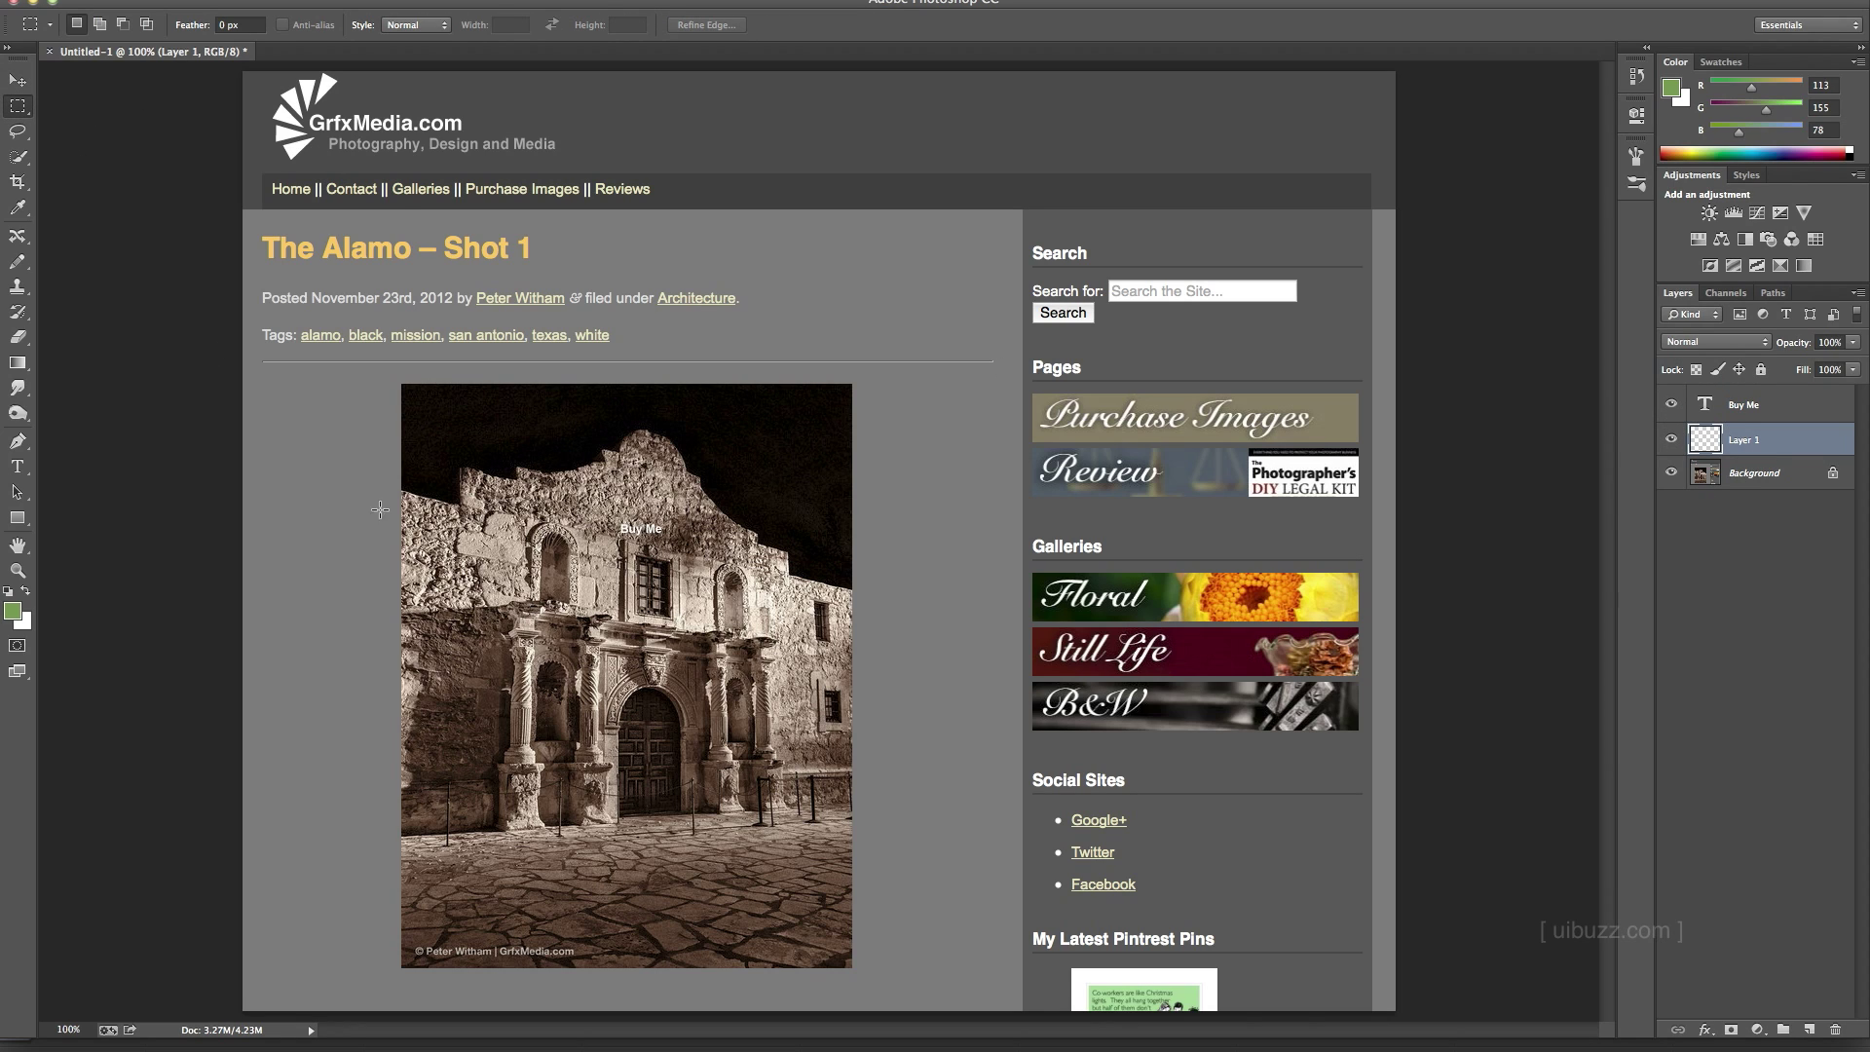
pyautogui.moveTo(388, 484); pyautogui.dragTo(874, 588)
pyautogui.hotkey('alt', 'BackSpace')
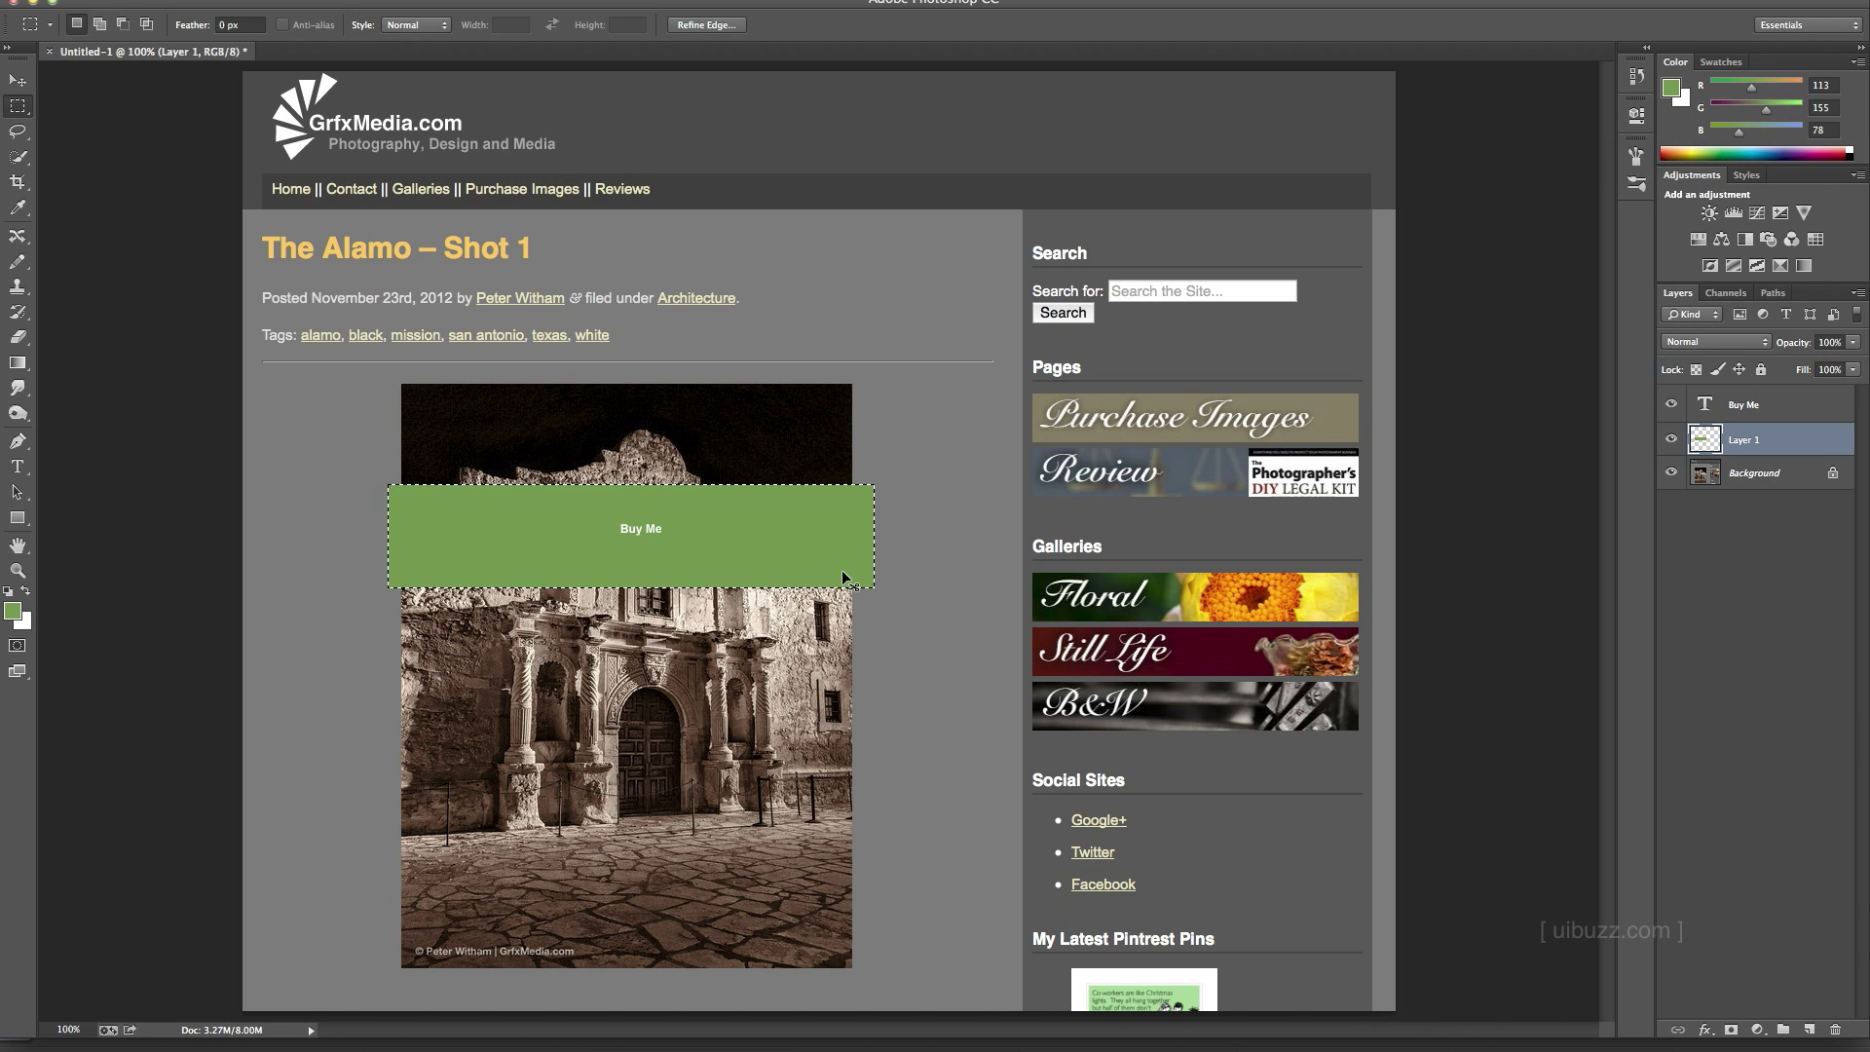
pyautogui.hotkey('ctrl', 'd')
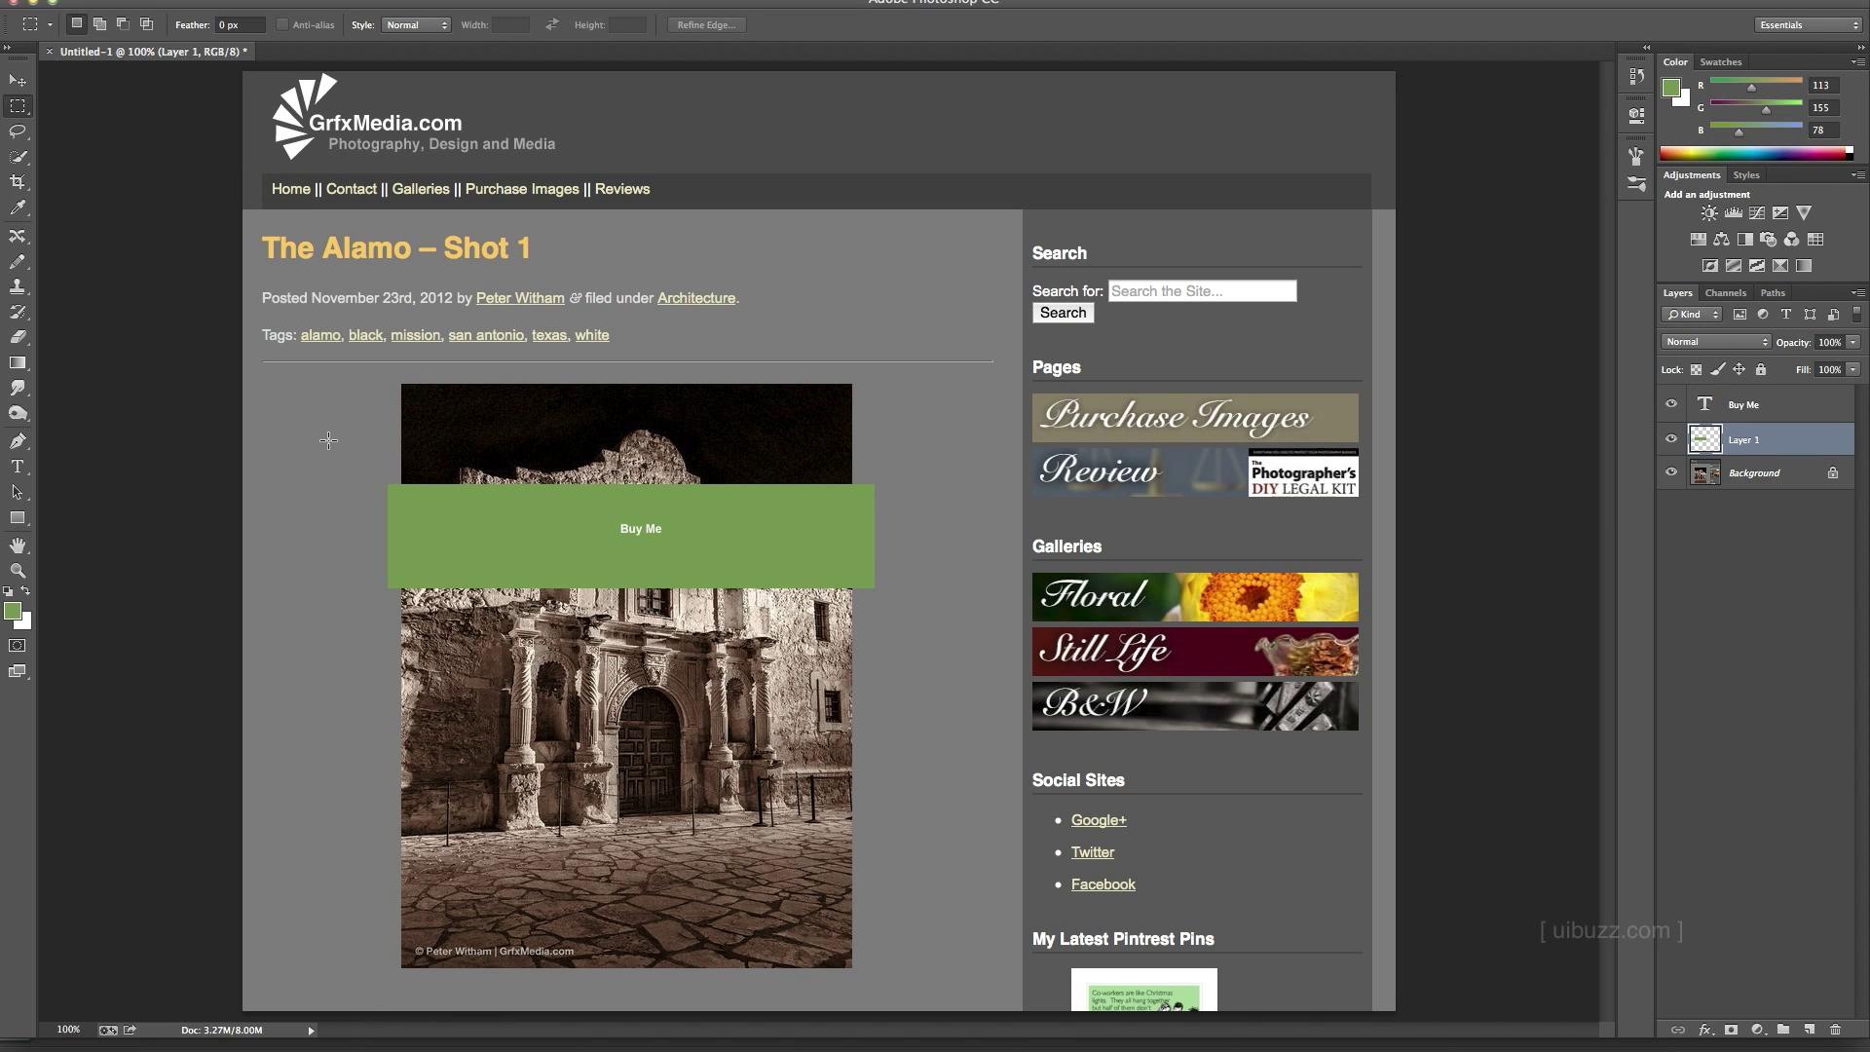
# - Delete the green above and below the text, leaving a thin bar
pyautogui.moveTo(325, 435); pyautogui.dragTo(907, 514)
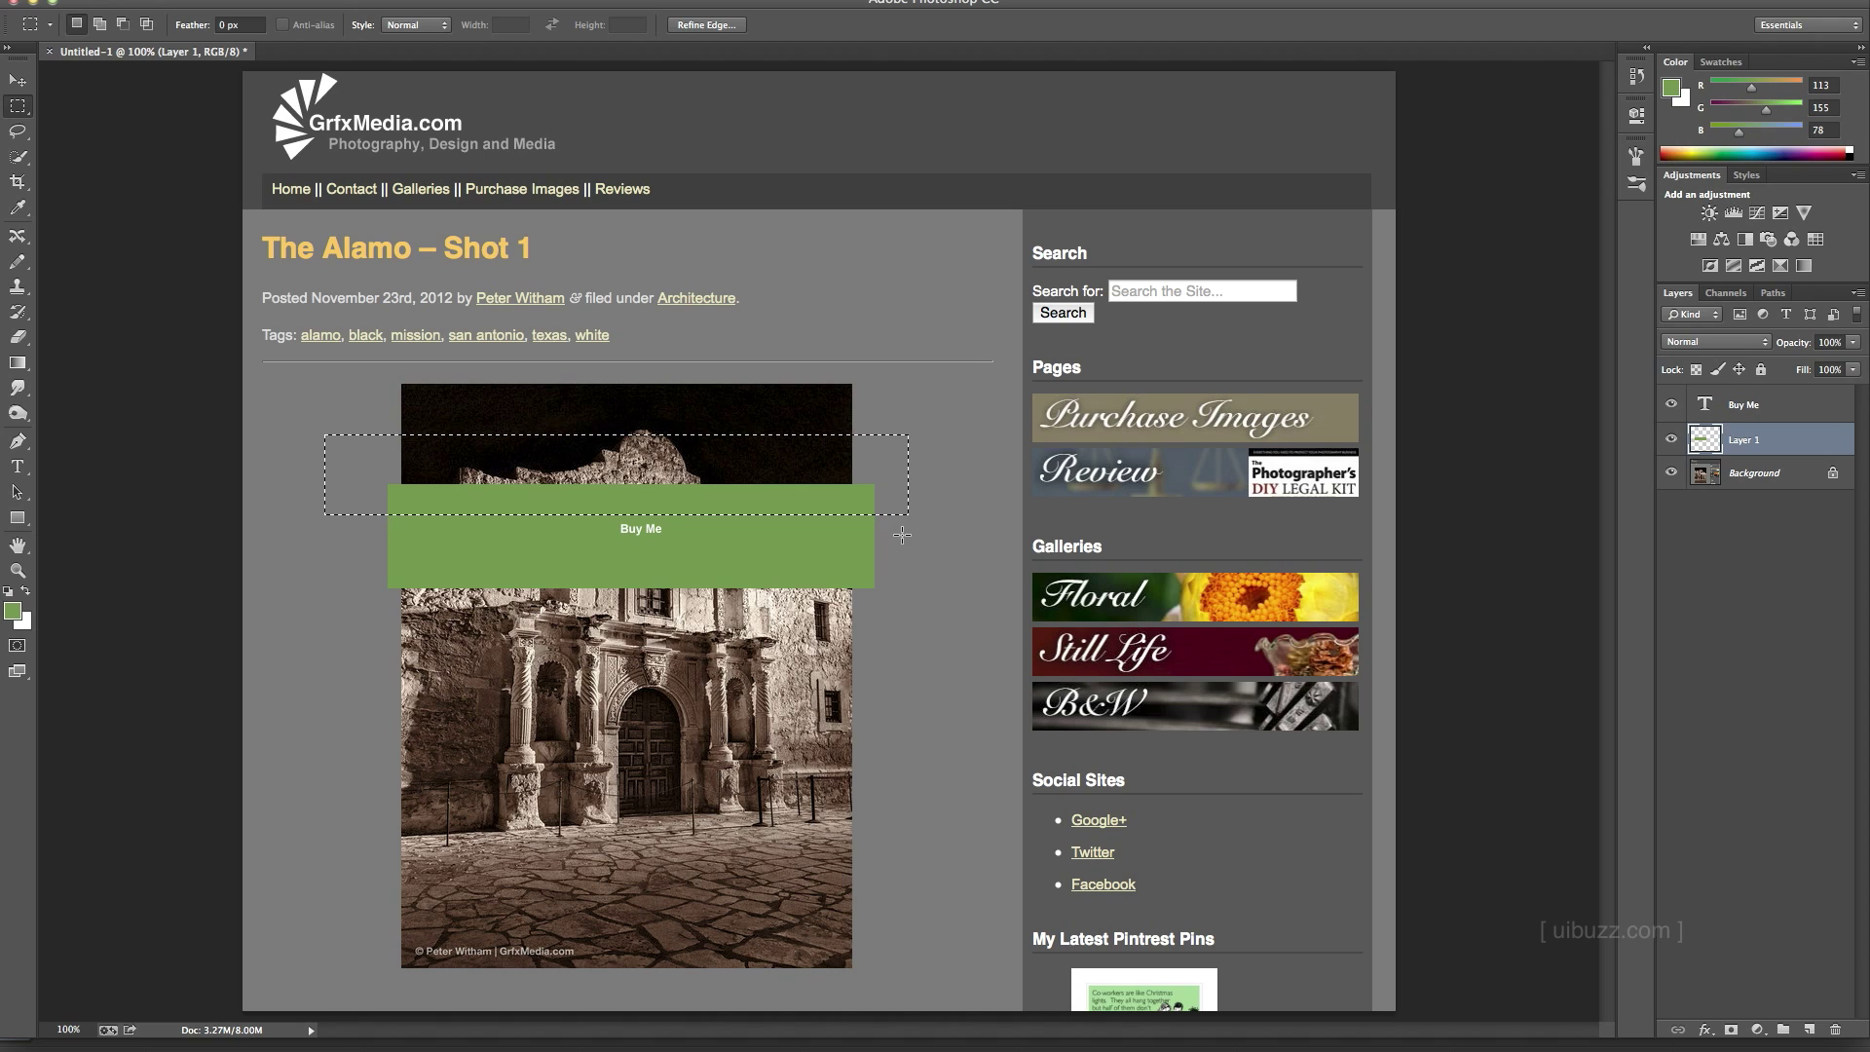
pyautogui.press('Delete')
pyautogui.moveTo(731, 620); pyautogui.dragTo(344, 545)
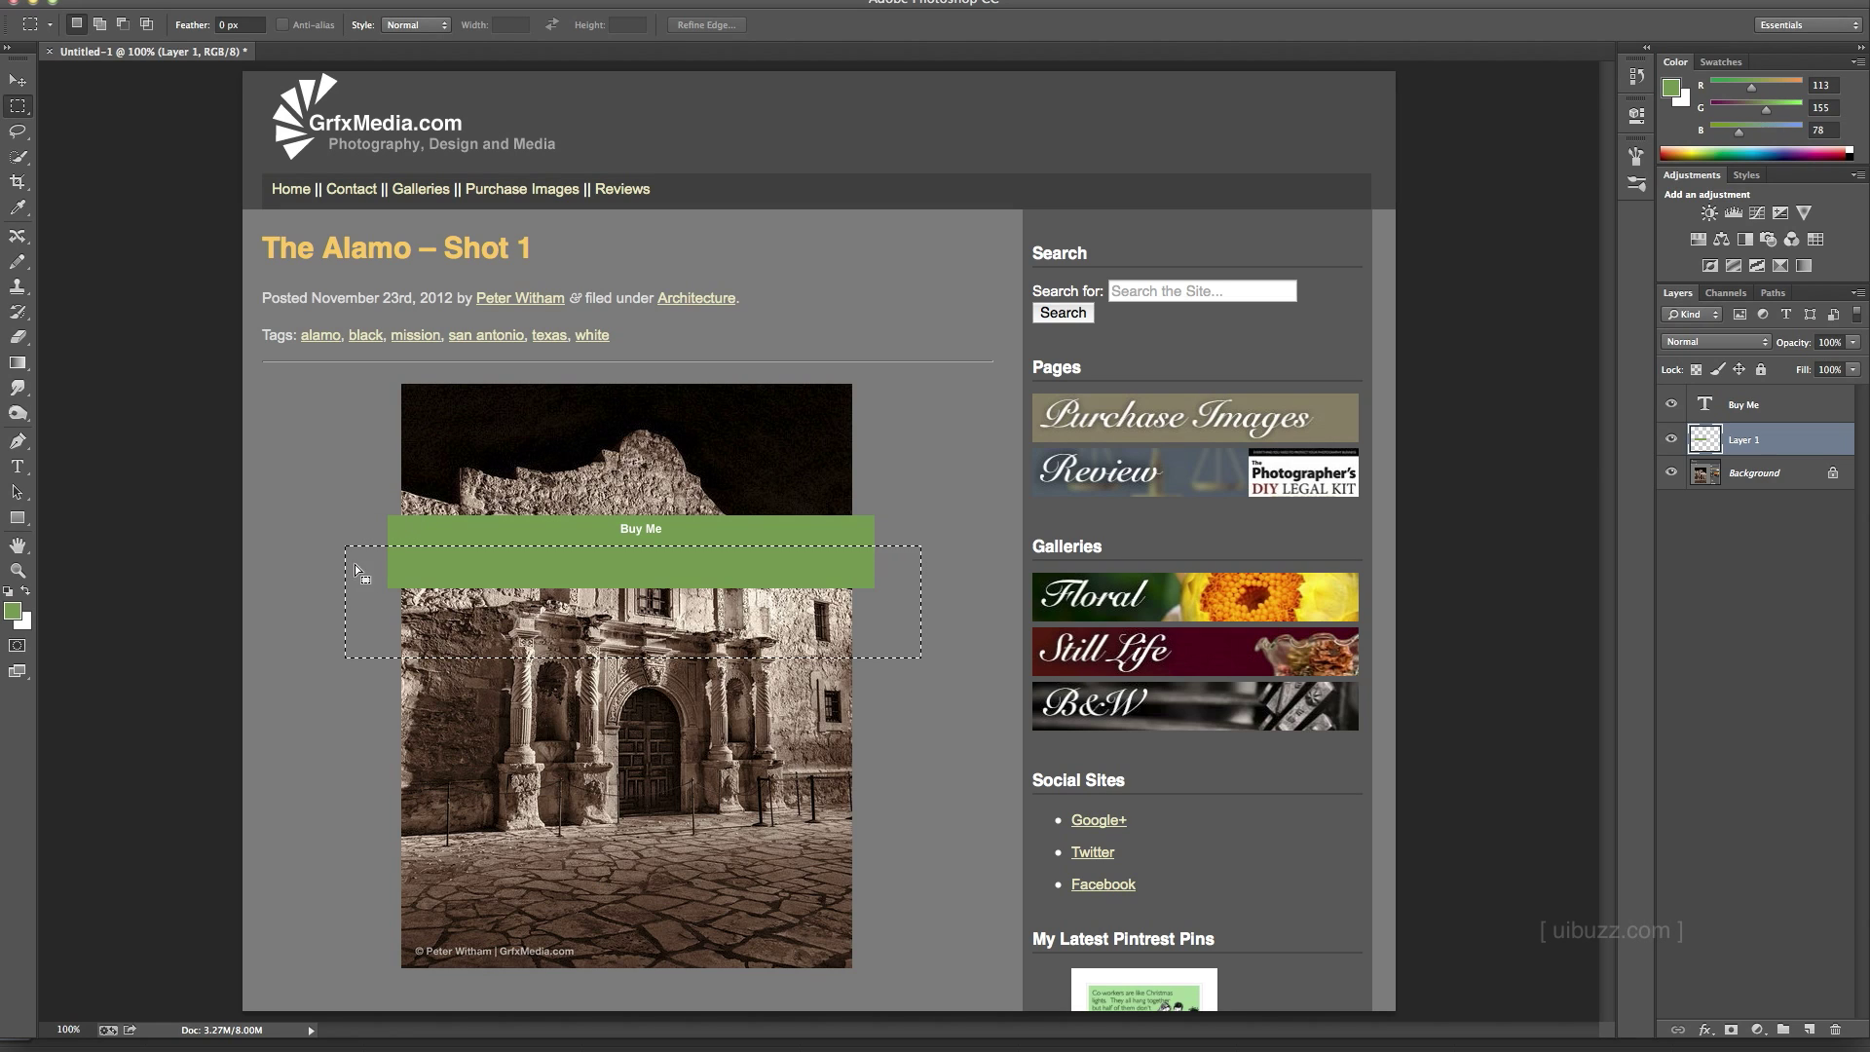
pyautogui.press('Delete')
pyautogui.hotkey('ctrl', 'd')
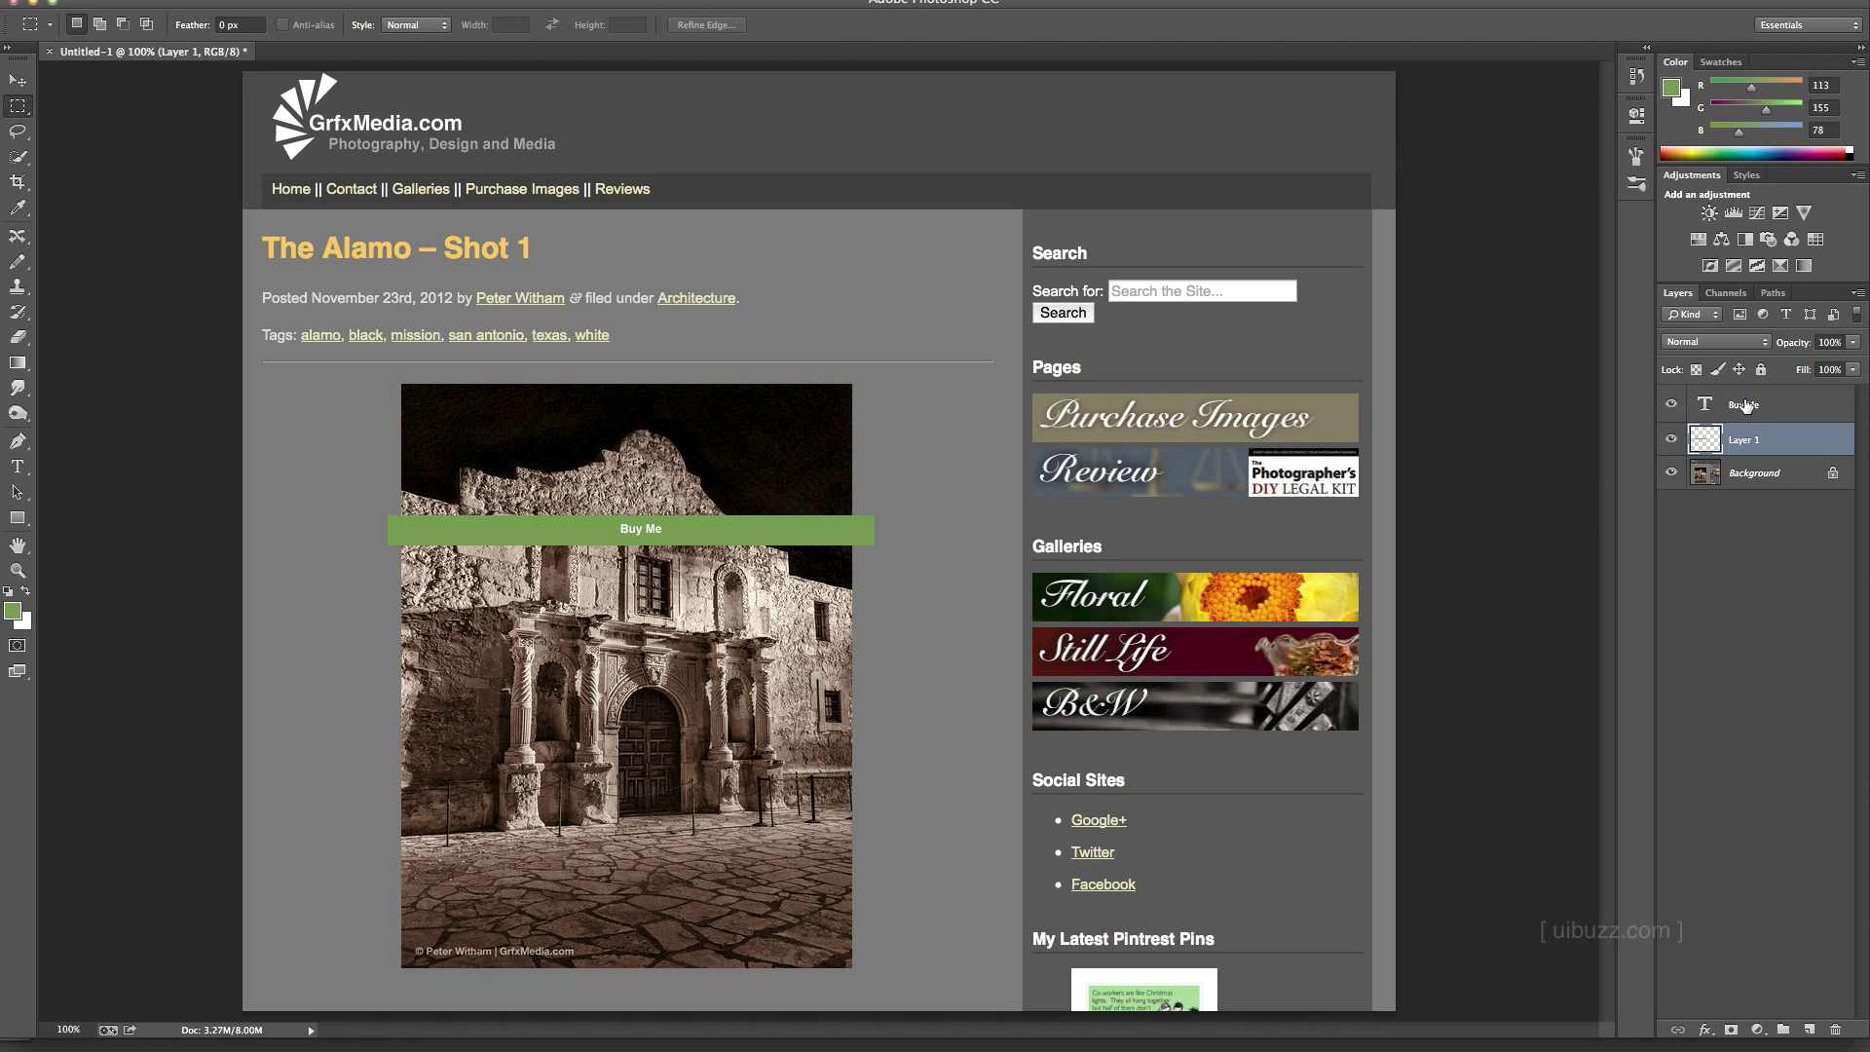
# - Group the Buy Me text and Layer 1 green bar, naming the group Banner, and expand it
pyautogui.click(1745, 405)
pyautogui.keyDown('shift'); pyautogui.click(1744, 440); pyautogui.keyUp('shift')
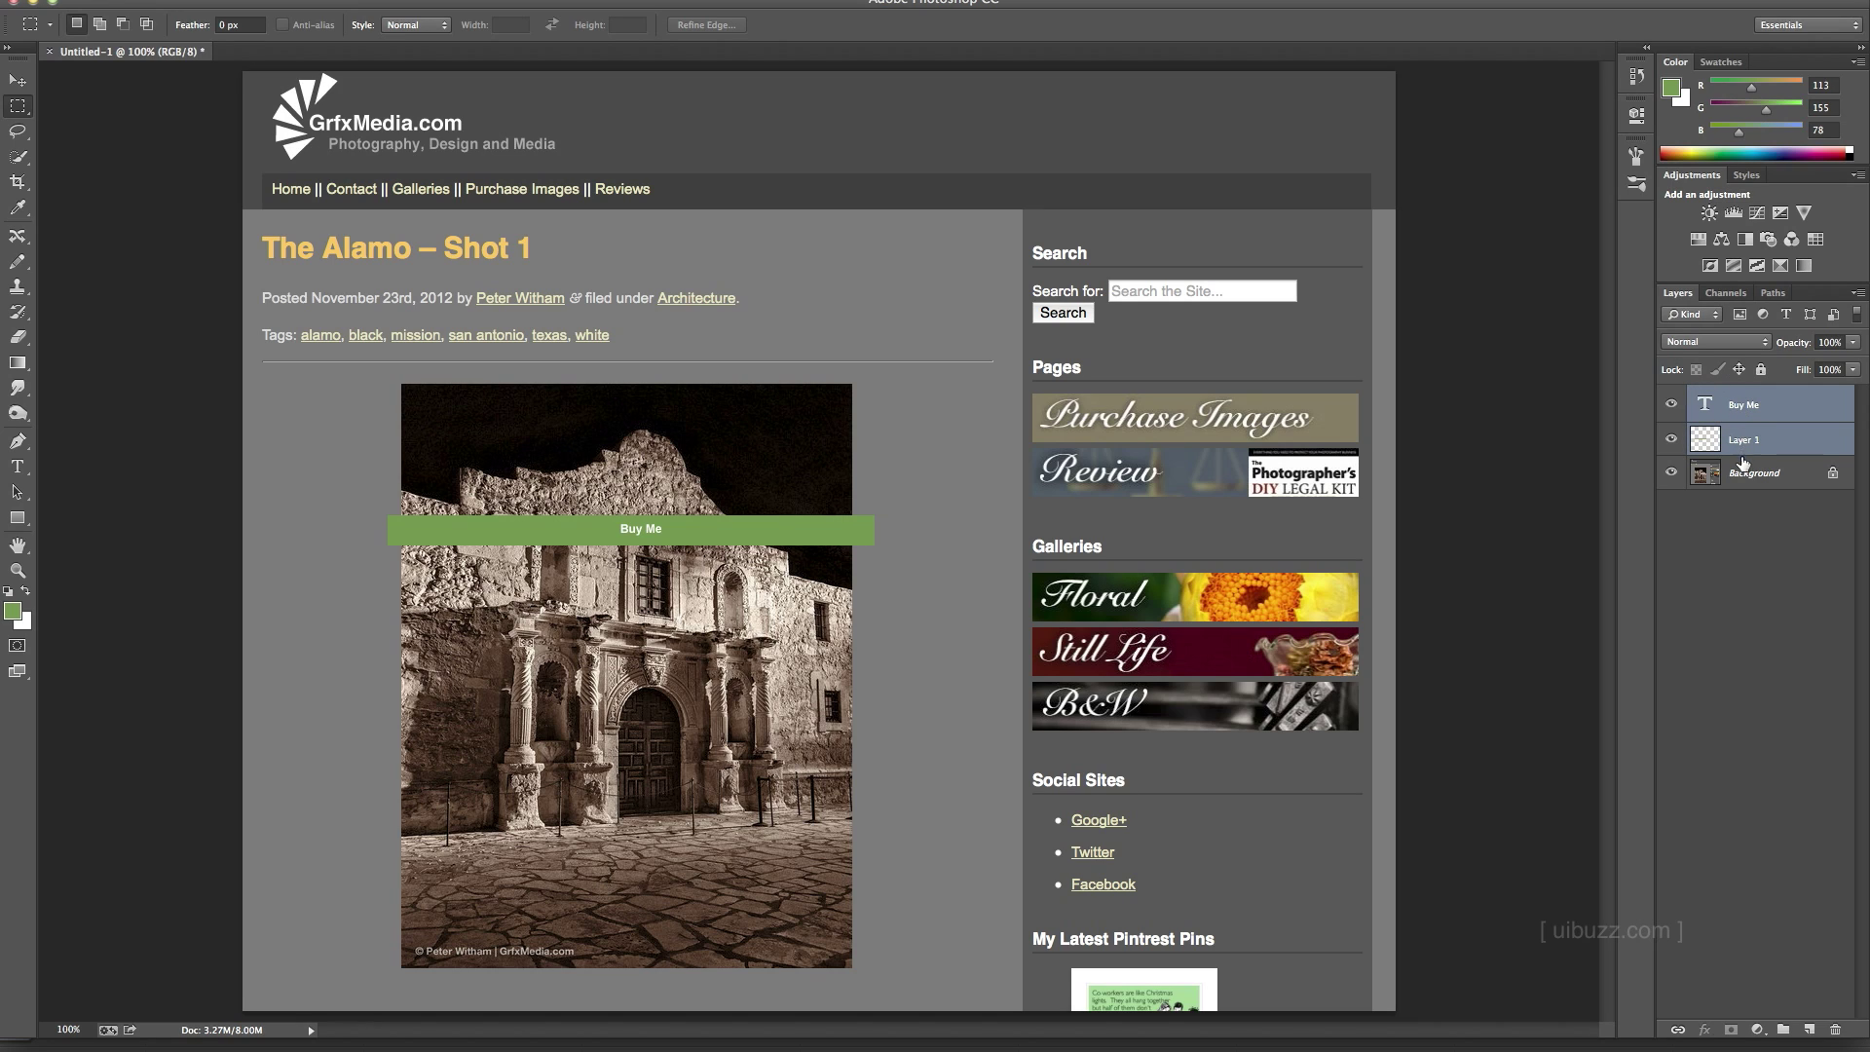
pyautogui.click(1742, 410)
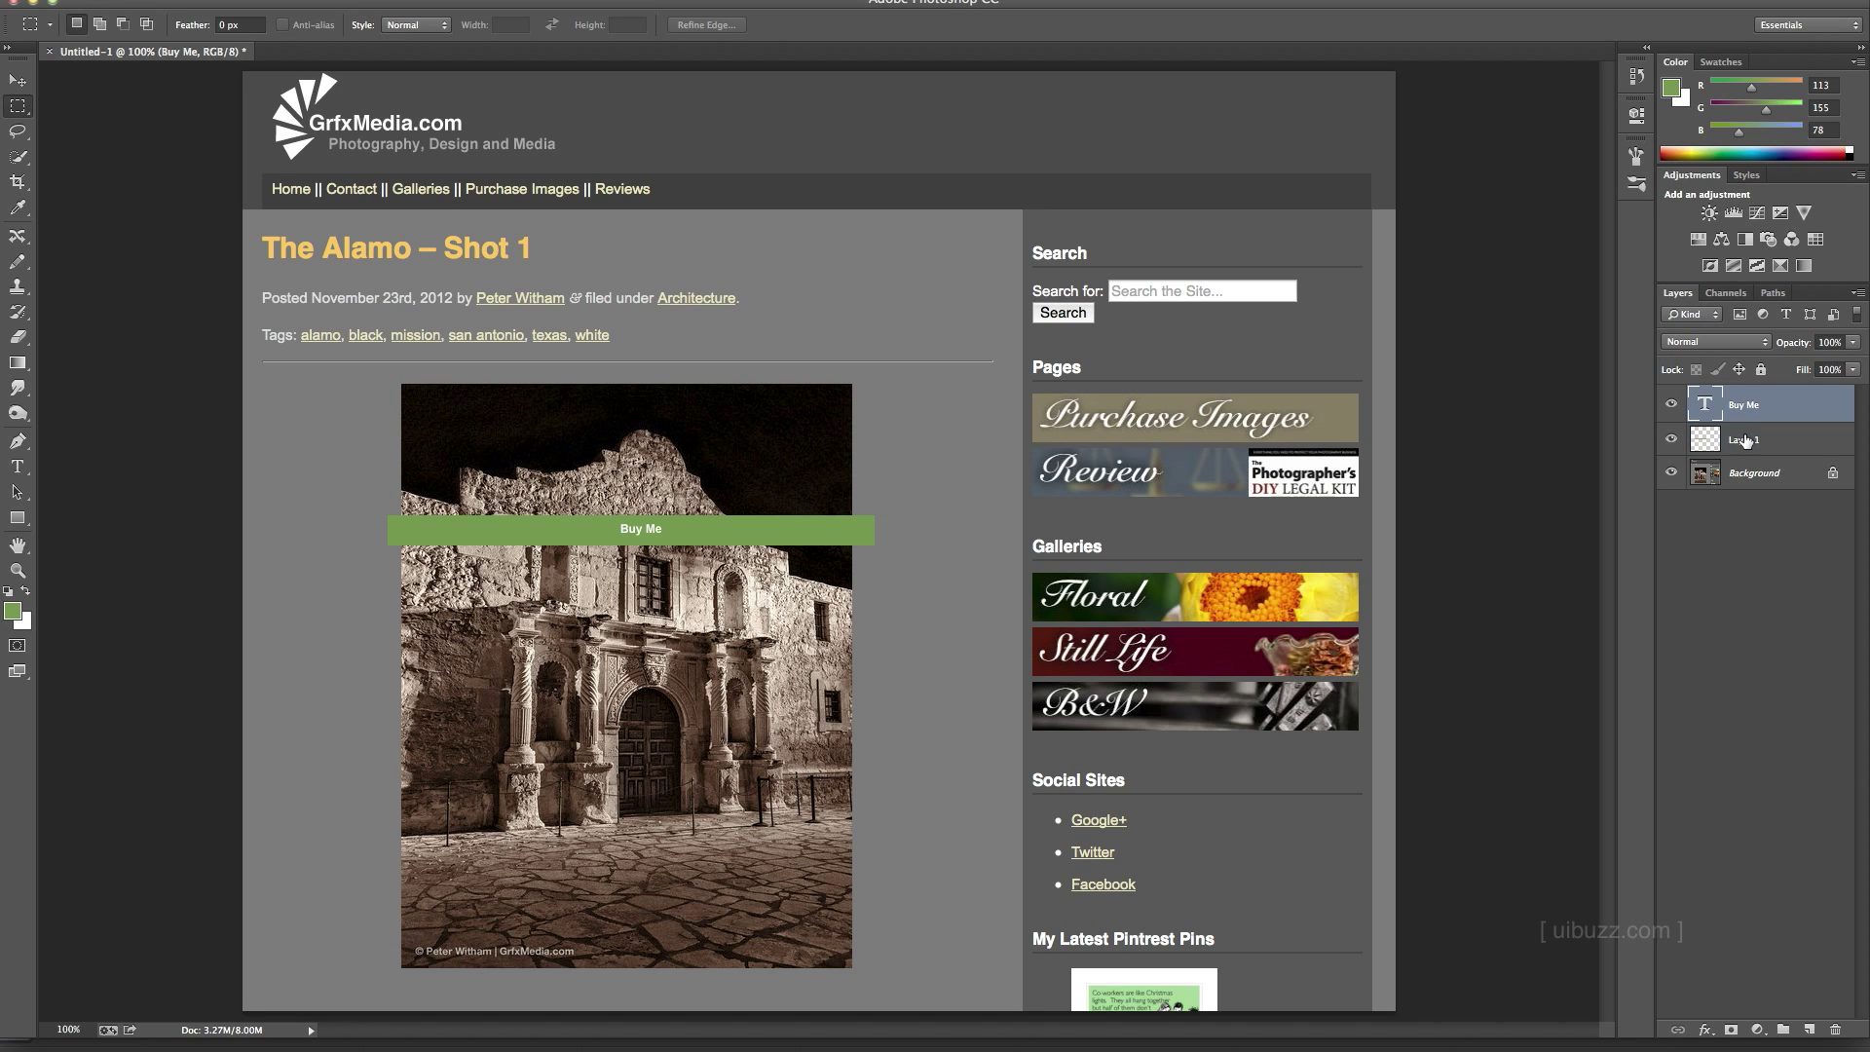
pyautogui.keyDown('shift'); pyautogui.click(1745, 445); pyautogui.keyUp('shift')
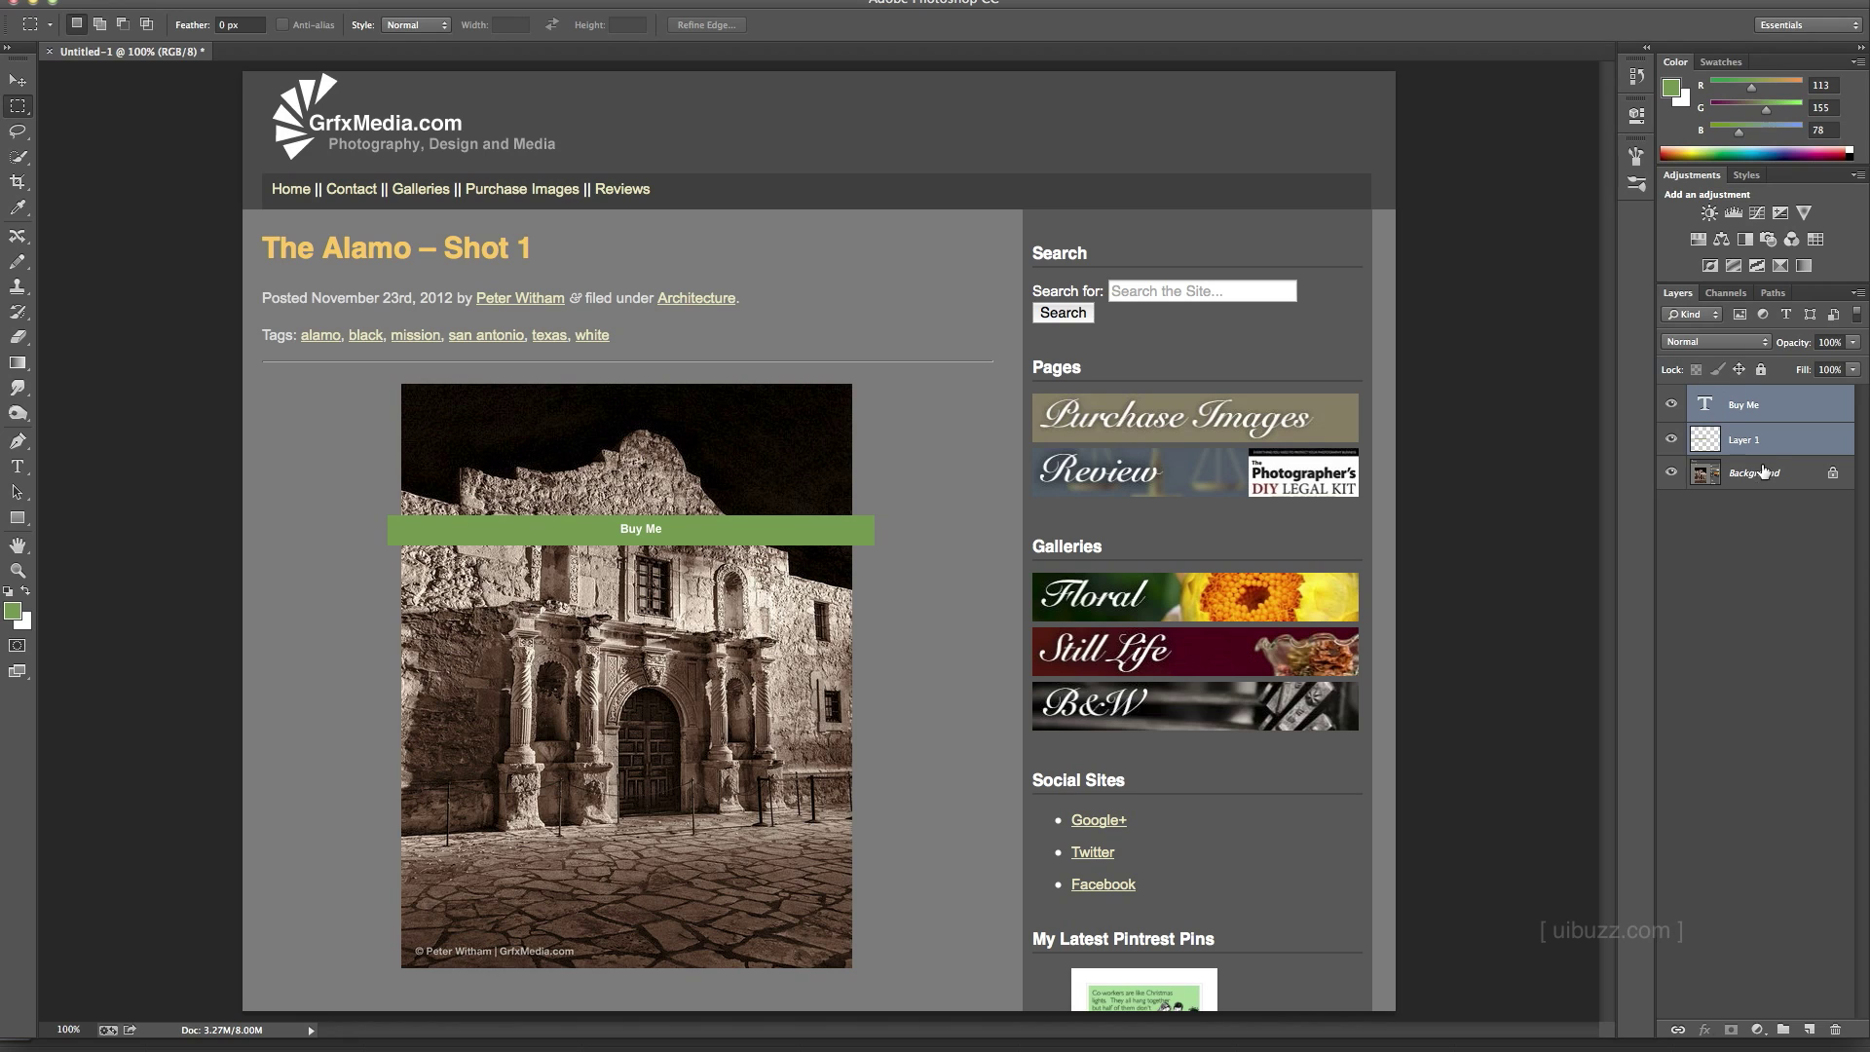
pyautogui.moveTo(1748, 447); pyautogui.dragTo(1784, 1030)
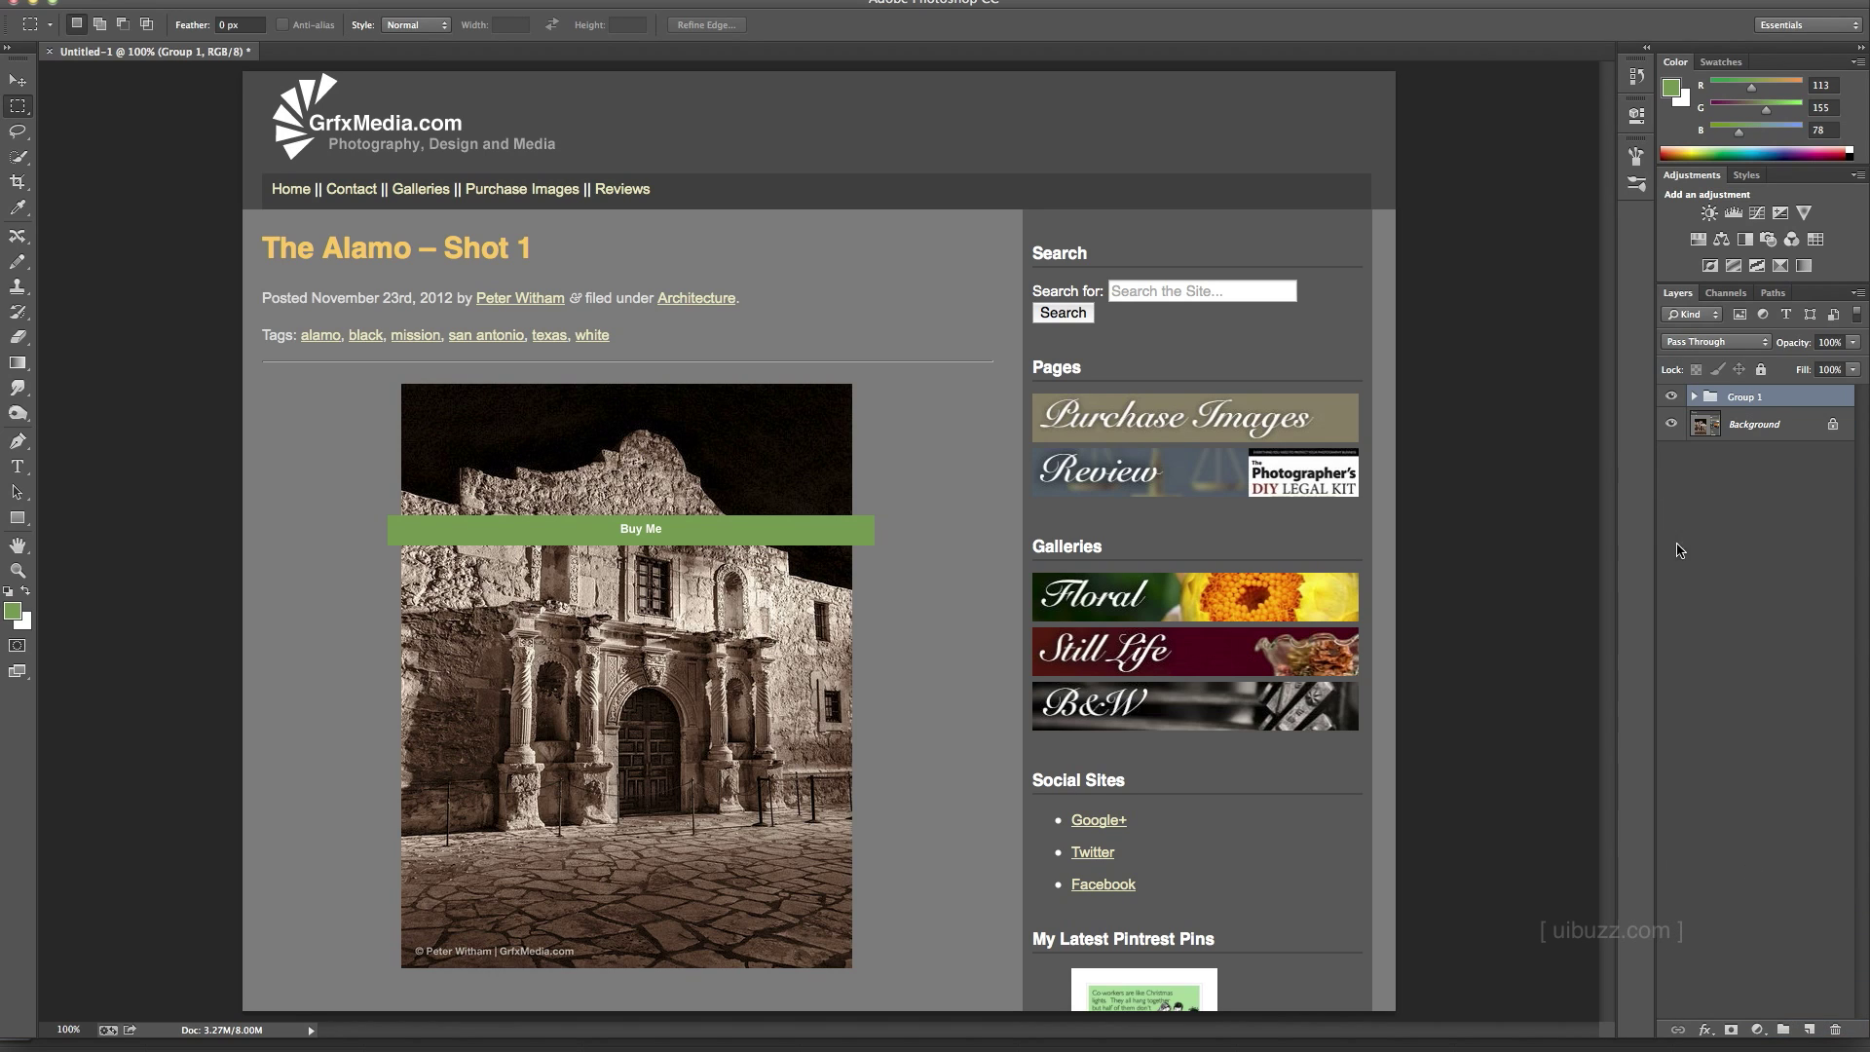
pyautogui.doubleClick(1743, 397)
pyautogui.write('Banner')
pyautogui.press('Return')
pyautogui.click(1695, 396)
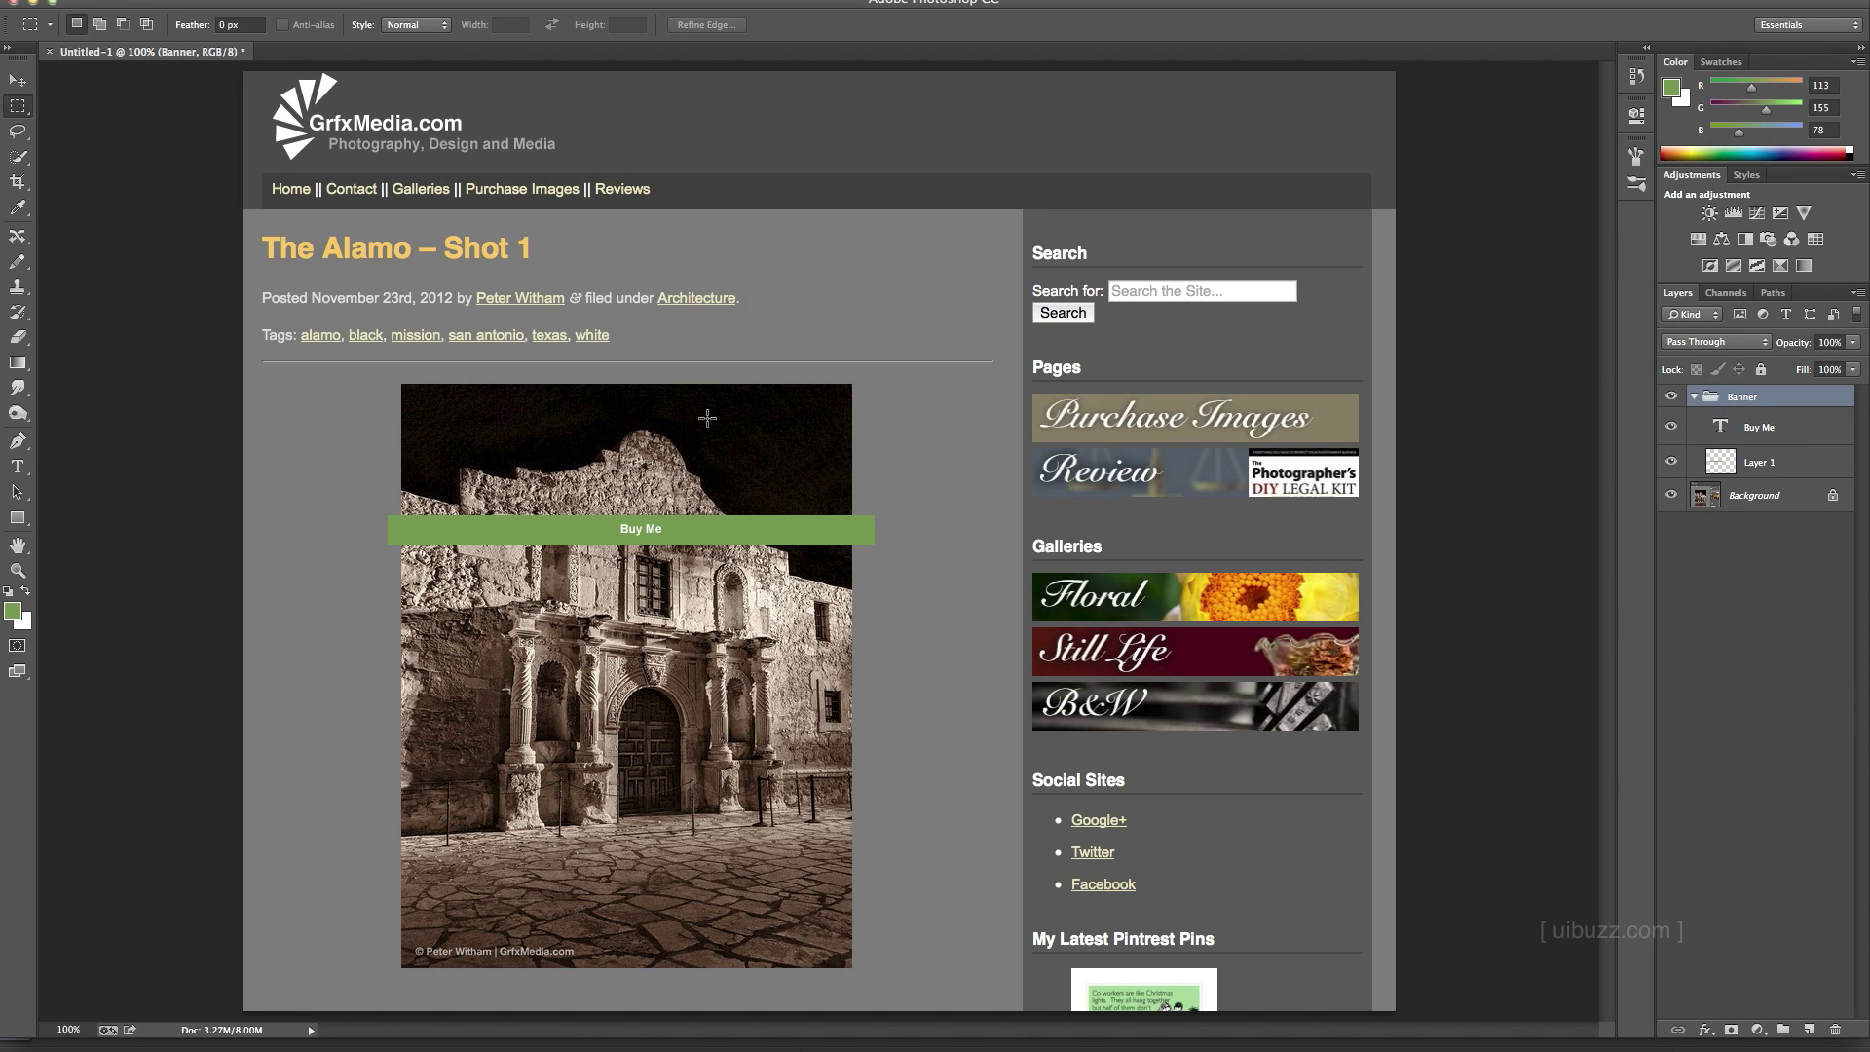
# - Move the banner up and right over the photo and rotate it 30°
pyautogui.press('v')
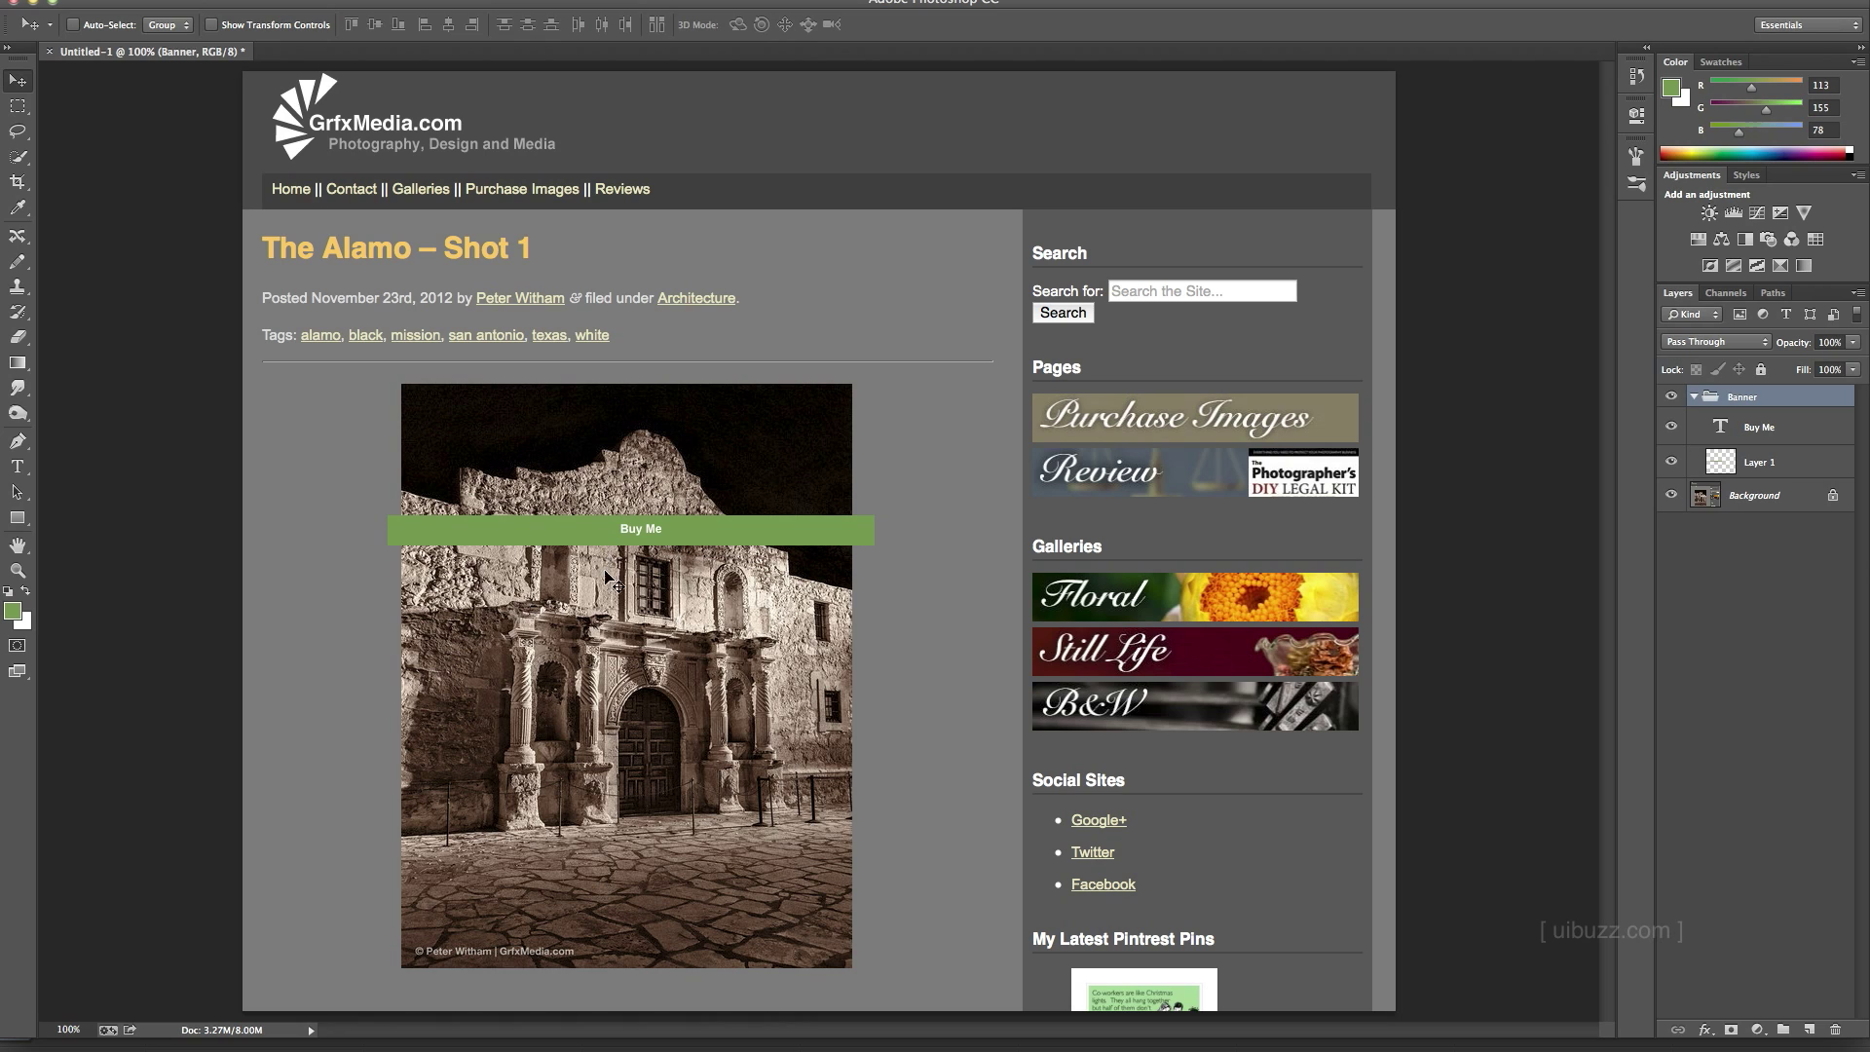
pyautogui.moveTo(591, 591); pyautogui.dragTo(699, 497)
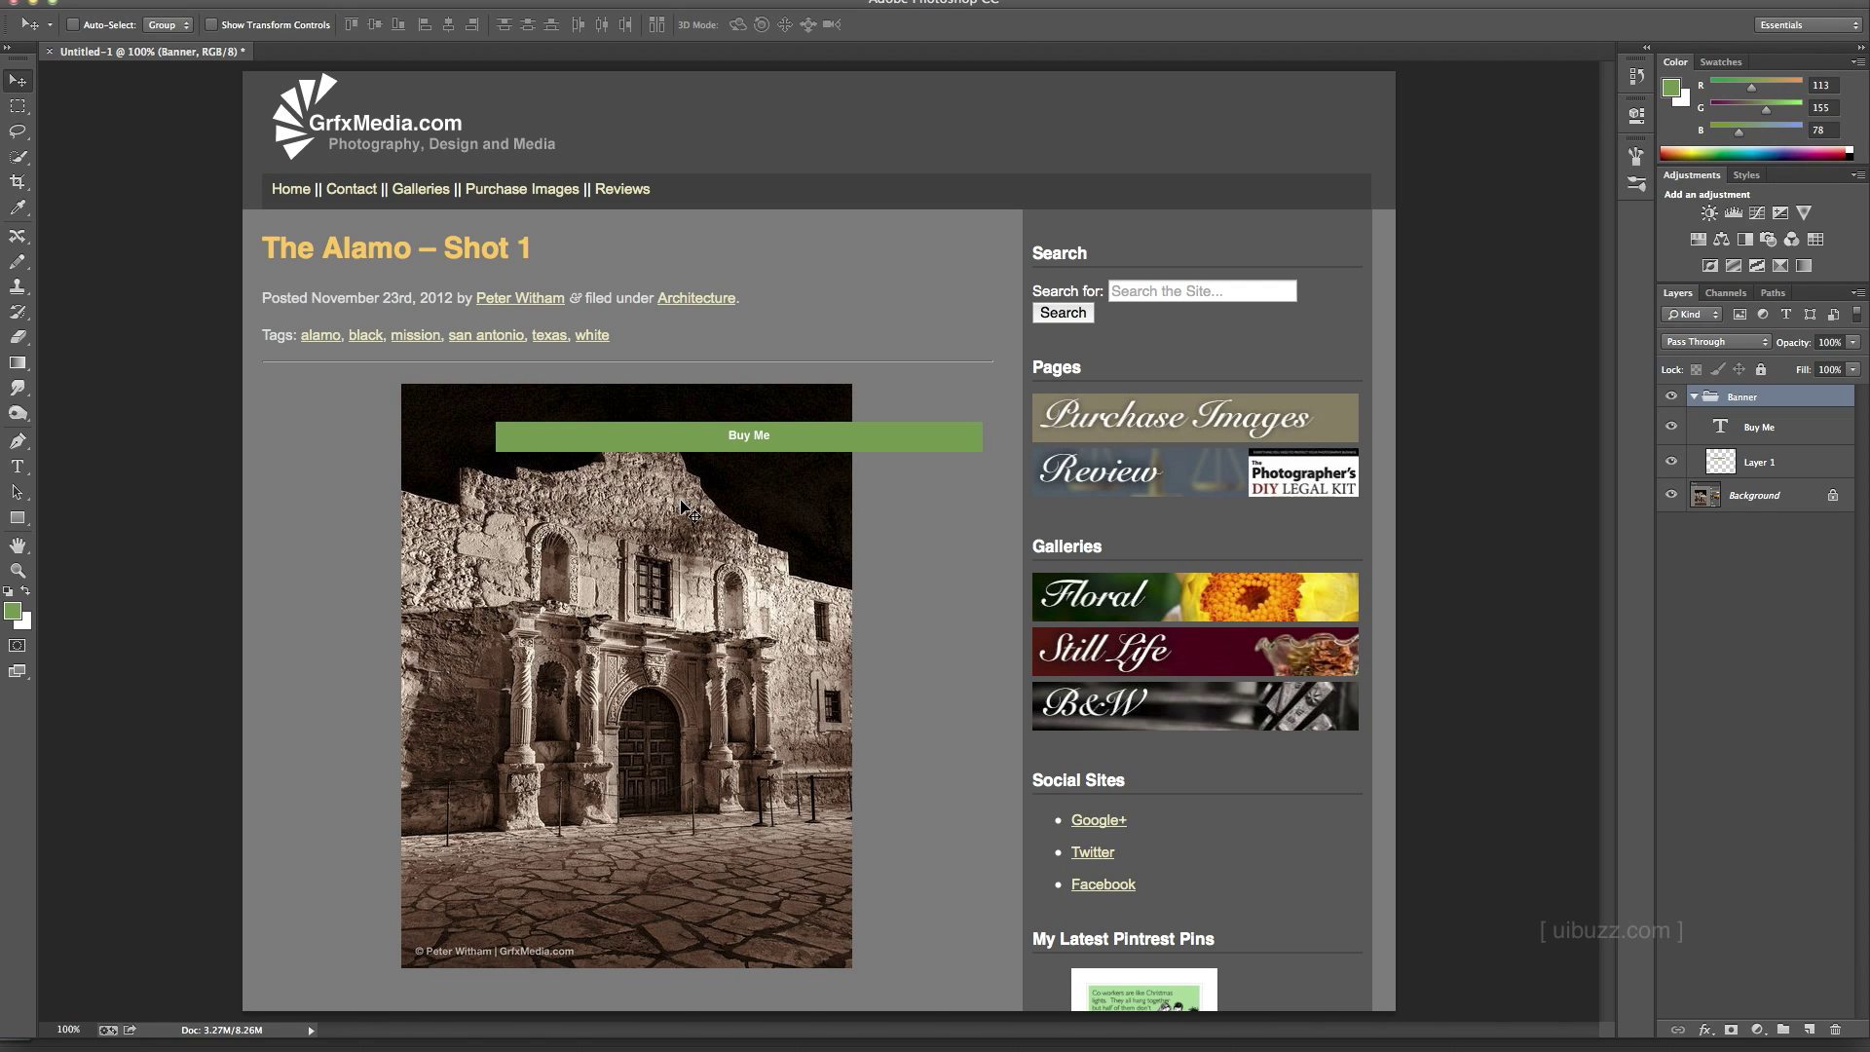
pyautogui.hotkey('ctrl', 't')
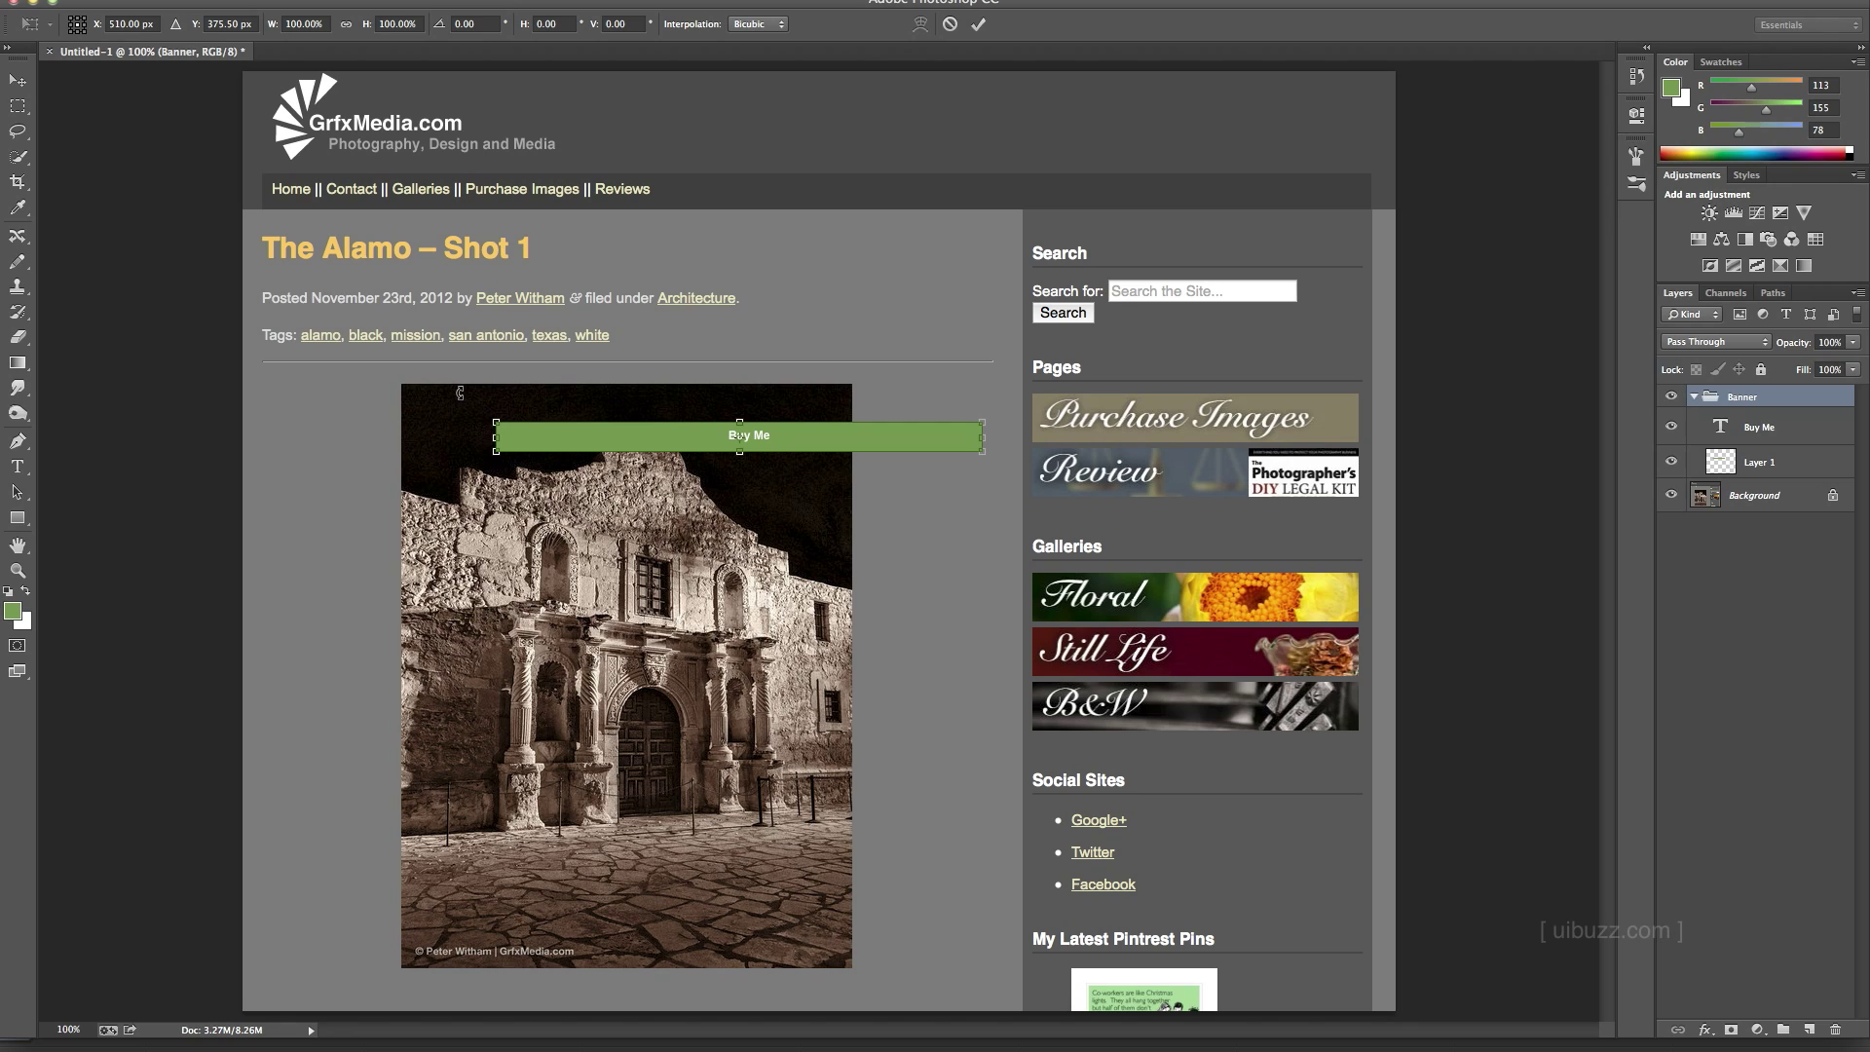
pyautogui.moveTo(526, 341); pyautogui.dragTo(582, 285)
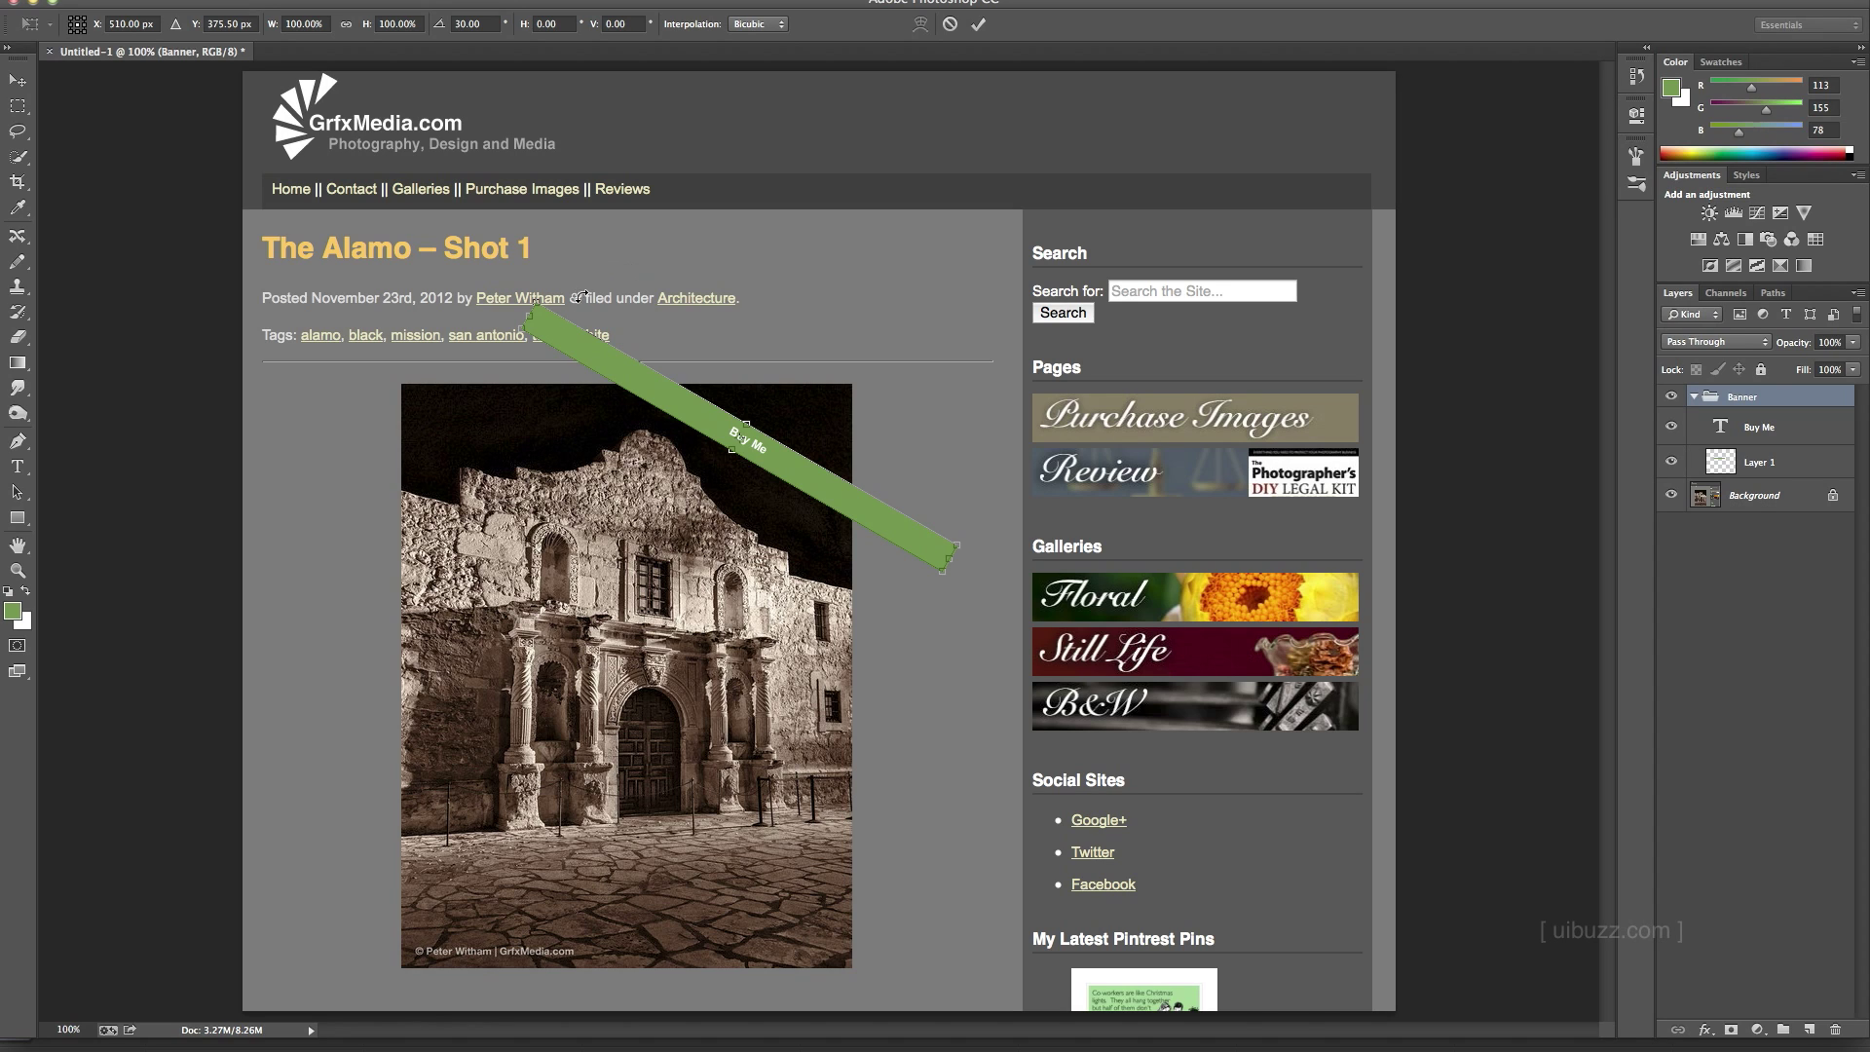
pyautogui.press('Return')
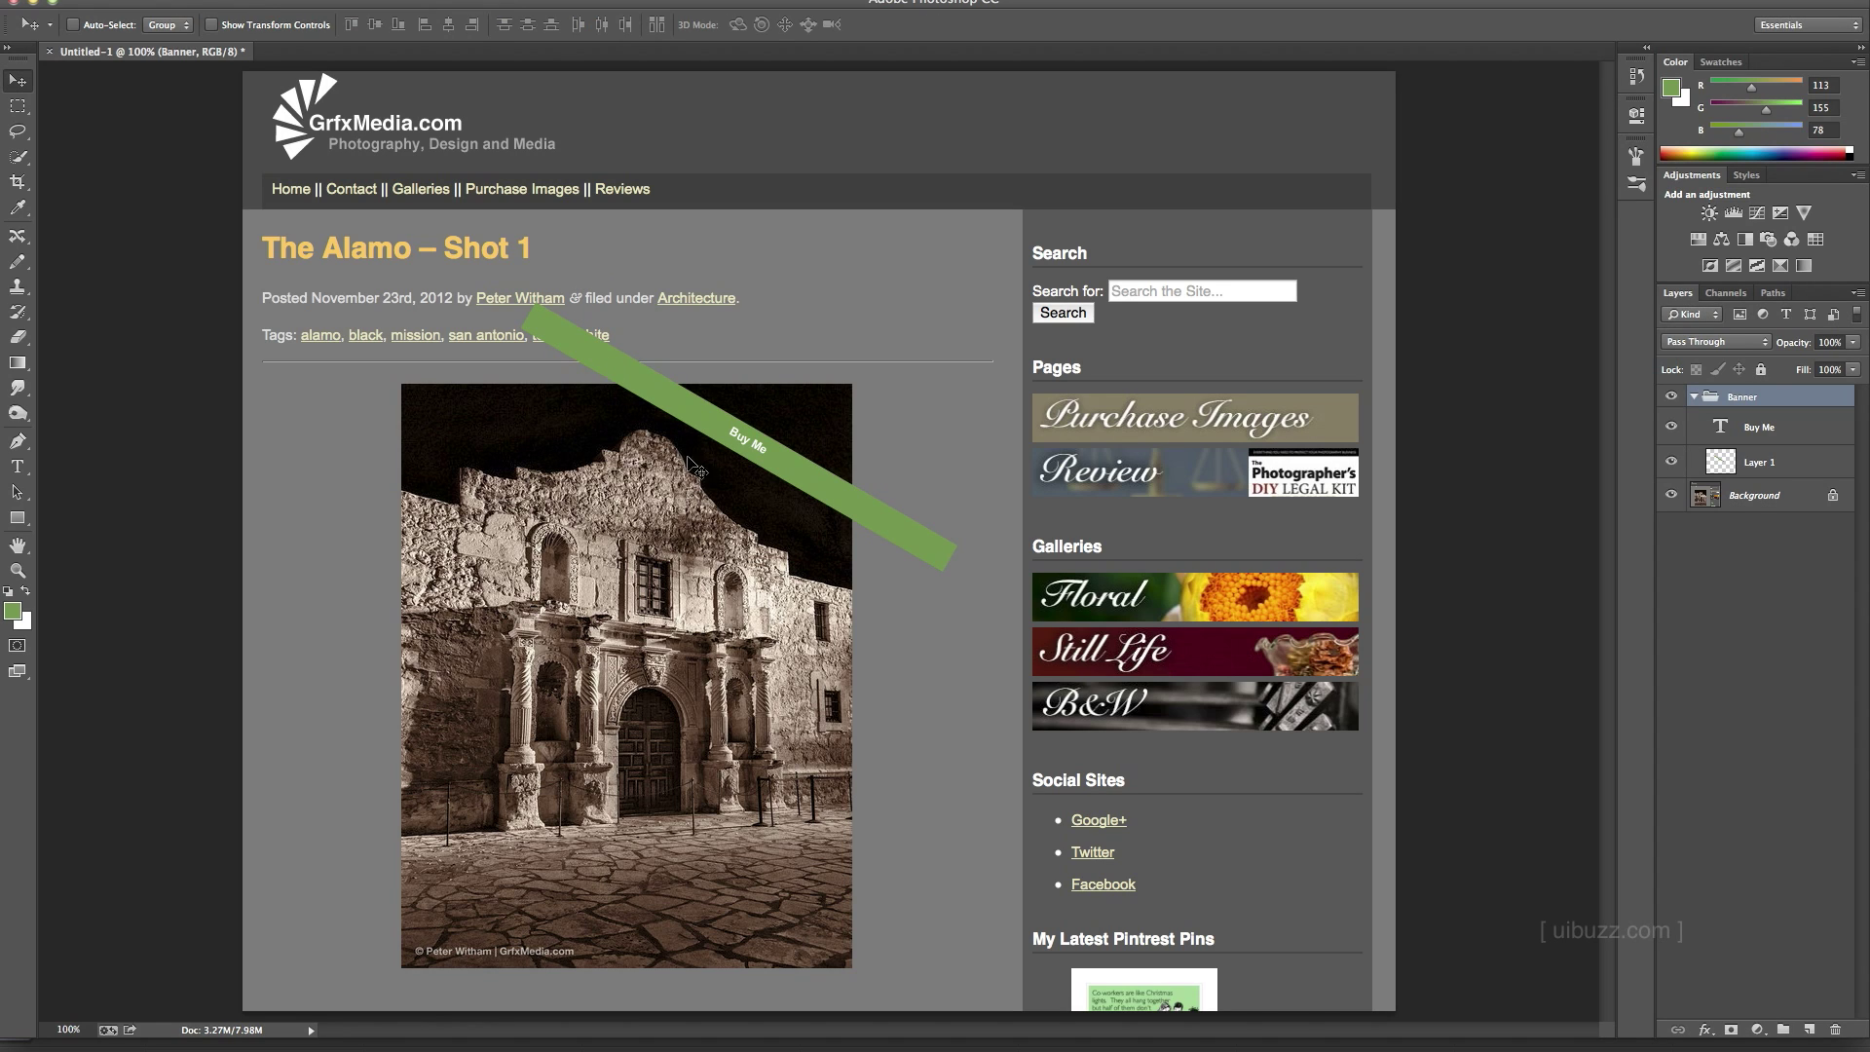
# - Shift the tilted banner right and up, nudge it higher, and make Layer 1 active
pyautogui.moveTo(709, 480); pyautogui.dragTo(765, 464)
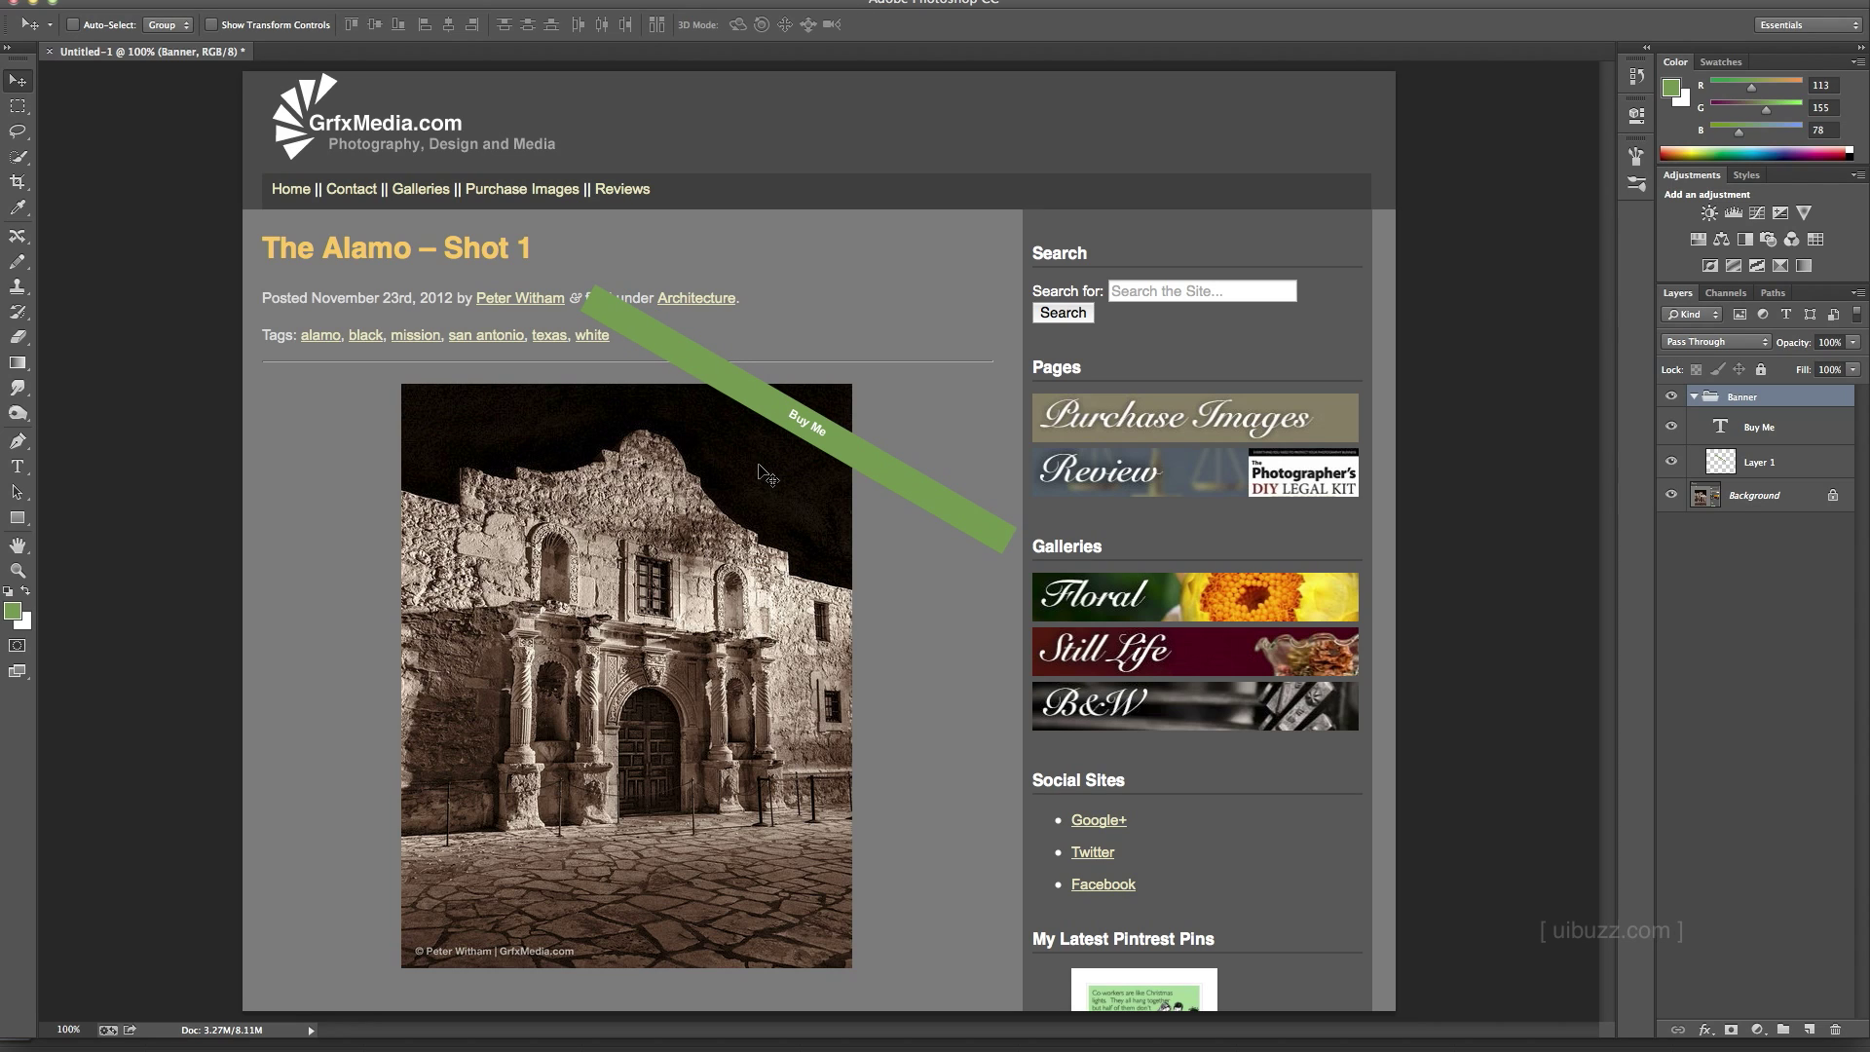
pyautogui.press('Up')
pyautogui.press('Up')
pyautogui.press('Up')
pyautogui.press('Up')
pyautogui.press('Up')
pyautogui.press('Up')
pyautogui.press('Up')
pyautogui.press('Up')
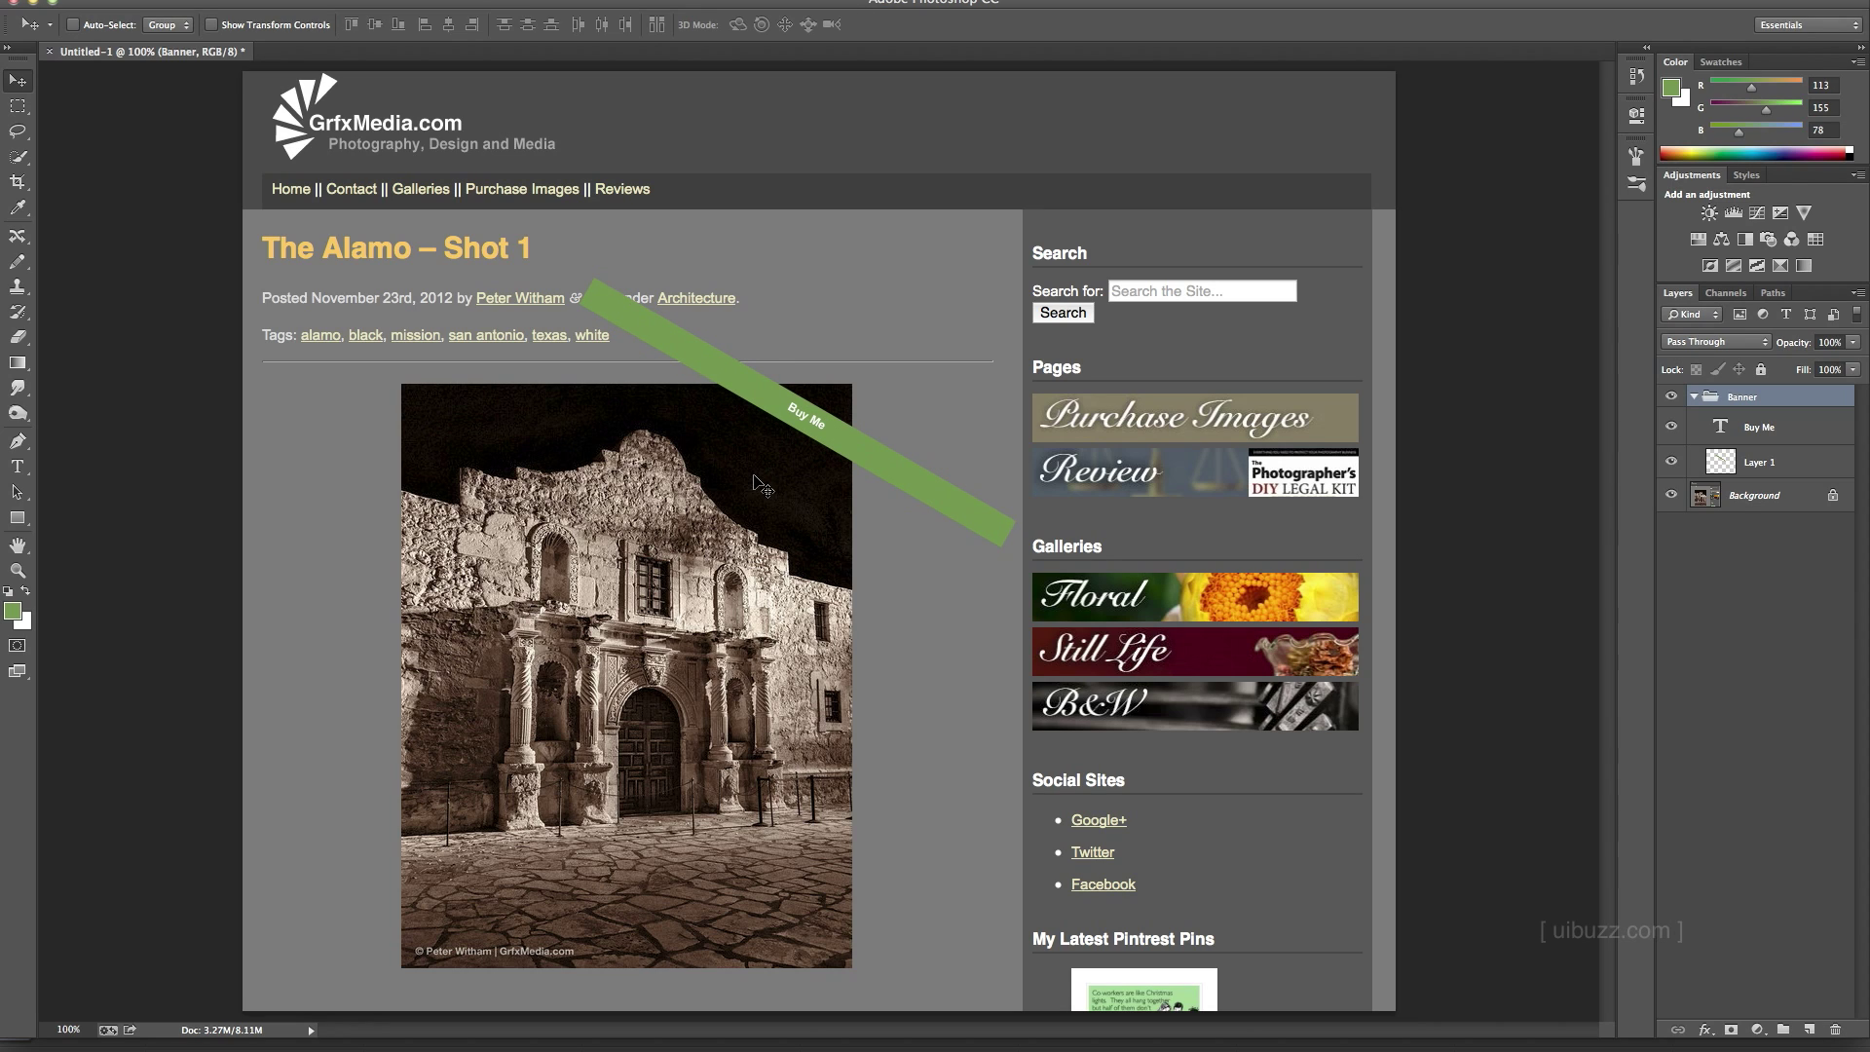
pyautogui.click(18, 105)
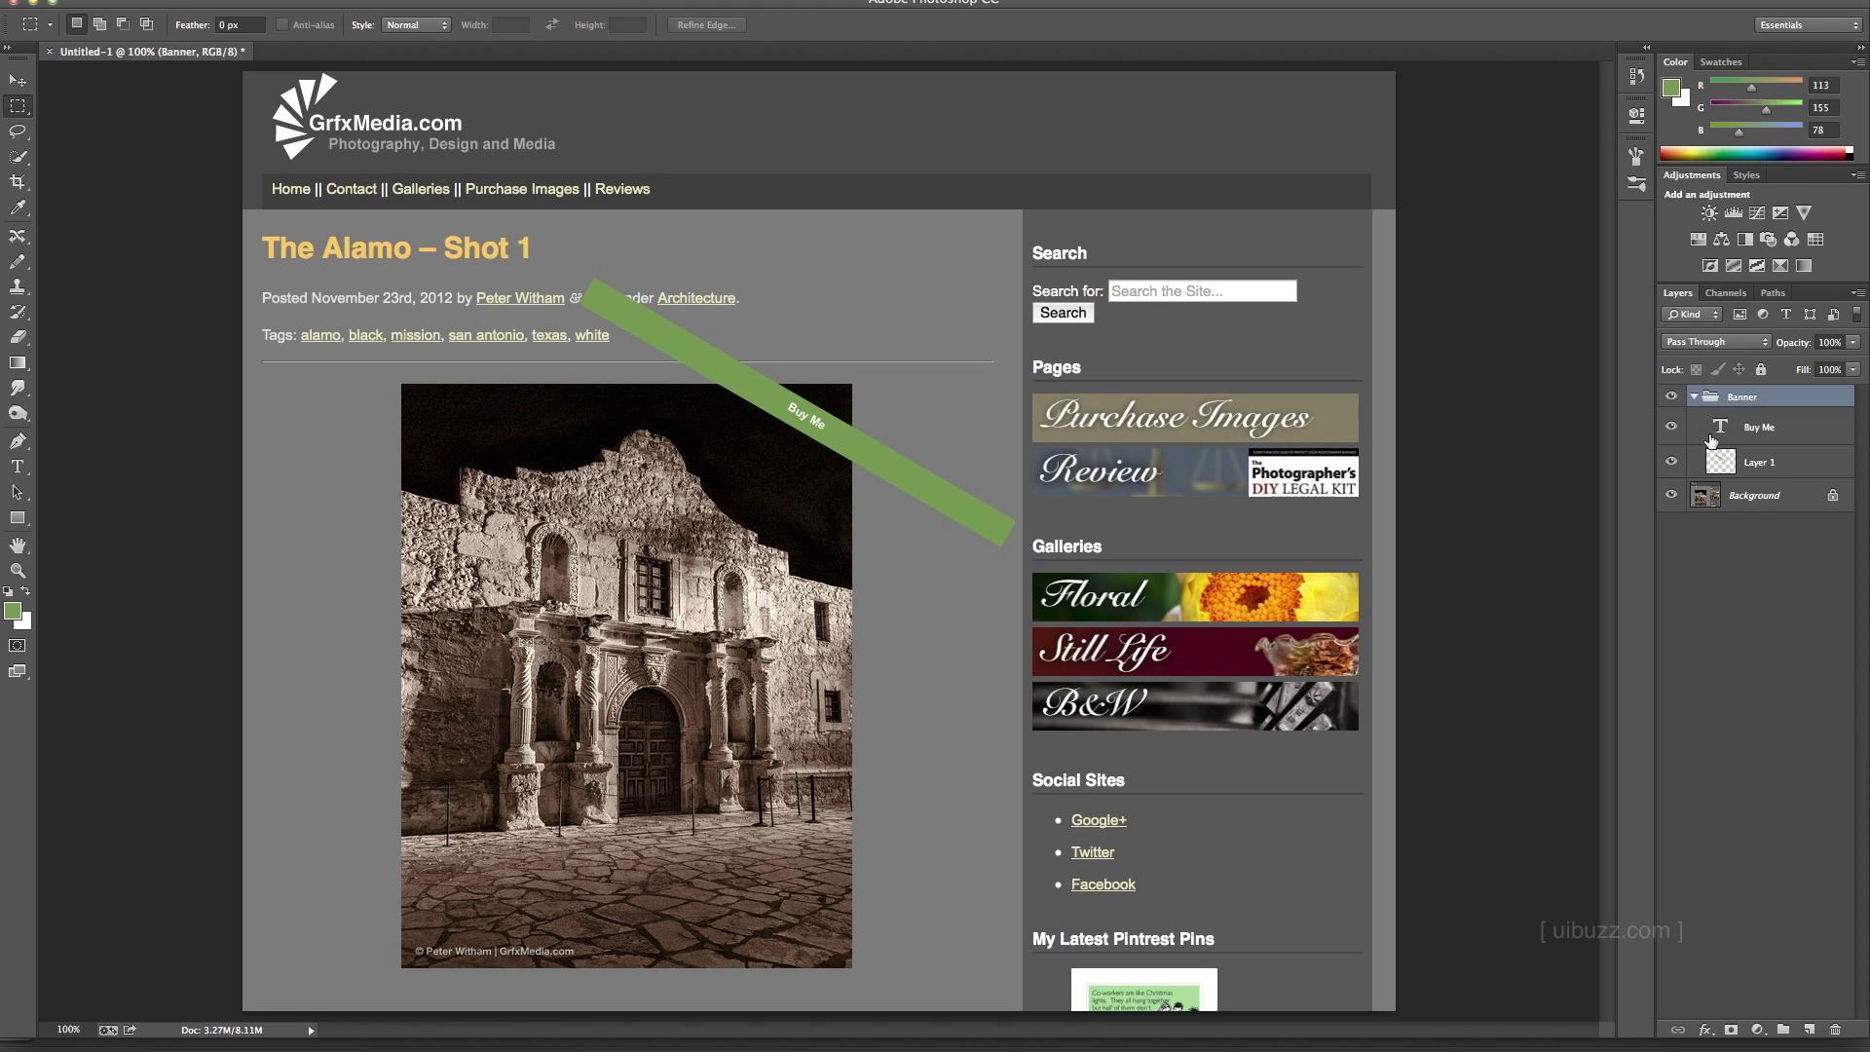
pyautogui.click(1774, 464)
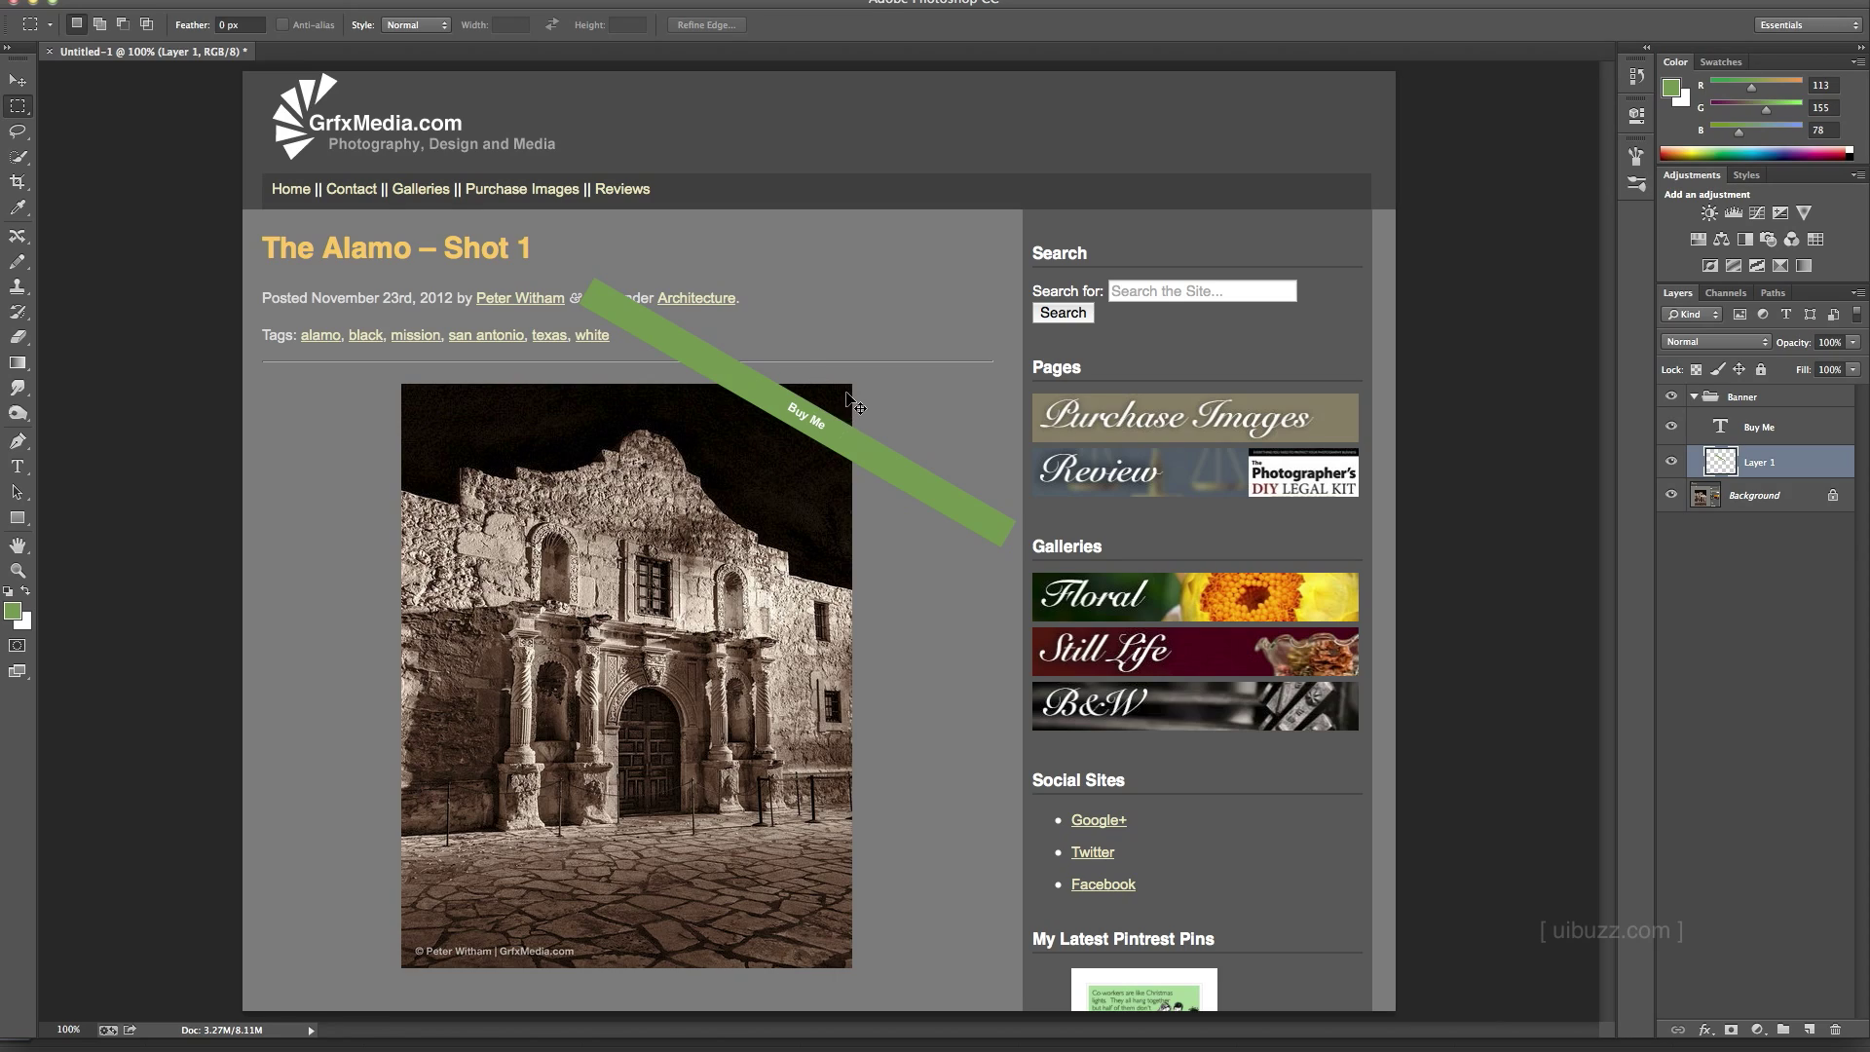
pyautogui.hotkey('ctrl', '+')
pyautogui.hotkey('ctrl', '+')
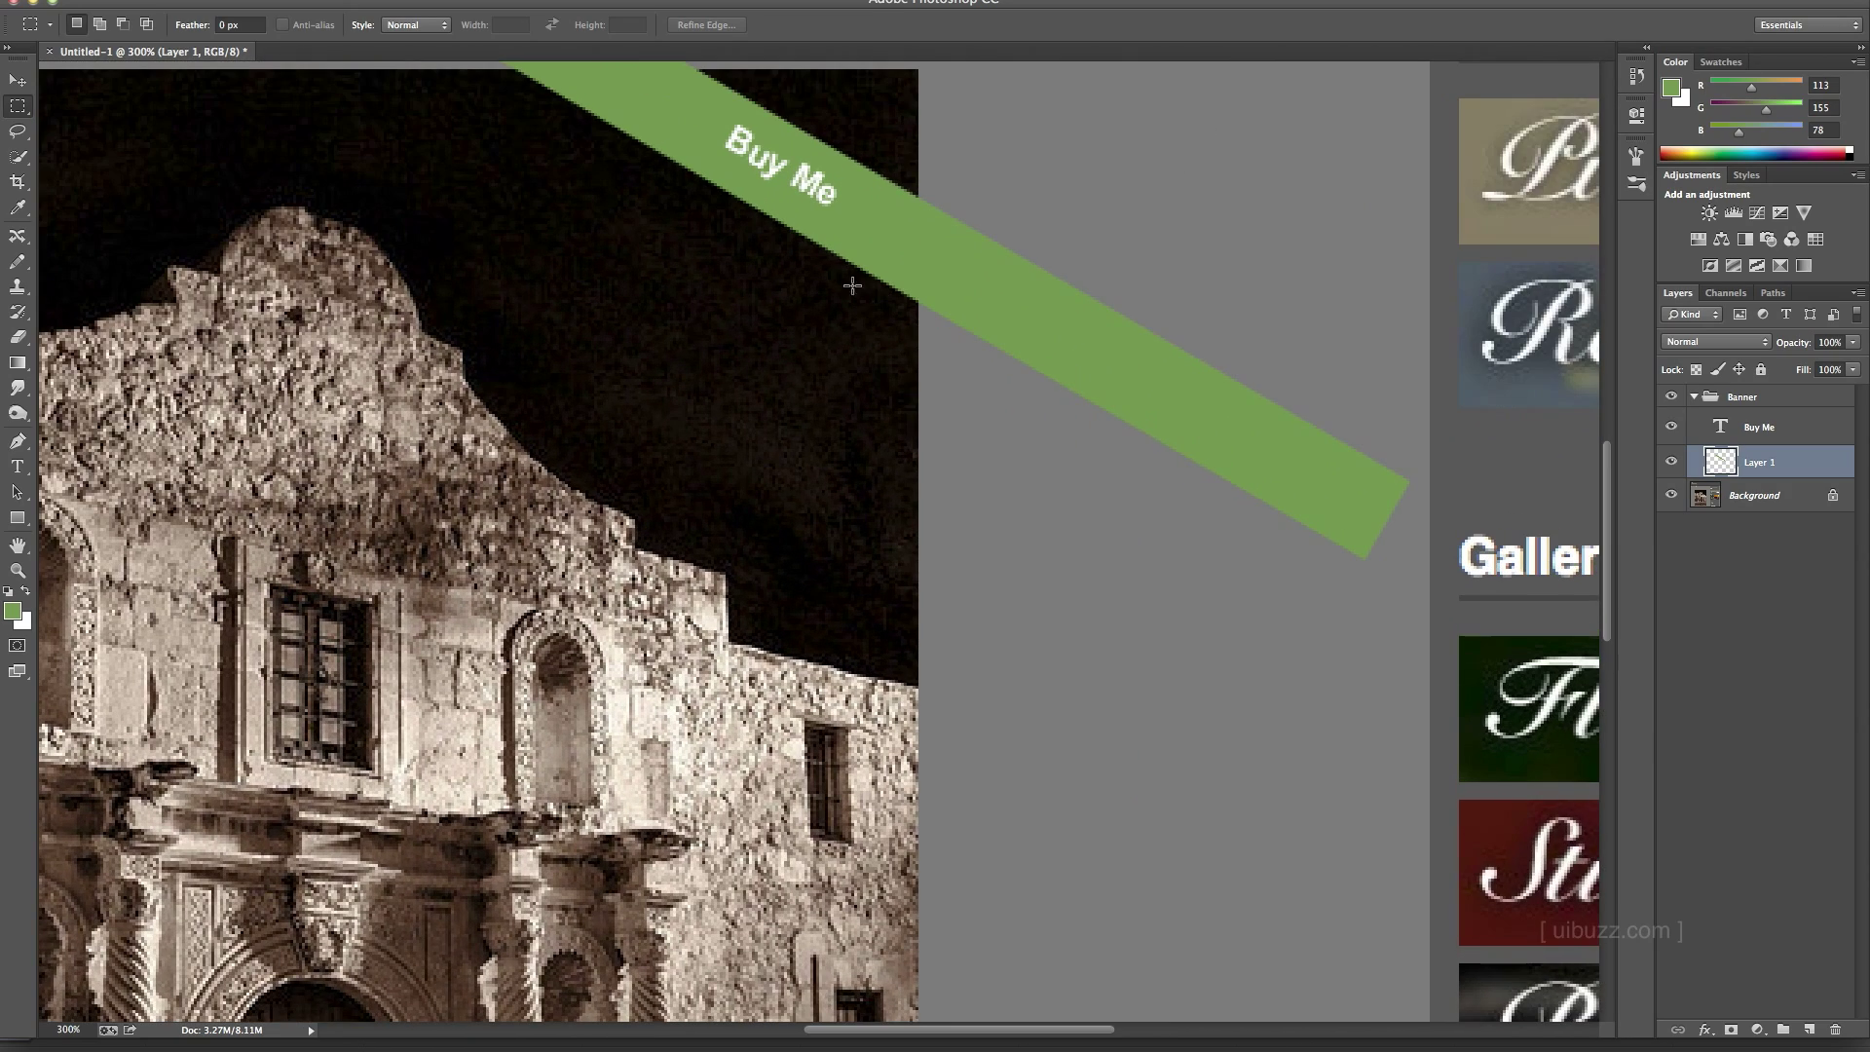
# - Delete the banner section overhanging at its lower-right end
pyautogui.moveTo(838, 274); pyautogui.dragTo(918, 572)
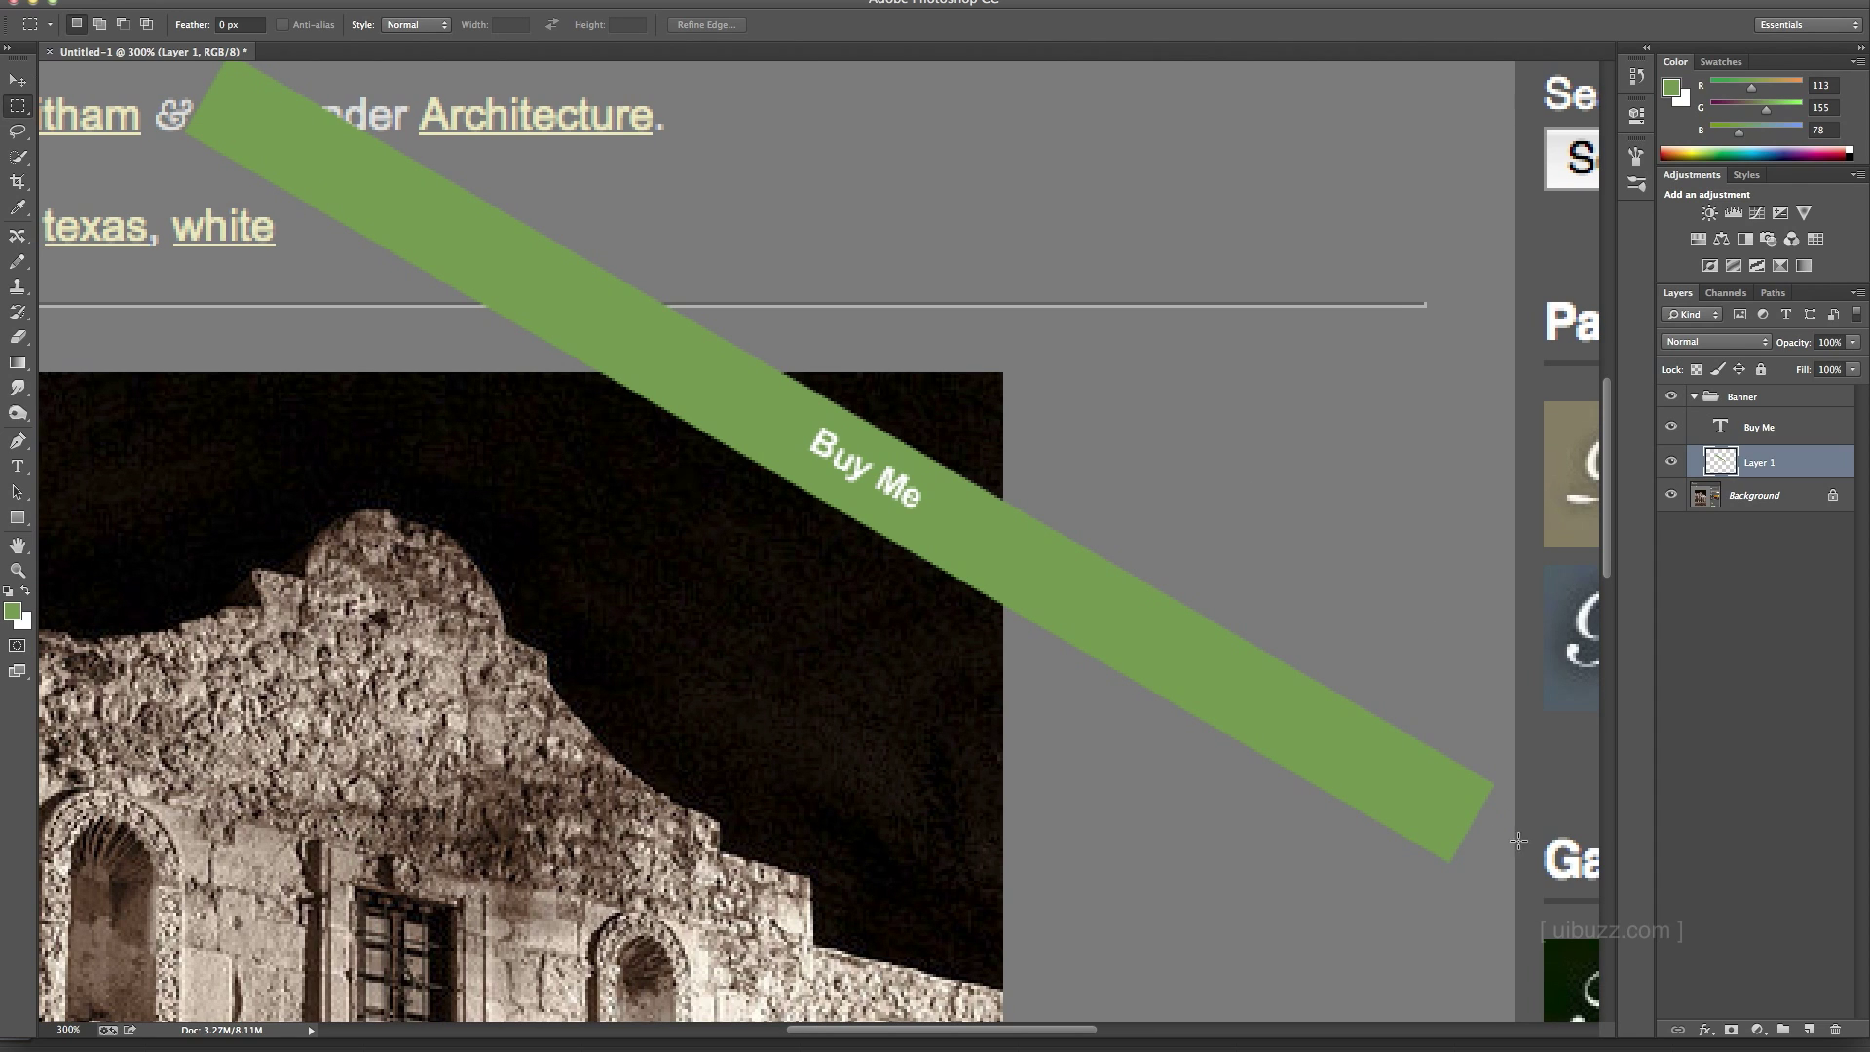
pyautogui.moveTo(1525, 925); pyautogui.dragTo(1015, 318)
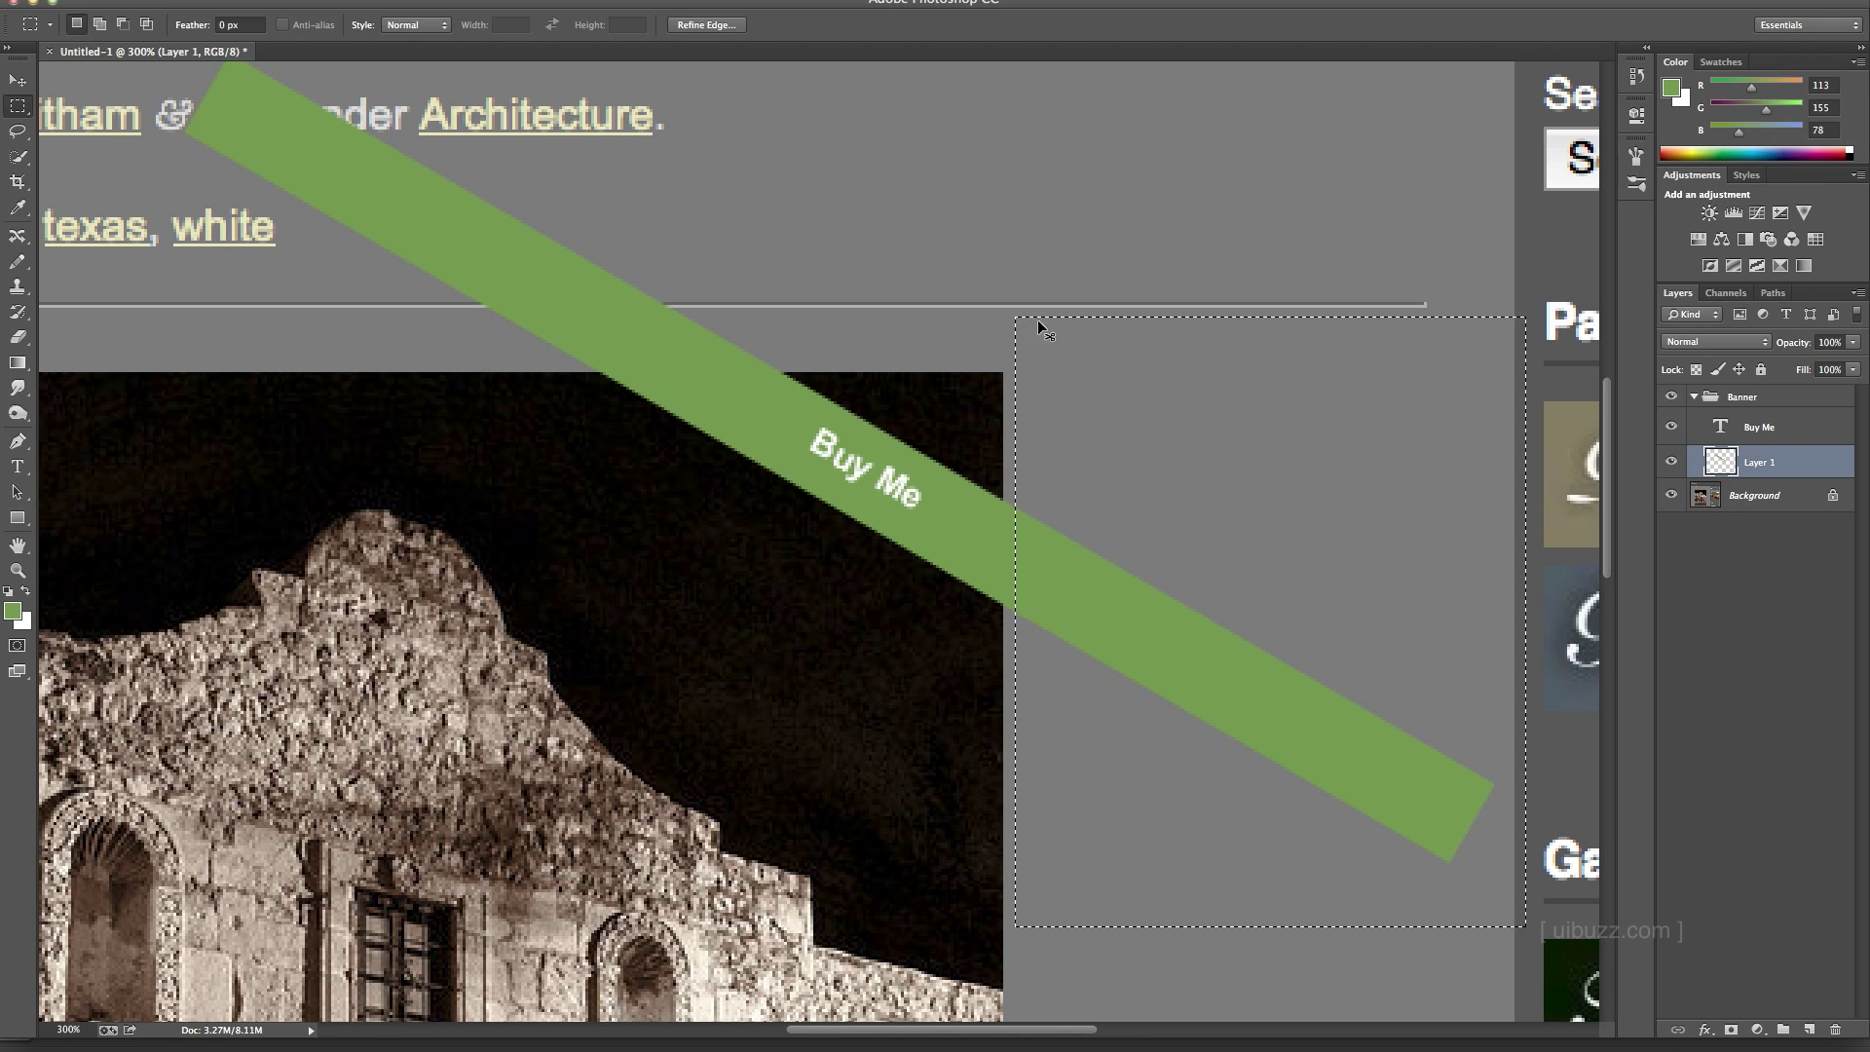
pyautogui.press('Delete')
pyautogui.hotkey('ctrl', 'd')
# - Delete the banner part sticking out above the photo, then zoom to 400% on its end
pyautogui.moveTo(398, 332); pyautogui.dragTo(443, 382)
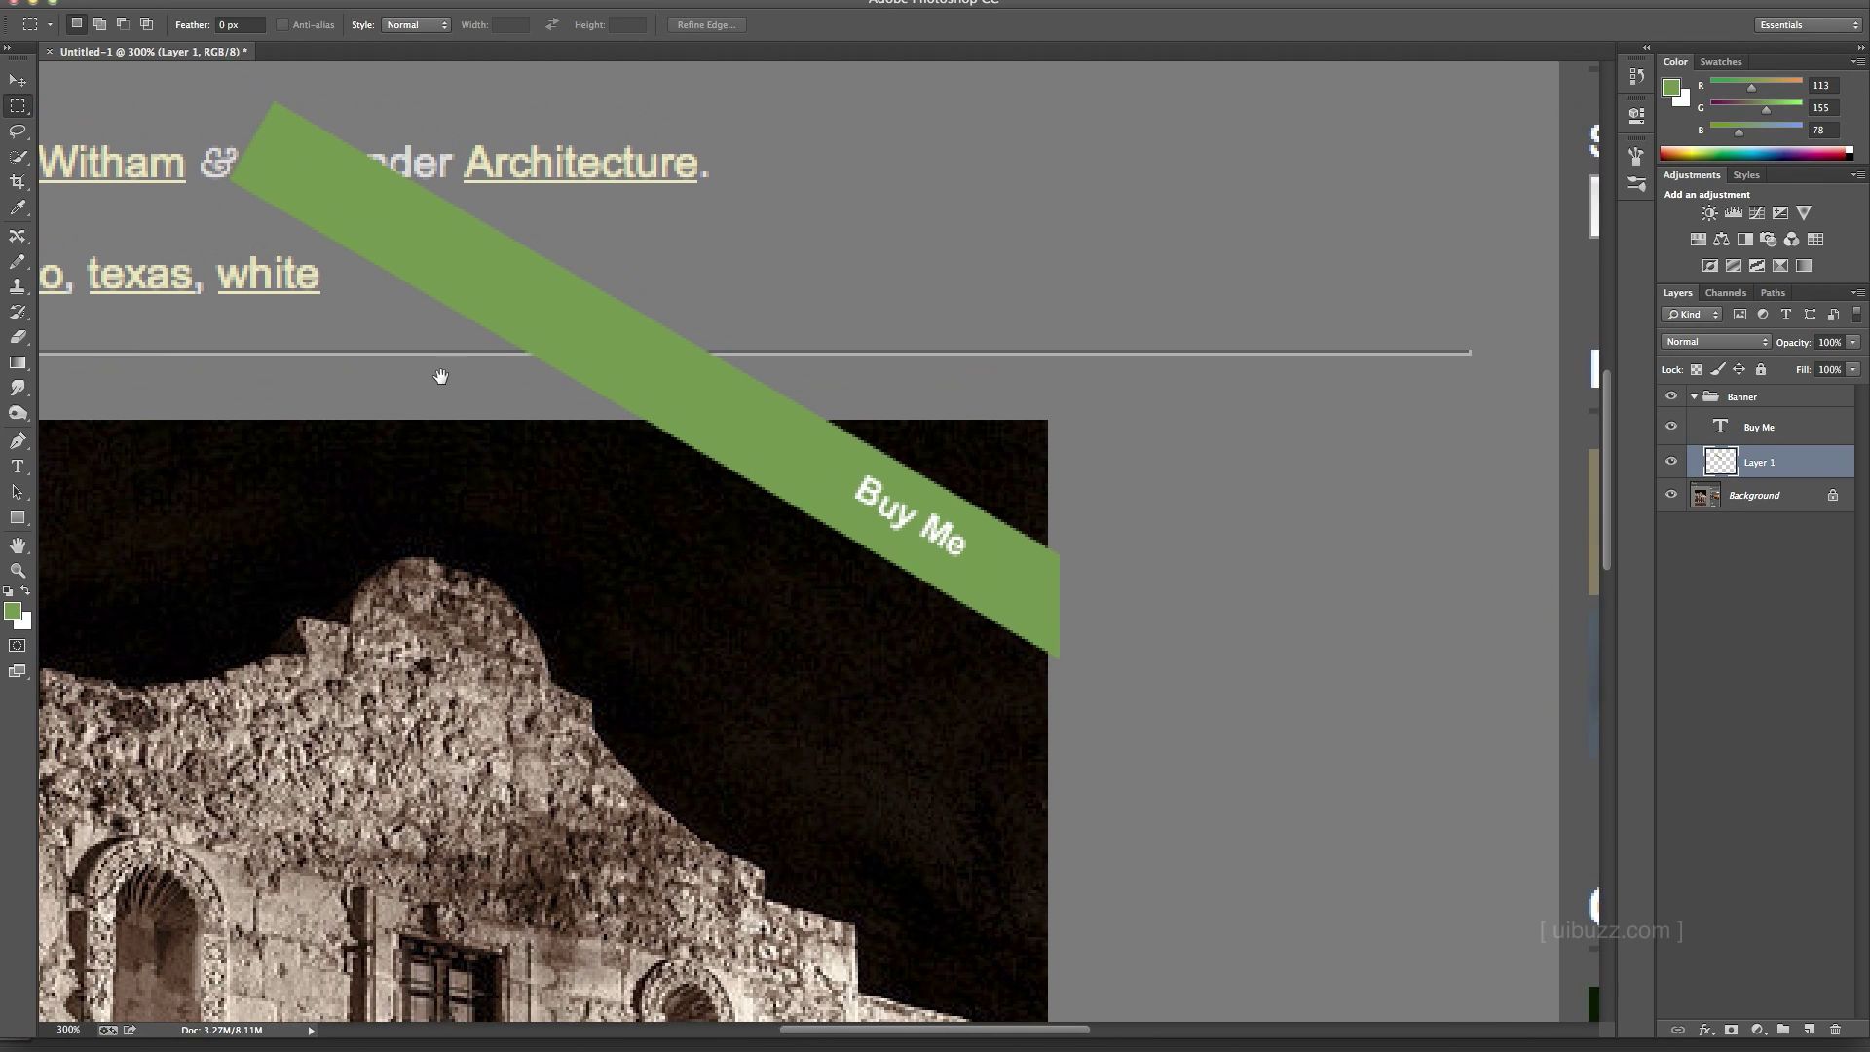
pyautogui.moveTo(179, 91); pyautogui.dragTo(887, 429)
pyautogui.press('Delete')
pyautogui.hotkey('ctrl', 'd')
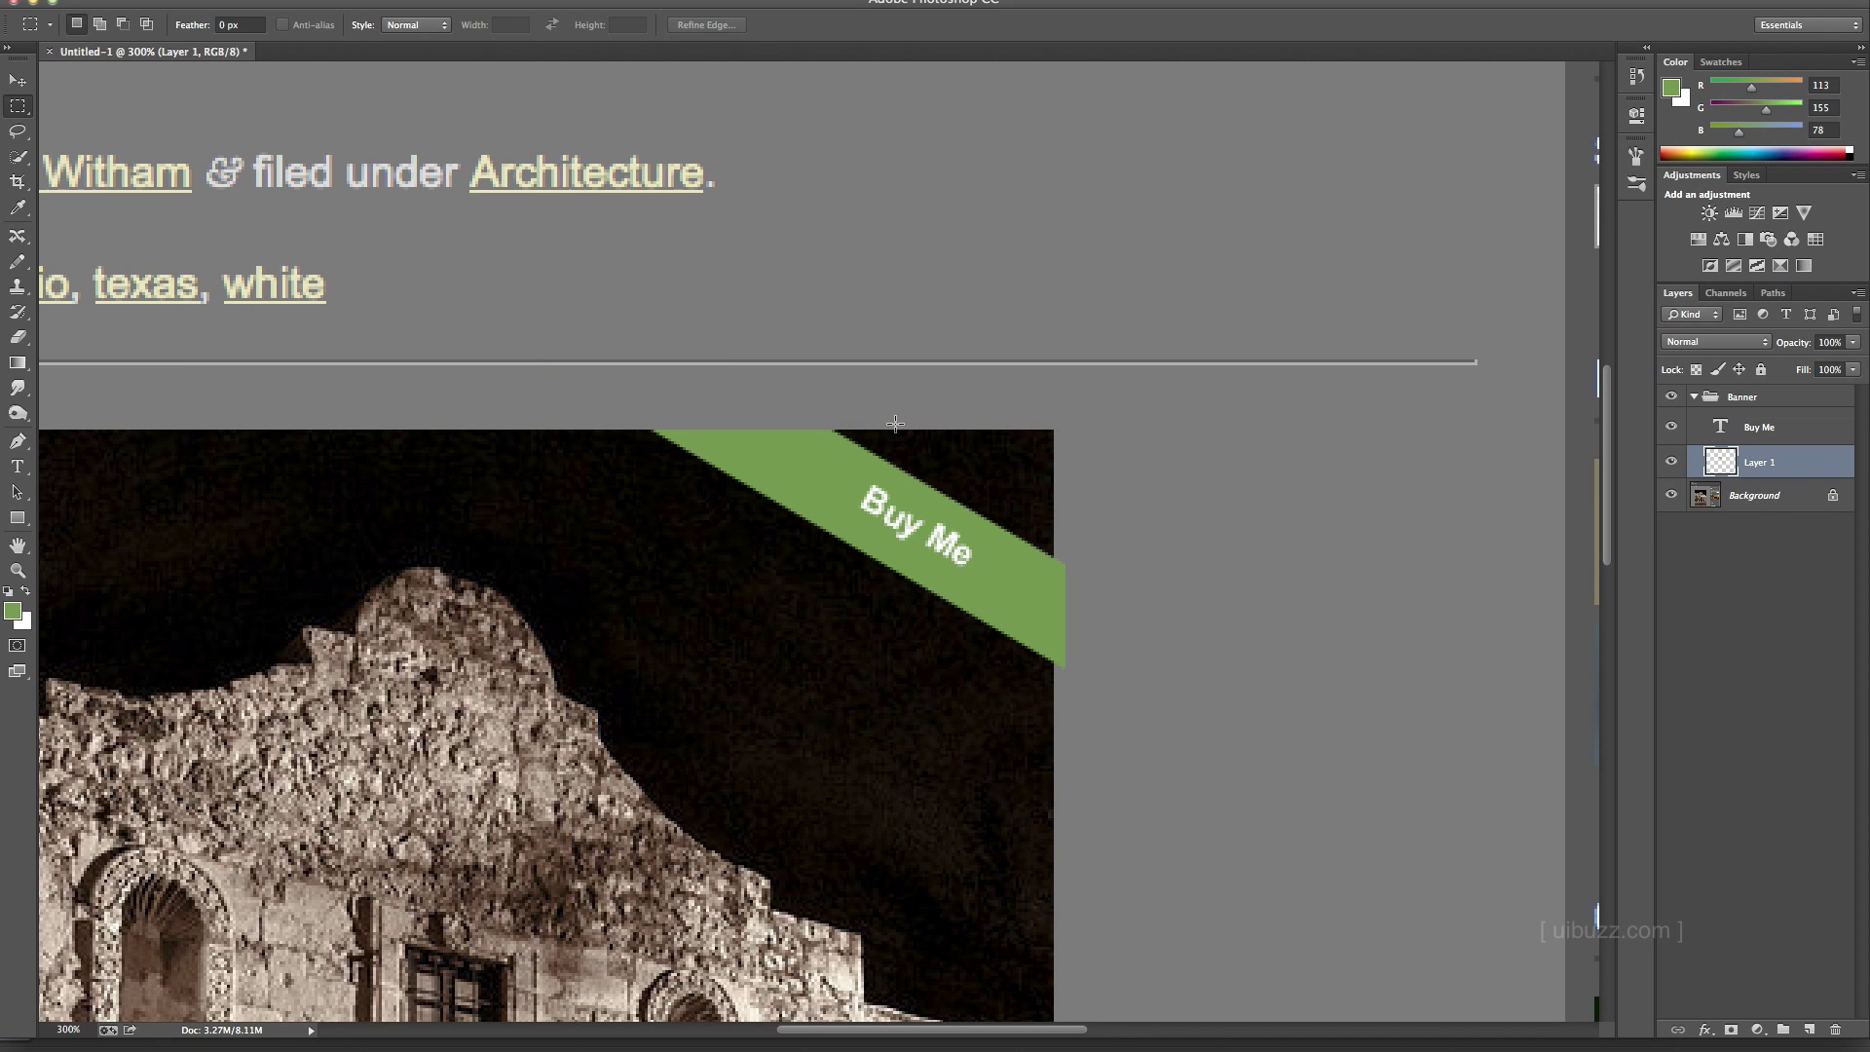
pyautogui.hotkey('ctrl', '1')
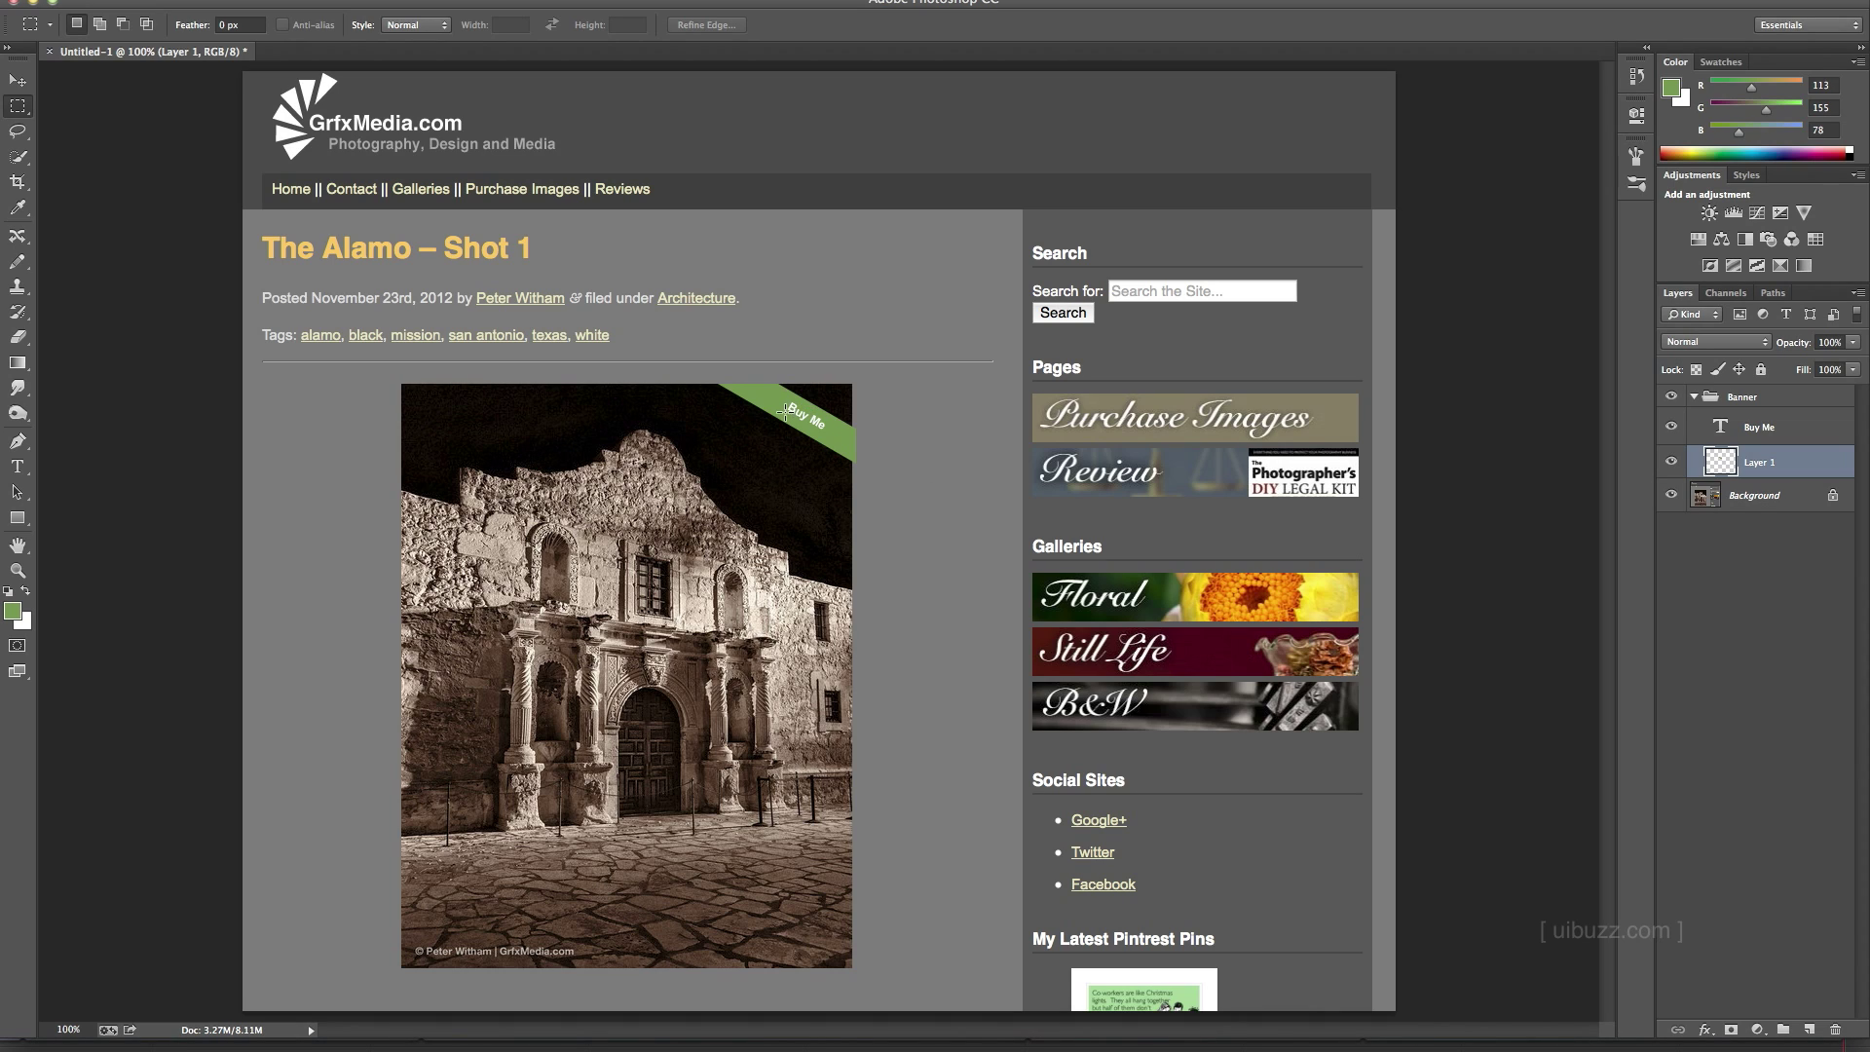
pyautogui.hotkey('ctrl', '+')
pyautogui.hotkey('ctrl', '+')
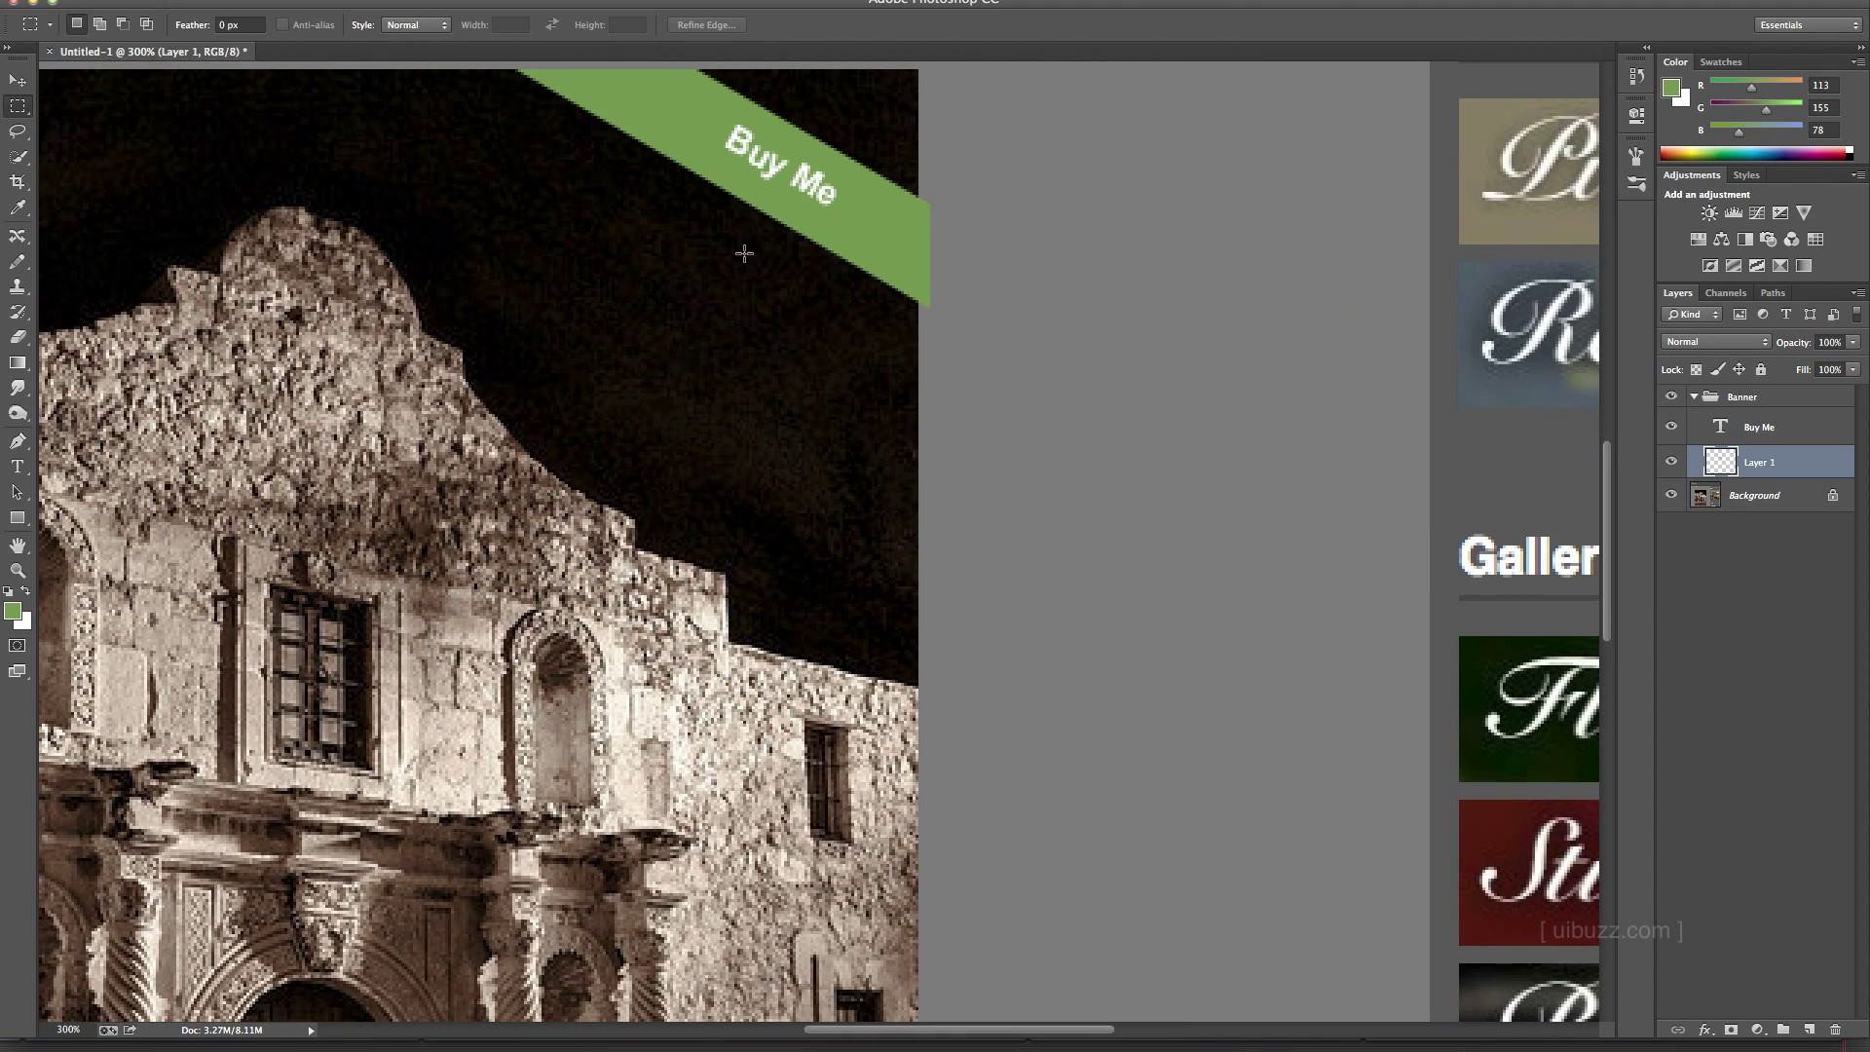
pyautogui.moveTo(749, 227); pyautogui.dragTo(977, 572)
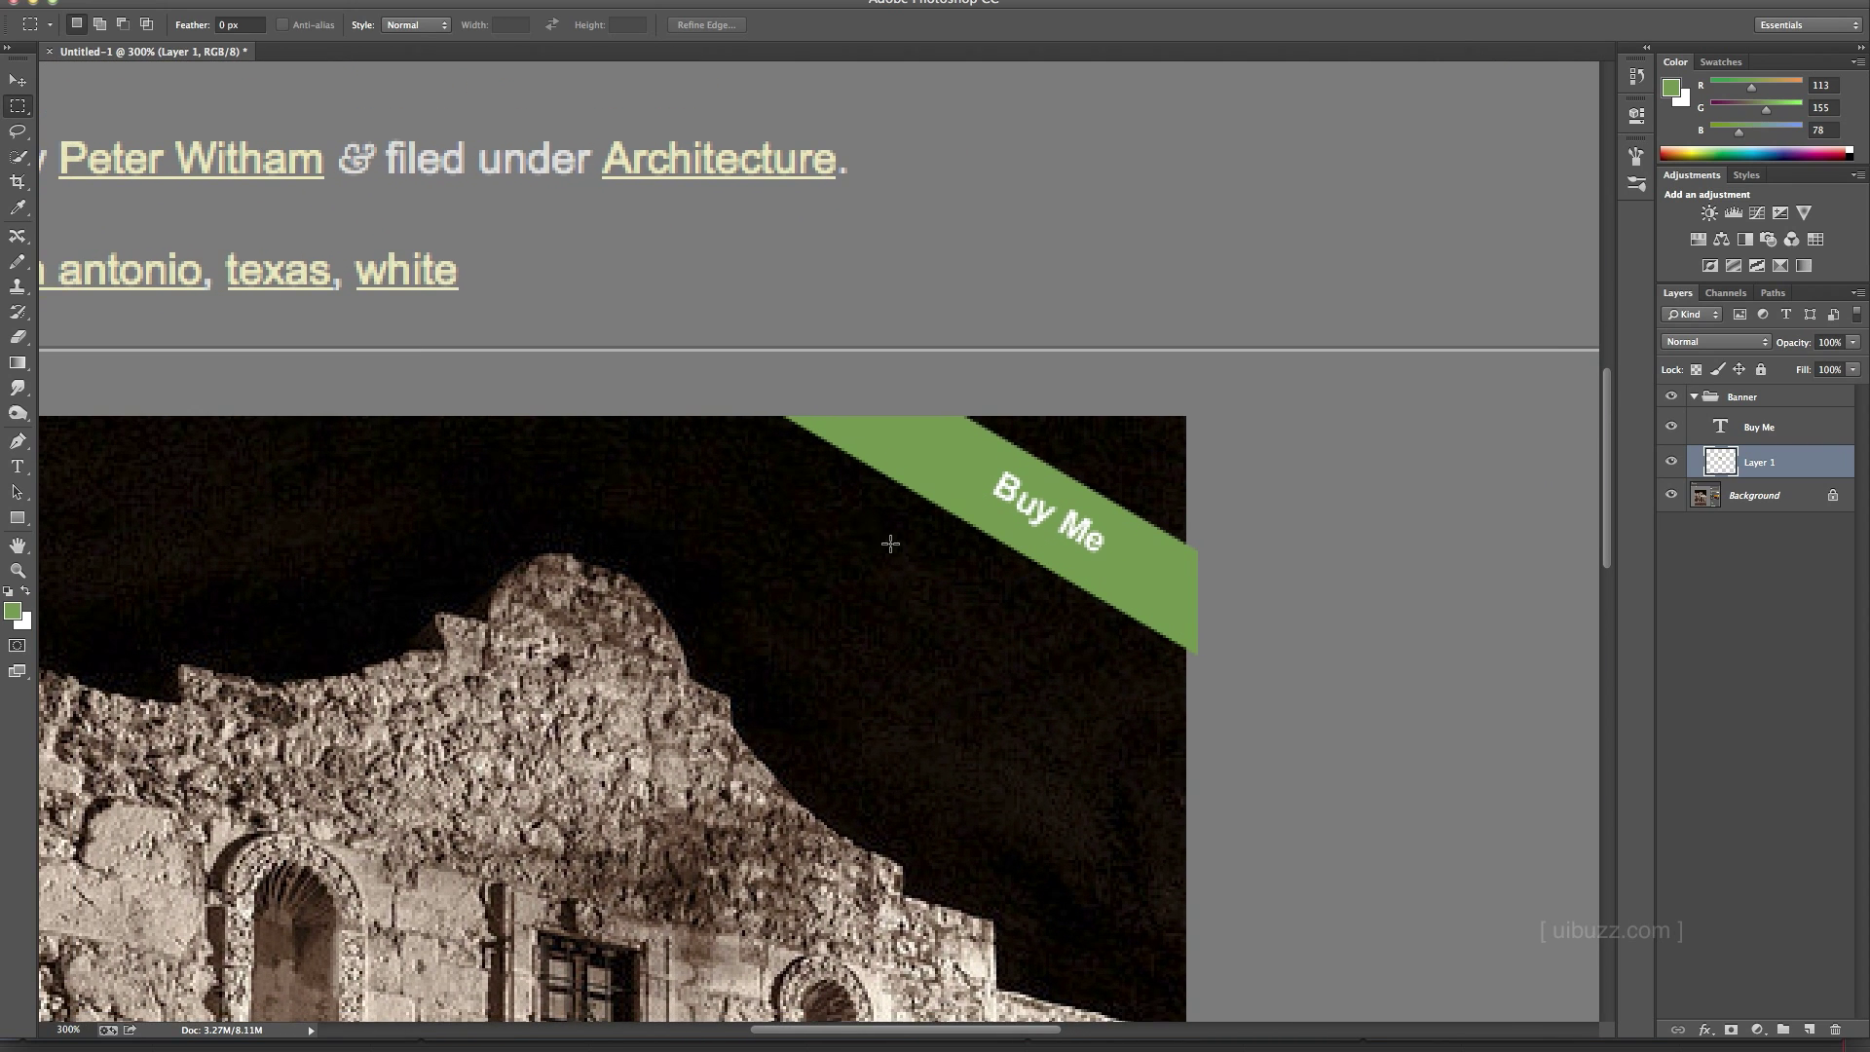
pyautogui.hotkey('ctrl', '+')
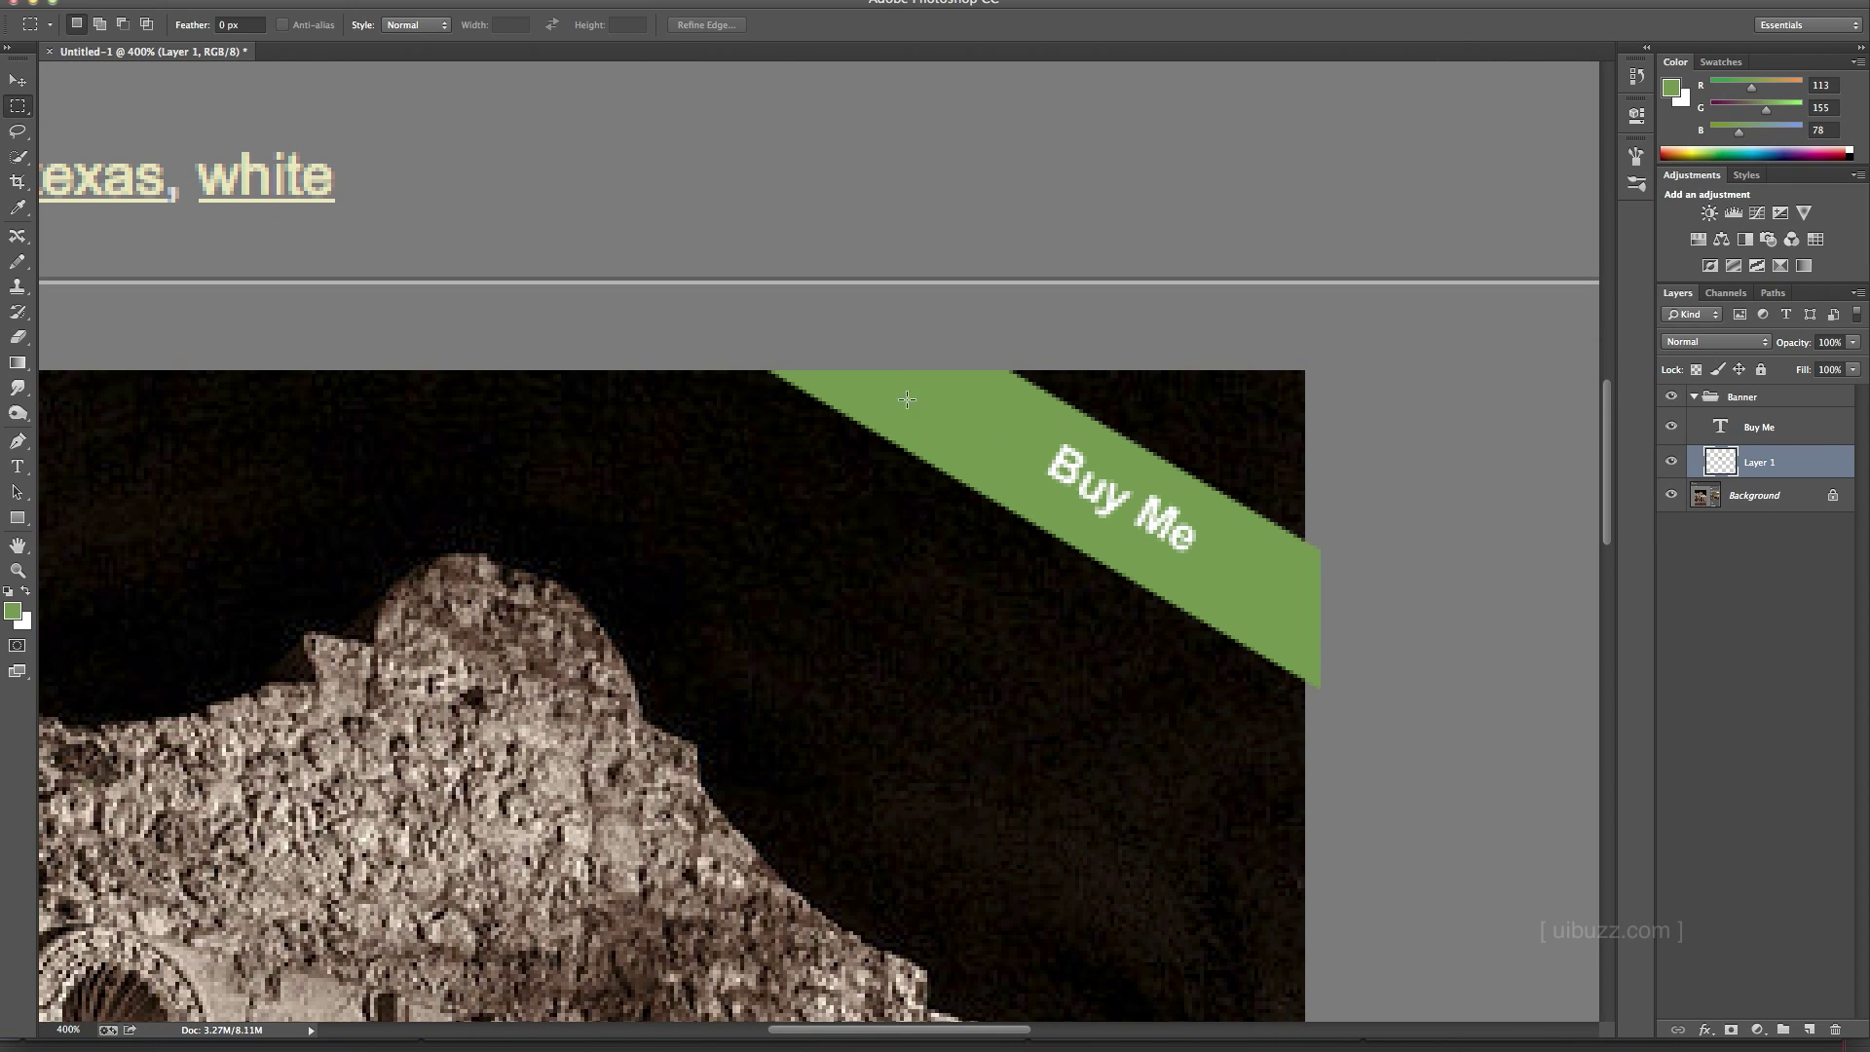
# - Start a Pen path along the banner's top edge with a curved anchor above its upper end
pyautogui.click(17, 443)
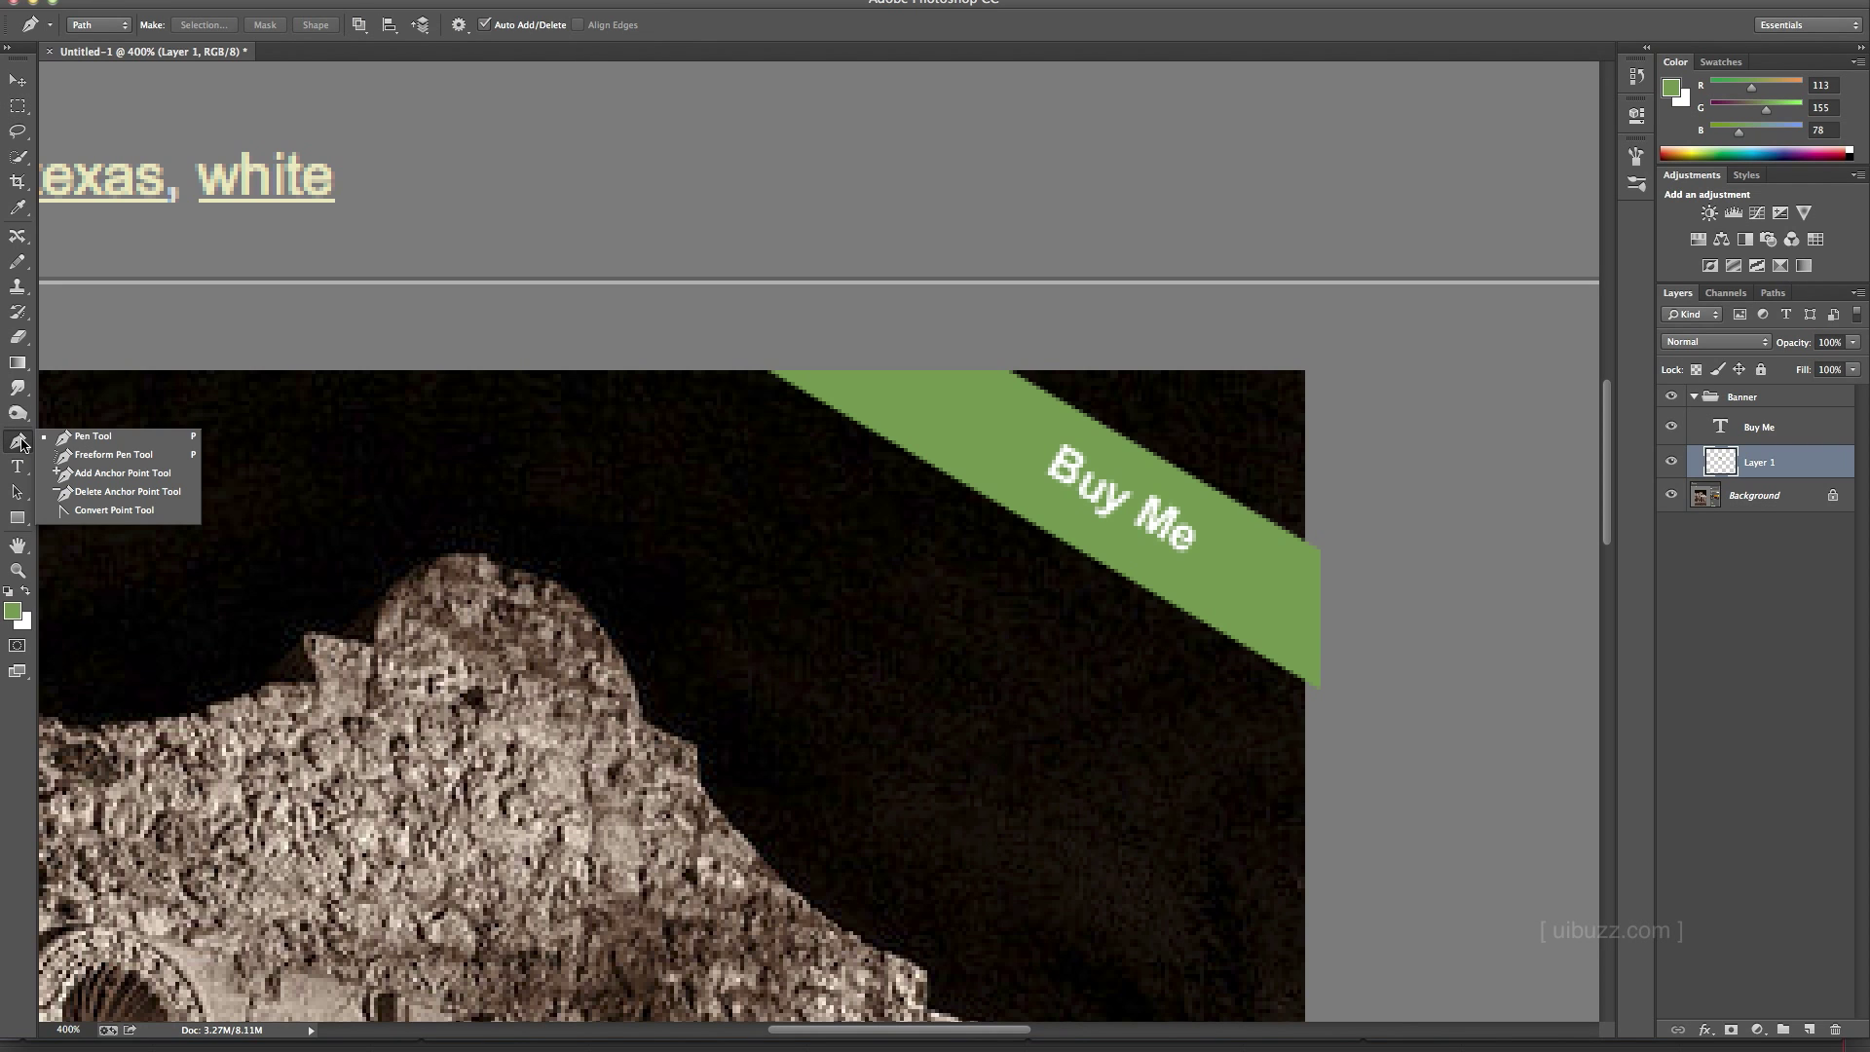
pyautogui.click(76, 438)
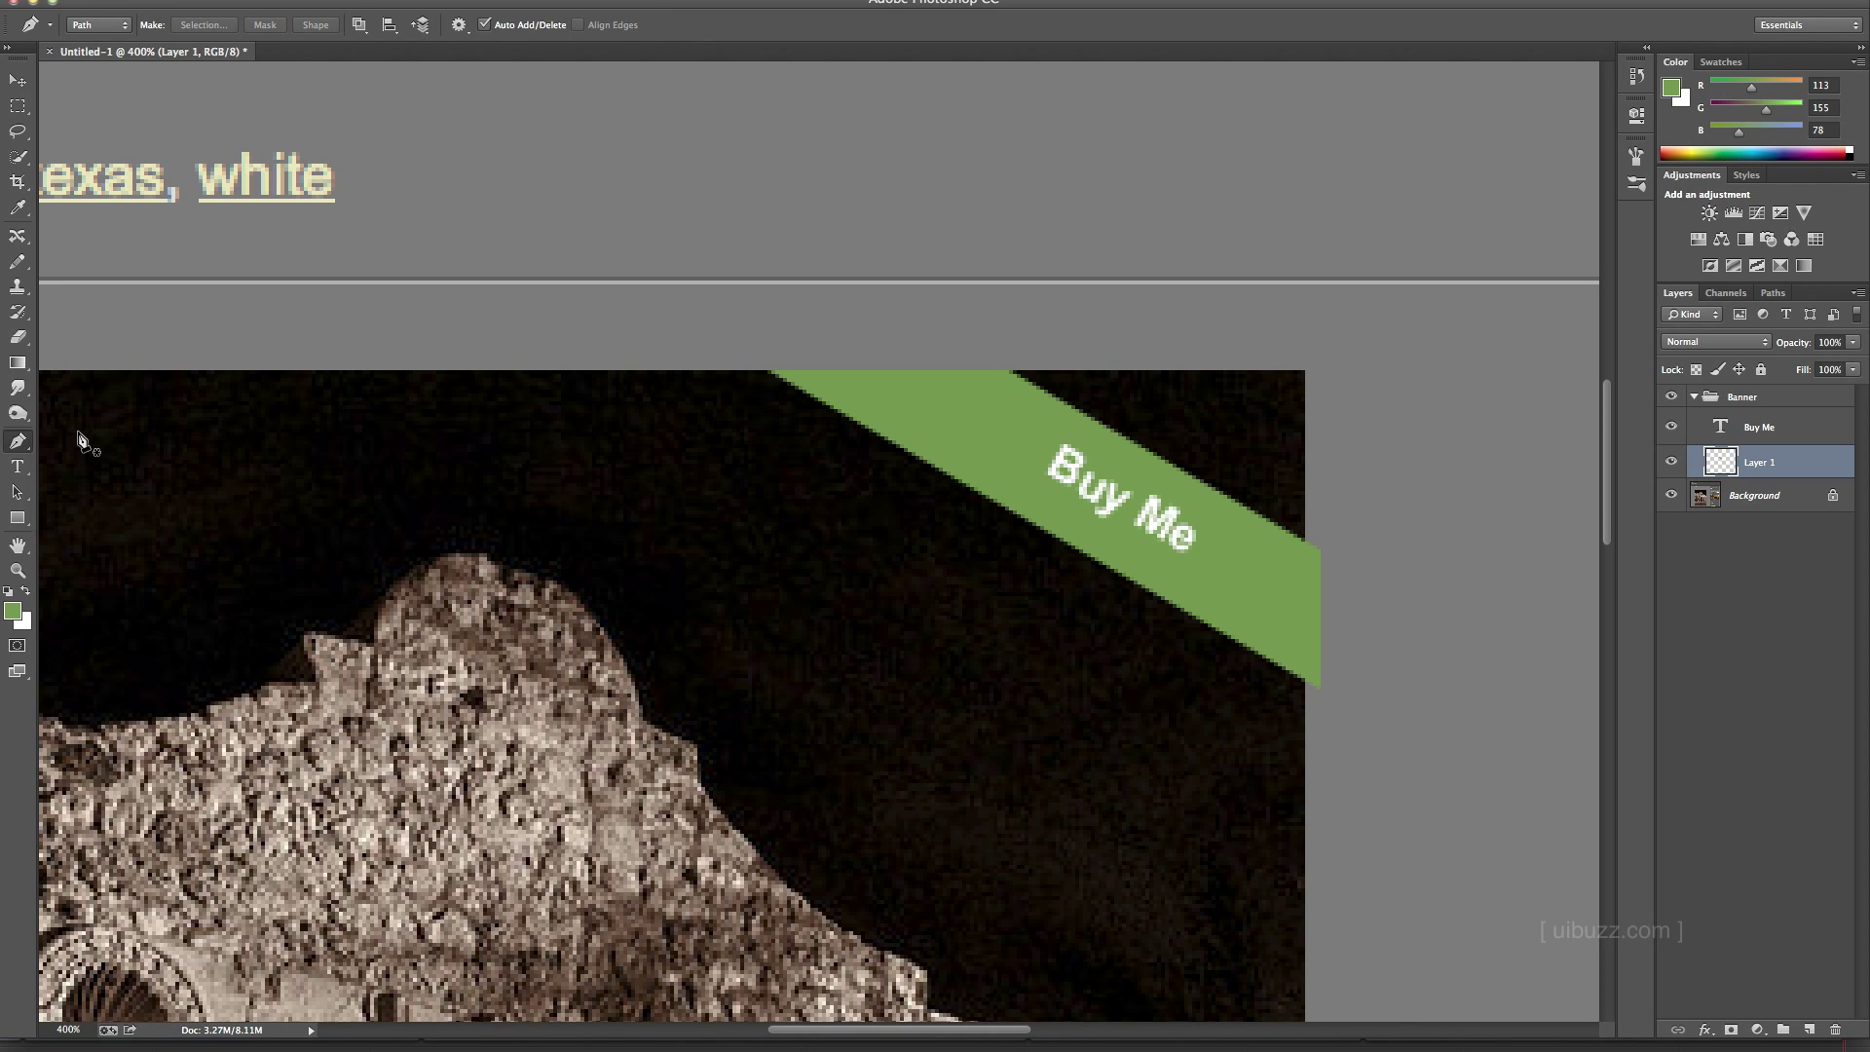
pyautogui.click(78, 432)
pyautogui.hotkey('ctrl', 'z')
pyautogui.click(898, 445)
pyautogui.click(857, 422)
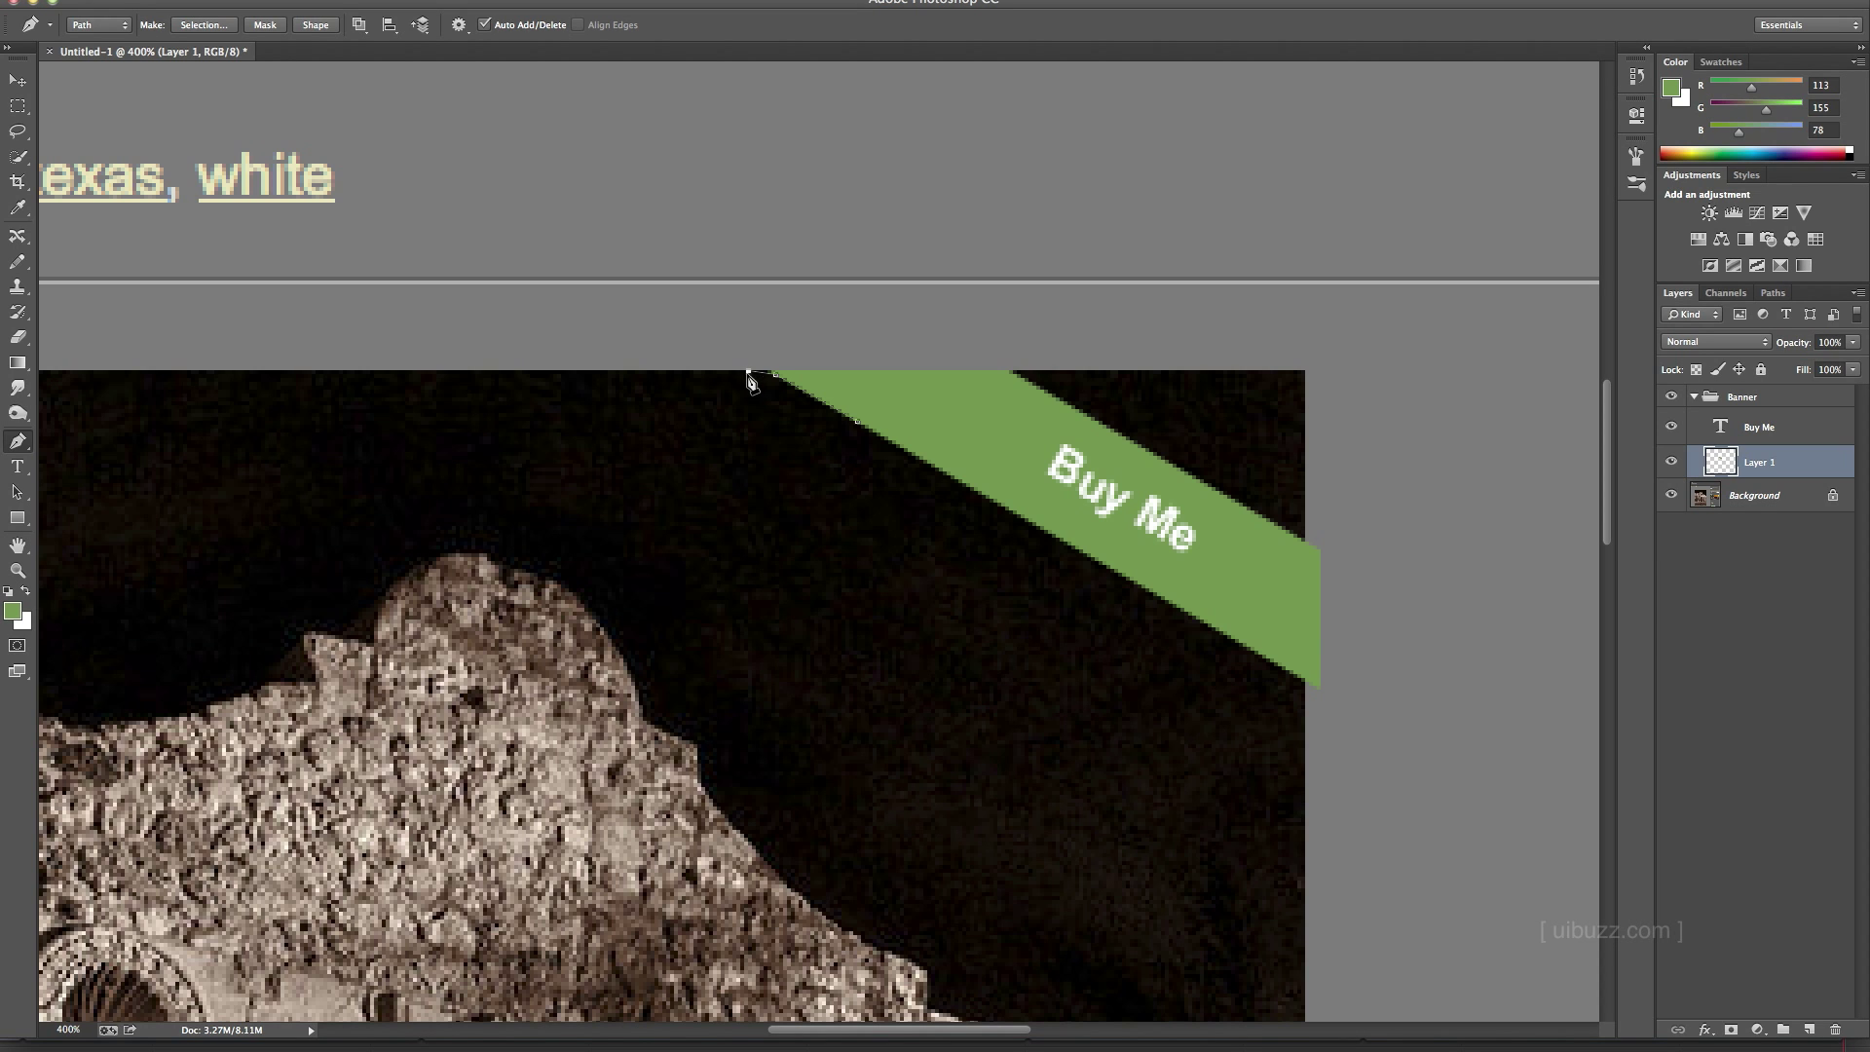
pyautogui.keyDown('ctrl'); pyautogui.click(747, 374); pyautogui.keyUp('ctrl')
pyautogui.moveTo(748, 398); pyautogui.dragTo(765, 401)
pyautogui.moveTo(765, 399); pyautogui.dragTo(765, 398)
# - Close the path back at the banner edge and shape the far corner into a smooth fold curve
pyautogui.click(999, 364)
pyautogui.click(857, 421)
pyautogui.moveTo(1001, 377)
pyautogui.mouseDown()
pyautogui.moveTo(1052, 310)
pyautogui.moveTo(1078, 312)
pyautogui.moveTo(1010, 398)
pyautogui.moveTo(985, 398)
pyautogui.moveTo(985, 448)
pyautogui.moveTo(990, 427)
pyautogui.moveTo(1128, 378)
pyautogui.moveTo(1015, 368)
pyautogui.mouseUp()
pyautogui.moveTo(1011, 377); pyautogui.dragTo(1016, 372)
pyautogui.click(1773, 295)
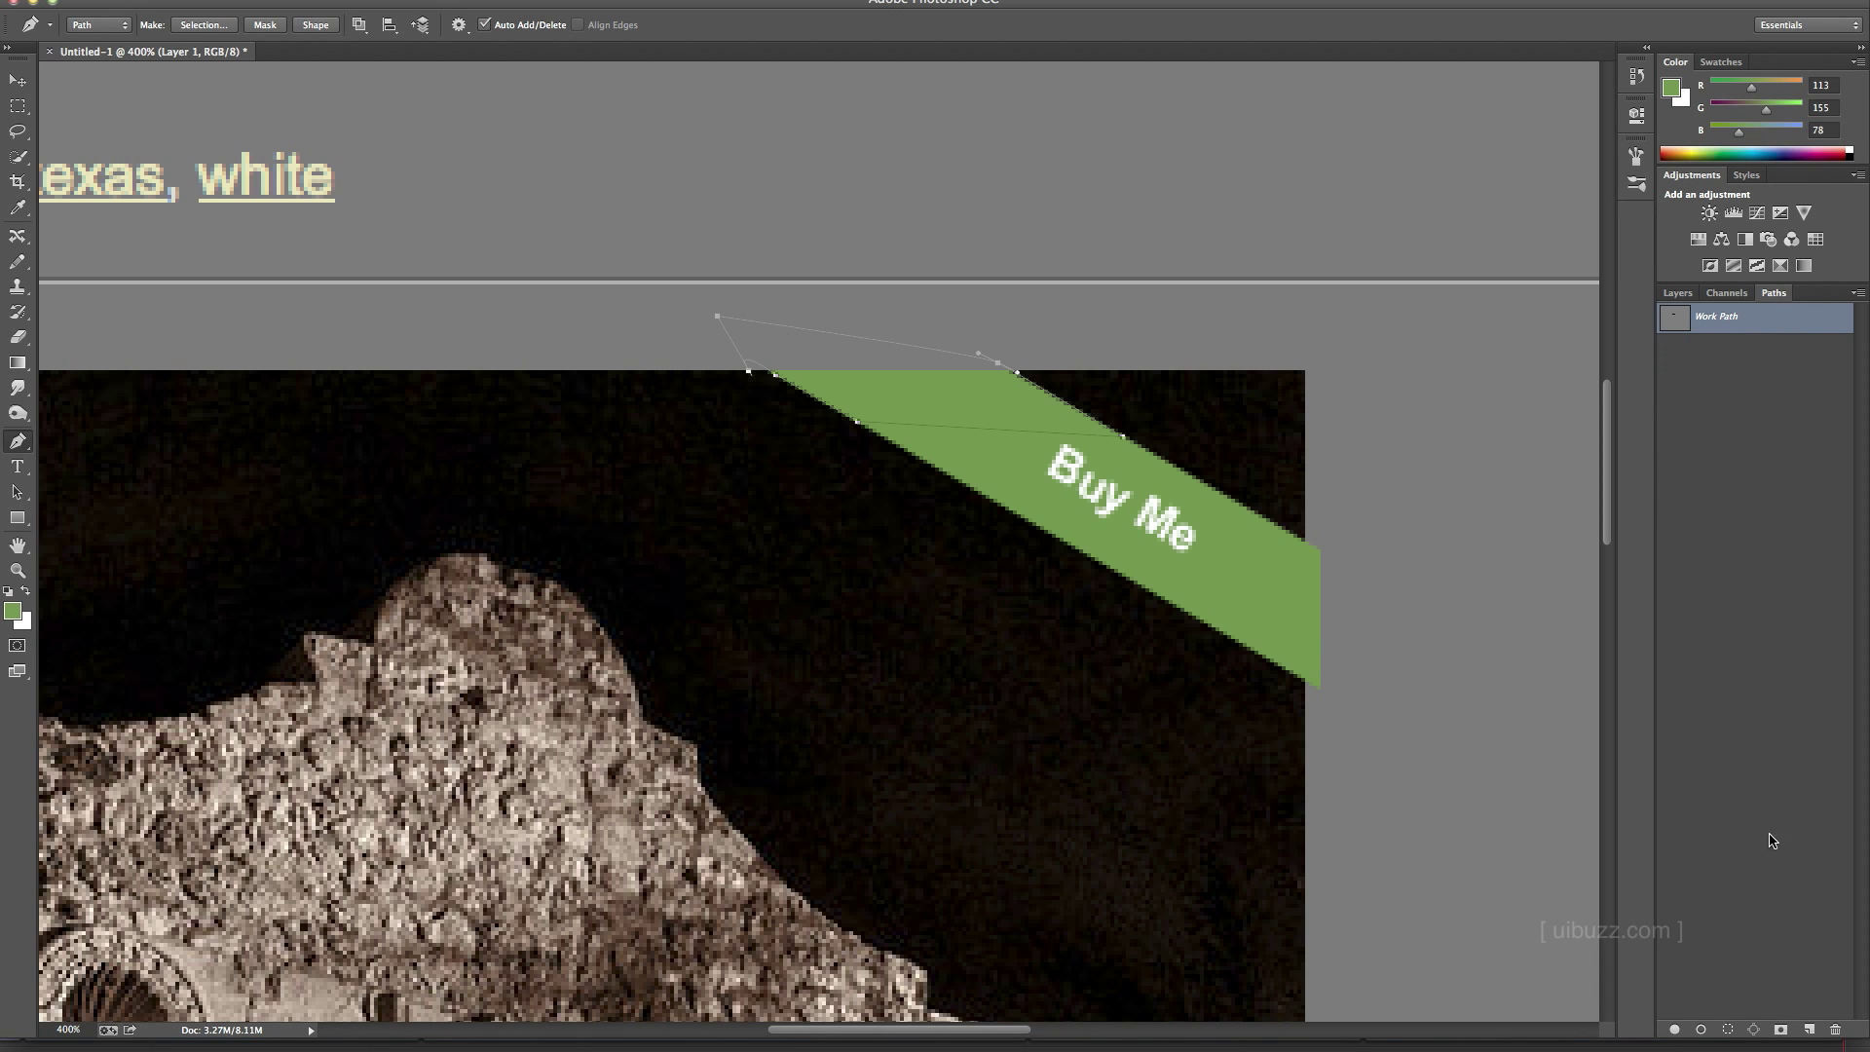
# - Load the work path as a selection and fill it with green on a new layer
pyautogui.click(1728, 1030)
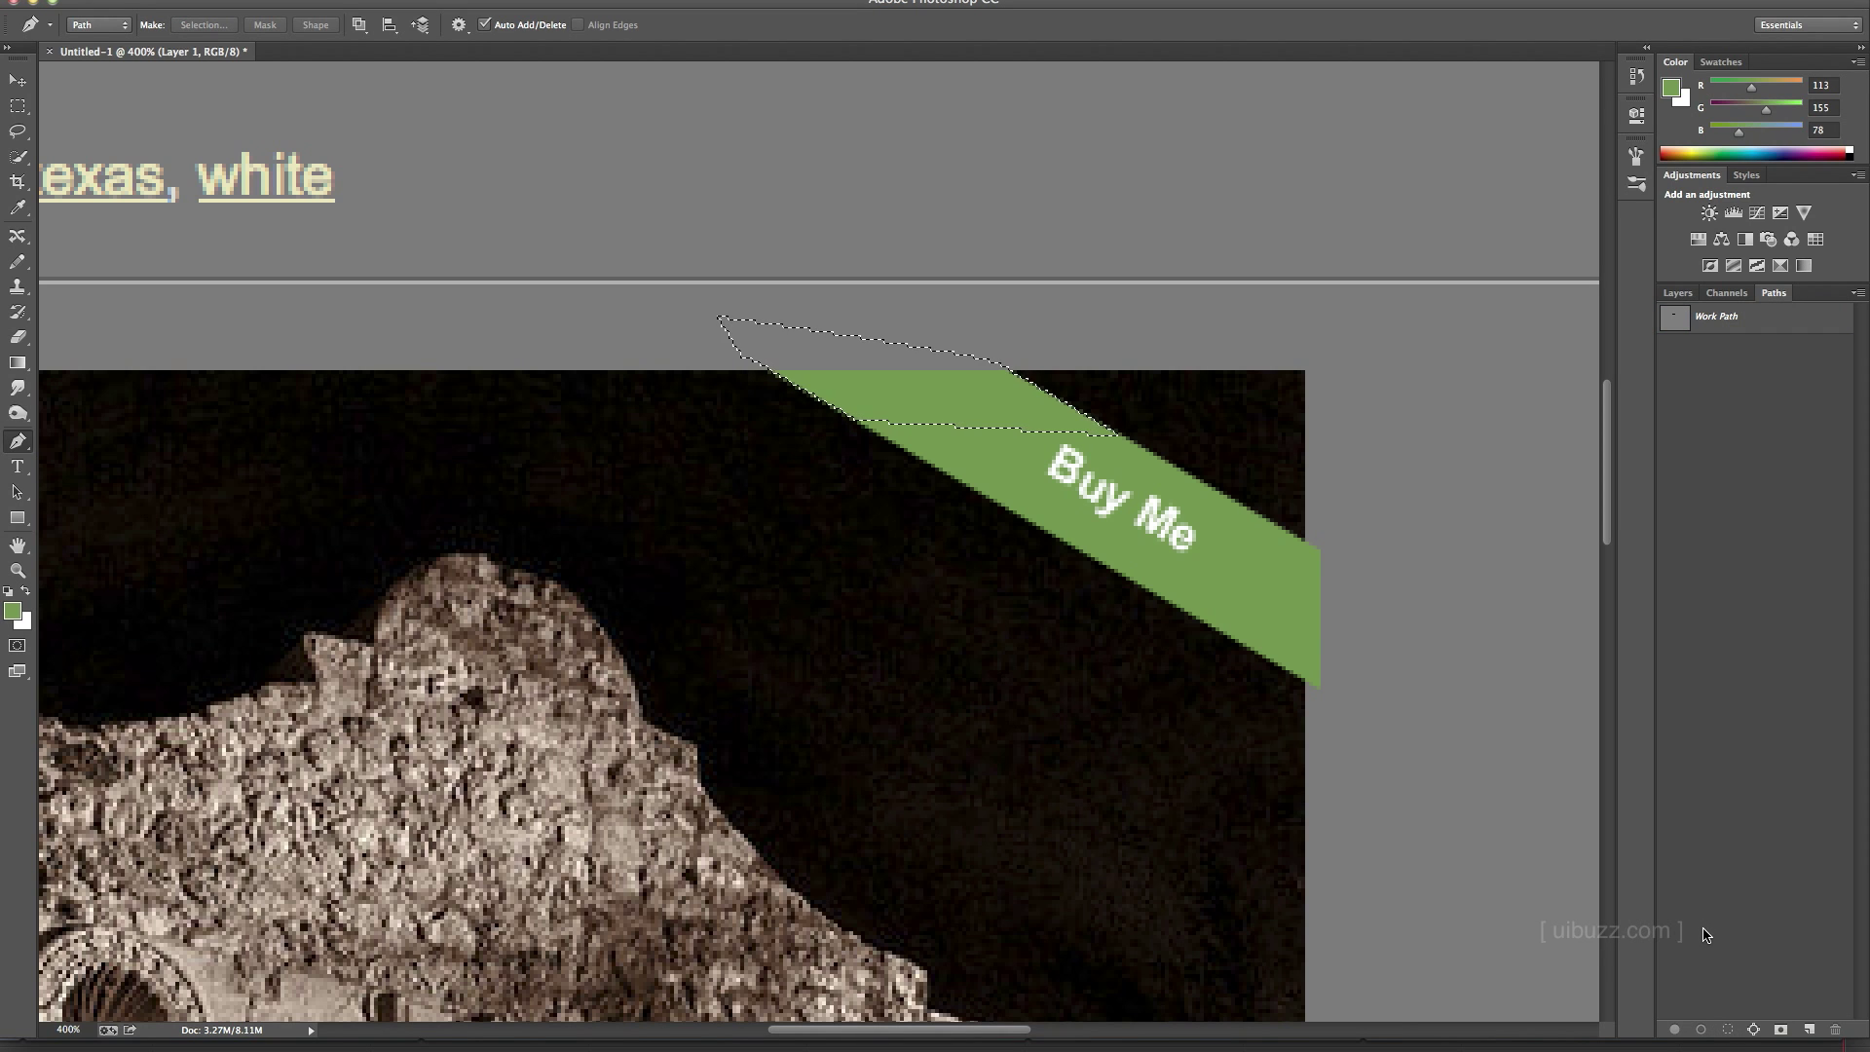
pyautogui.click(1678, 293)
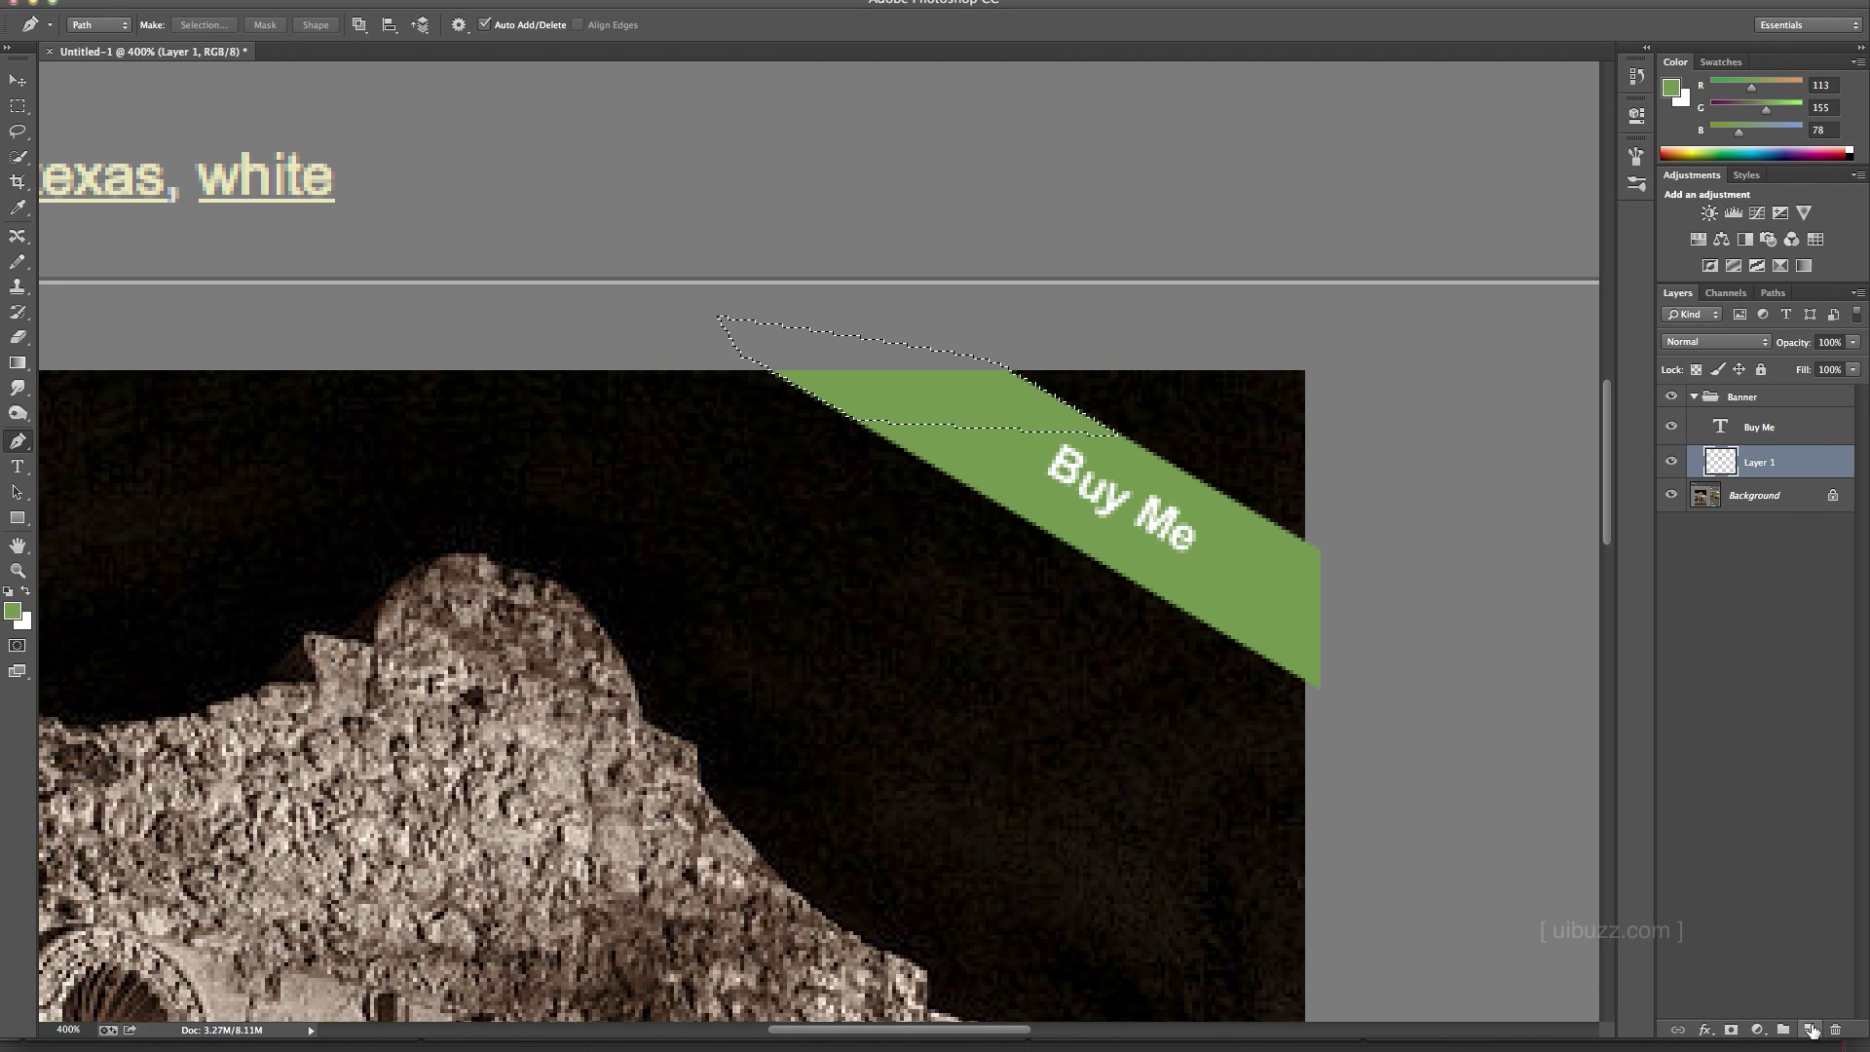
pyautogui.click(1810, 1029)
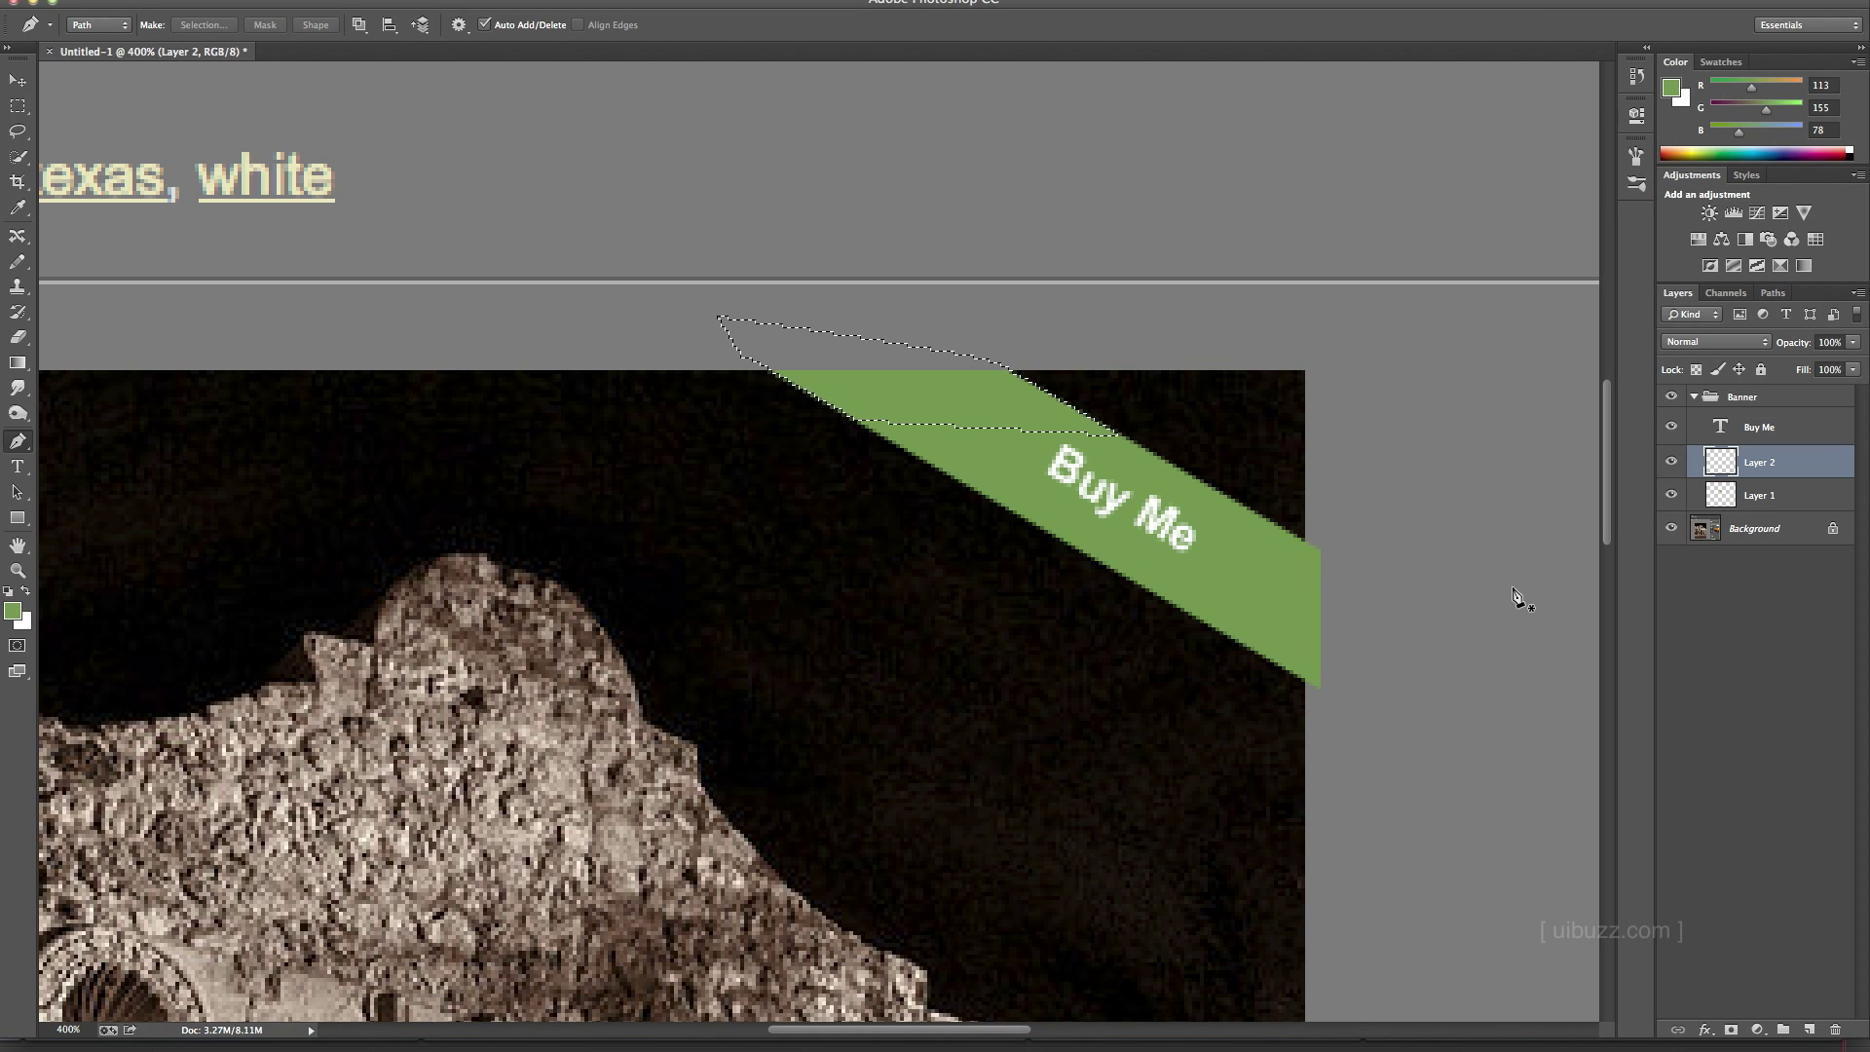
pyautogui.hotkey('alt', 'BackSpace')
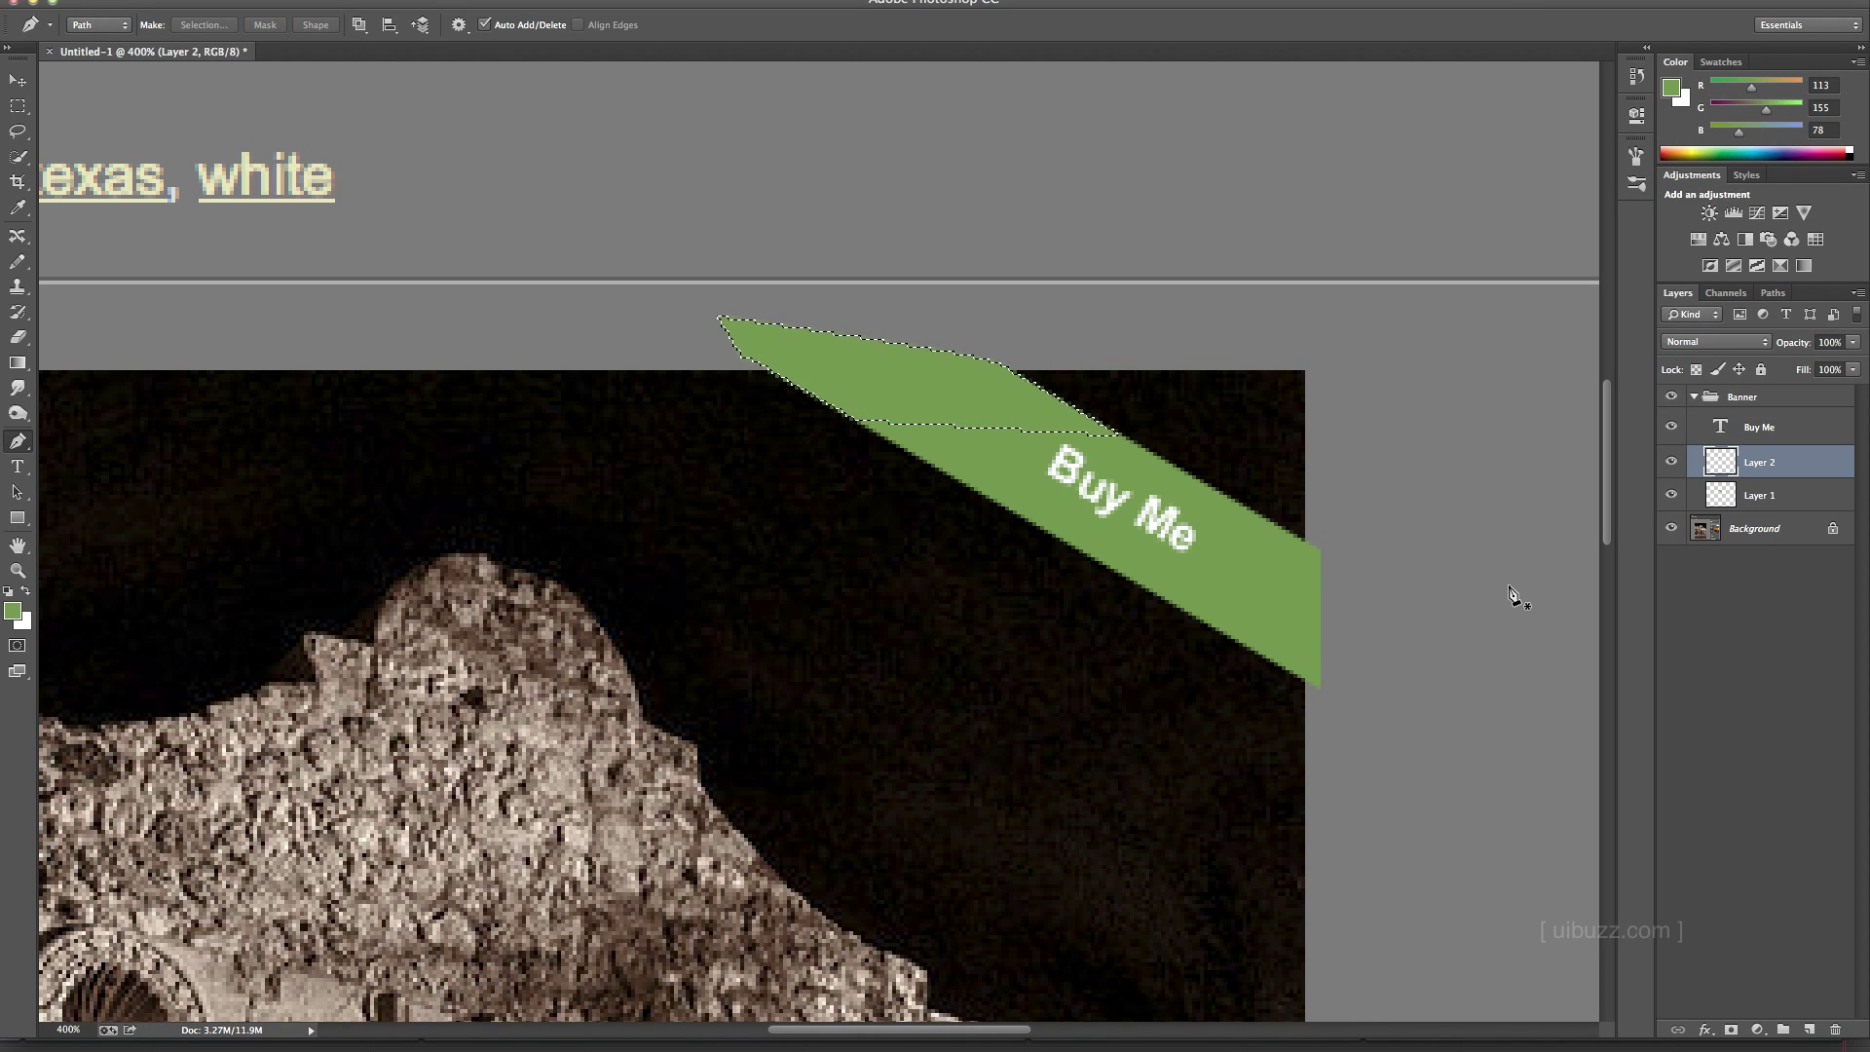
pyautogui.hotkey('ctrl', 'd')
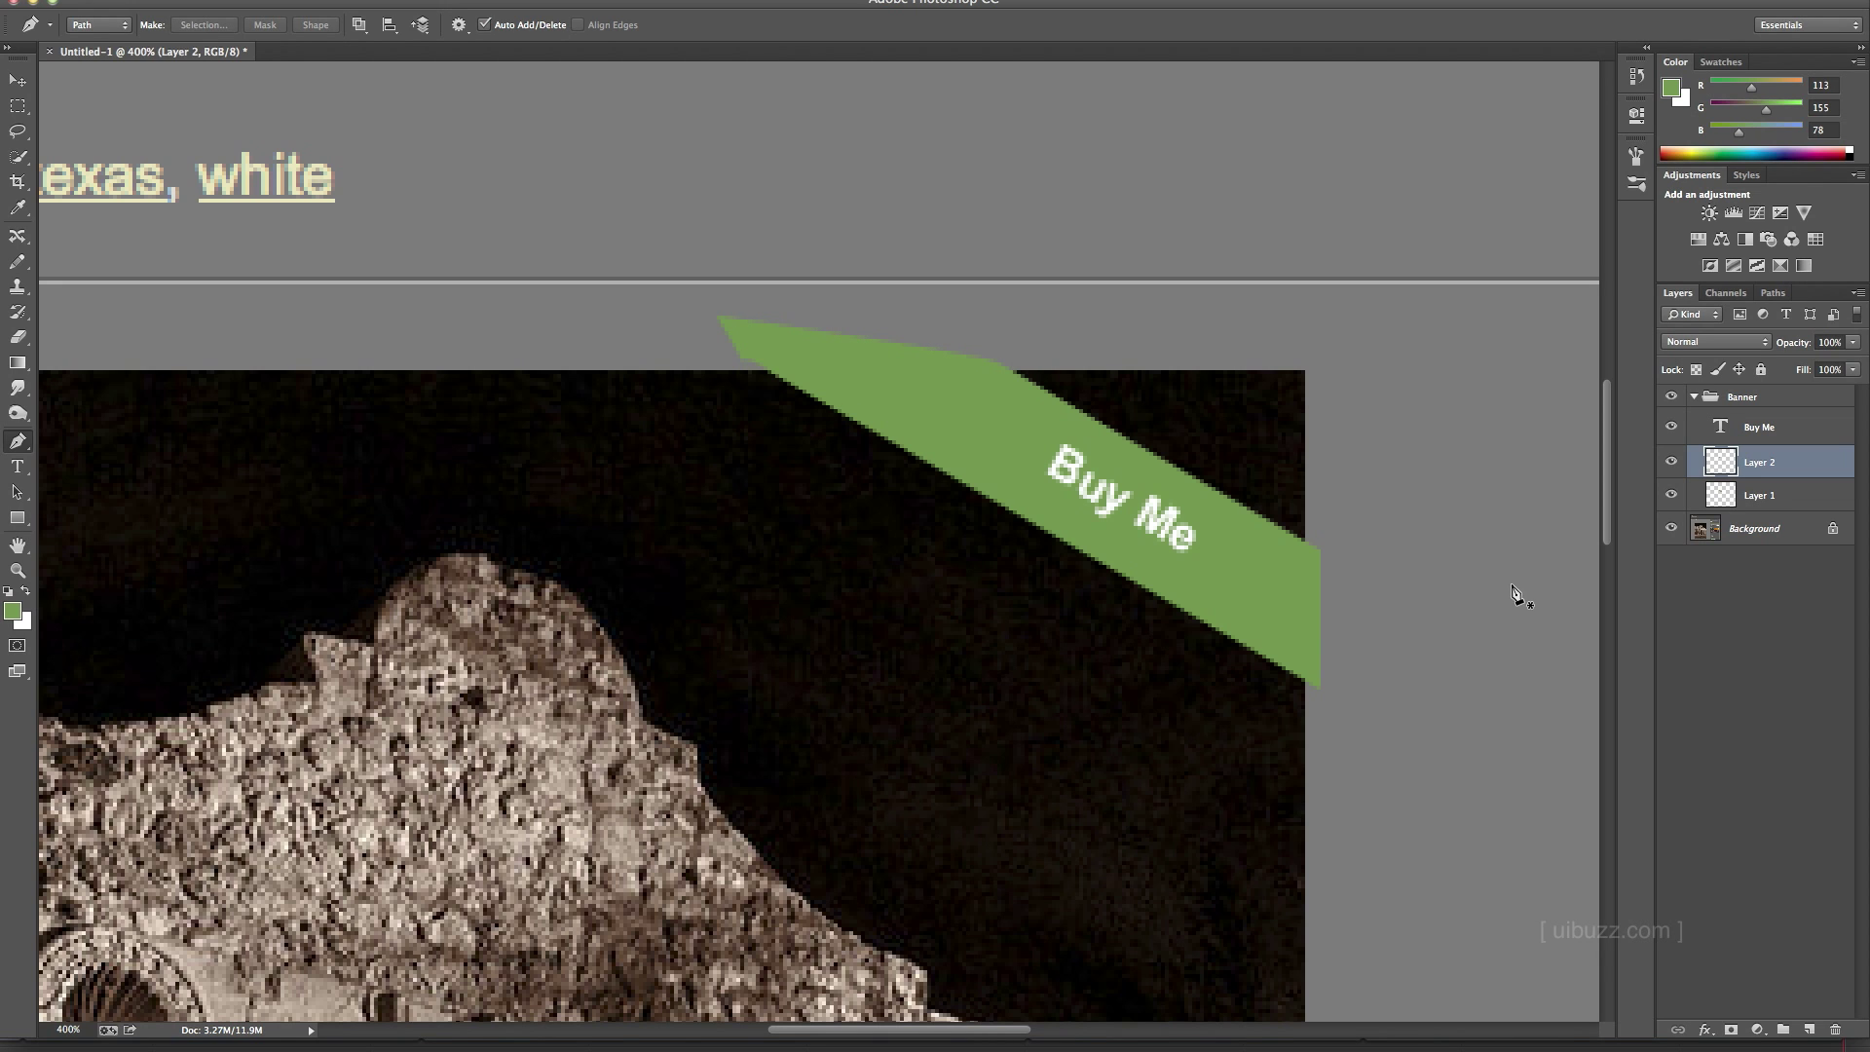
pyautogui.click(18, 107)
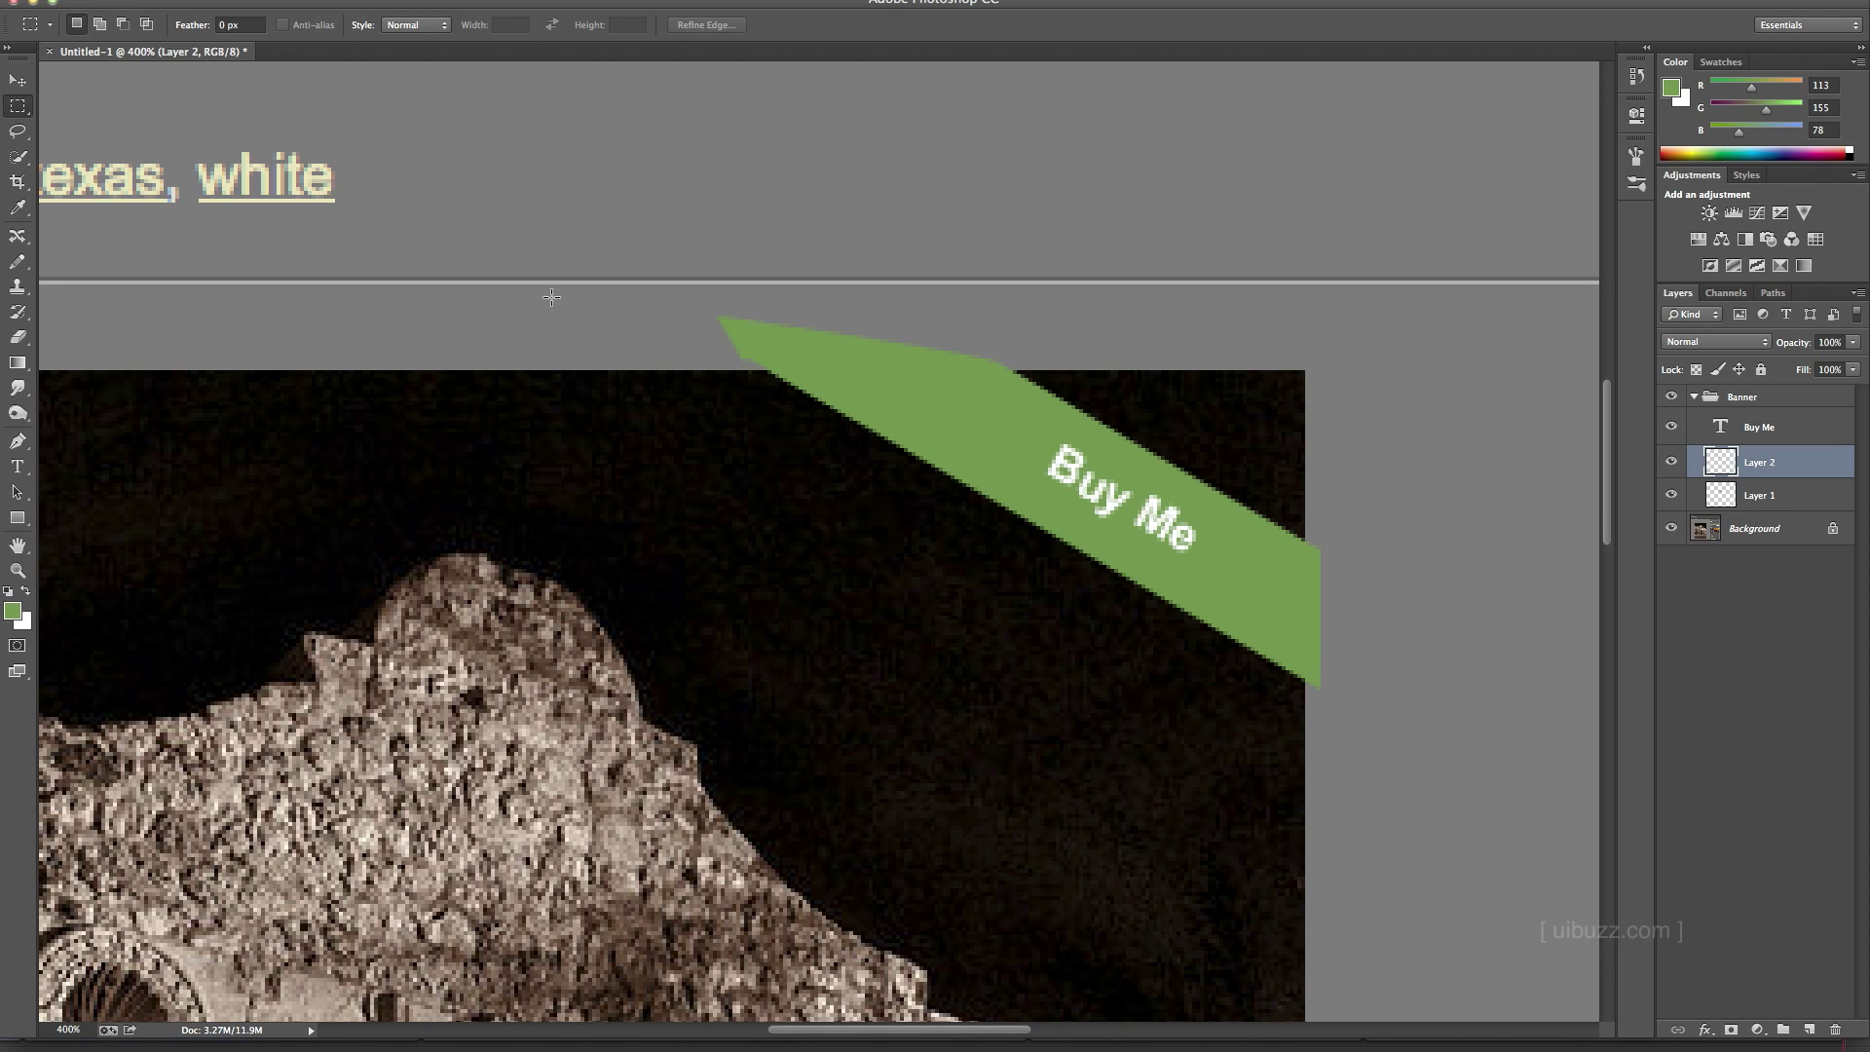
# - Delete the flap tip above the photo with a marquee, then undo the deletion
pyautogui.moveTo(639, 258); pyautogui.dragTo(1048, 359)
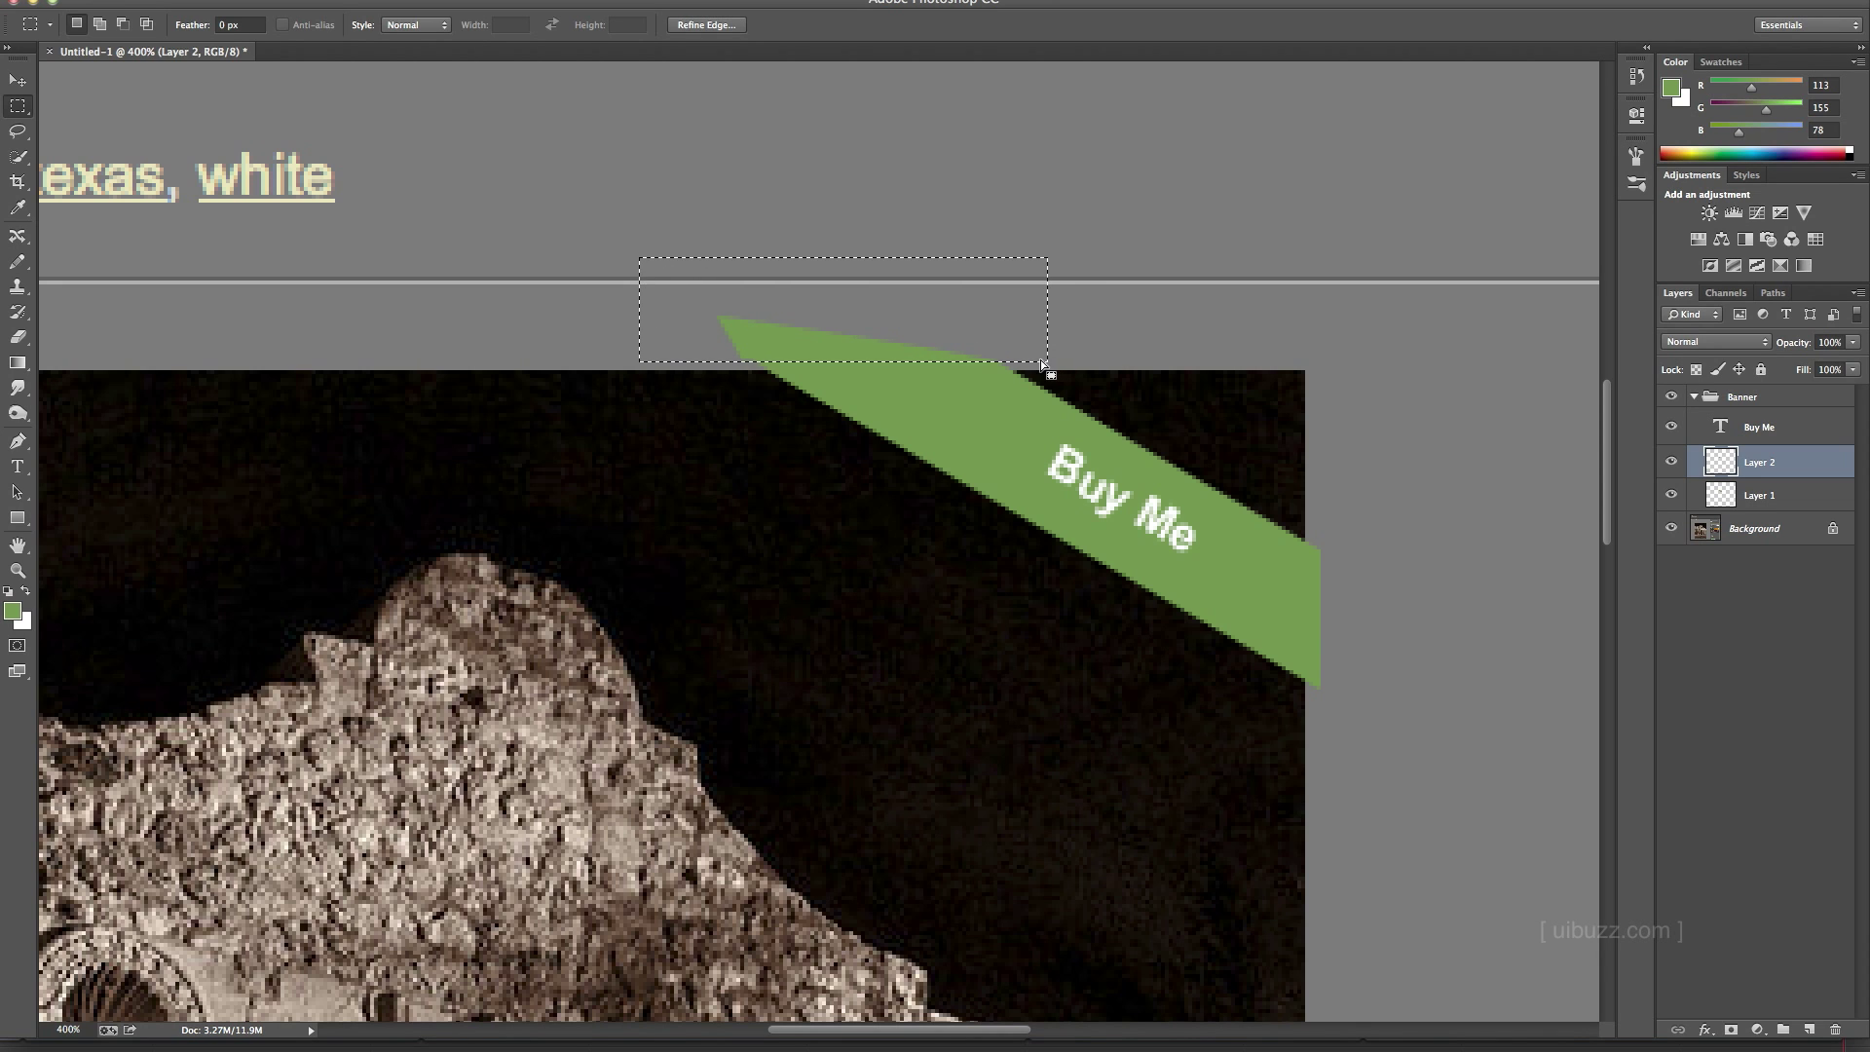
pyautogui.press('Delete')
pyautogui.press('super+d')
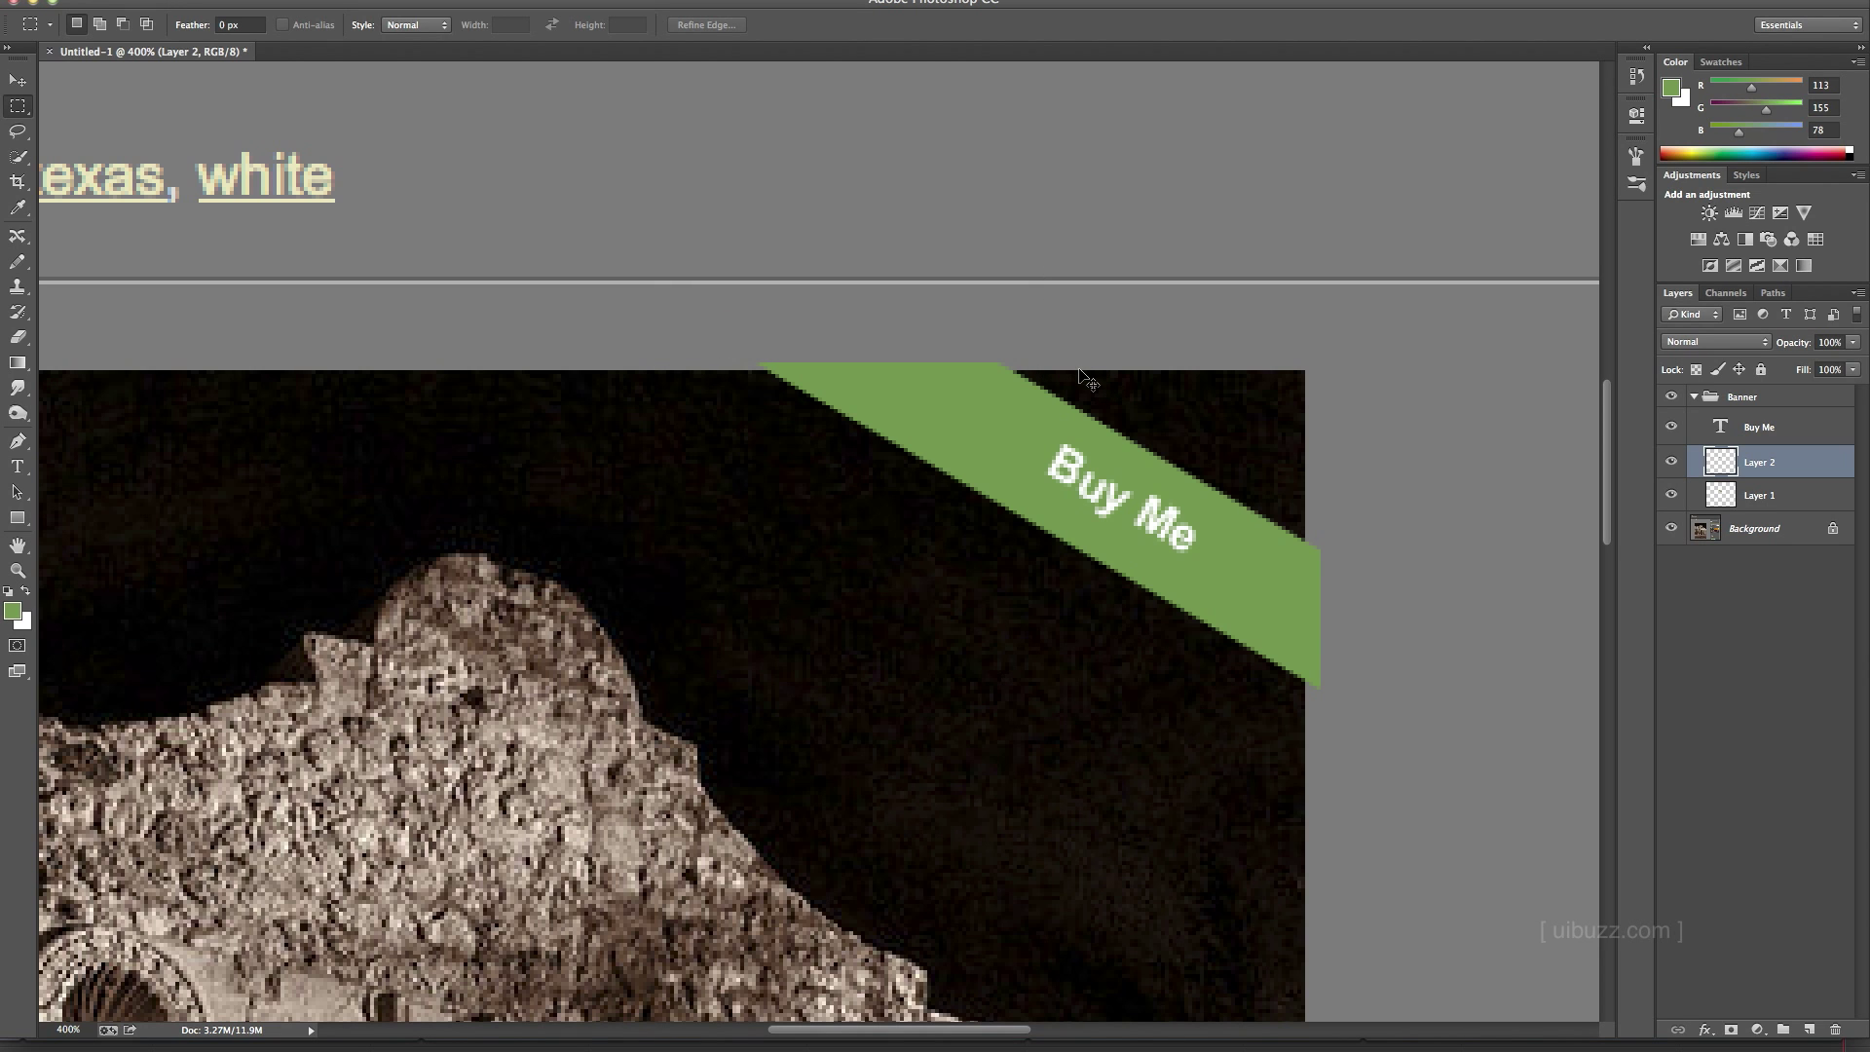
pyautogui.press('alt+super+z')
pyautogui.press('alt+super+z')
# - Delete the flap tip using a larger marquee and zoom back to 400% on the banner
pyautogui.moveTo(565, 214); pyautogui.dragTo(1054, 350)
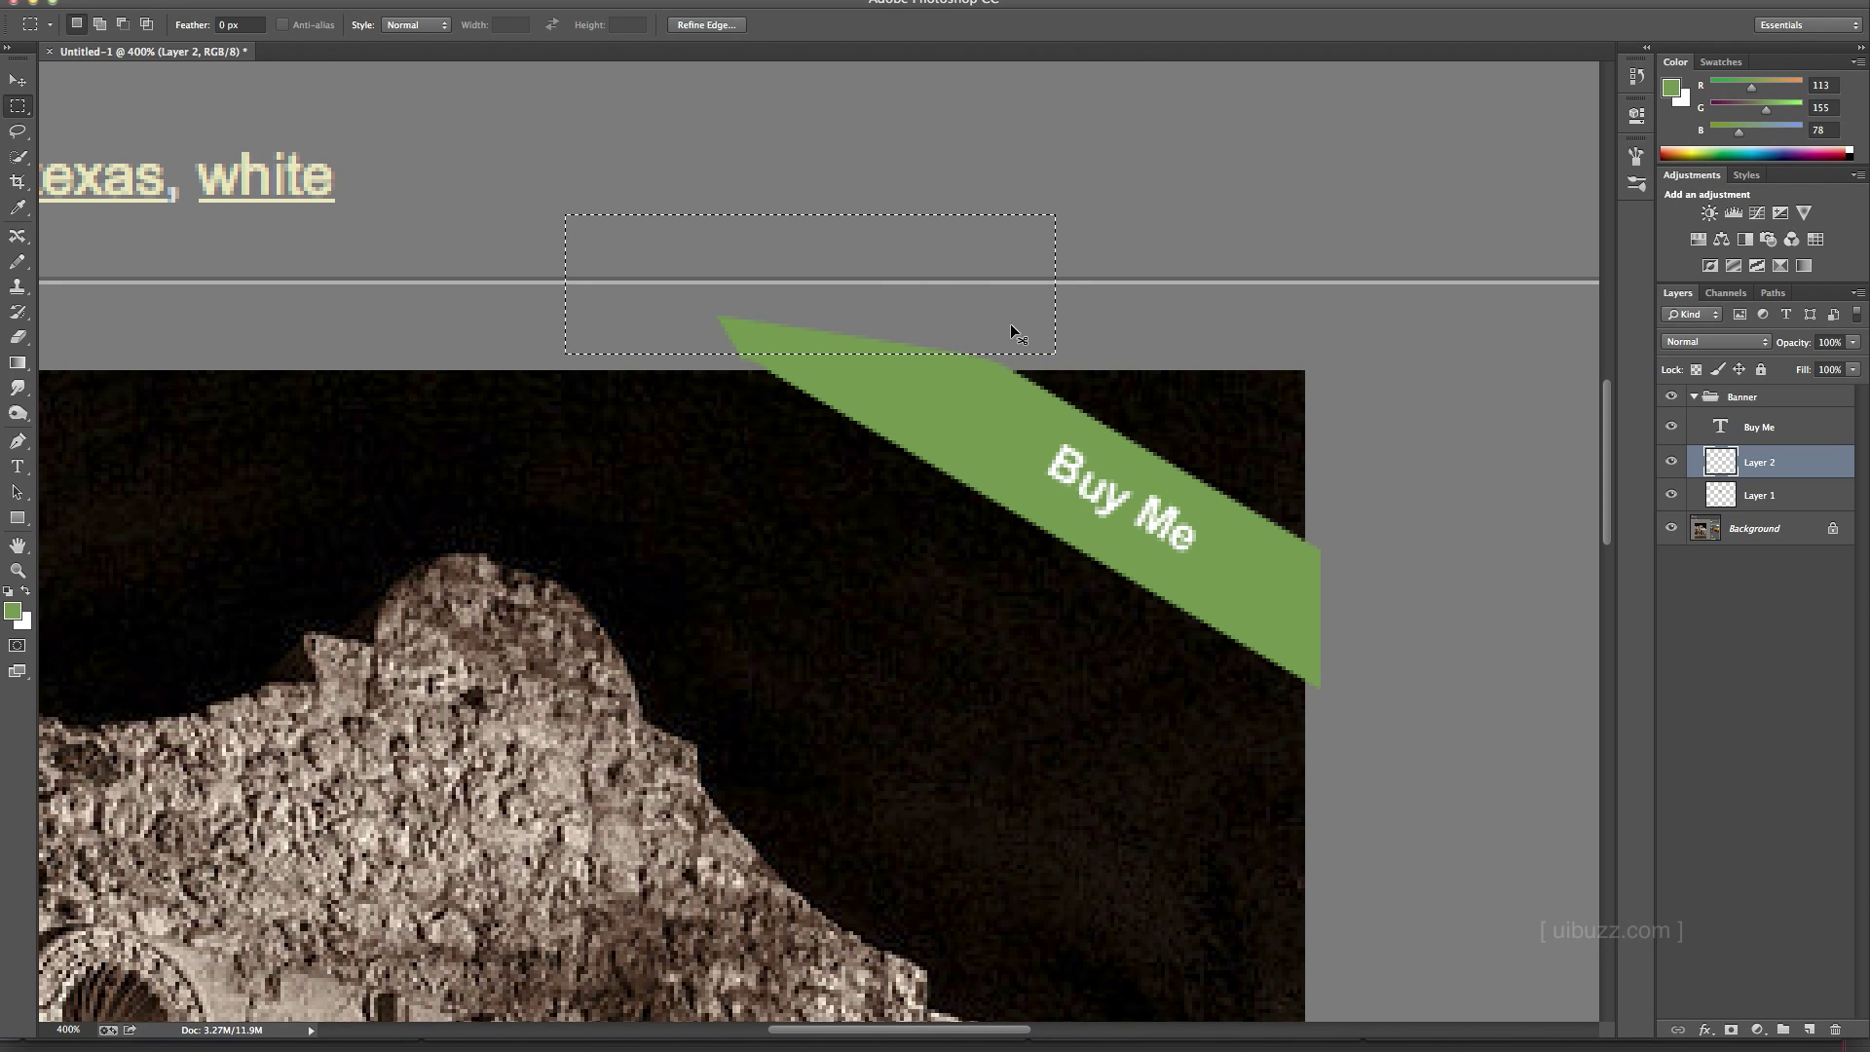
pyautogui.press('Delete')
pyautogui.press('super+d')
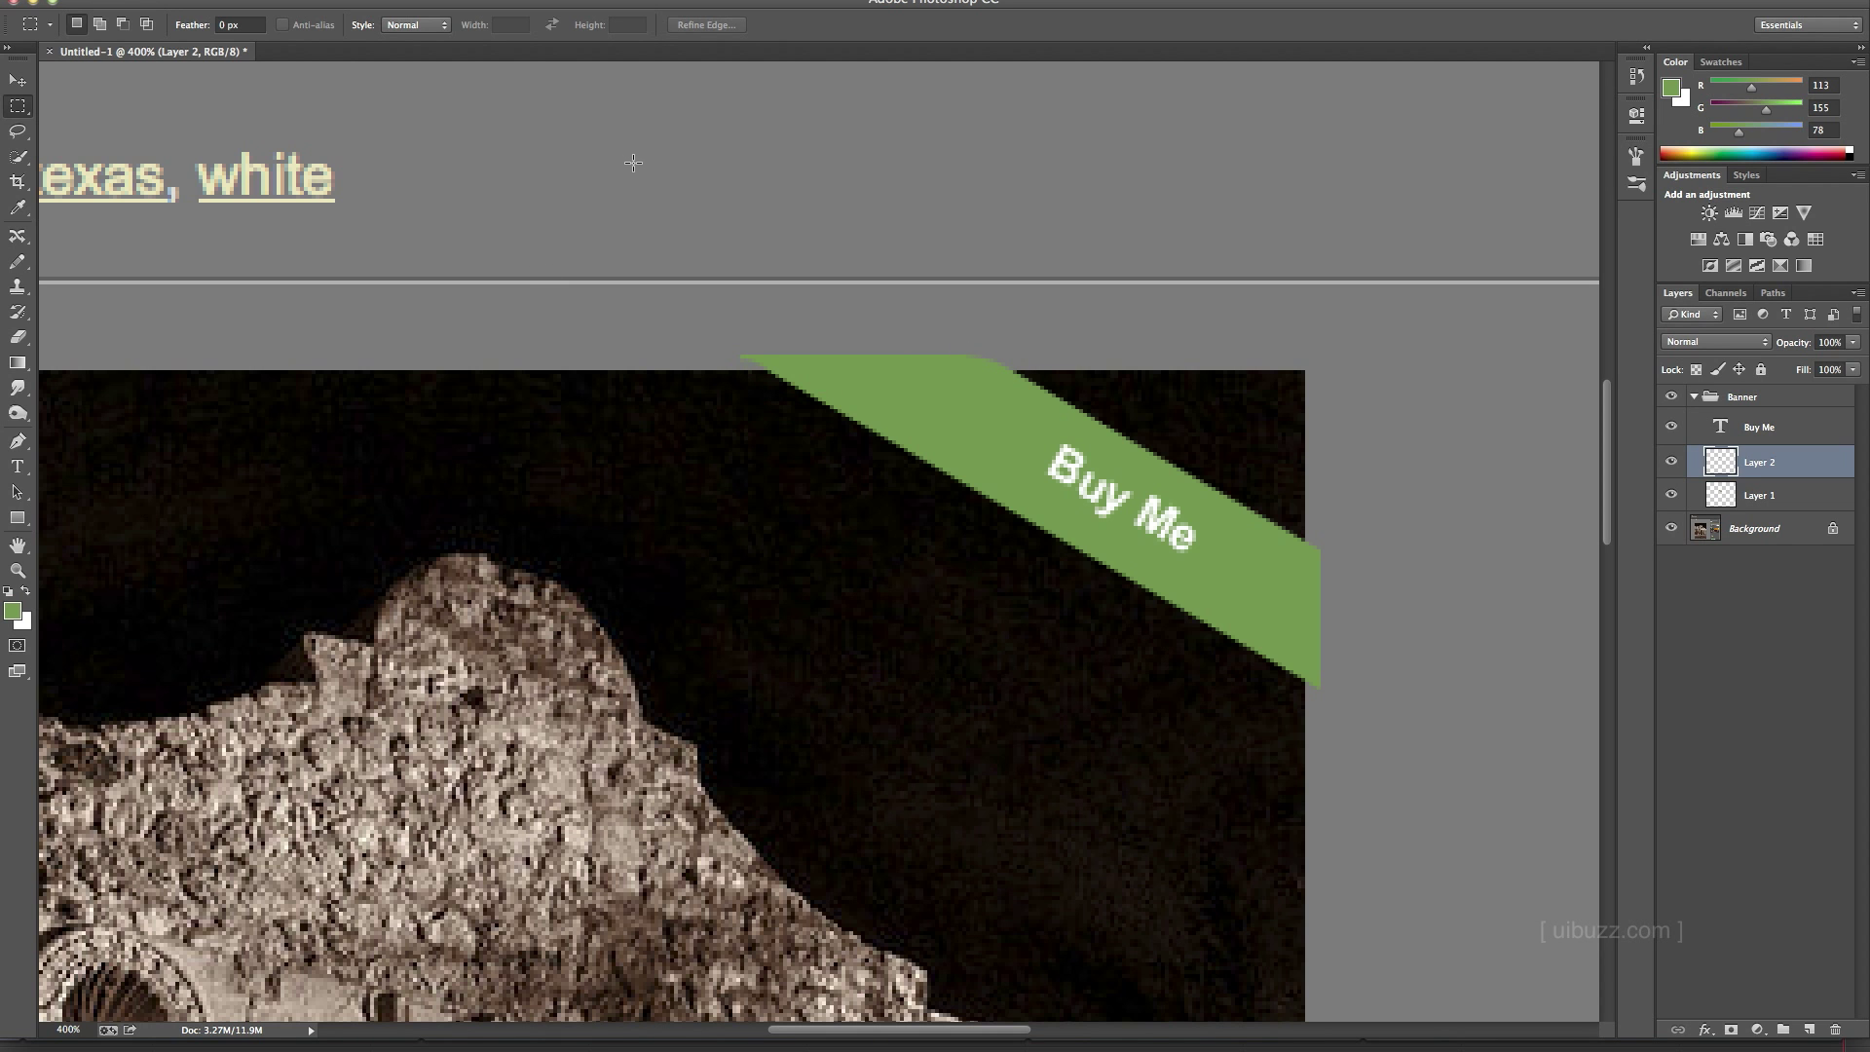
pyautogui.press('super+1')
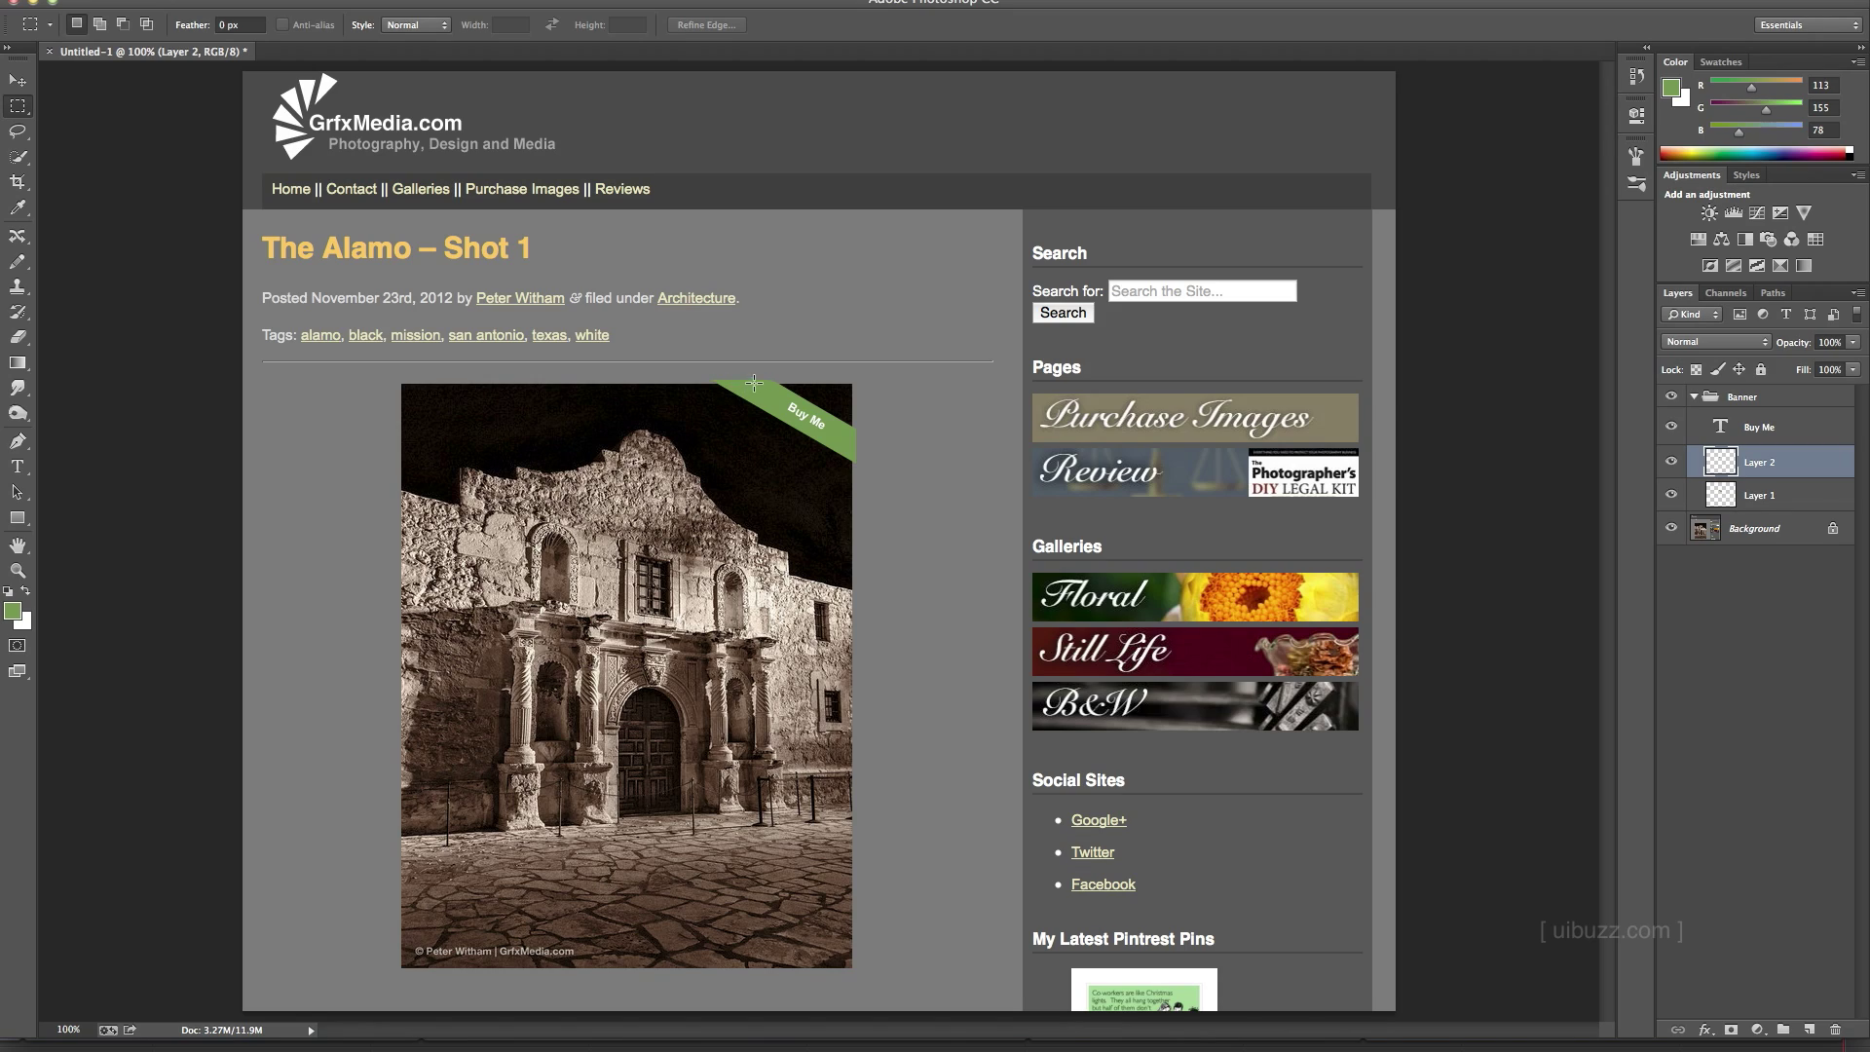
pyautogui.press('super+equal')
pyautogui.press('super+equal')
pyautogui.press('super+equal')
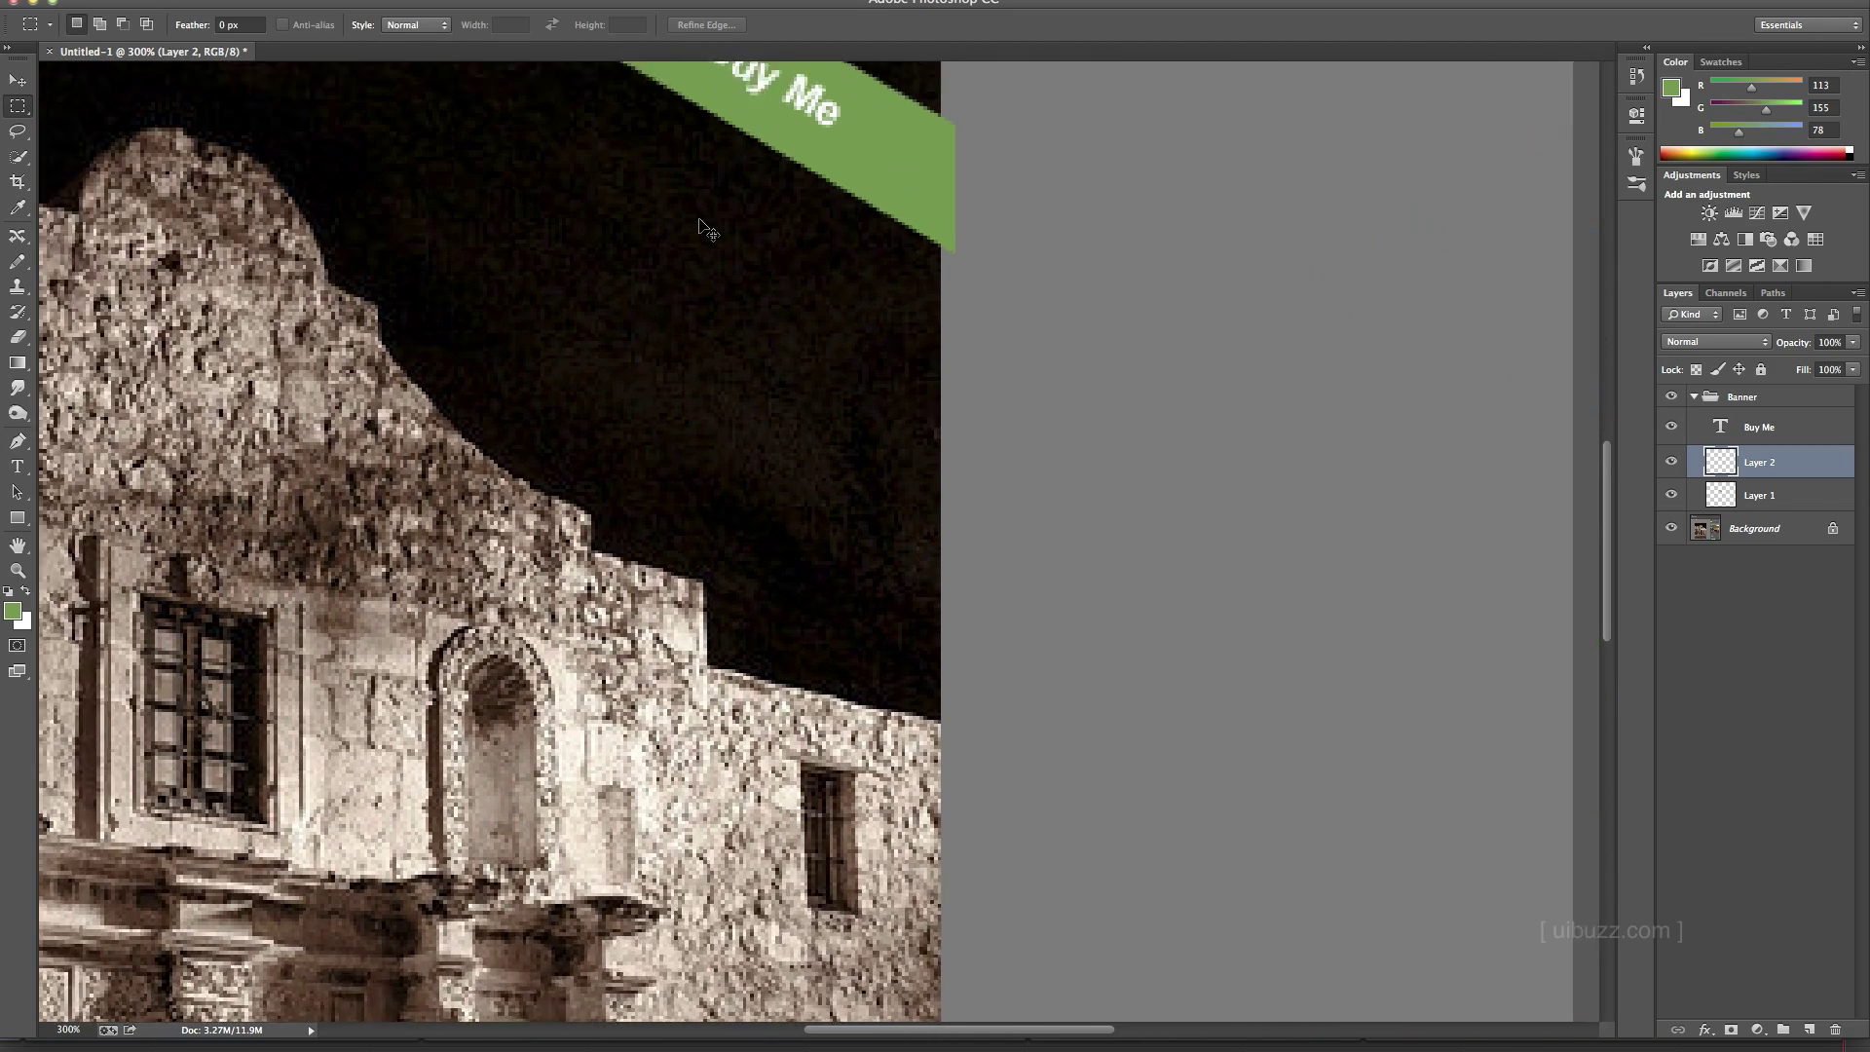
pyautogui.scroll(10, 964, 614)
pyautogui.hscroll(-6, 965, 614)
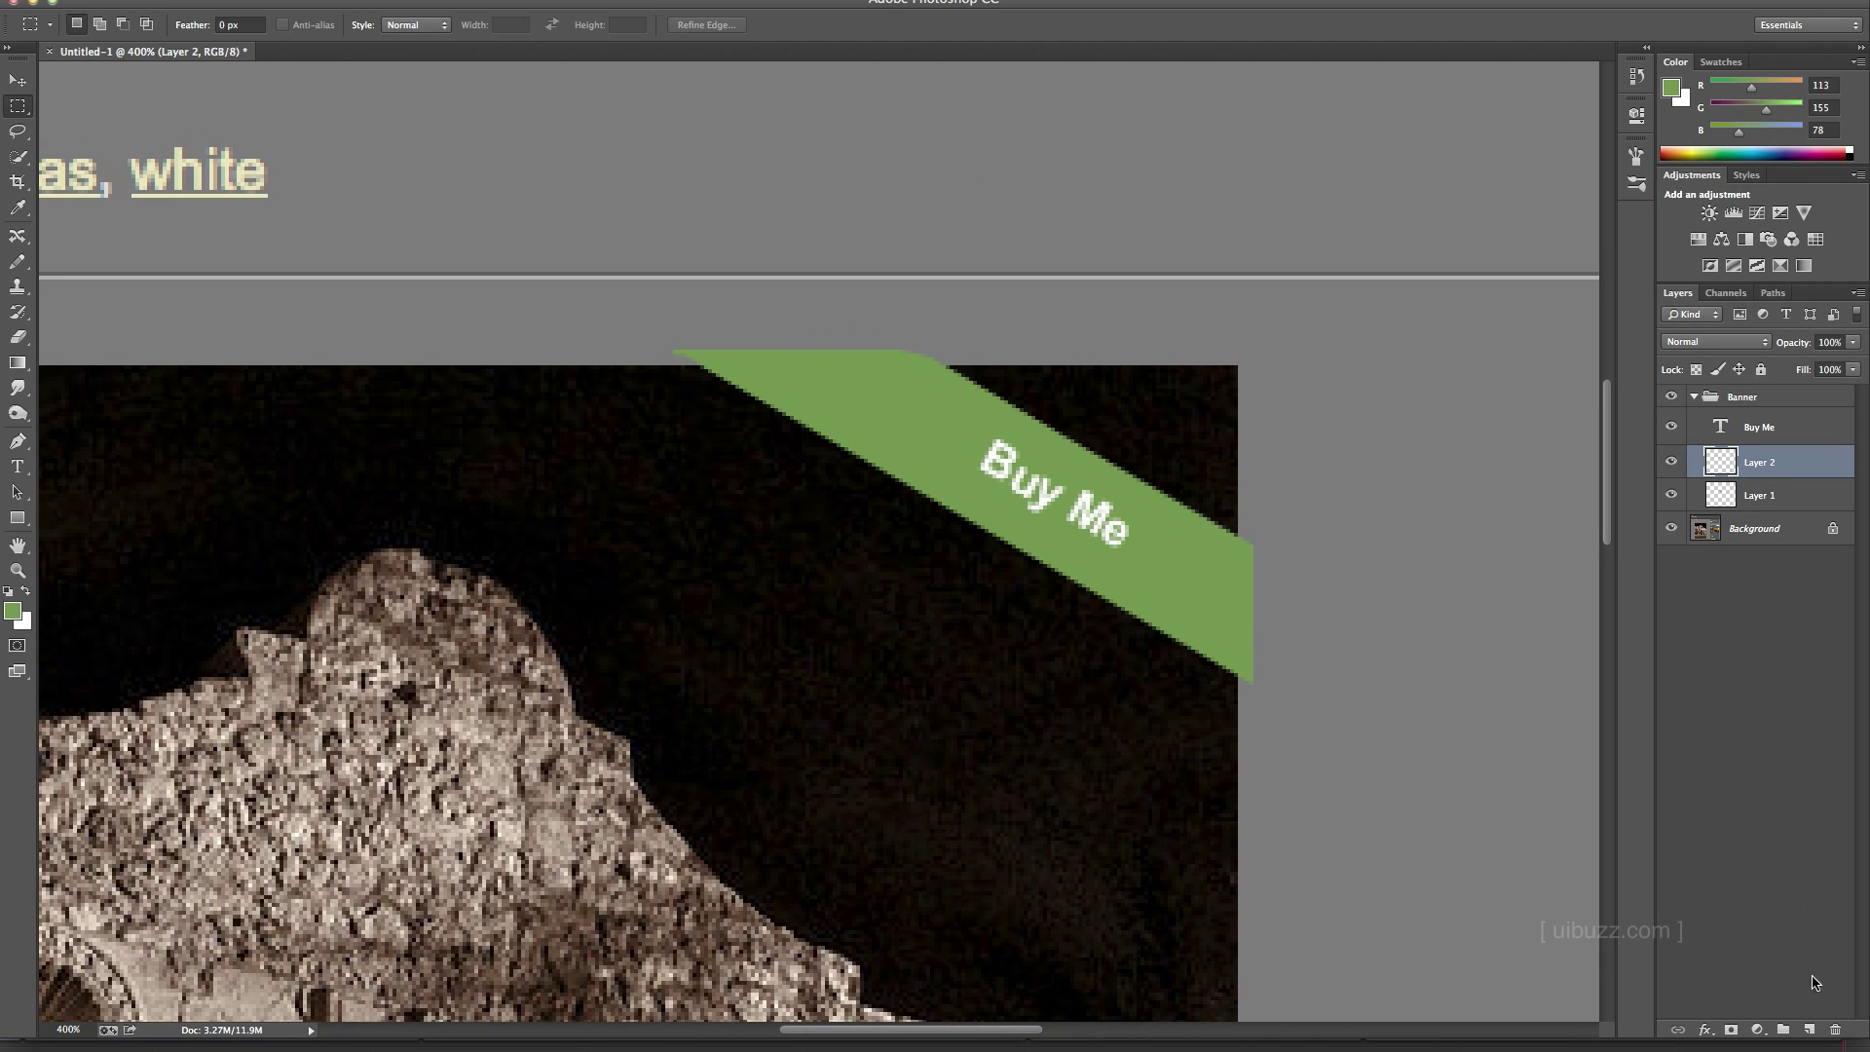
# - Add an empty Layer 3 below Layer 2 and toggle layer visibility to compare the green pieces
pyautogui.click(1810, 1031)
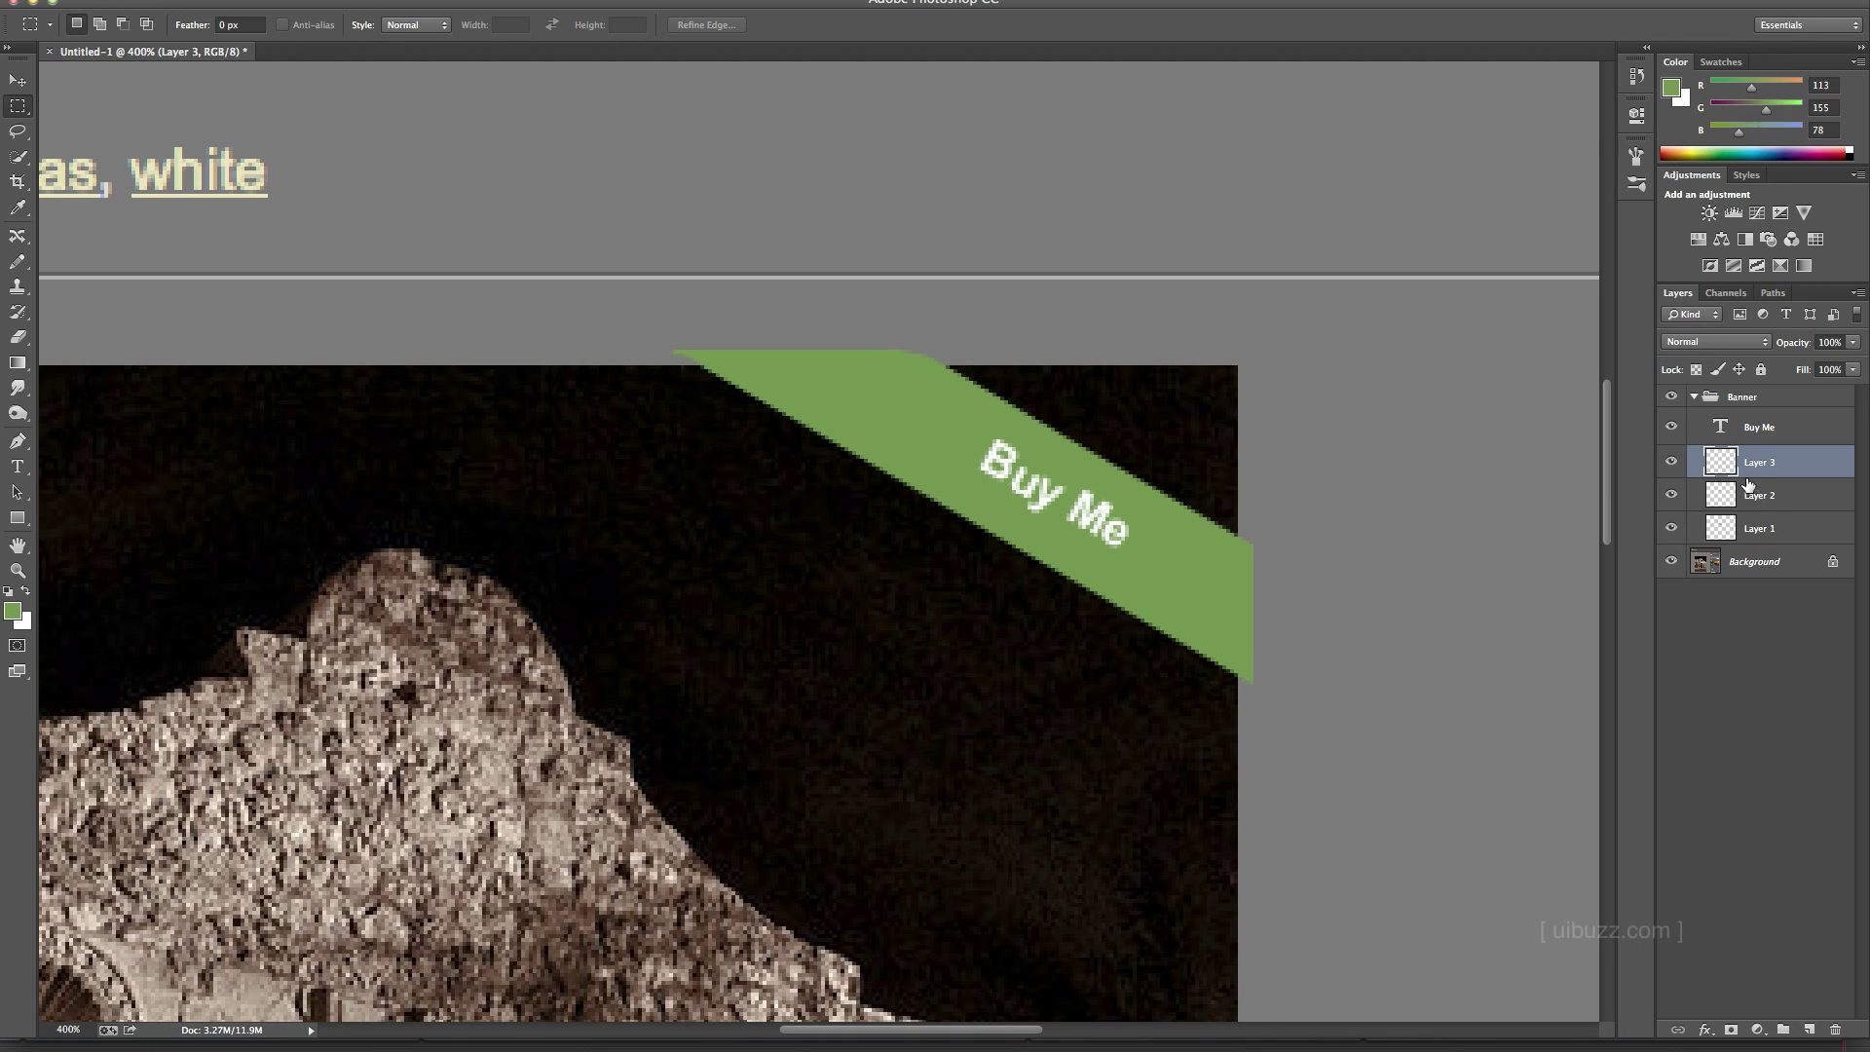
pyautogui.moveTo(1748, 463); pyautogui.dragTo(1744, 503)
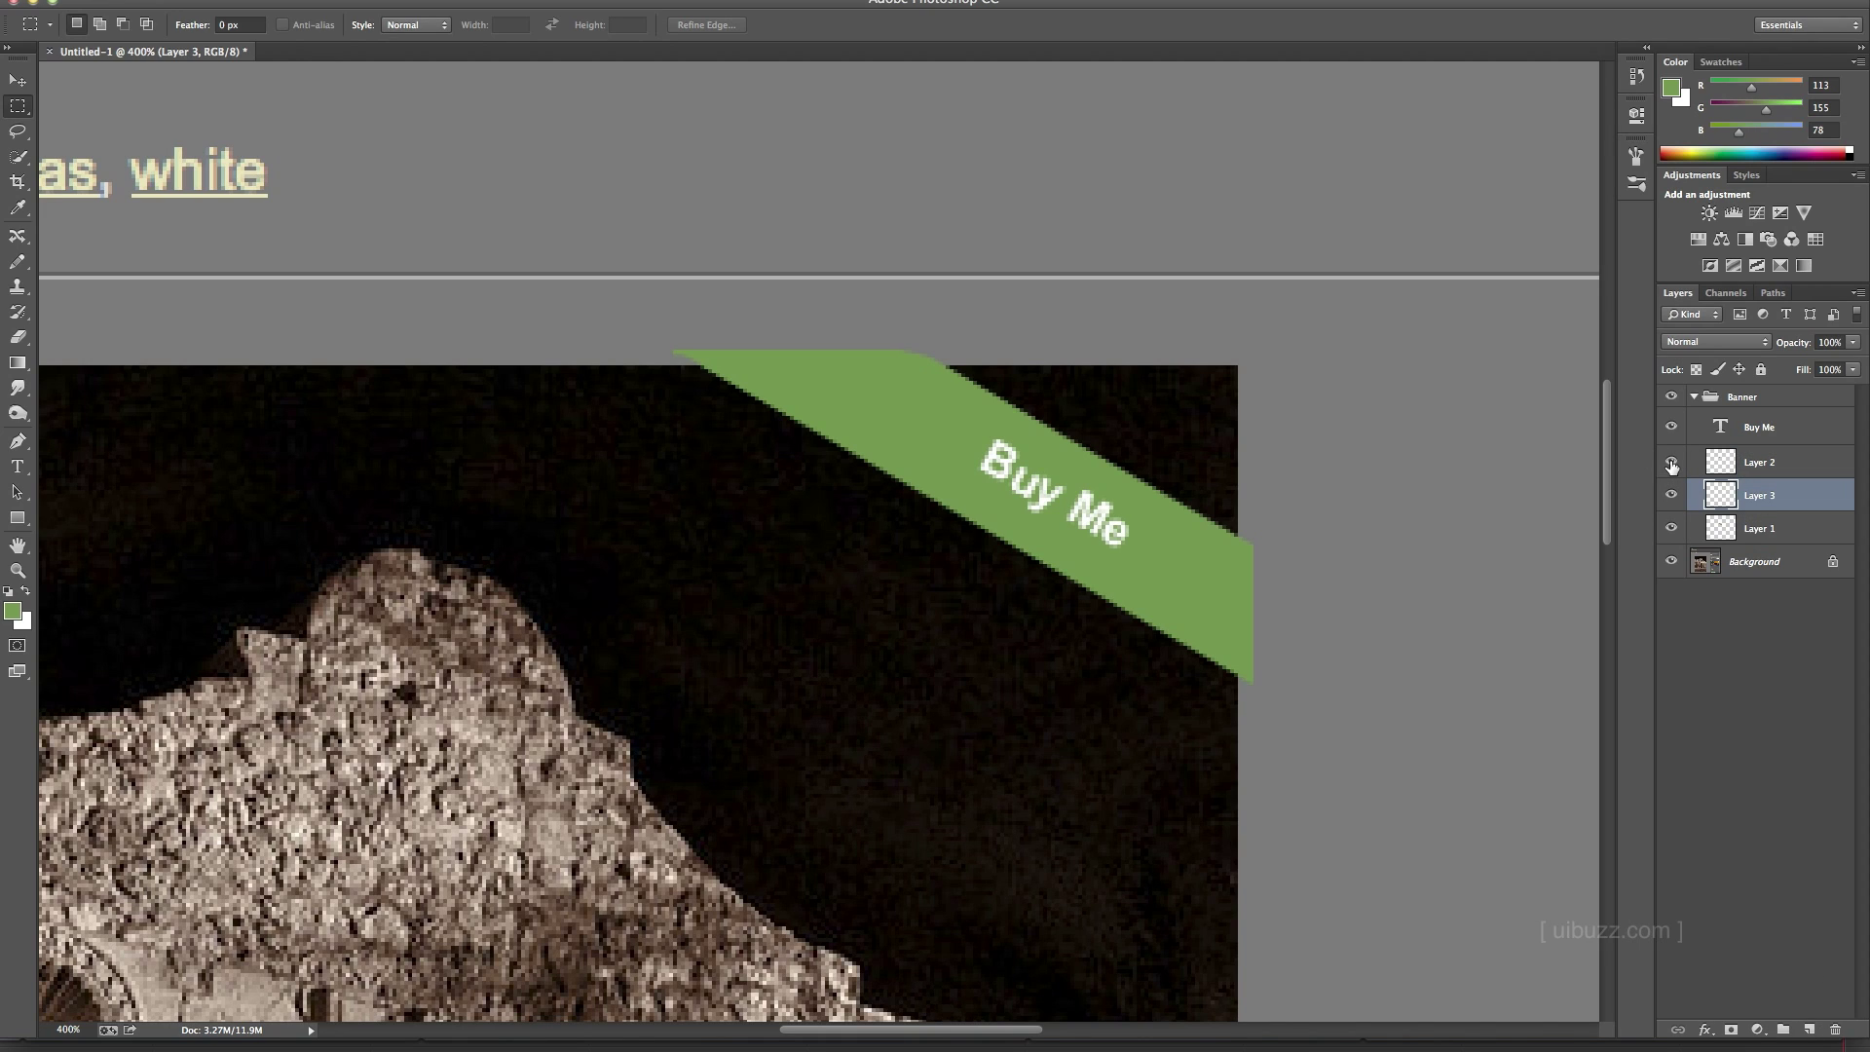
pyautogui.click(1672, 463)
pyautogui.click(1672, 528)
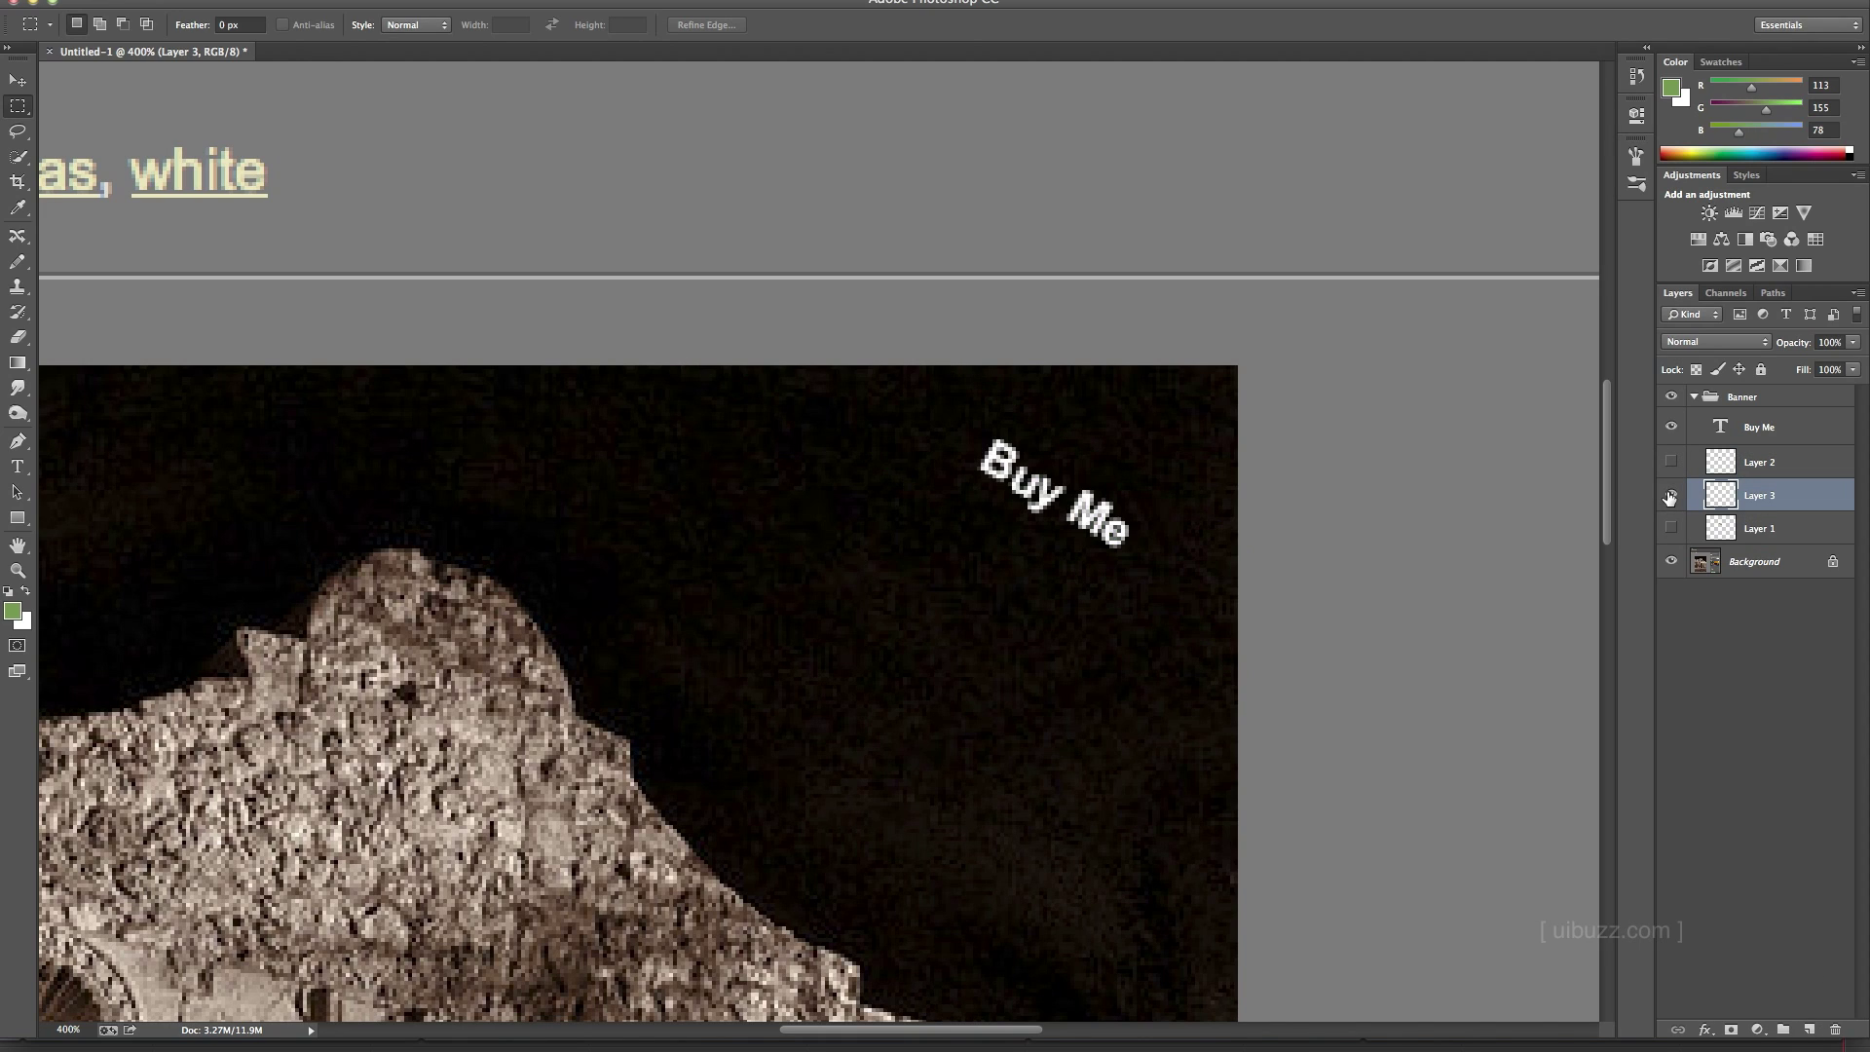
pyautogui.click(1672, 498)
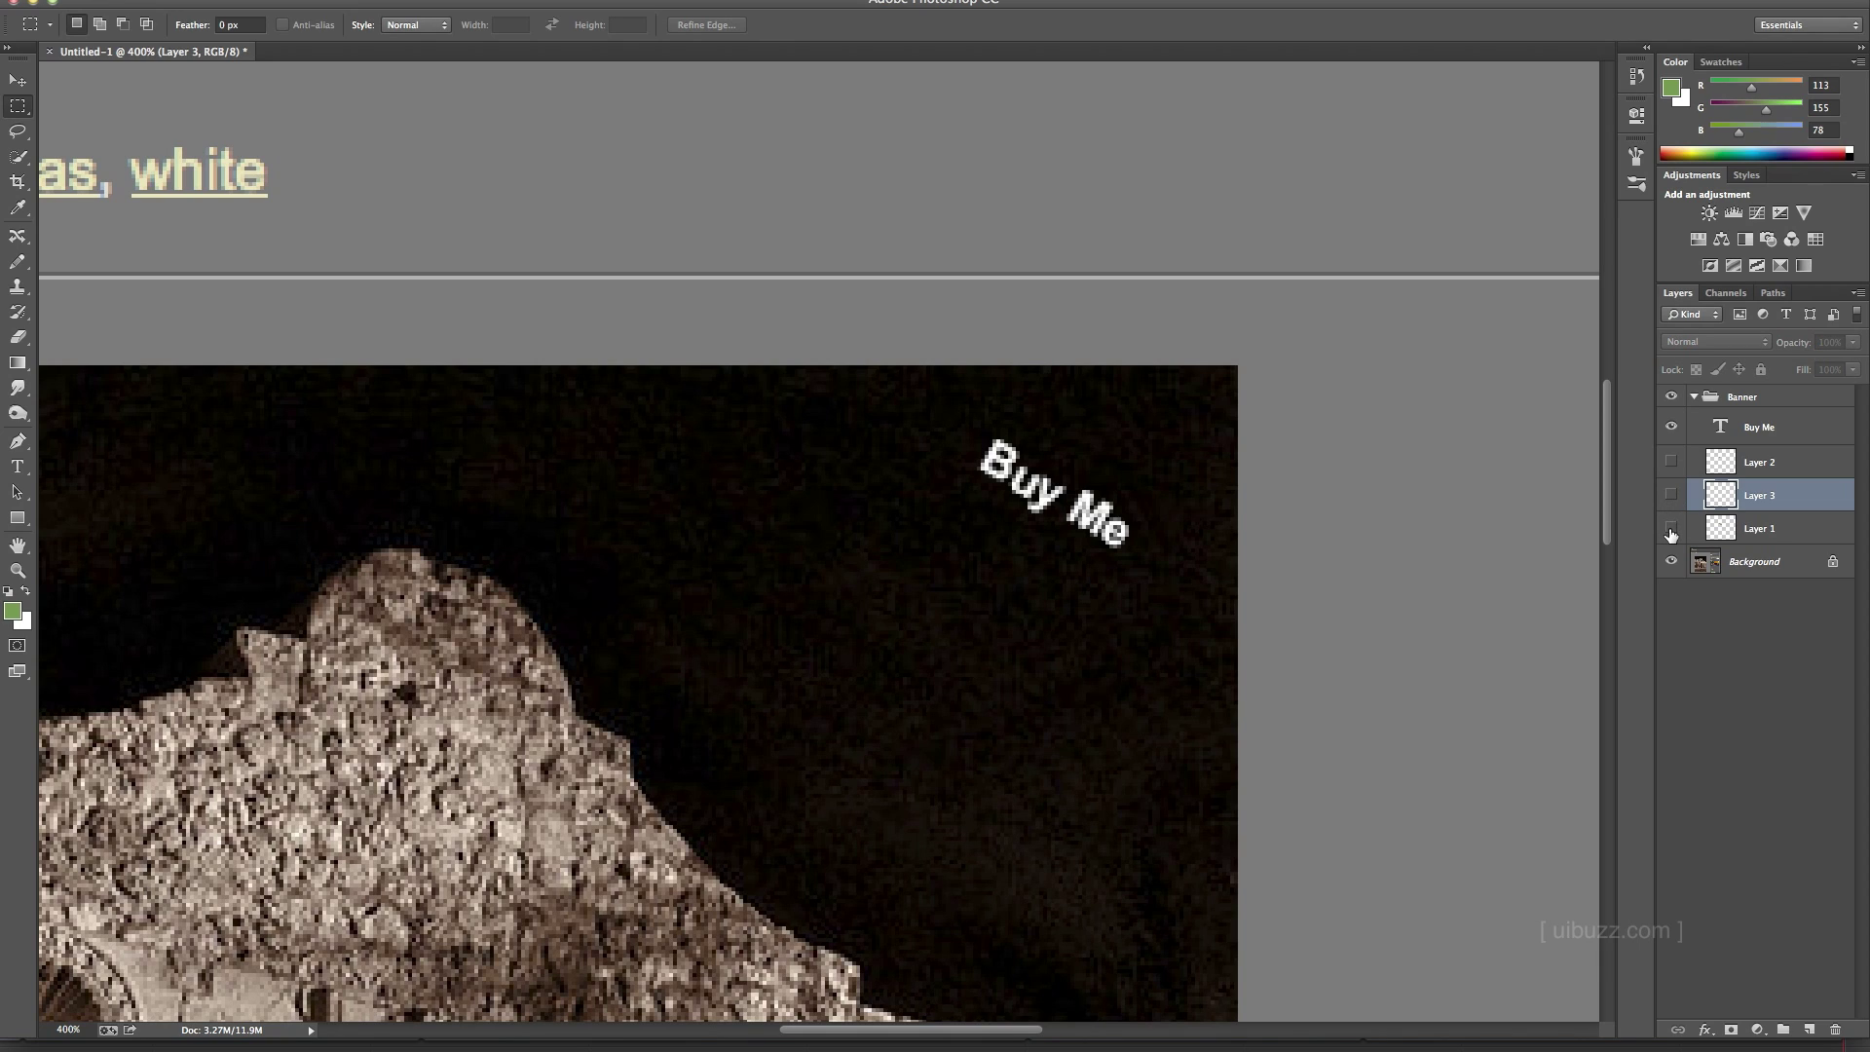
pyautogui.click(1672, 529)
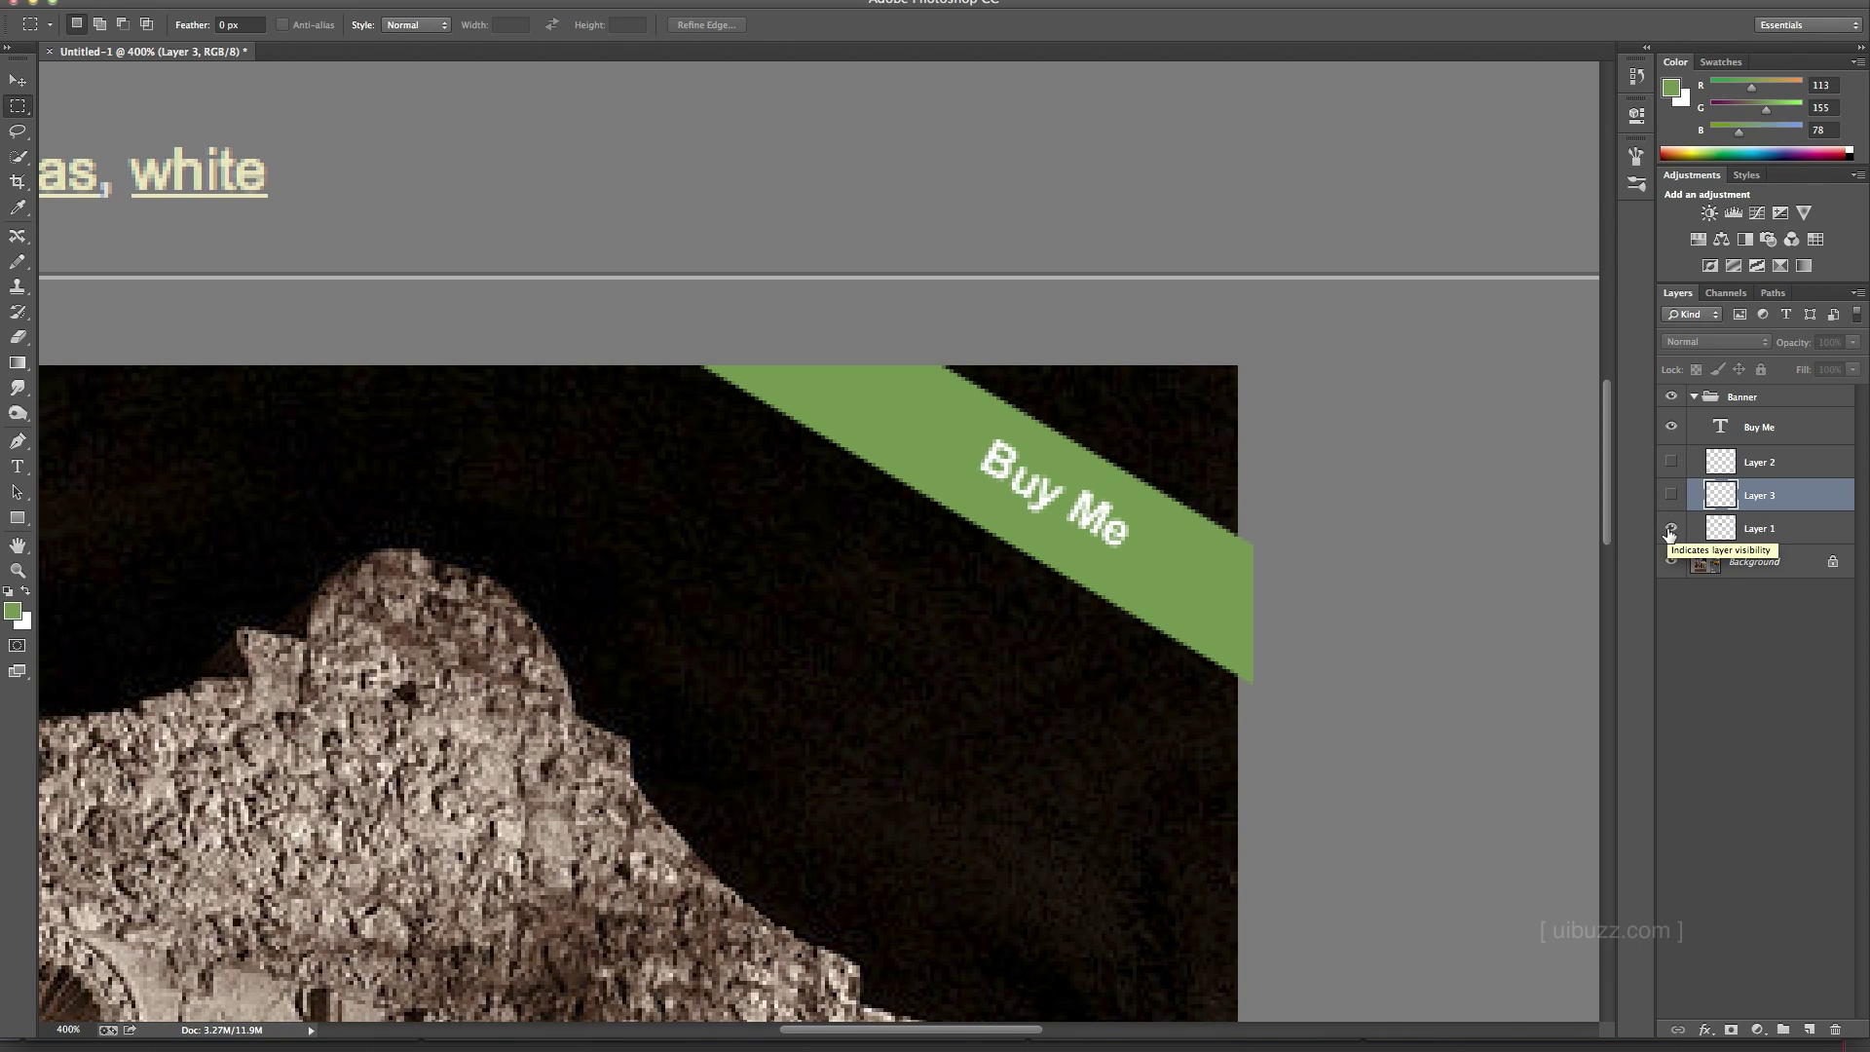
pyautogui.click(1672, 529)
pyautogui.click(1672, 463)
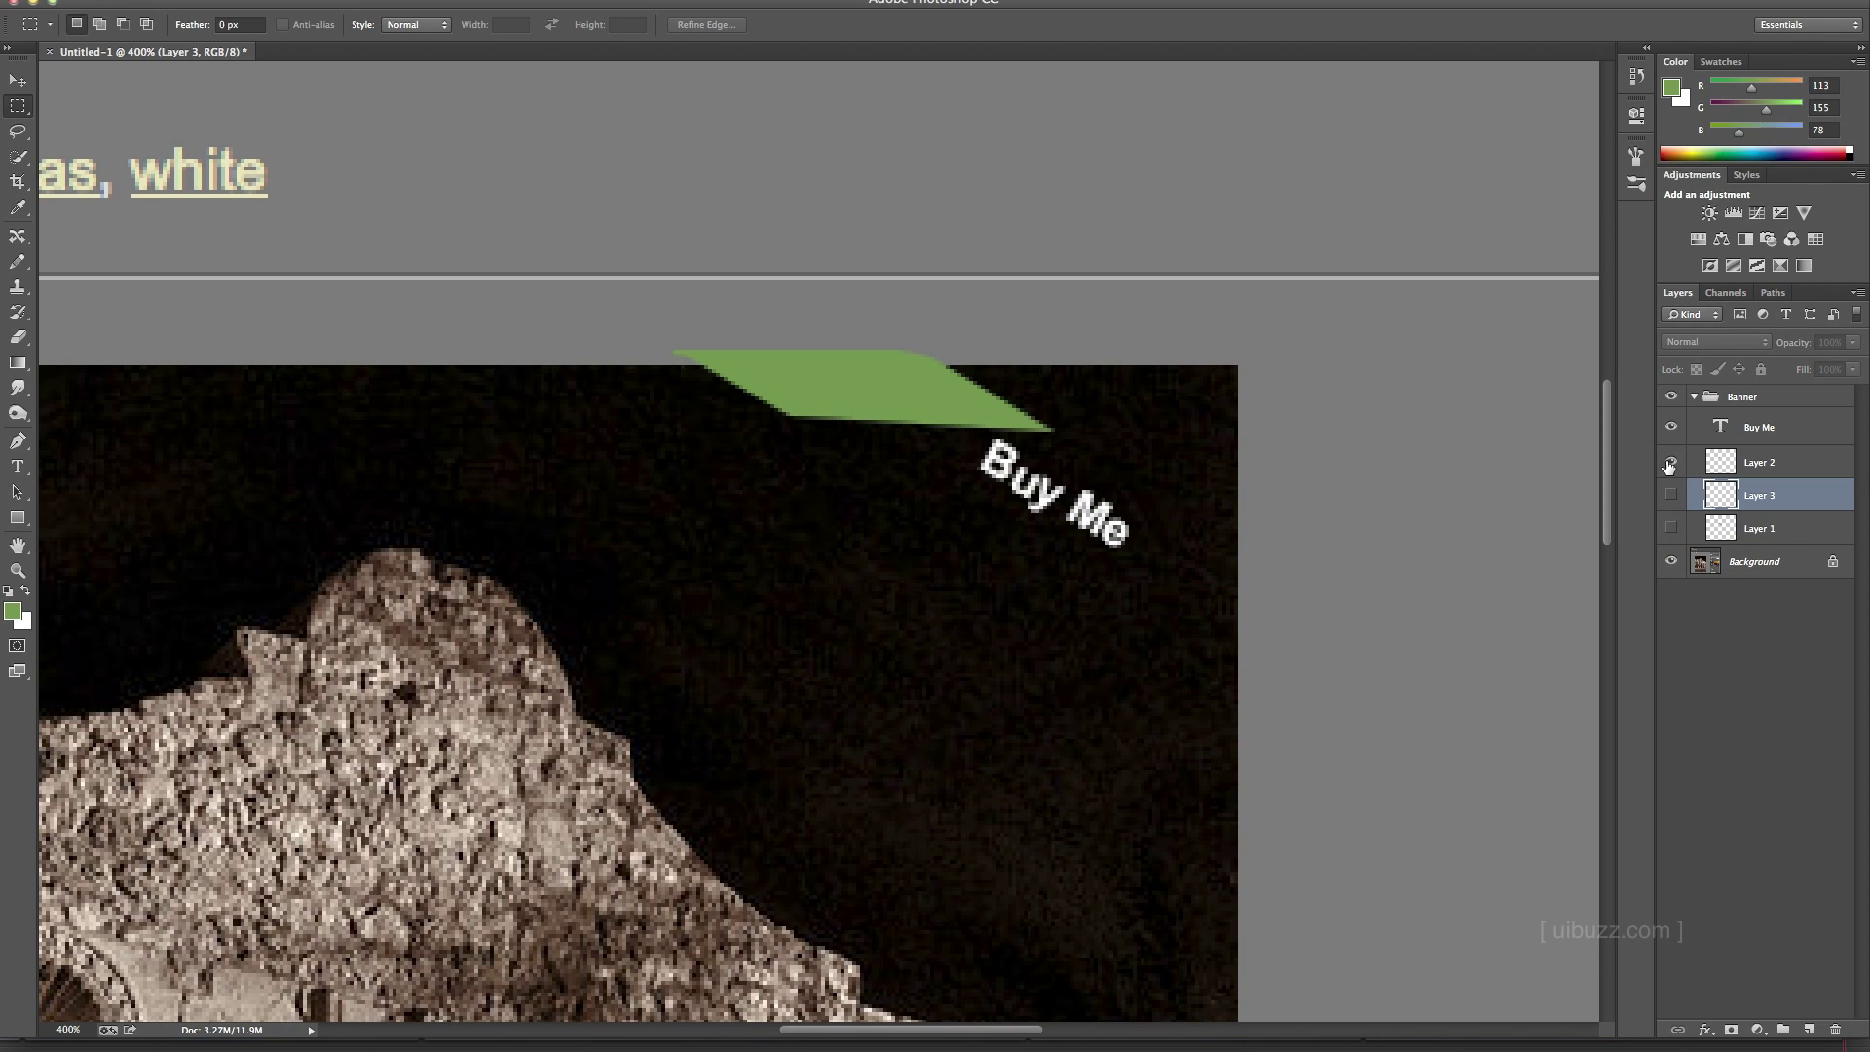
pyautogui.click(1671, 463)
pyautogui.click(1672, 529)
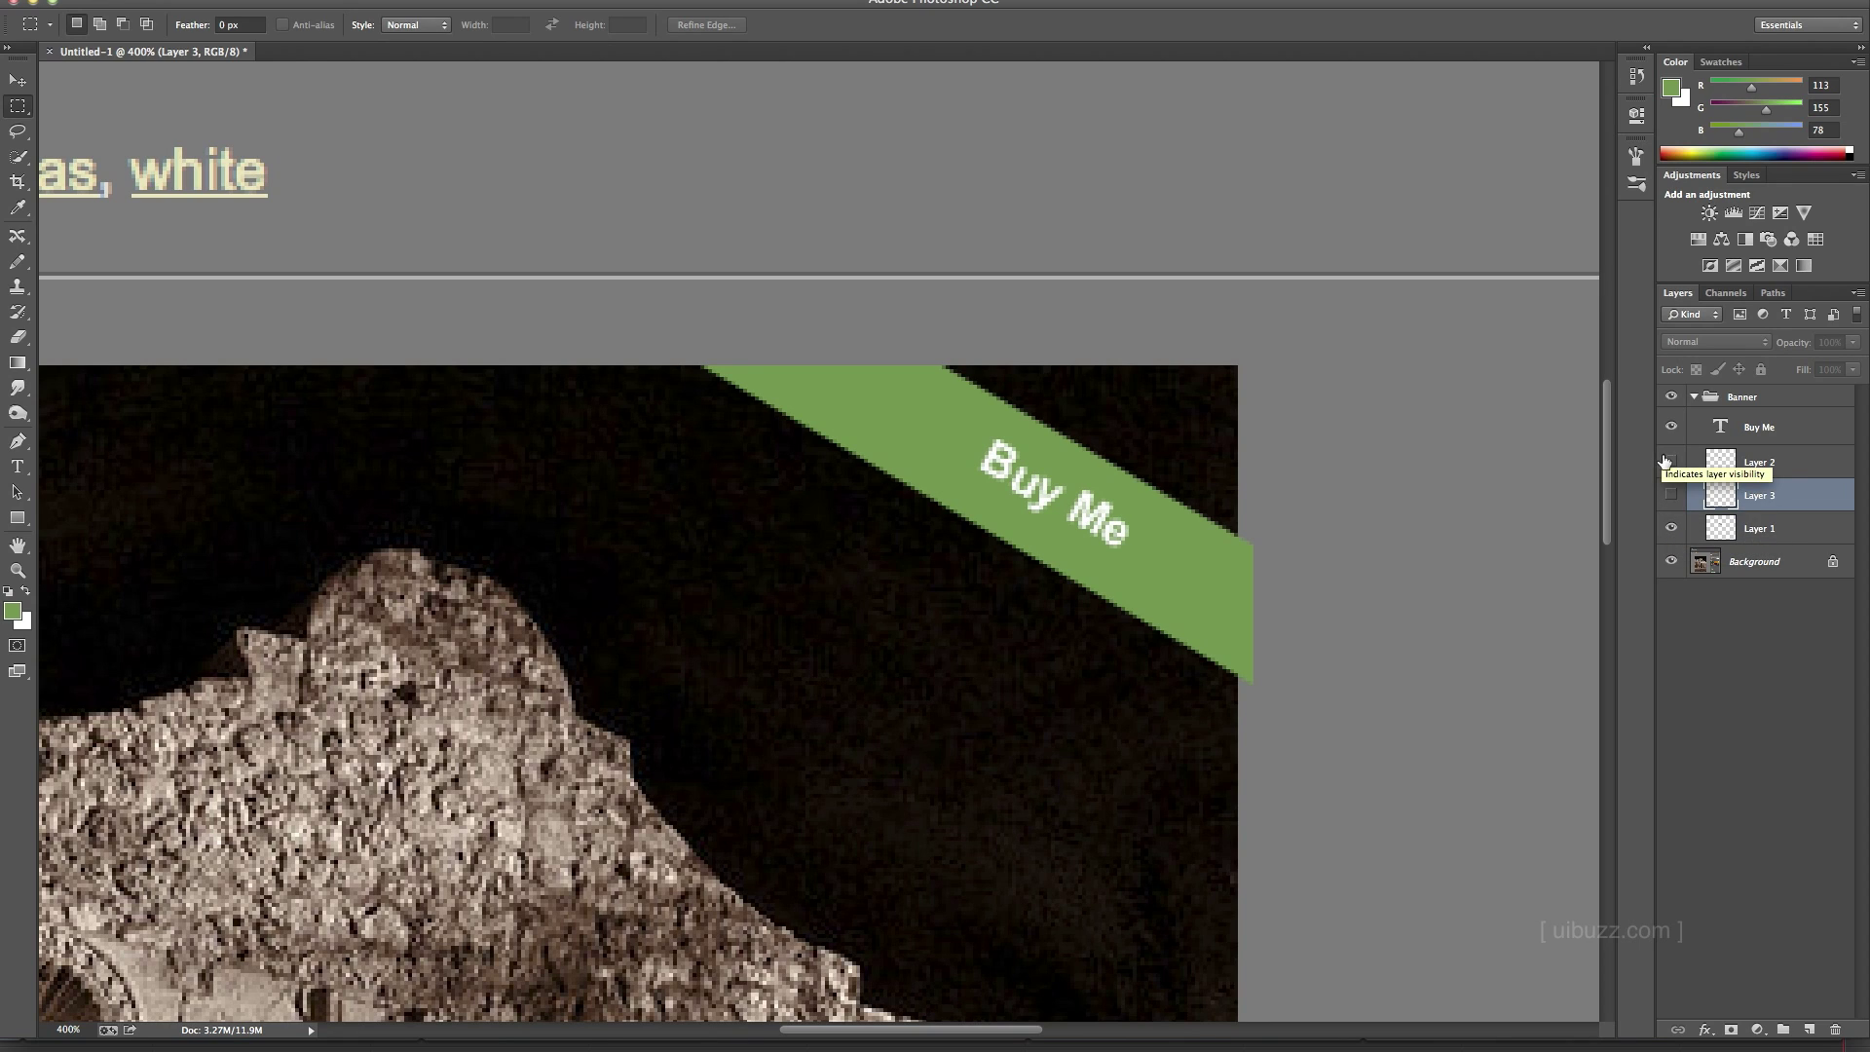
pyautogui.click(1672, 465)
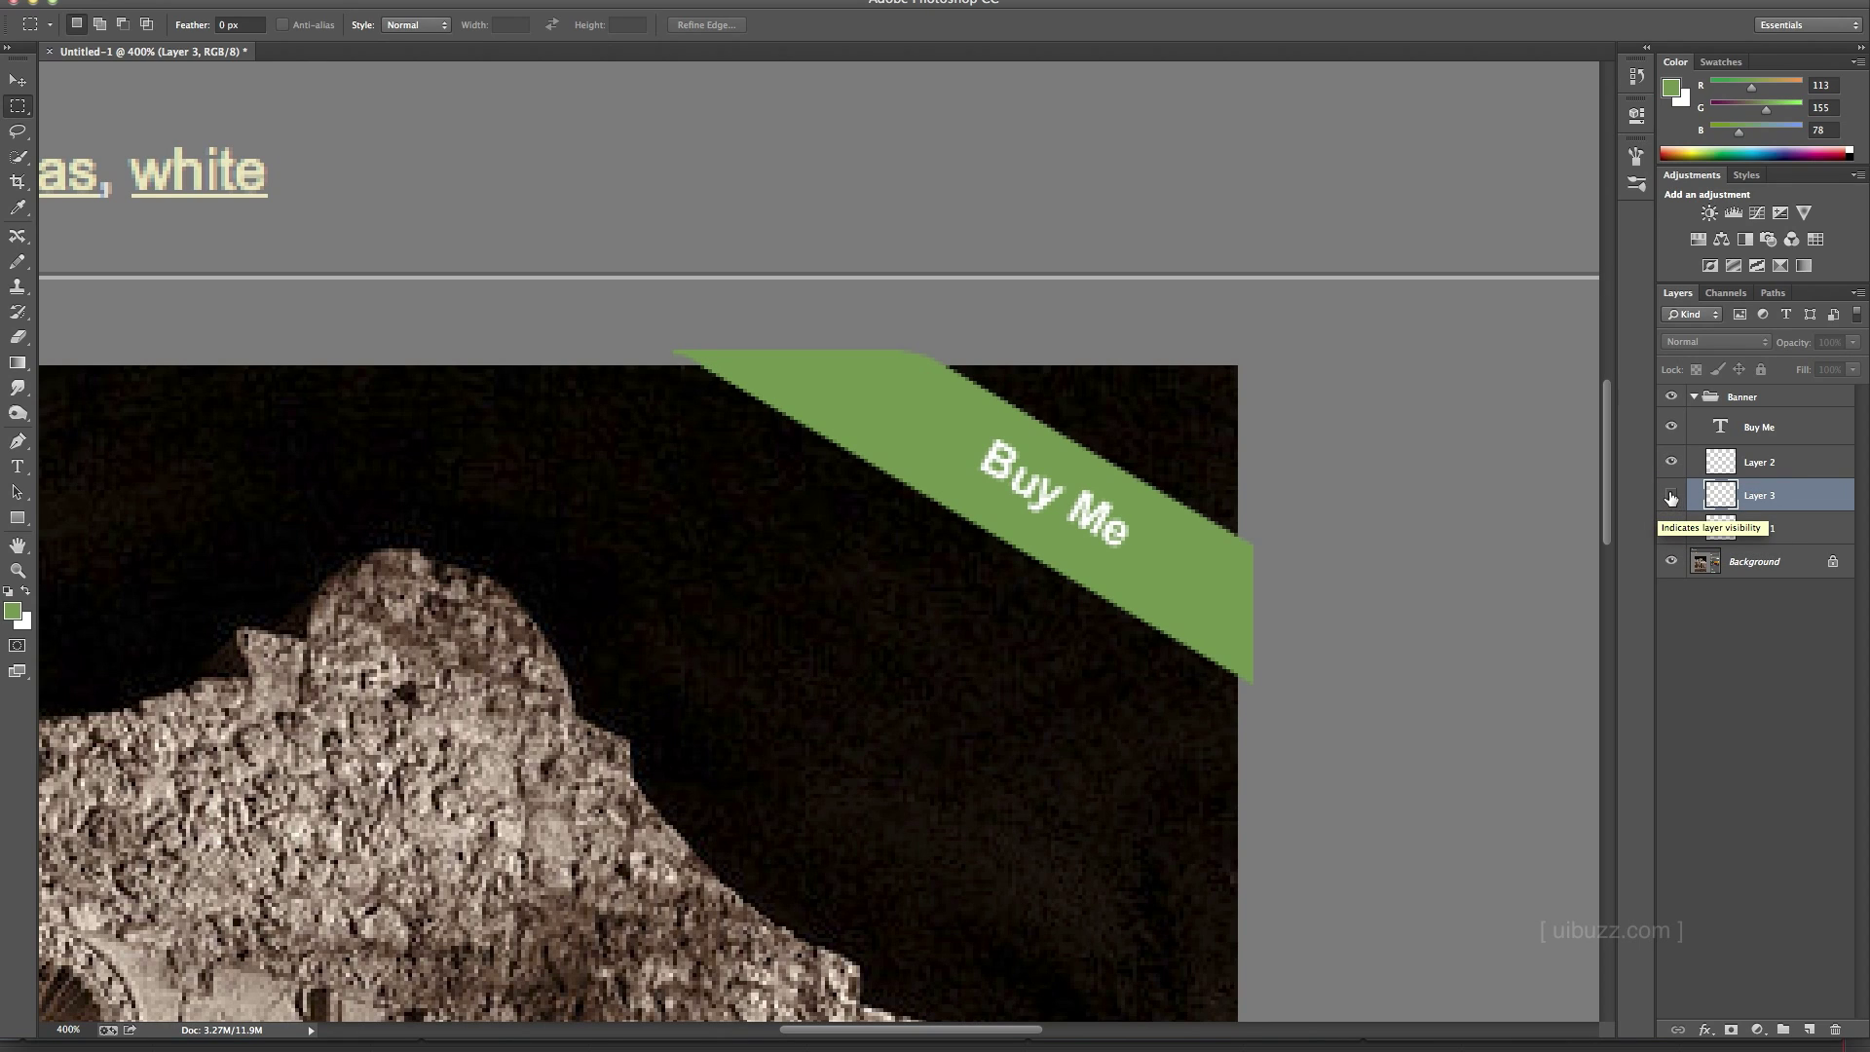
# - Delete Layer 3 and merge Layer 1 and Layer 2 into one banner layer
pyautogui.click(1761, 528)
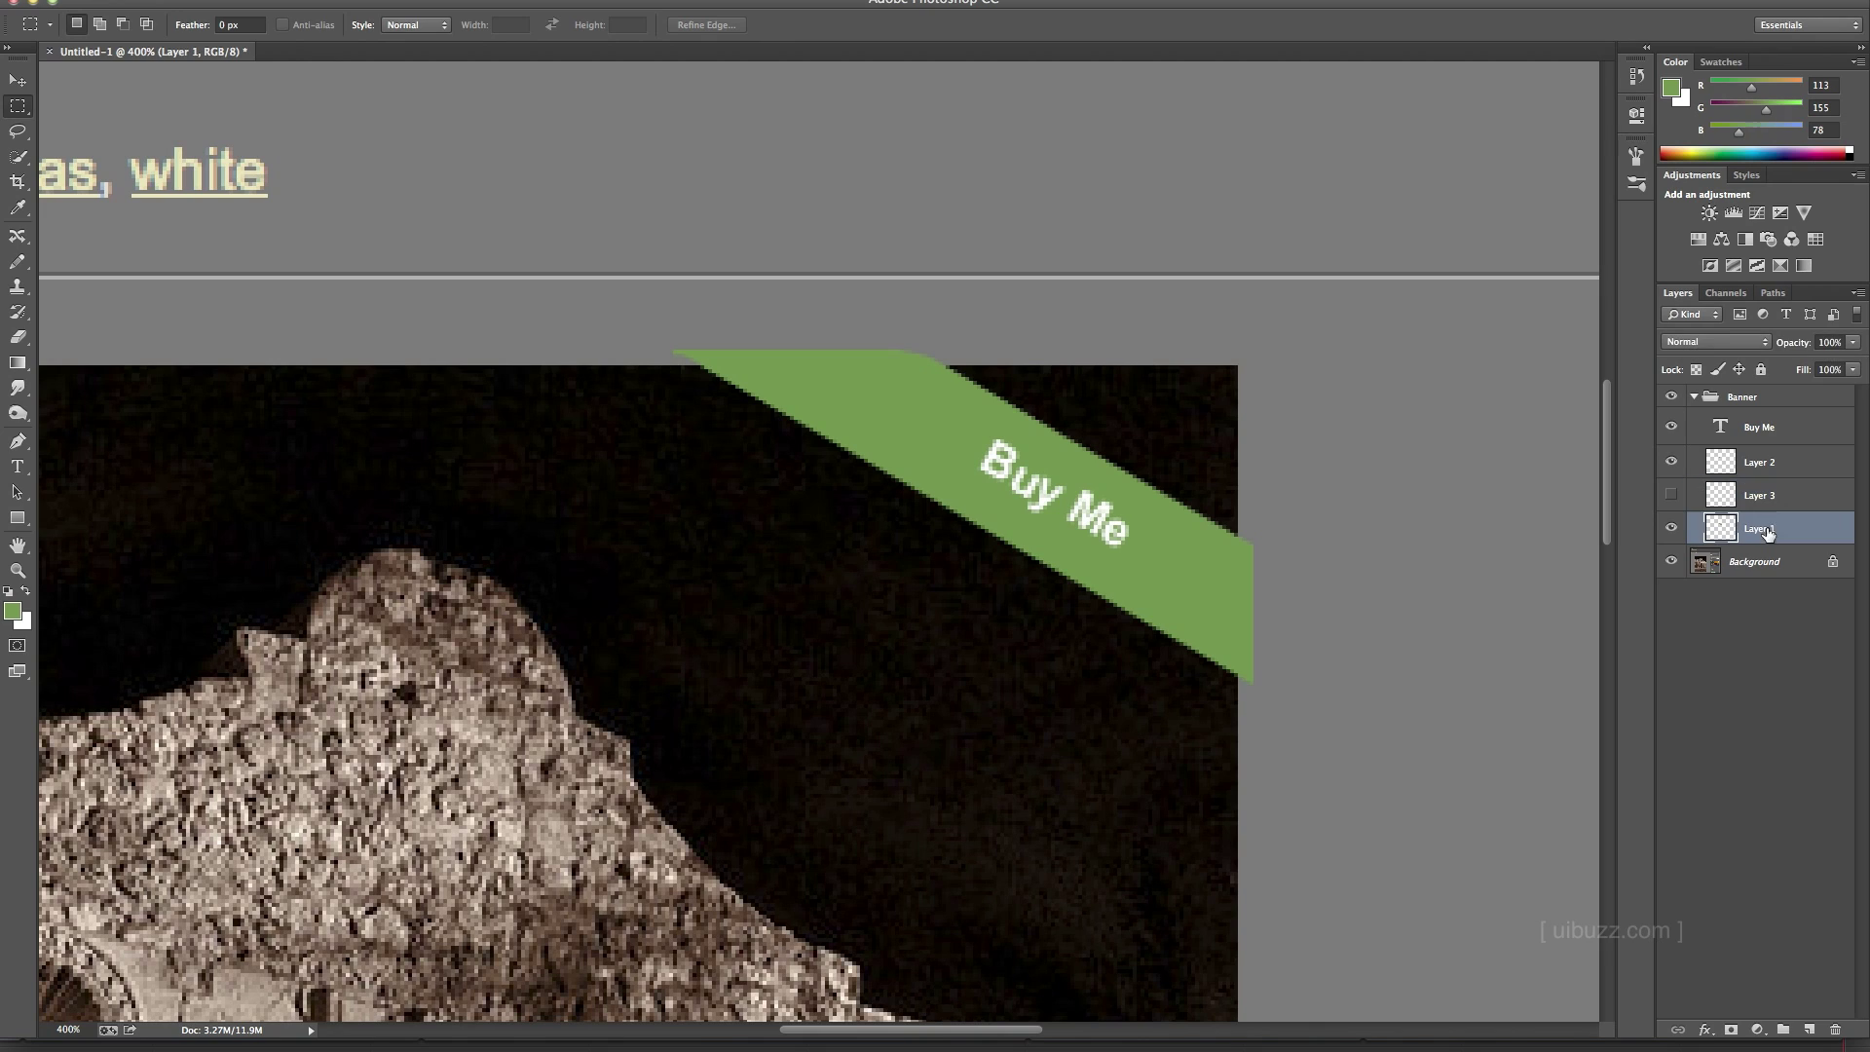
pyautogui.keyDown('super'); pyautogui.click(1755, 464); pyautogui.keyUp('super')
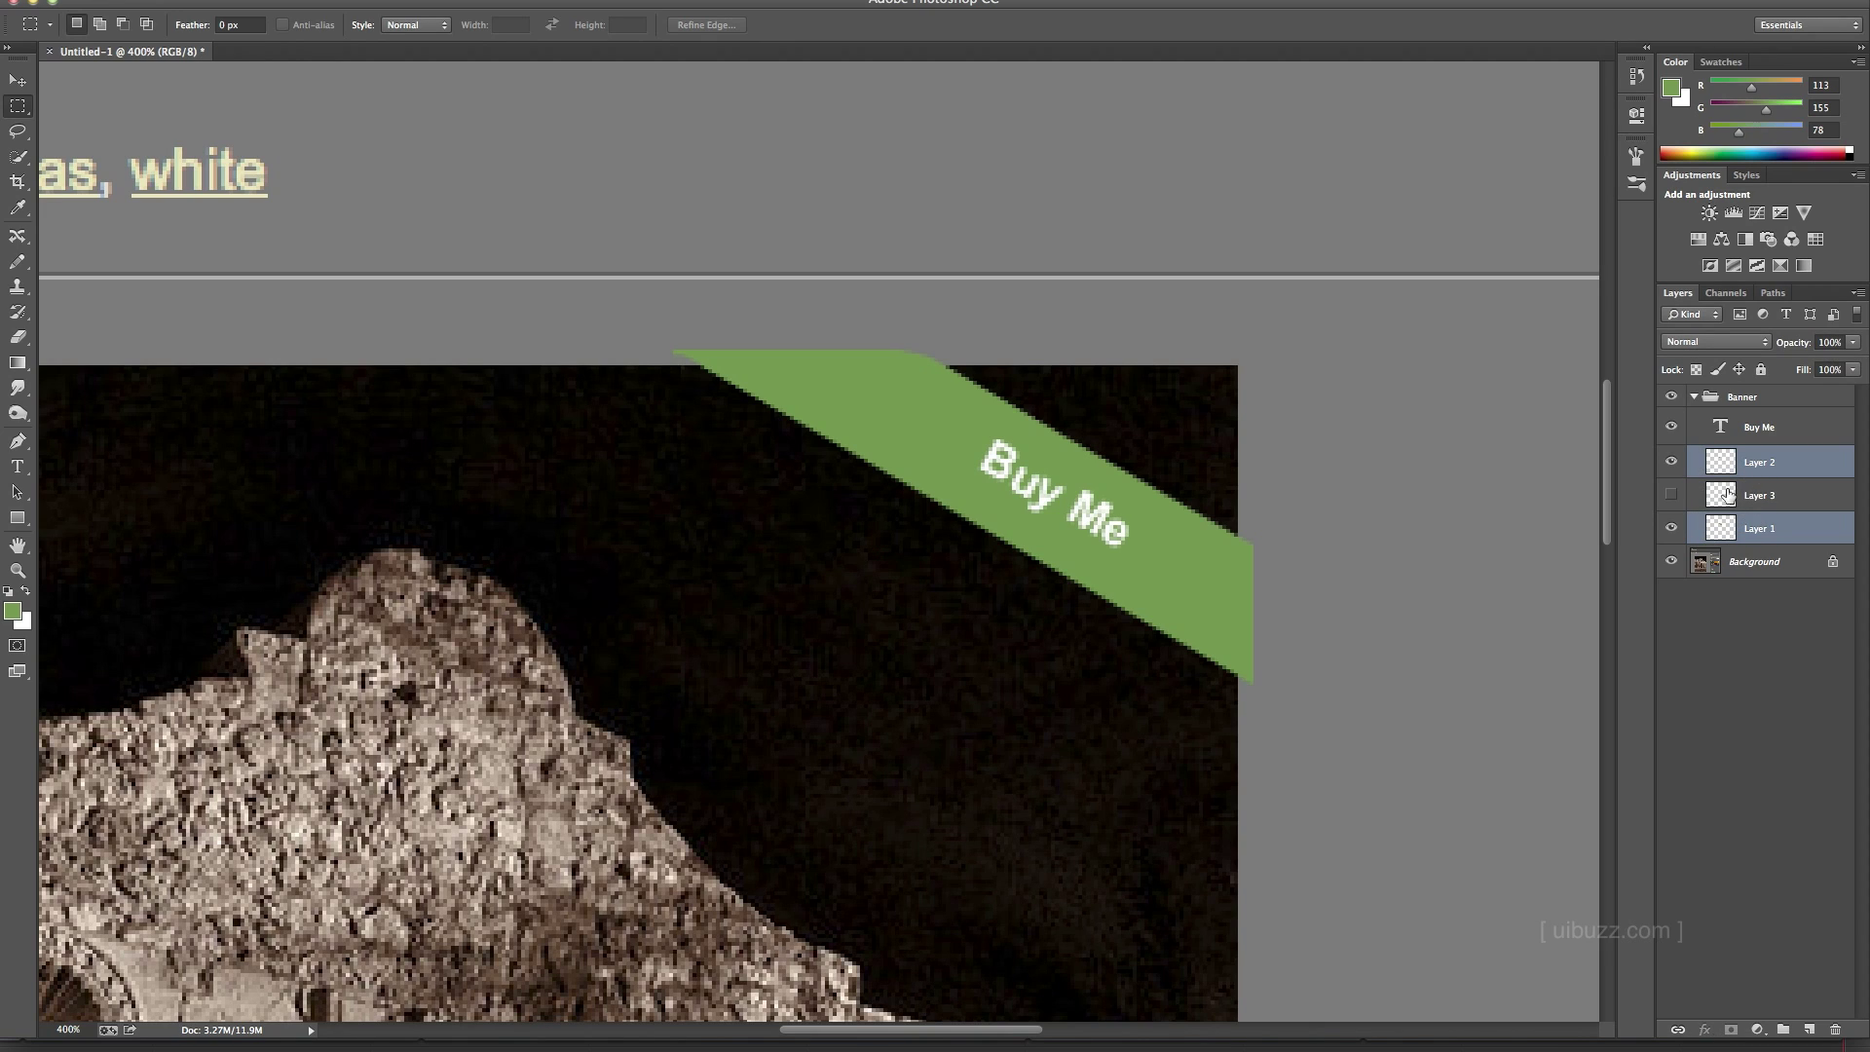
pyautogui.moveTo(1750, 497); pyautogui.dragTo(1835, 1028)
pyautogui.keyDown('super'); pyautogui.click(1758, 463); pyautogui.keyUp('super')
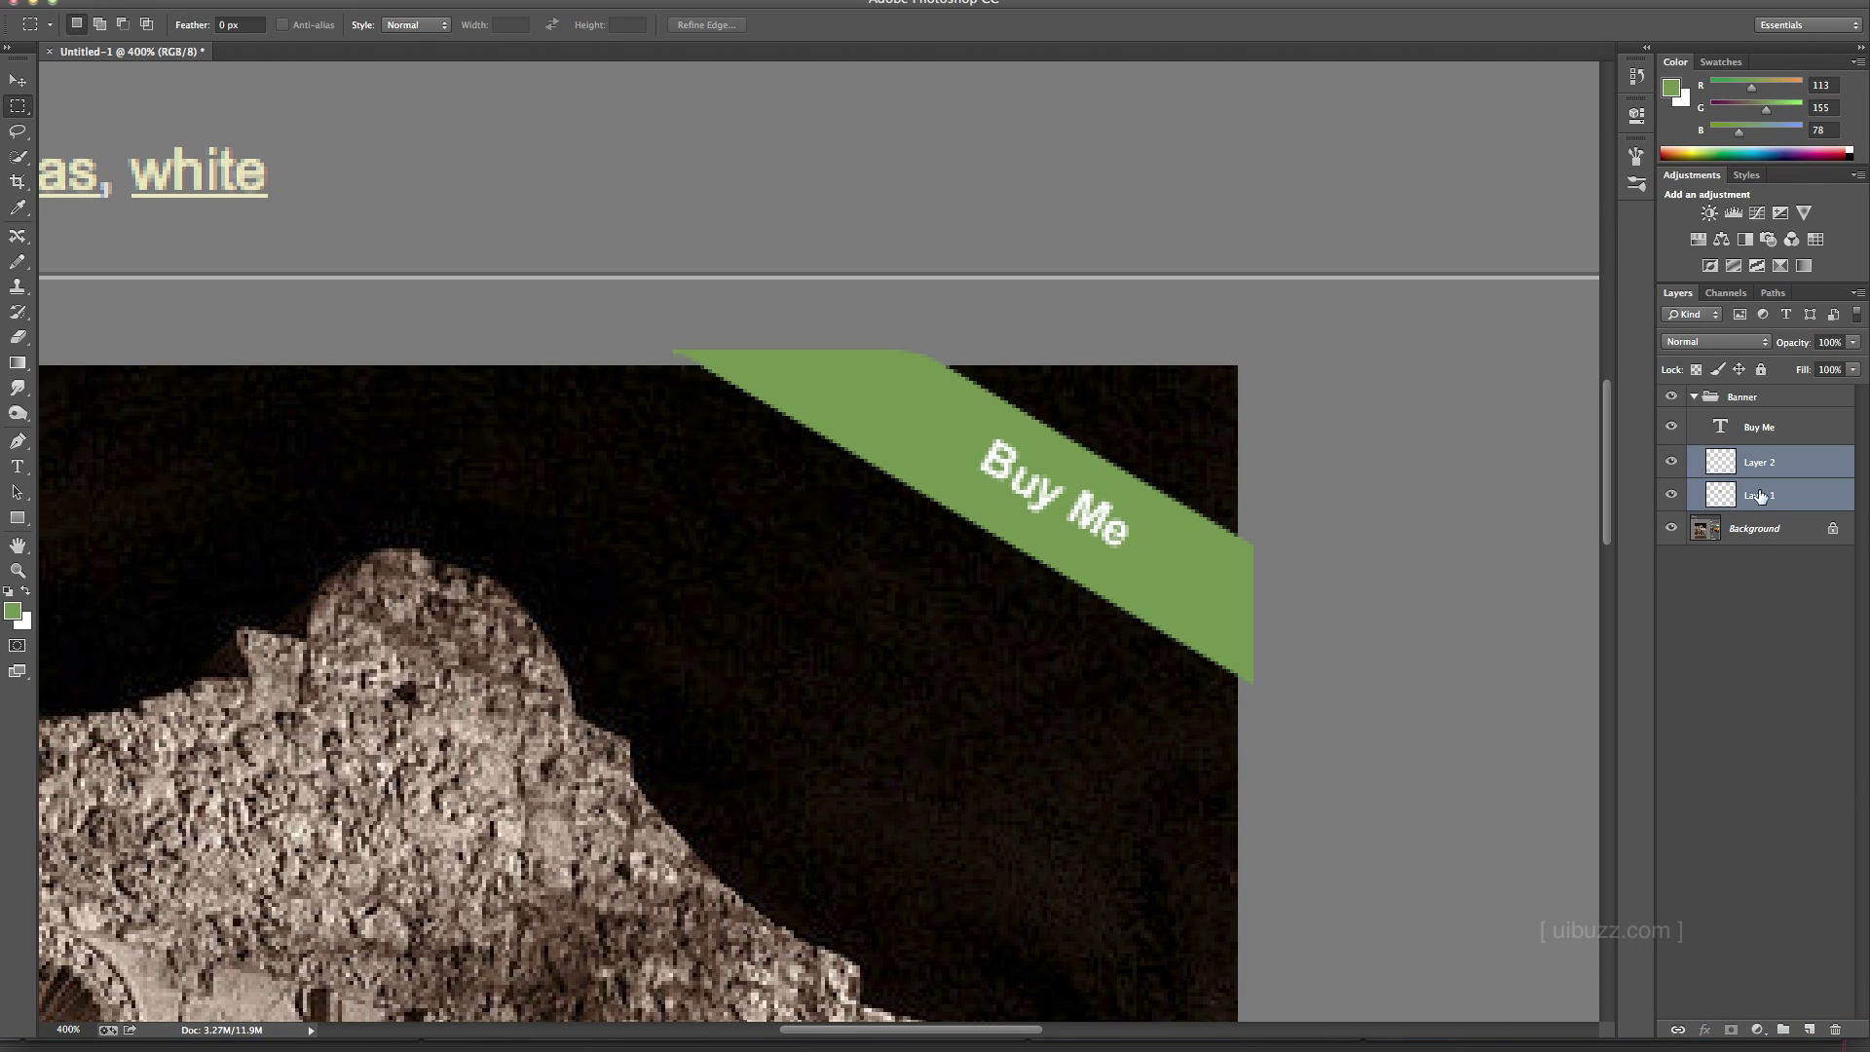
pyautogui.rightClick(1742, 464)
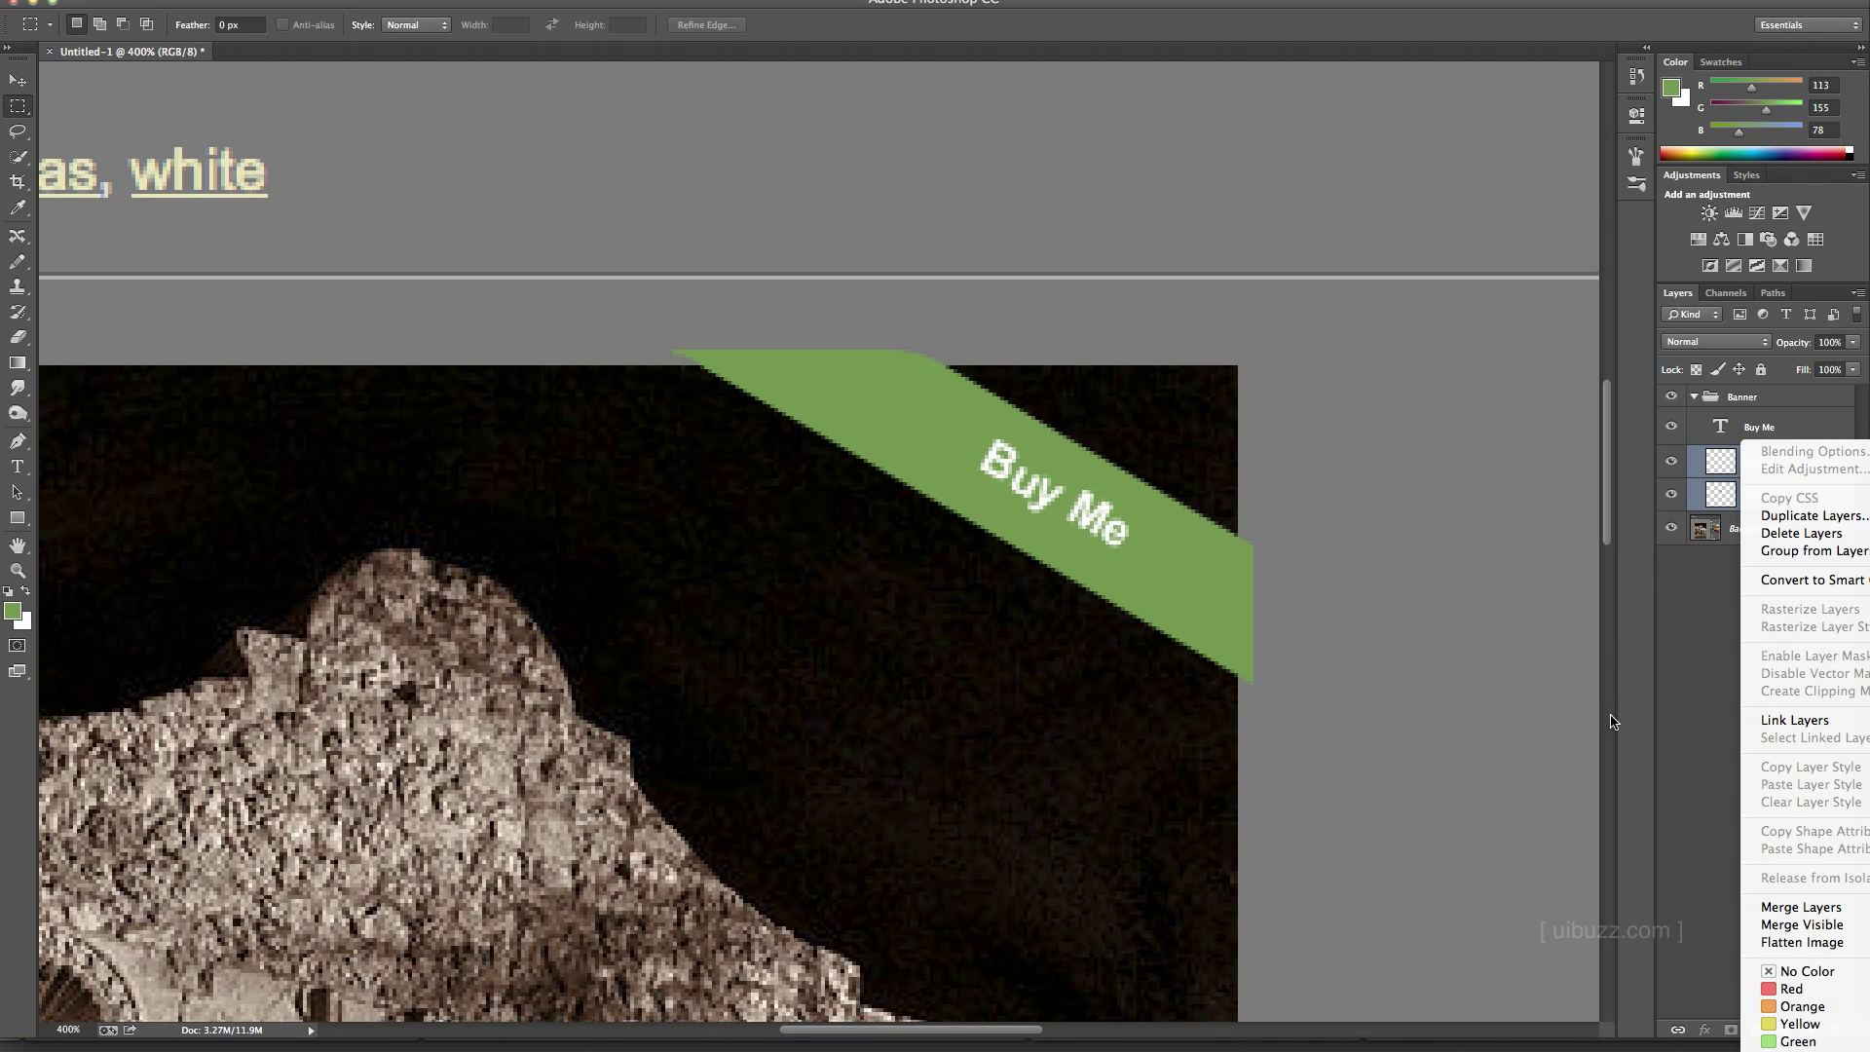
pyautogui.click(1788, 913)
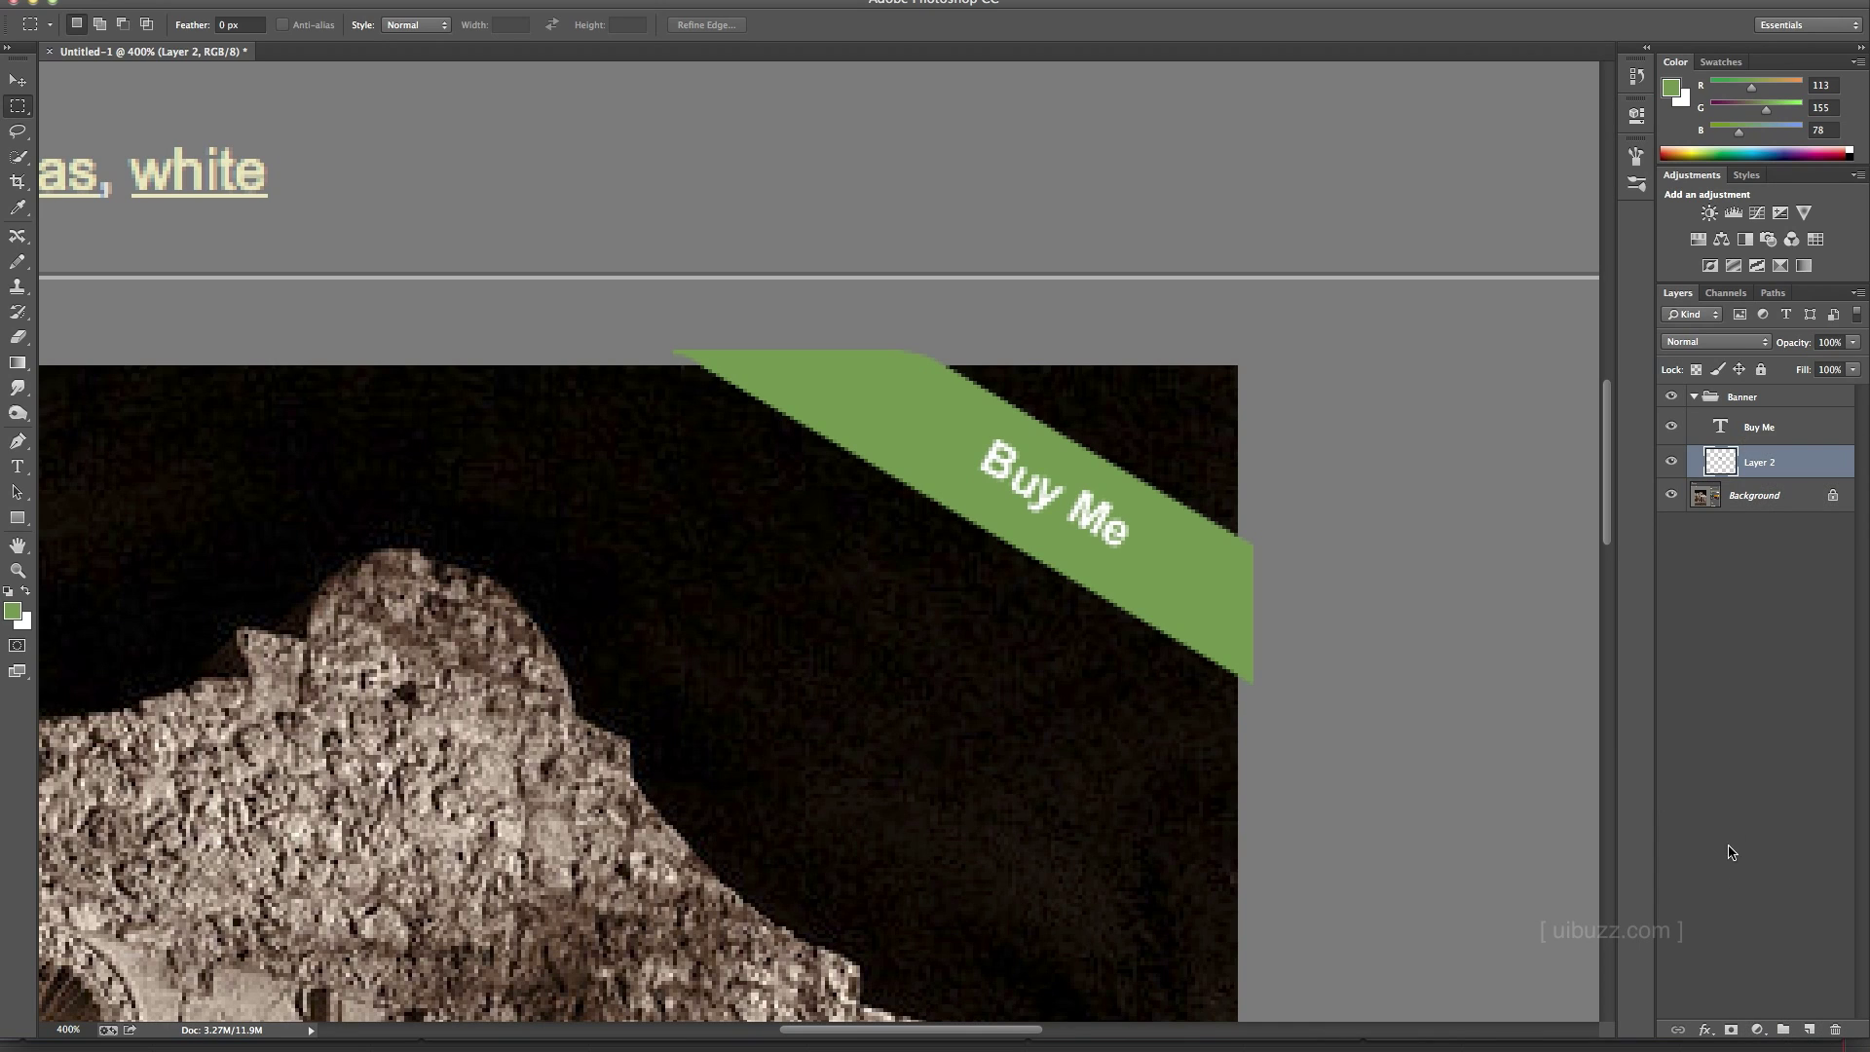
pyautogui.click(1671, 468)
pyautogui.click(1675, 474)
# - Draw a curved Pen path at the banner's top-left tip on a new layer beneath it
pyautogui.click(1810, 1029)
pyautogui.moveTo(1723, 494); pyautogui.dragTo(1723, 450)
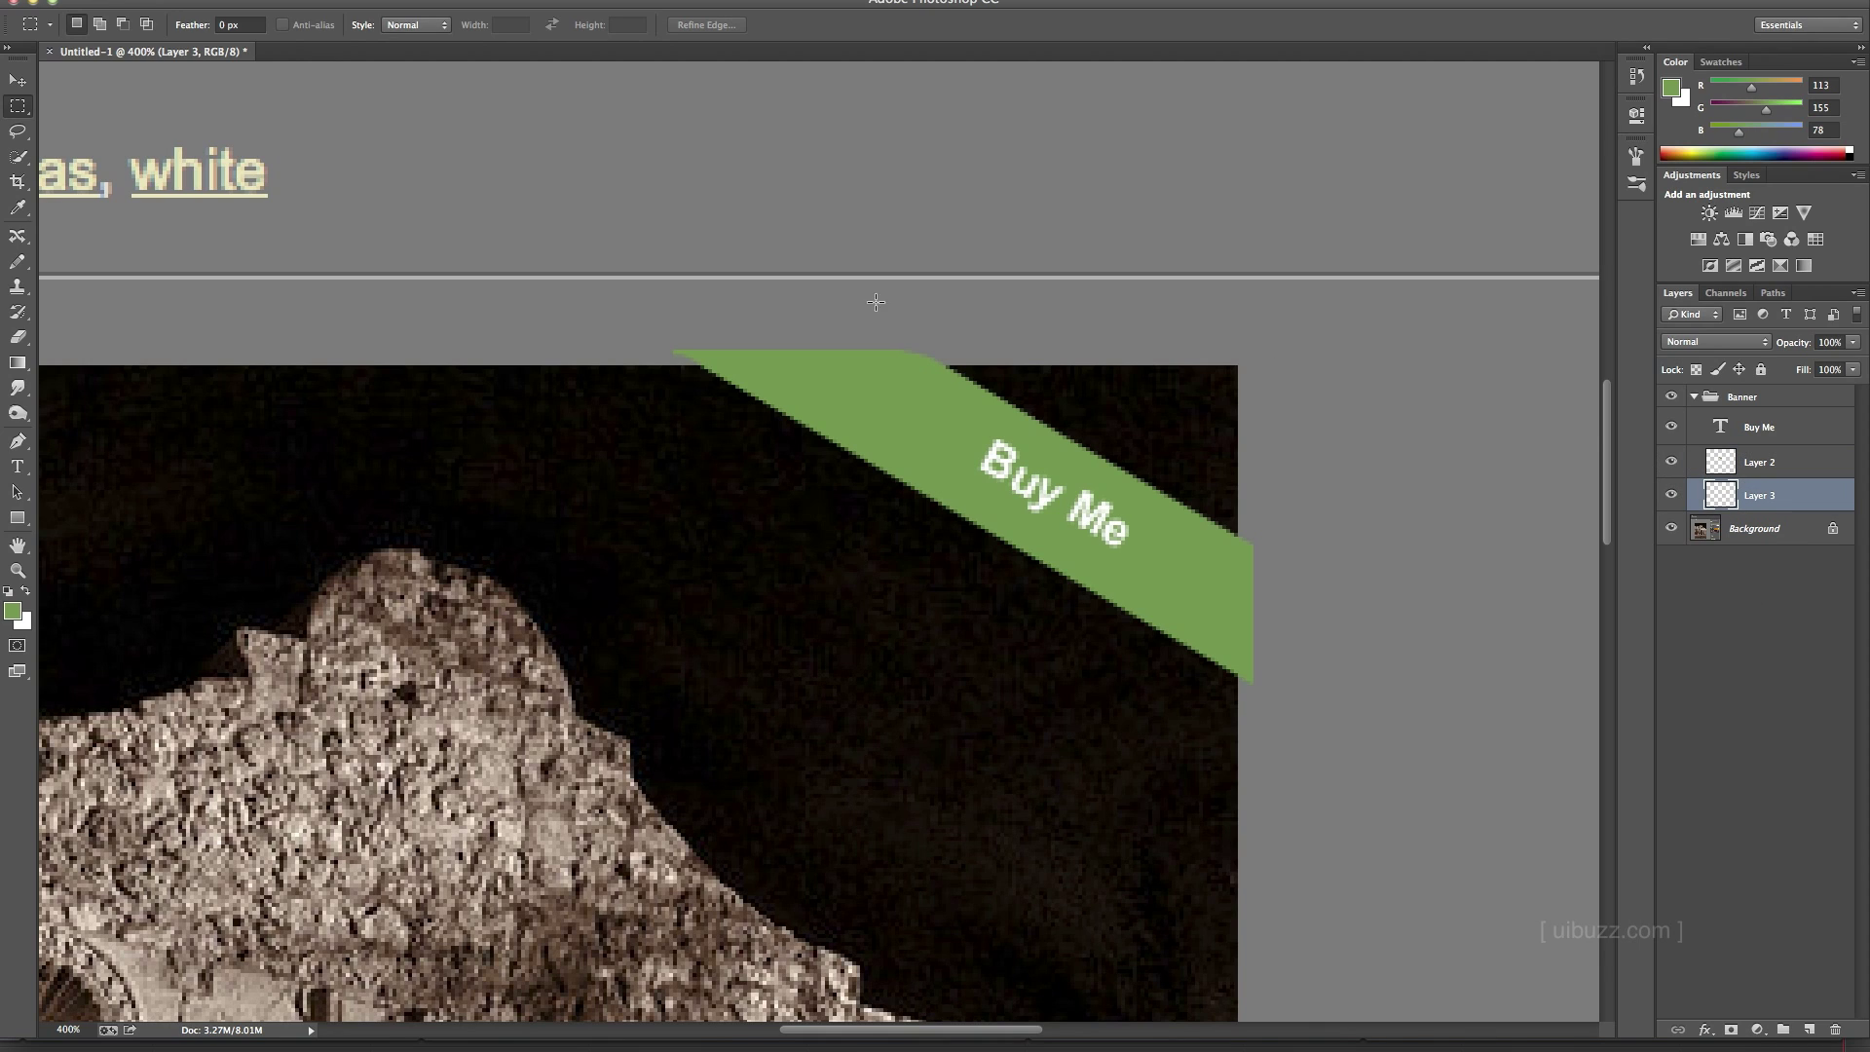
pyautogui.click(16, 114)
pyautogui.click(18, 442)
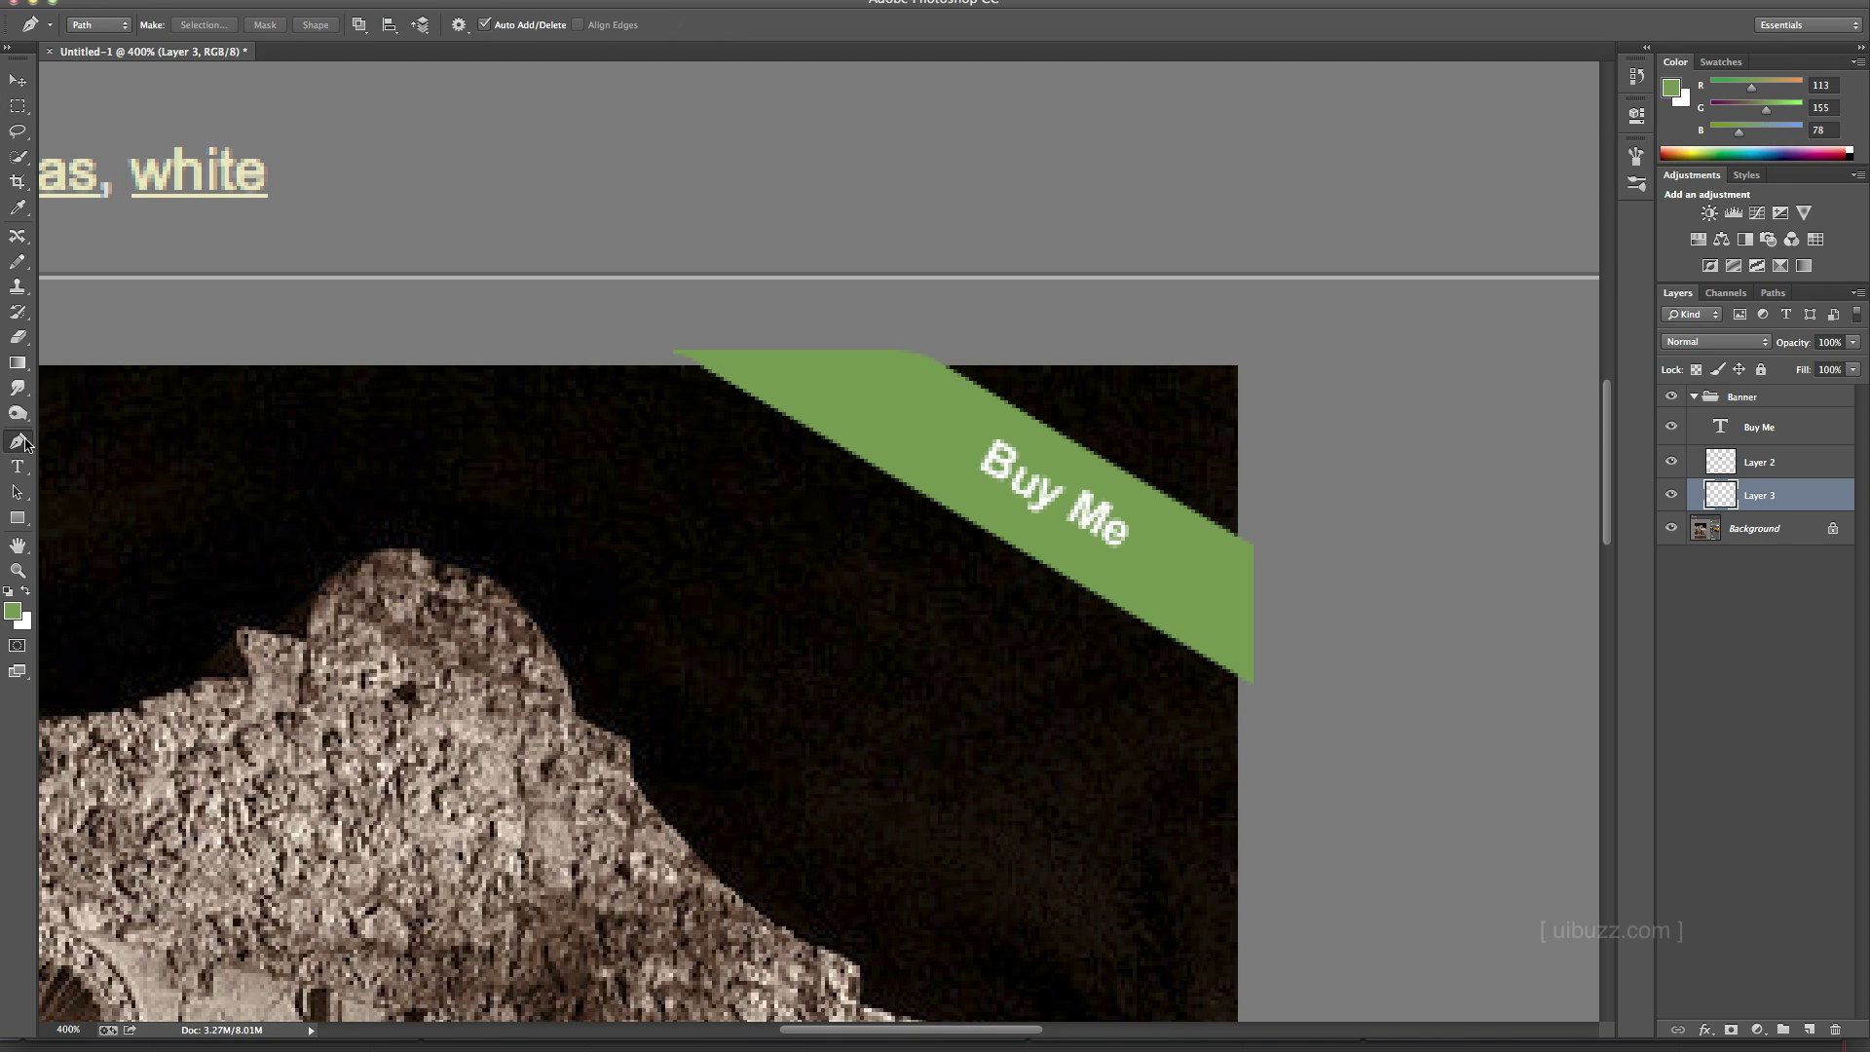
pyautogui.click(679, 356)
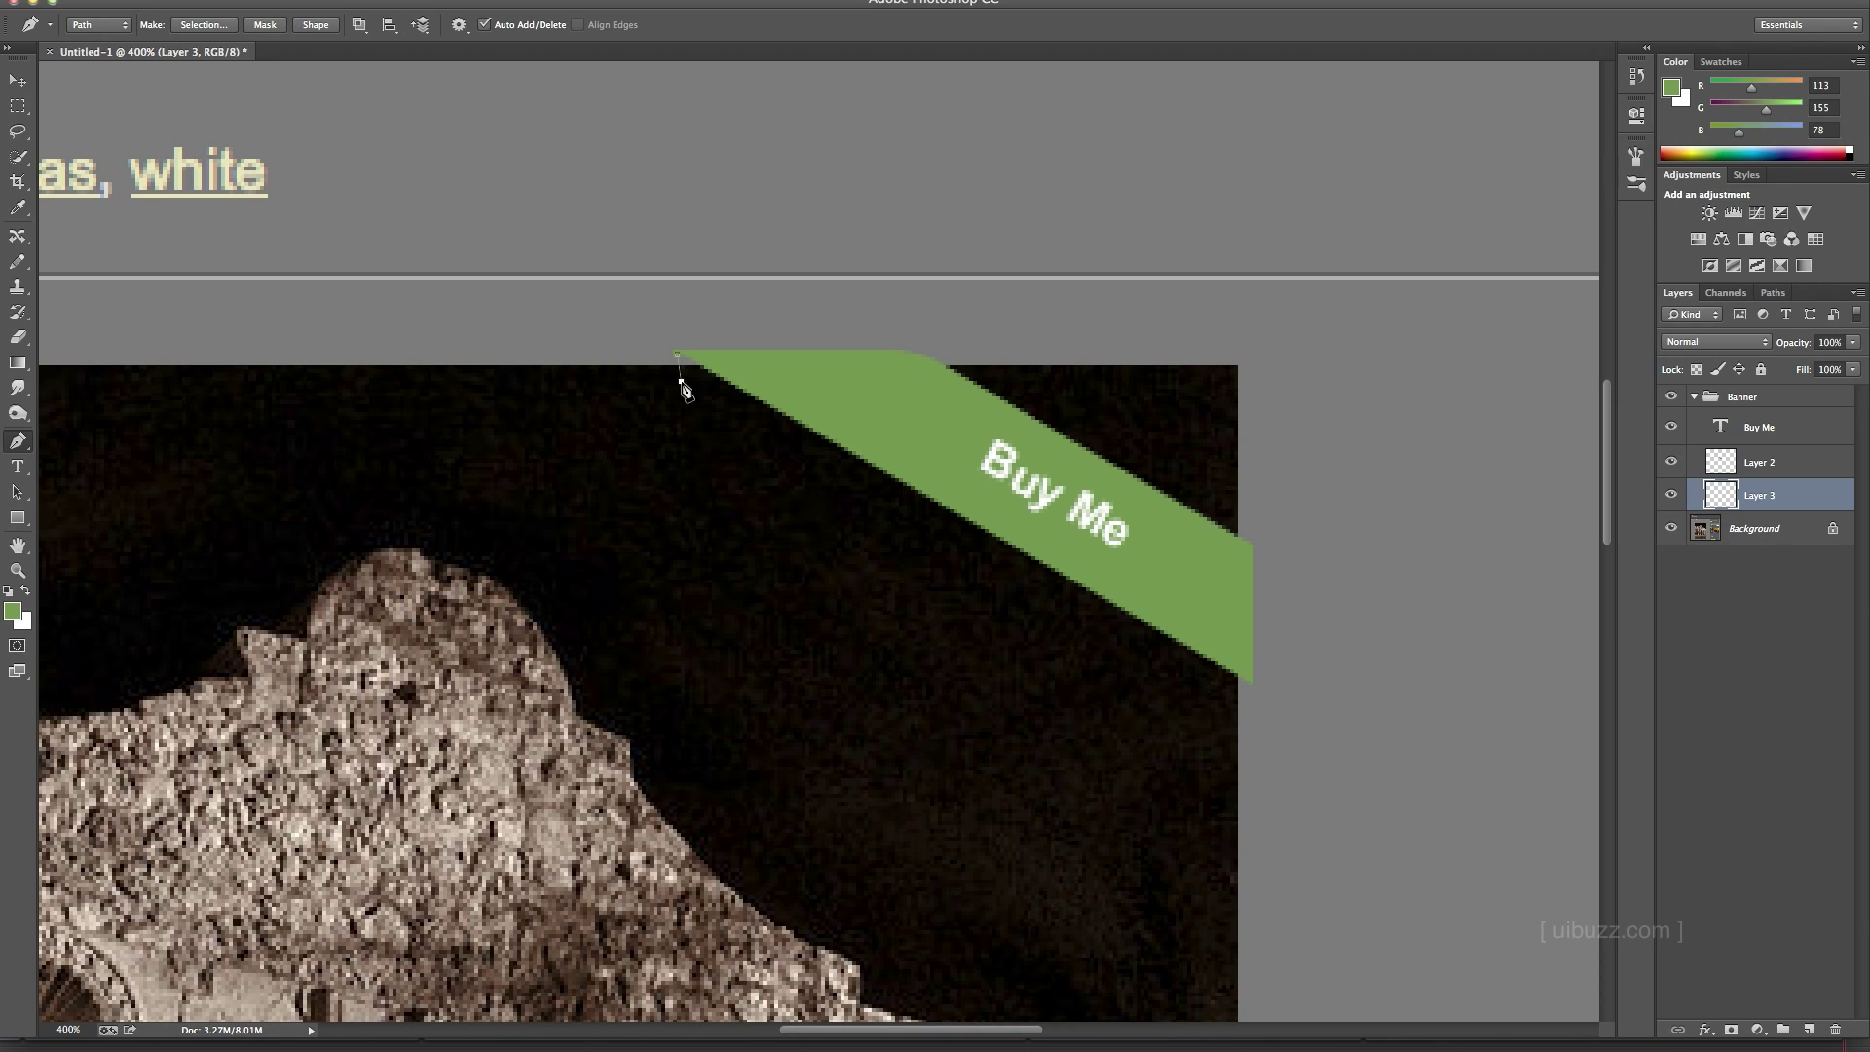
pyautogui.moveTo(688, 390); pyautogui.dragTo(778, 374)
pyautogui.click(735, 400)
# - Load the fold path as a selection and fill it with green
pyautogui.click(1774, 293)
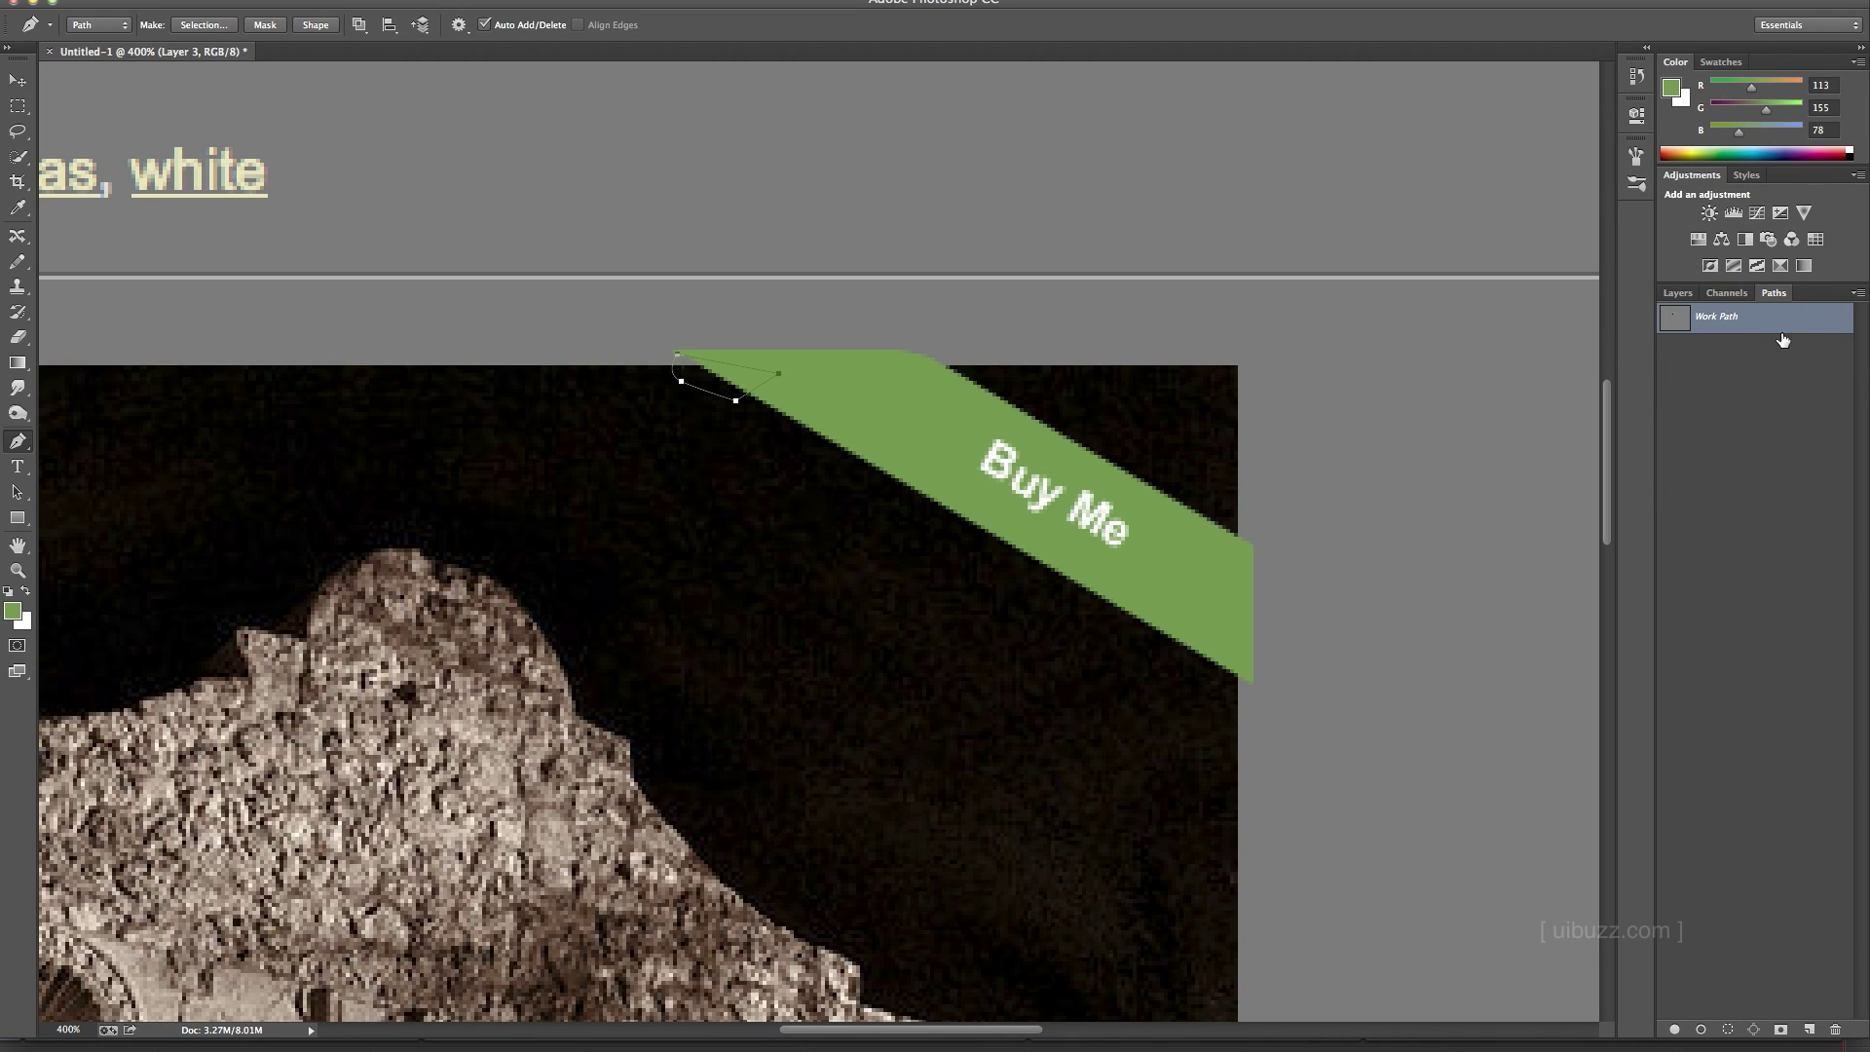
pyautogui.click(1728, 1027)
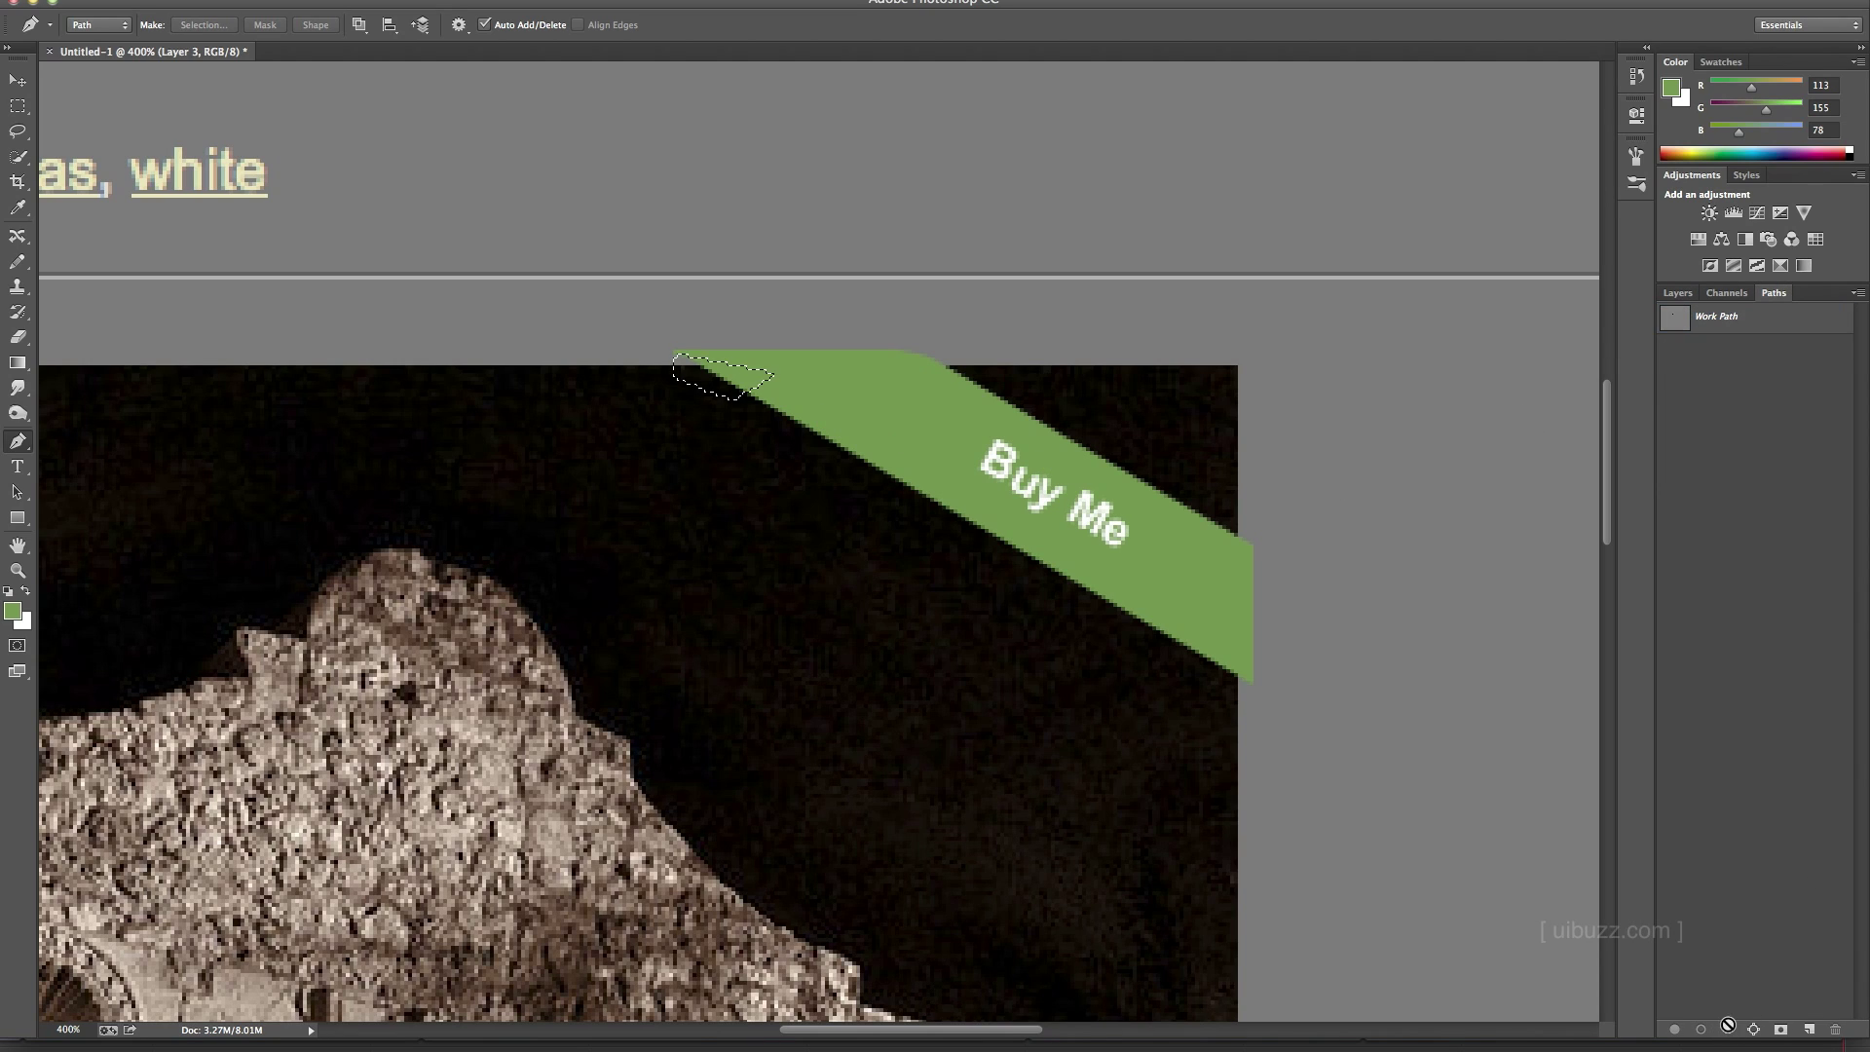
pyautogui.click(1678, 293)
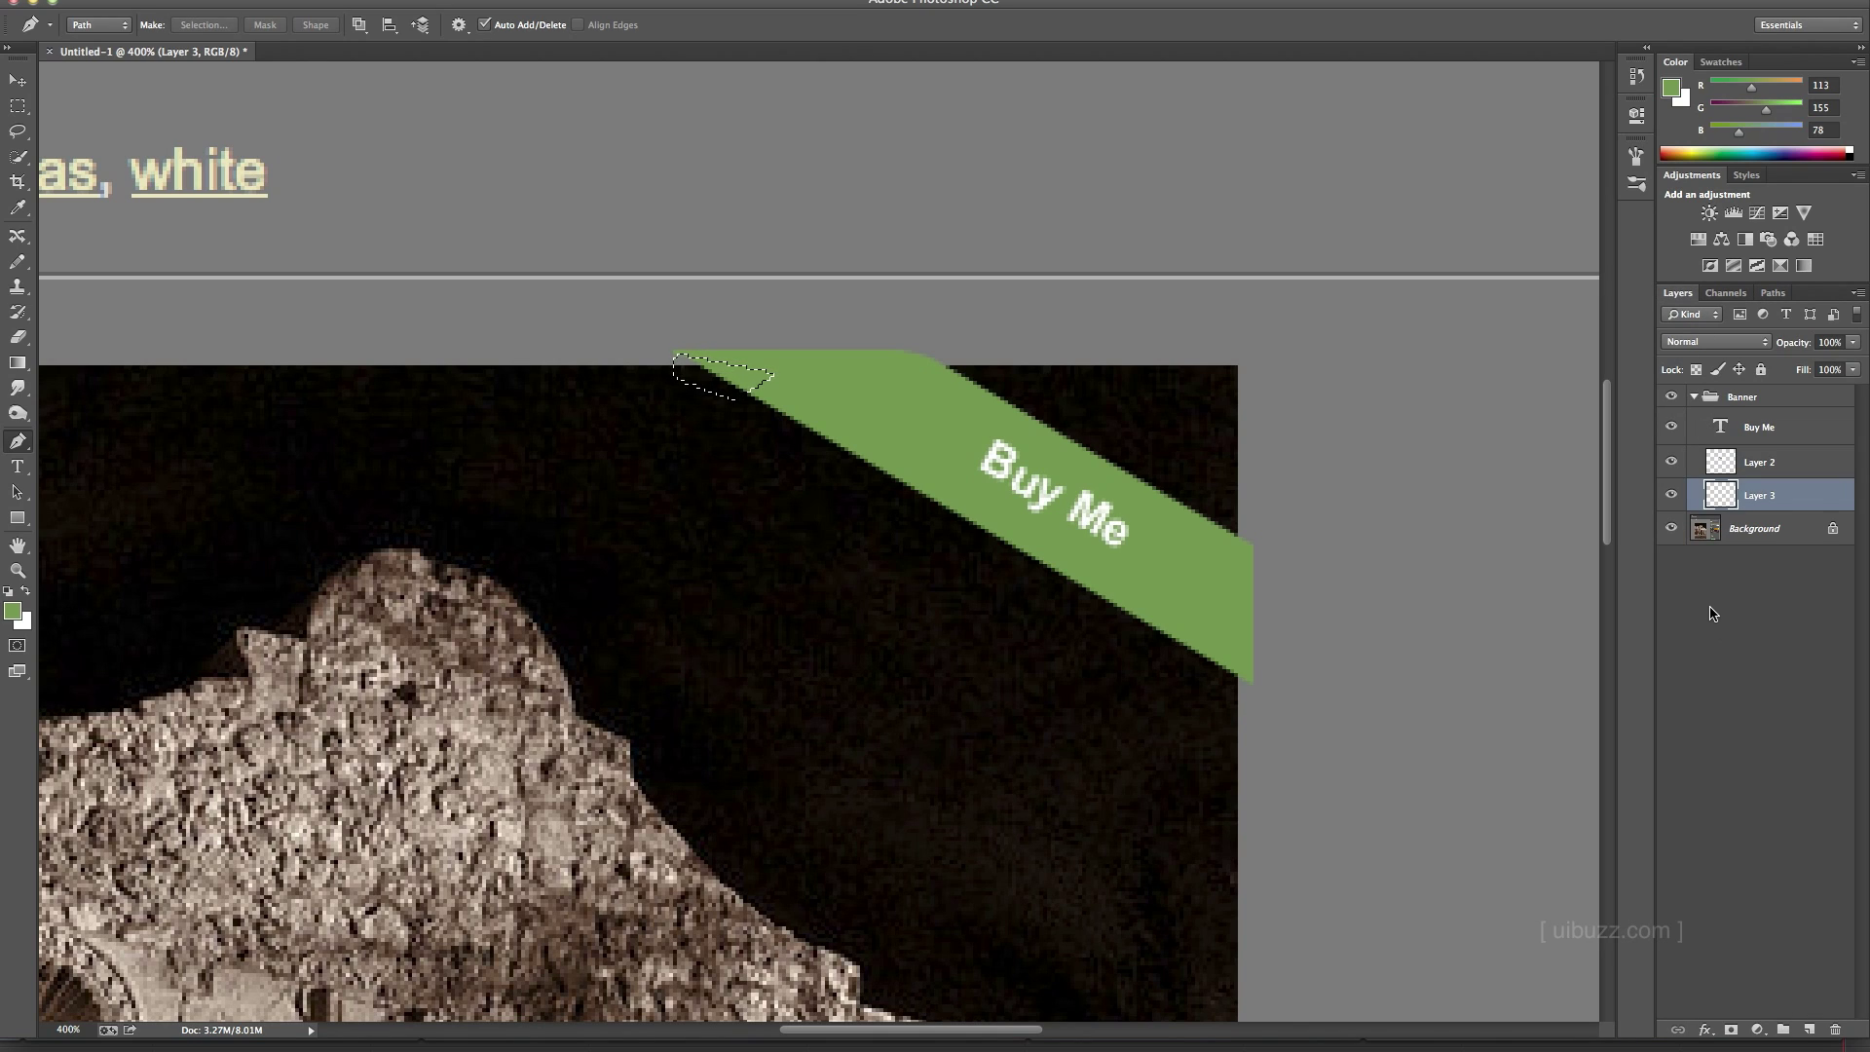
pyautogui.hotkey('alt', 'BackSpace')
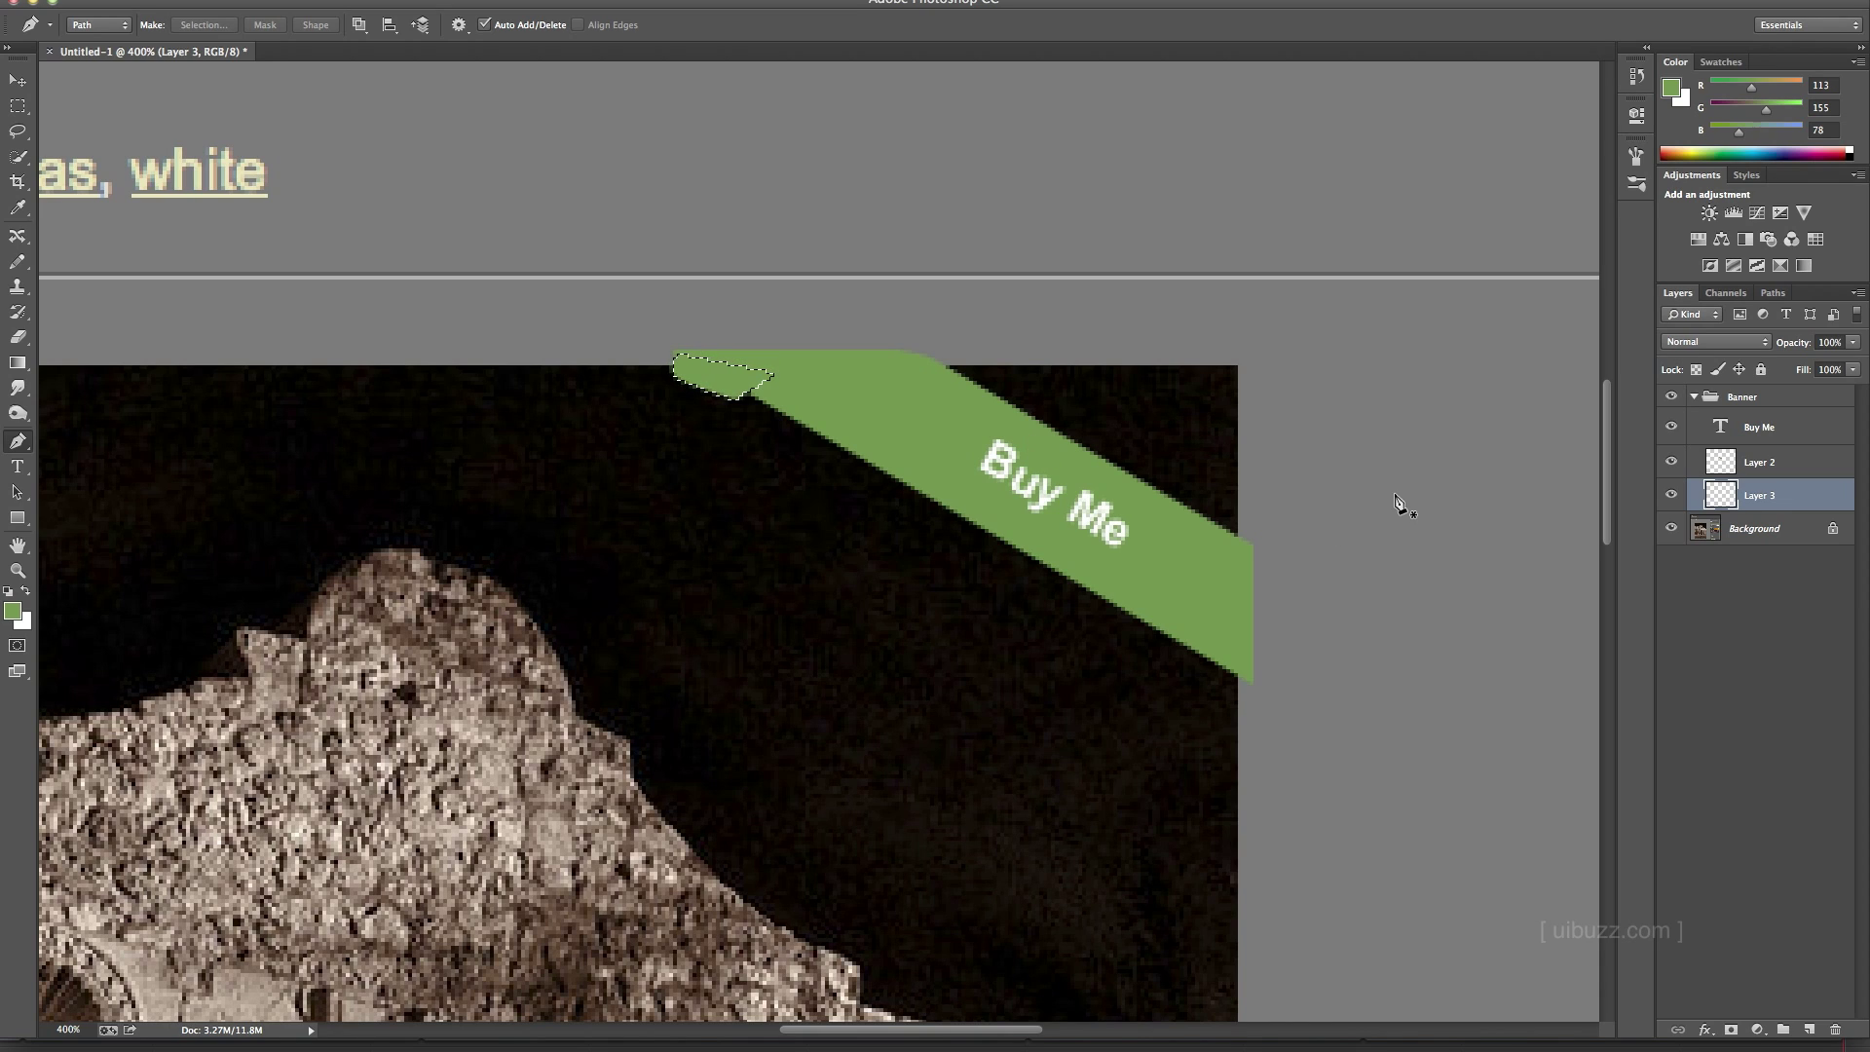
pyautogui.hotkey('ctrl', 'd')
# - Delete the excess green beyond the banner's diagonal edge
pyautogui.click(18, 106)
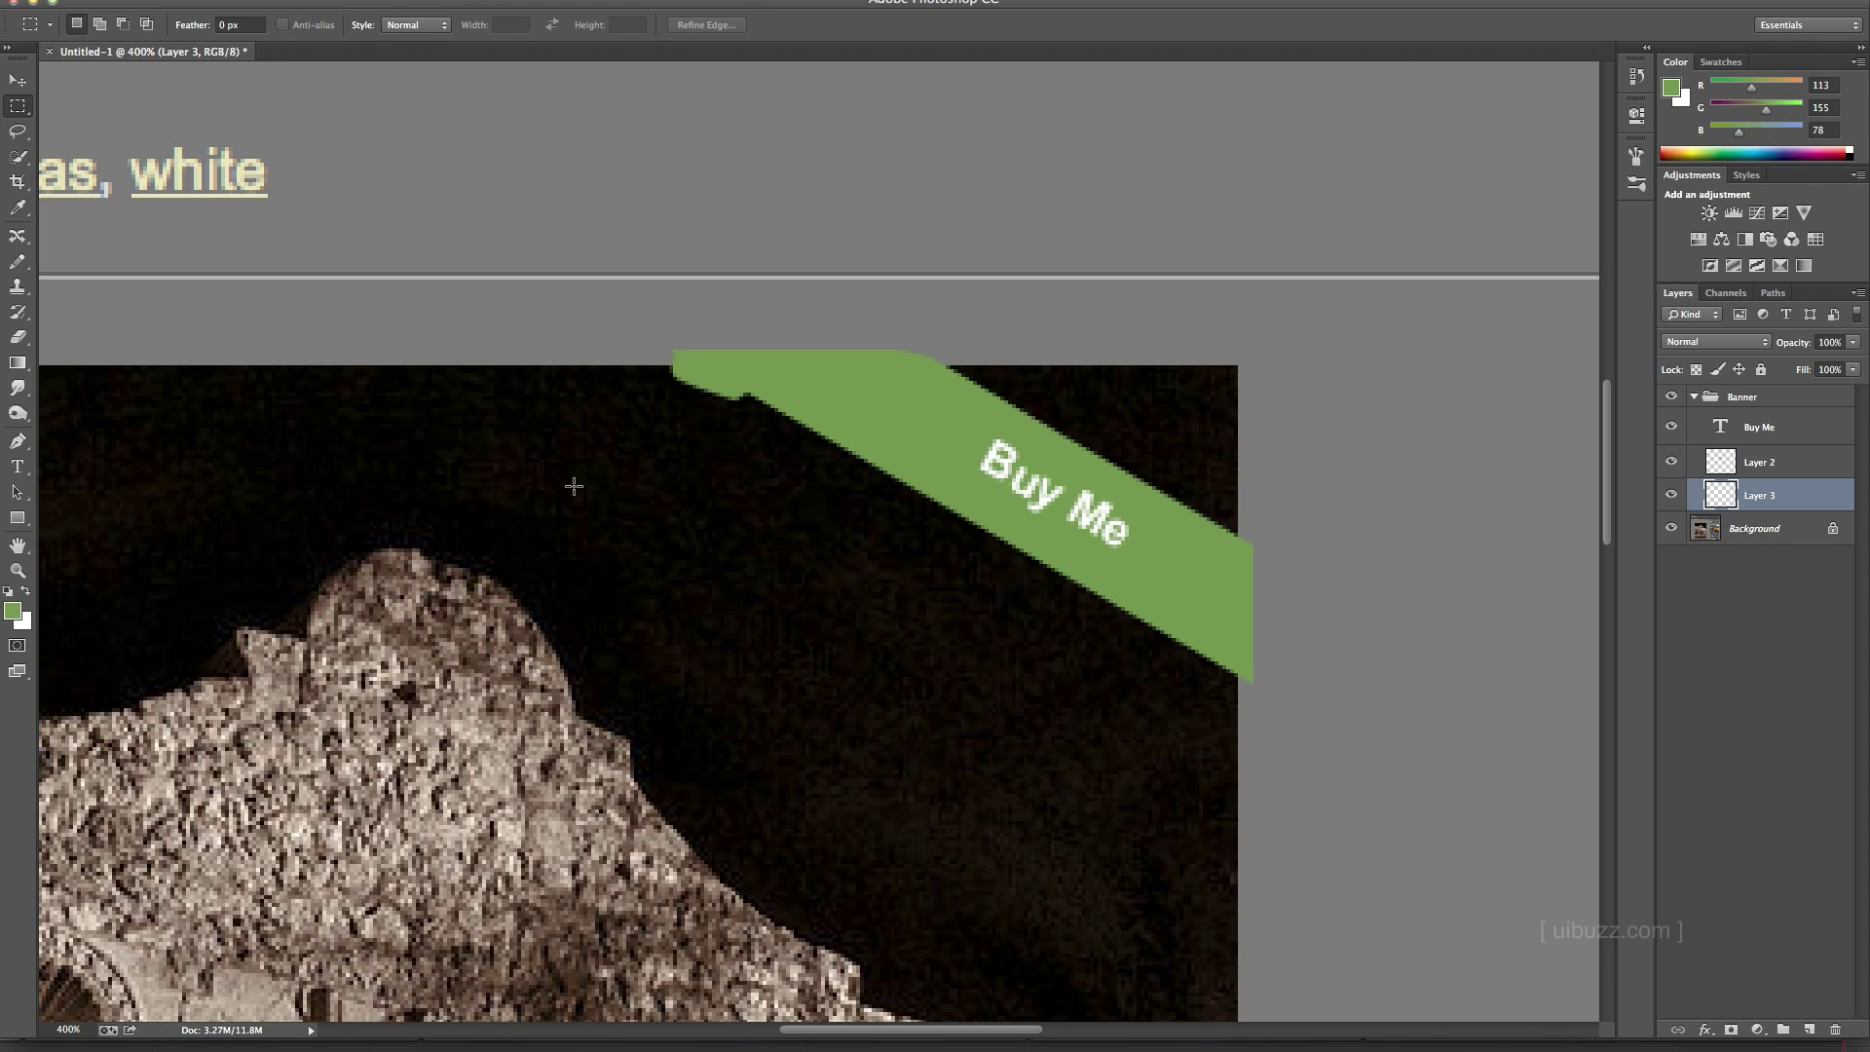
pyautogui.moveTo(592, 489); pyautogui.dragTo(824, 366)
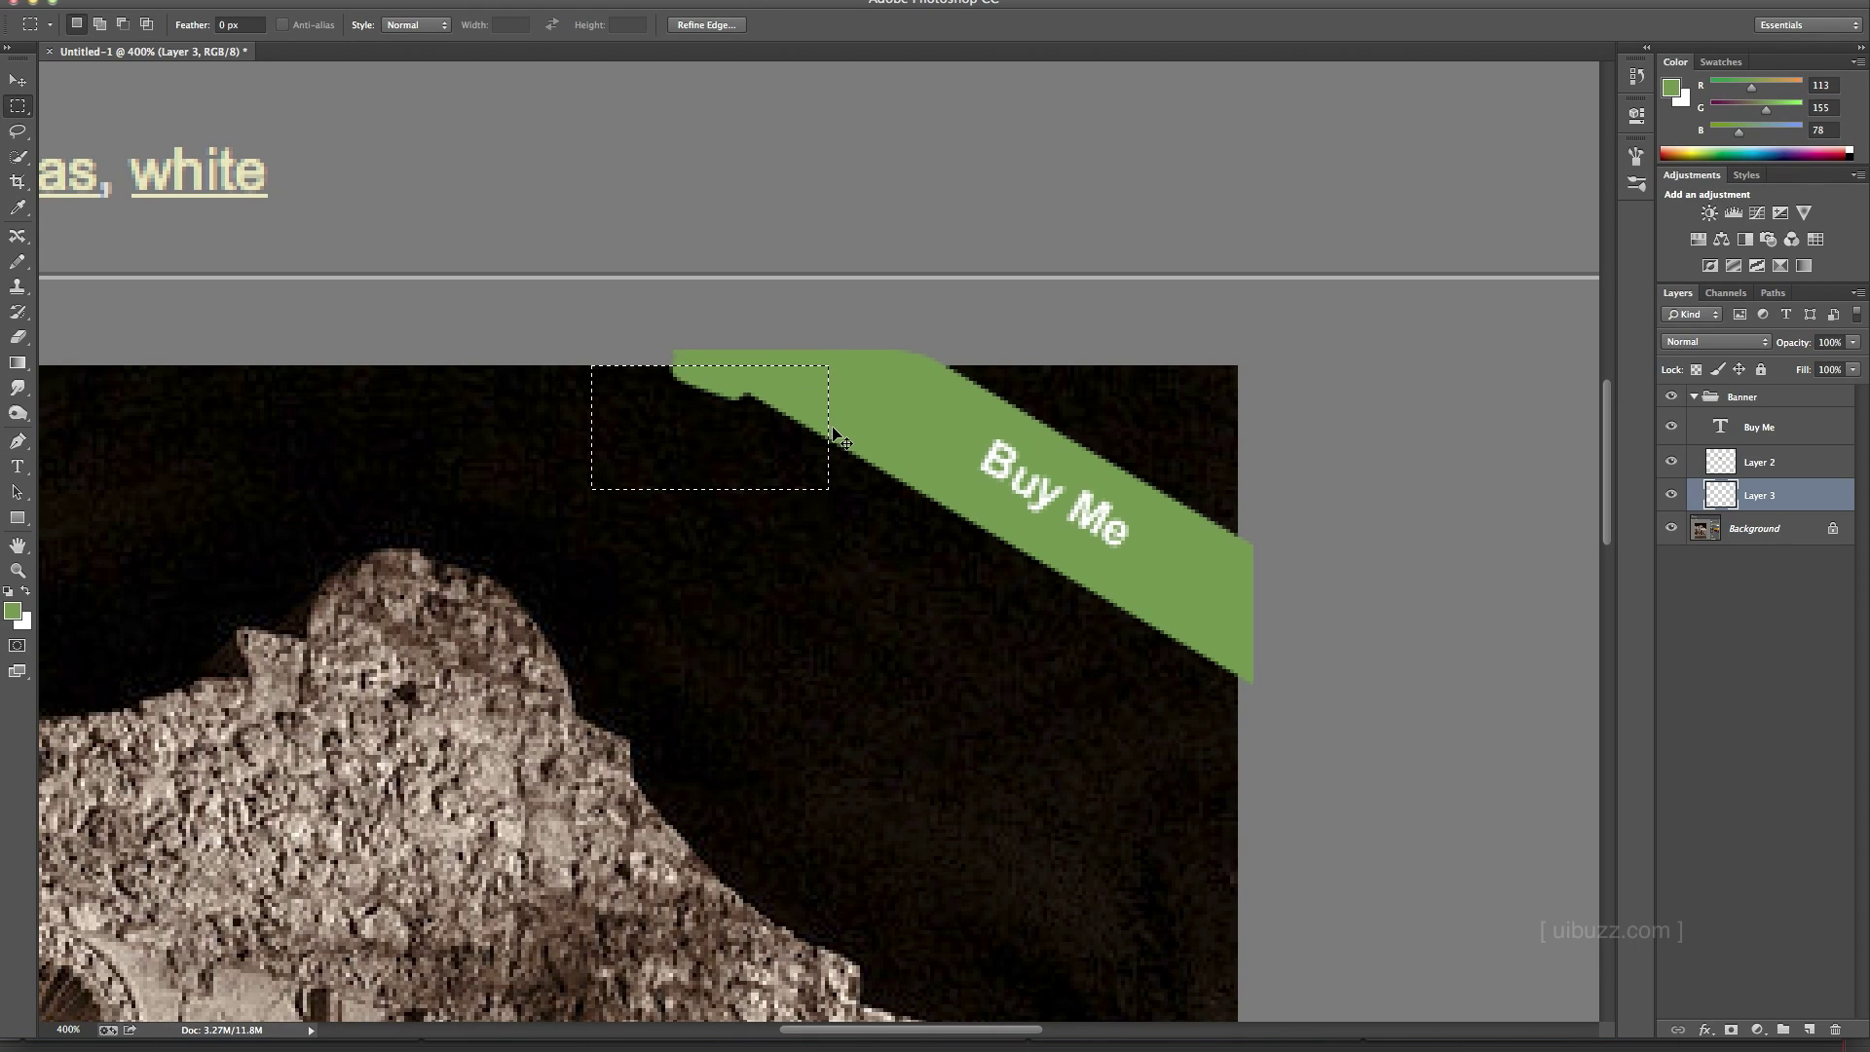
pyautogui.press('Delete')
pyautogui.hotkey('ctrl', 'd')
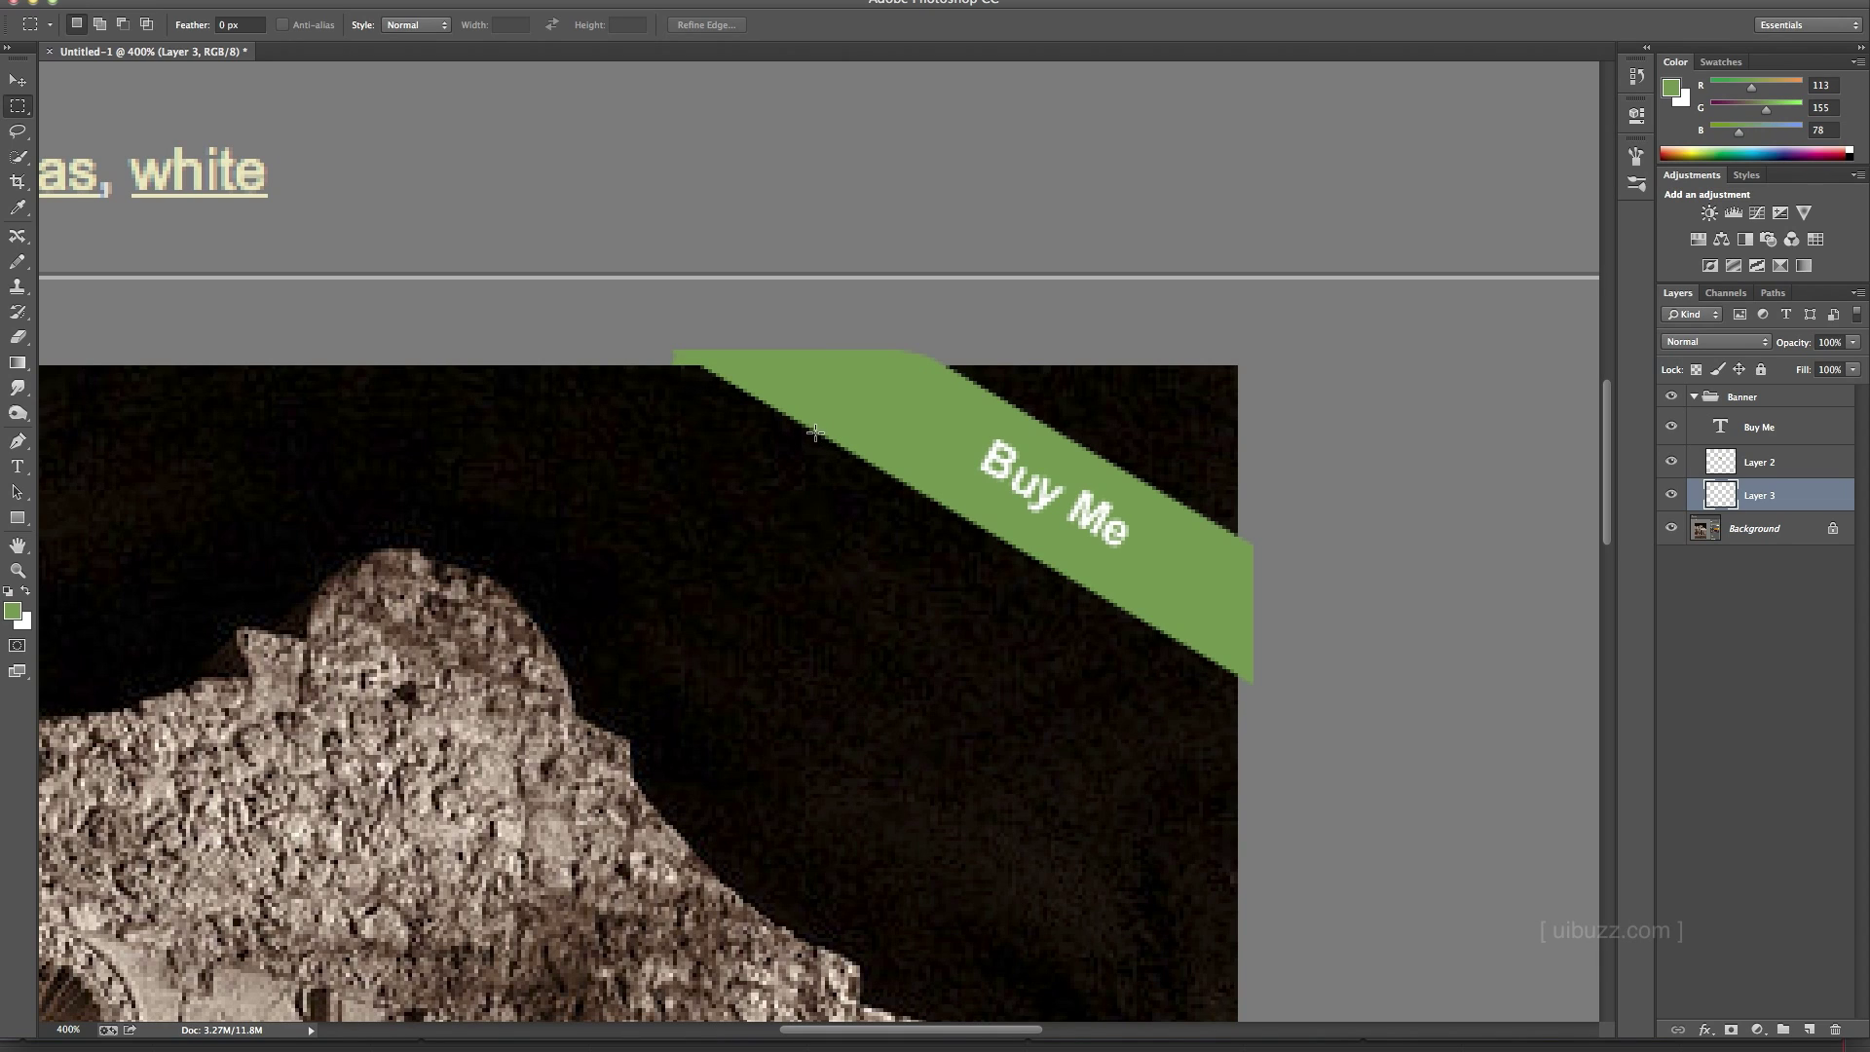
# - Lock transparent pixels on Layer 3 and Layer 2, leaving Layer 3 selected
pyautogui.press('v')
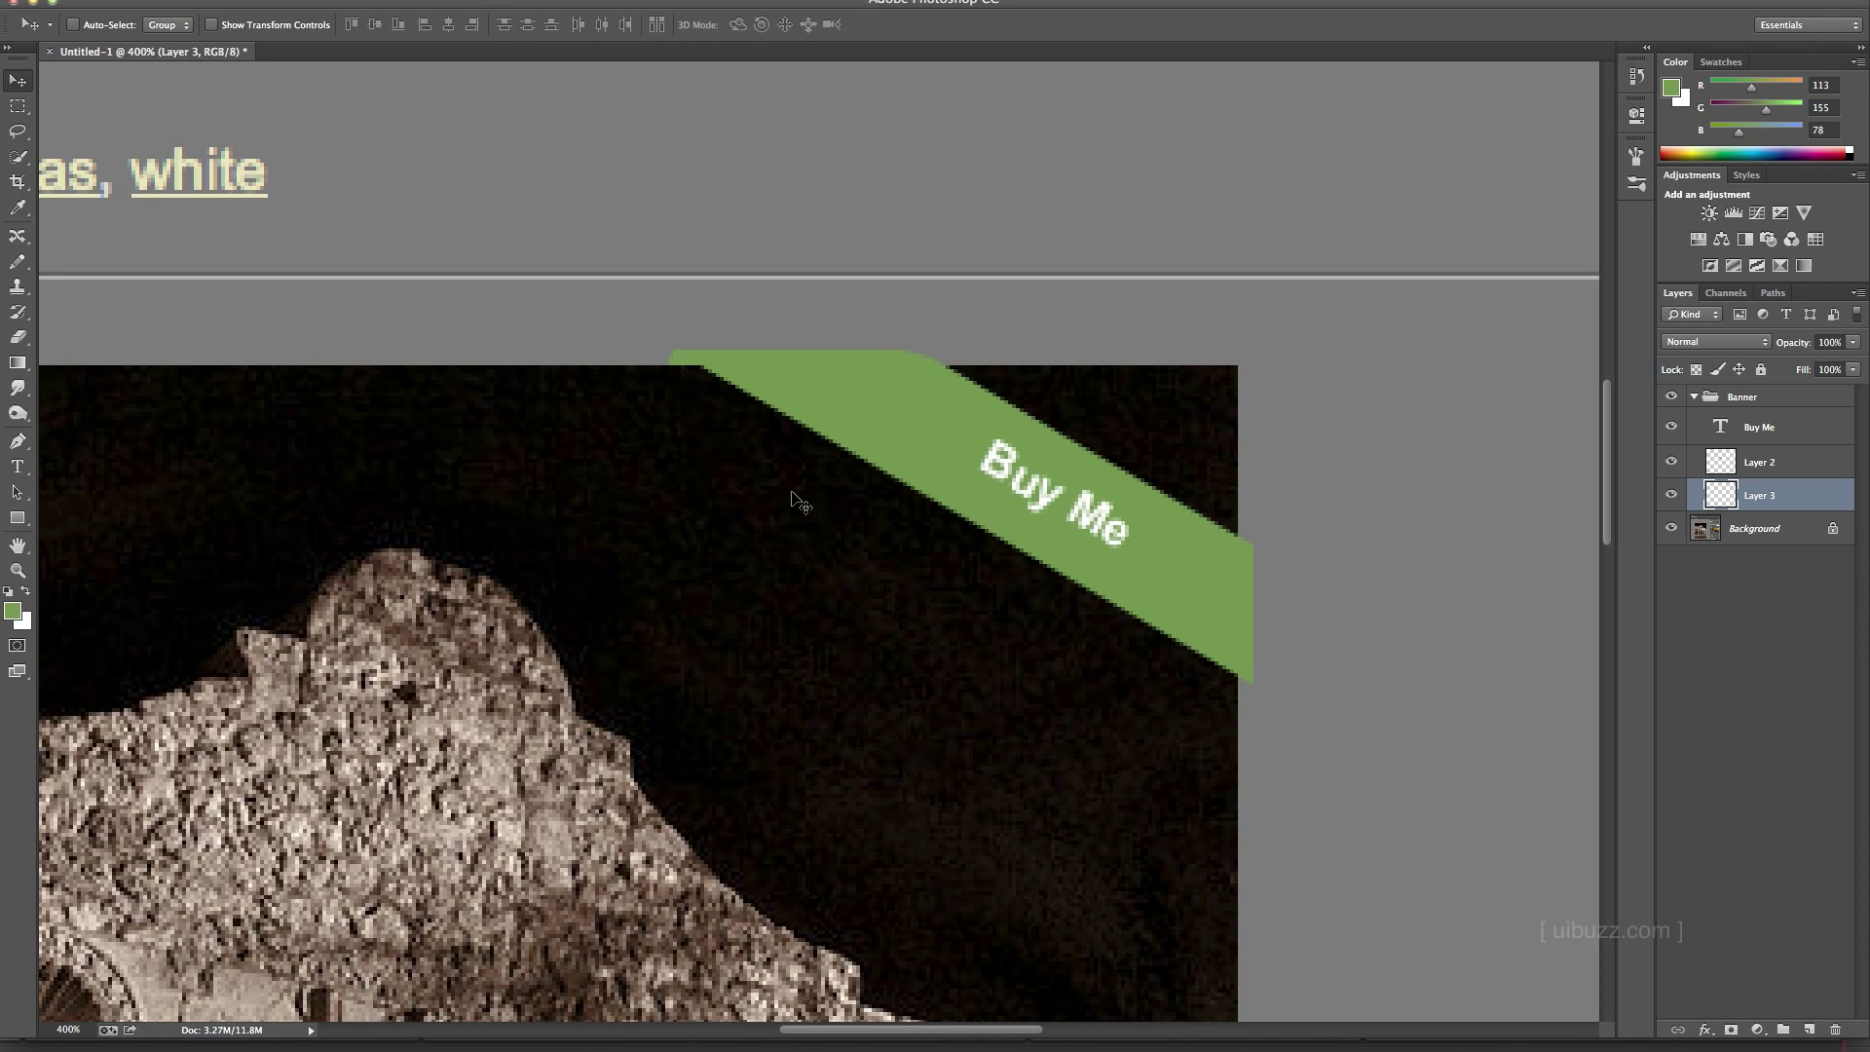
pyautogui.click(1696, 371)
pyautogui.click(1770, 474)
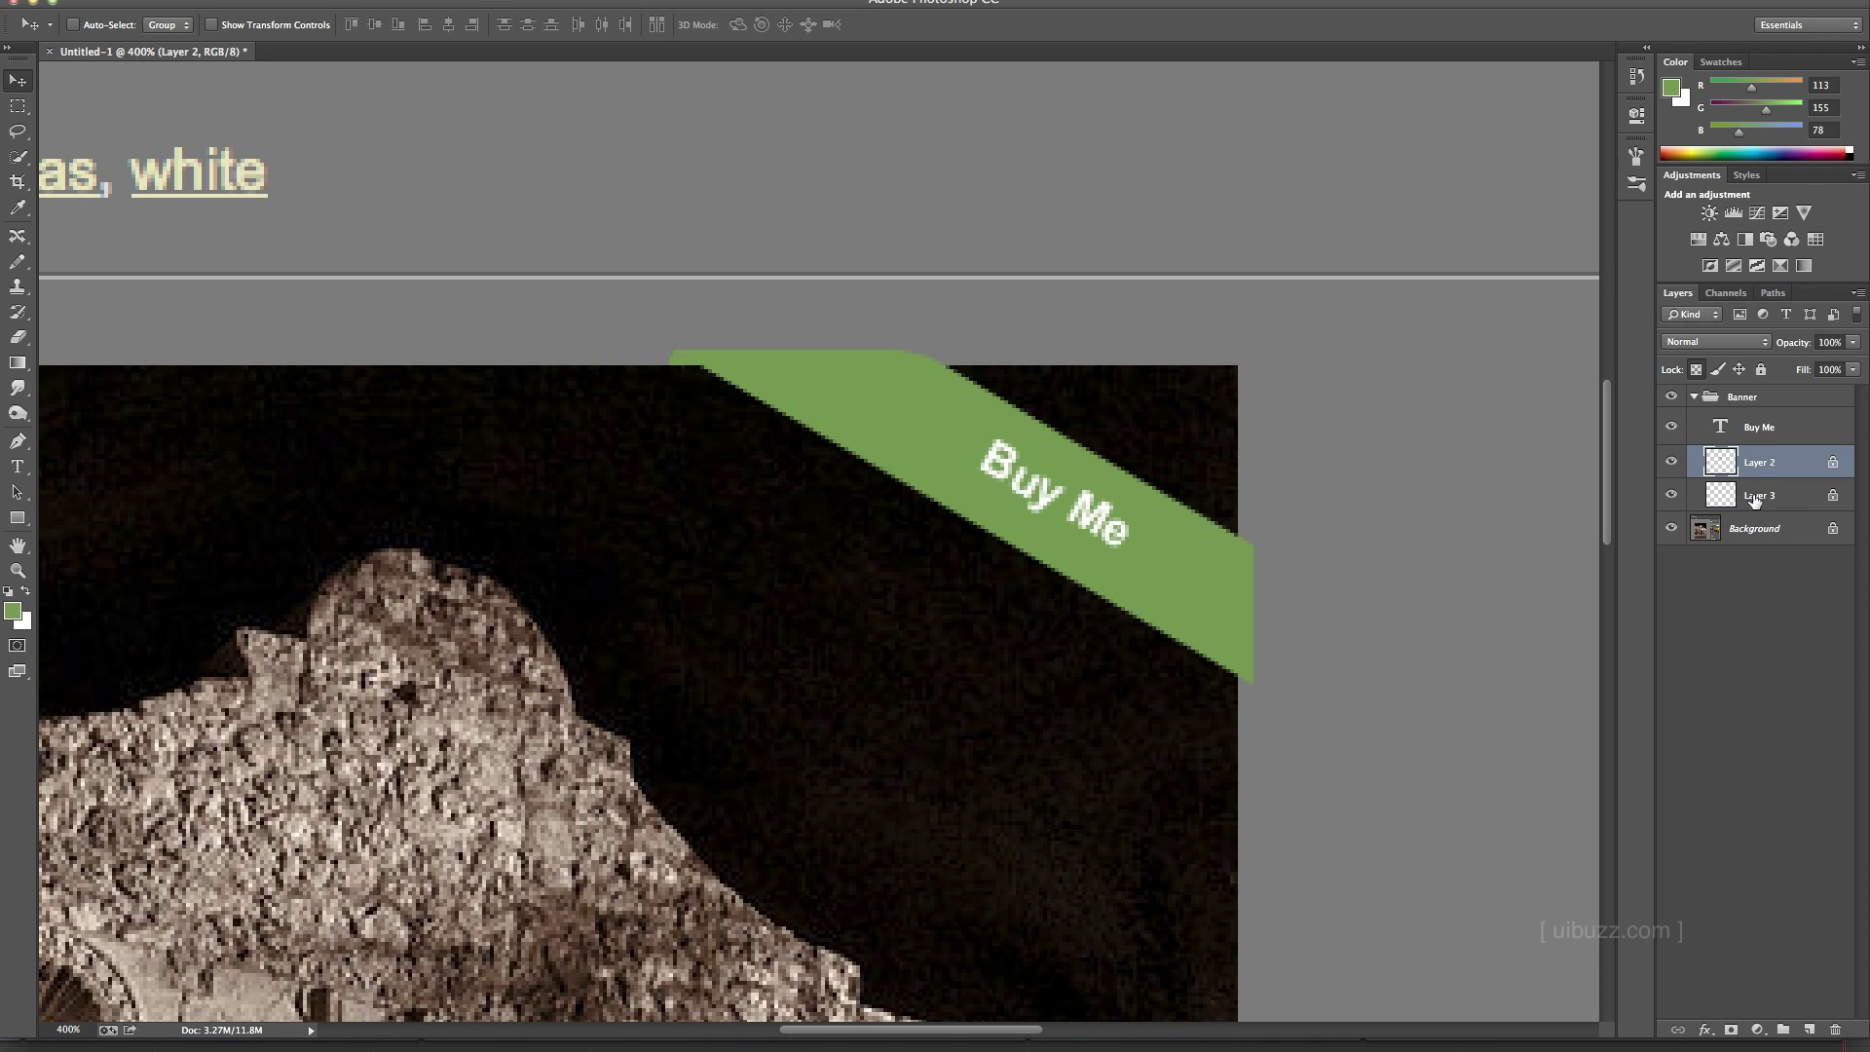
pyautogui.click(1756, 500)
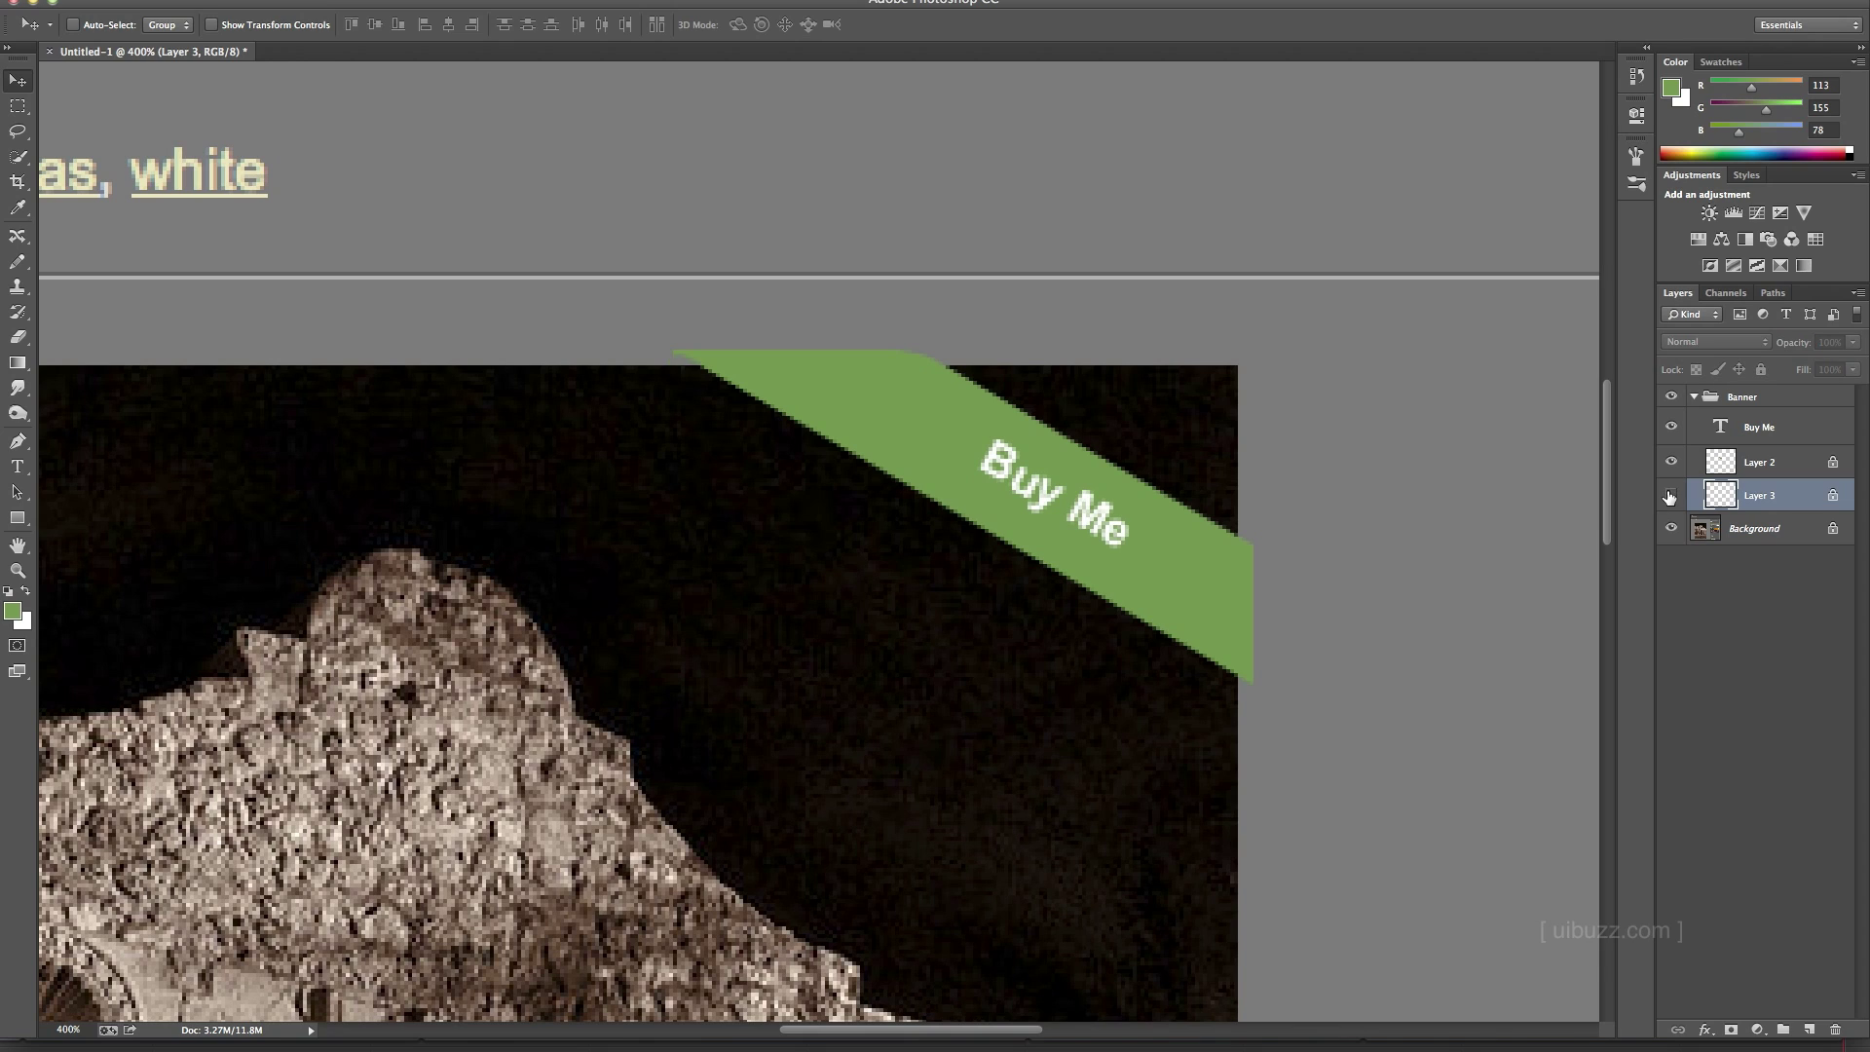
# - Set the foreground colour to dark green 496533 and zoom back in on the banner
pyautogui.click(13, 612)
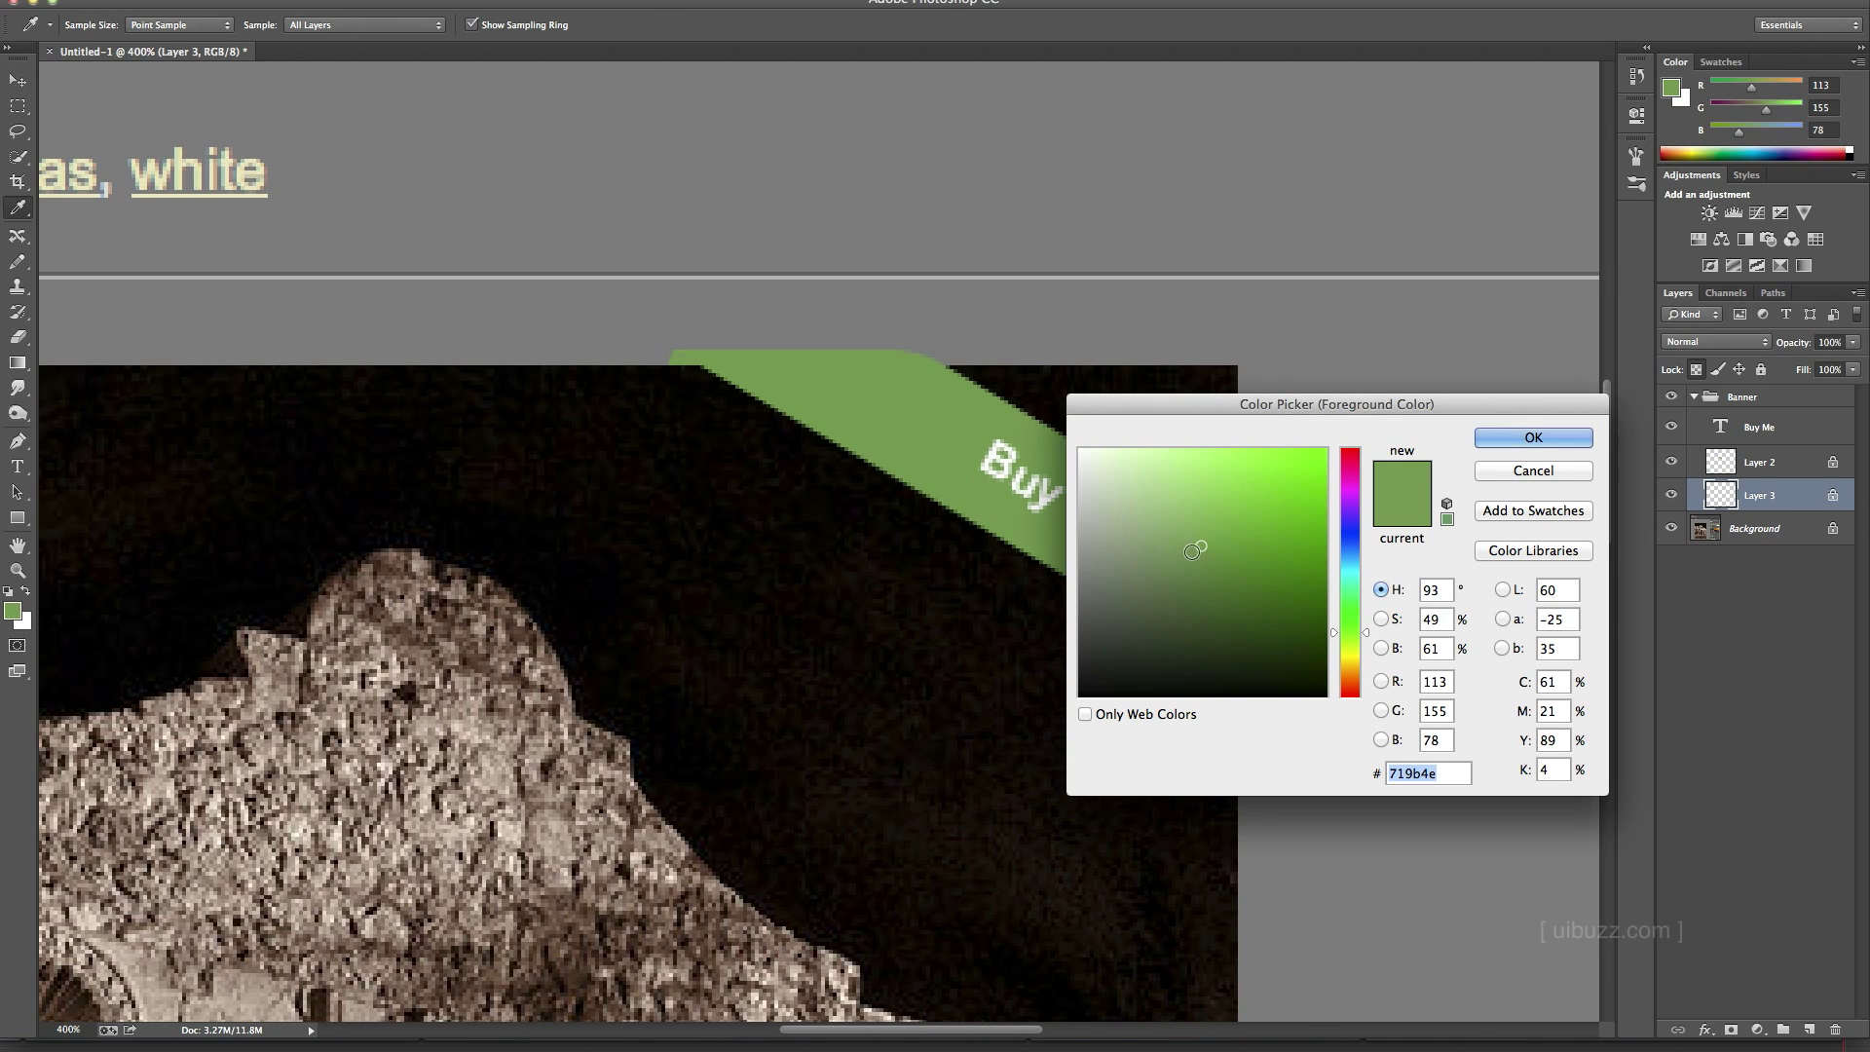
pyautogui.moveTo(1200, 568); pyautogui.dragTo(1202, 598)
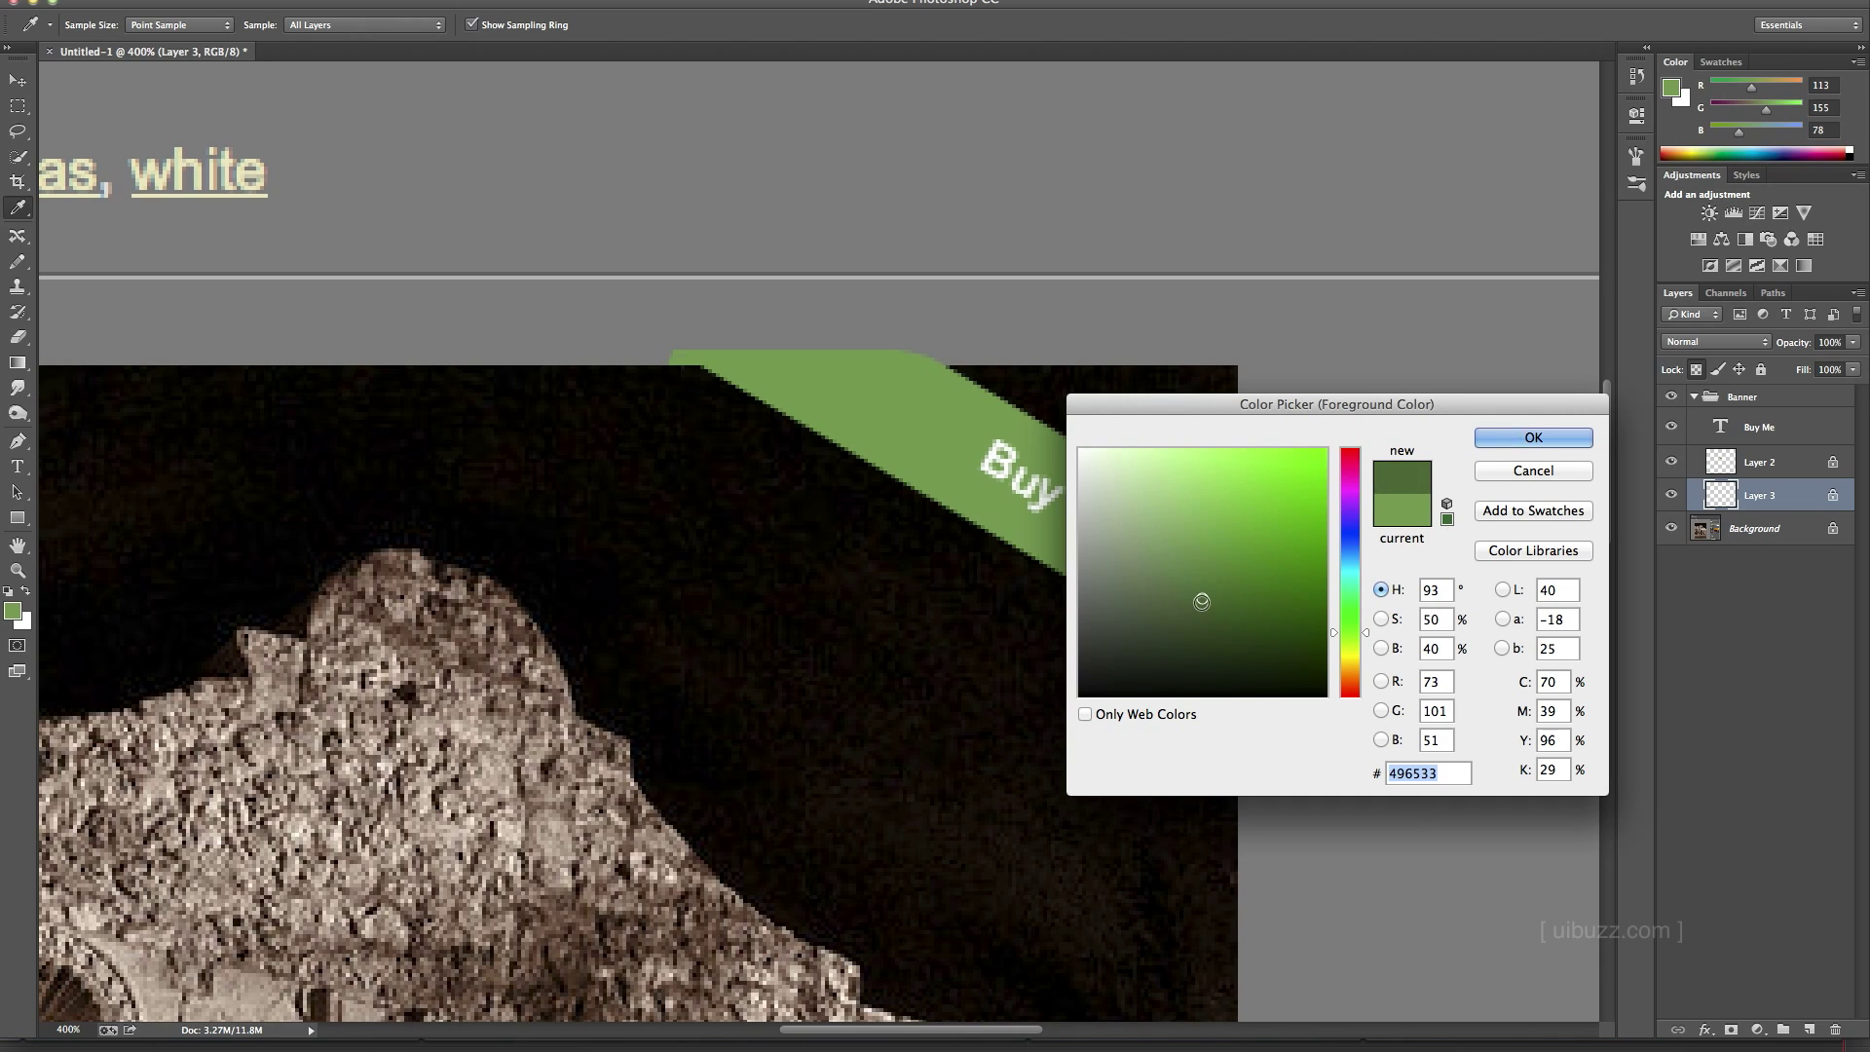
pyautogui.click(1493, 441)
pyautogui.press('v')
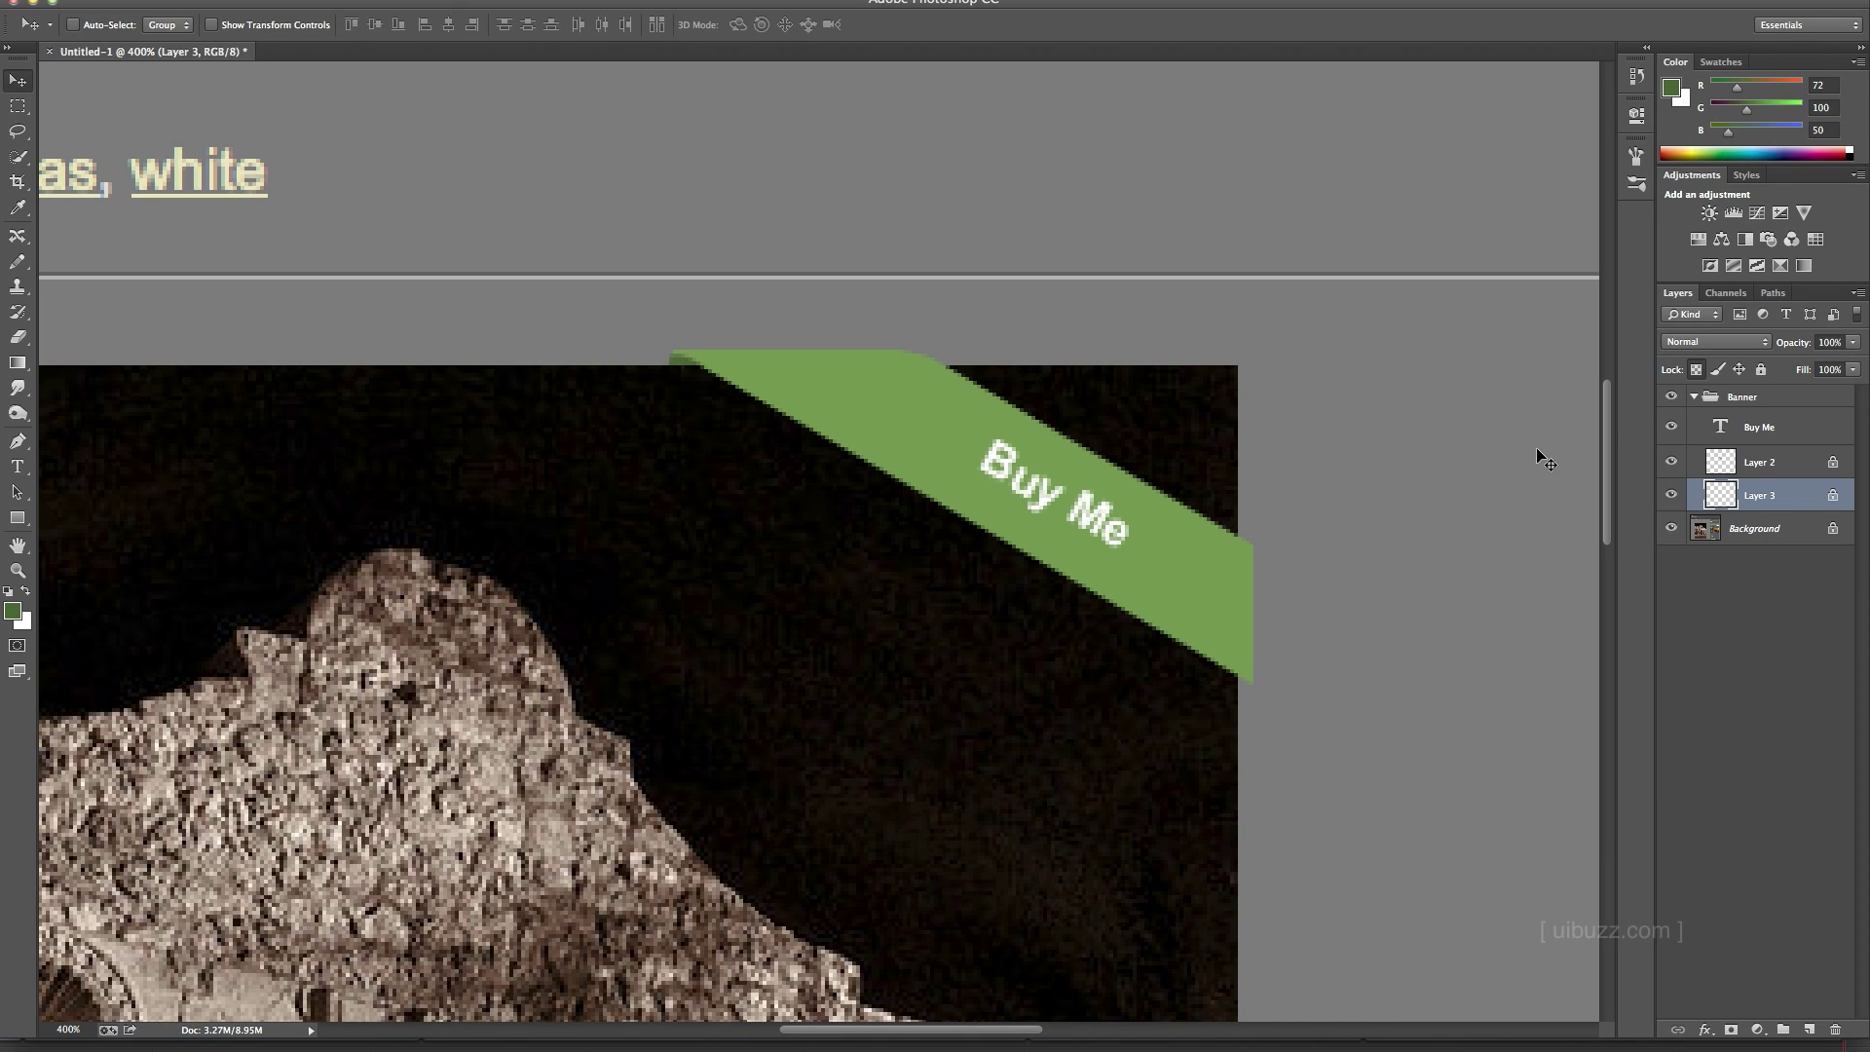
pyautogui.hotkey('ctrl', '1')
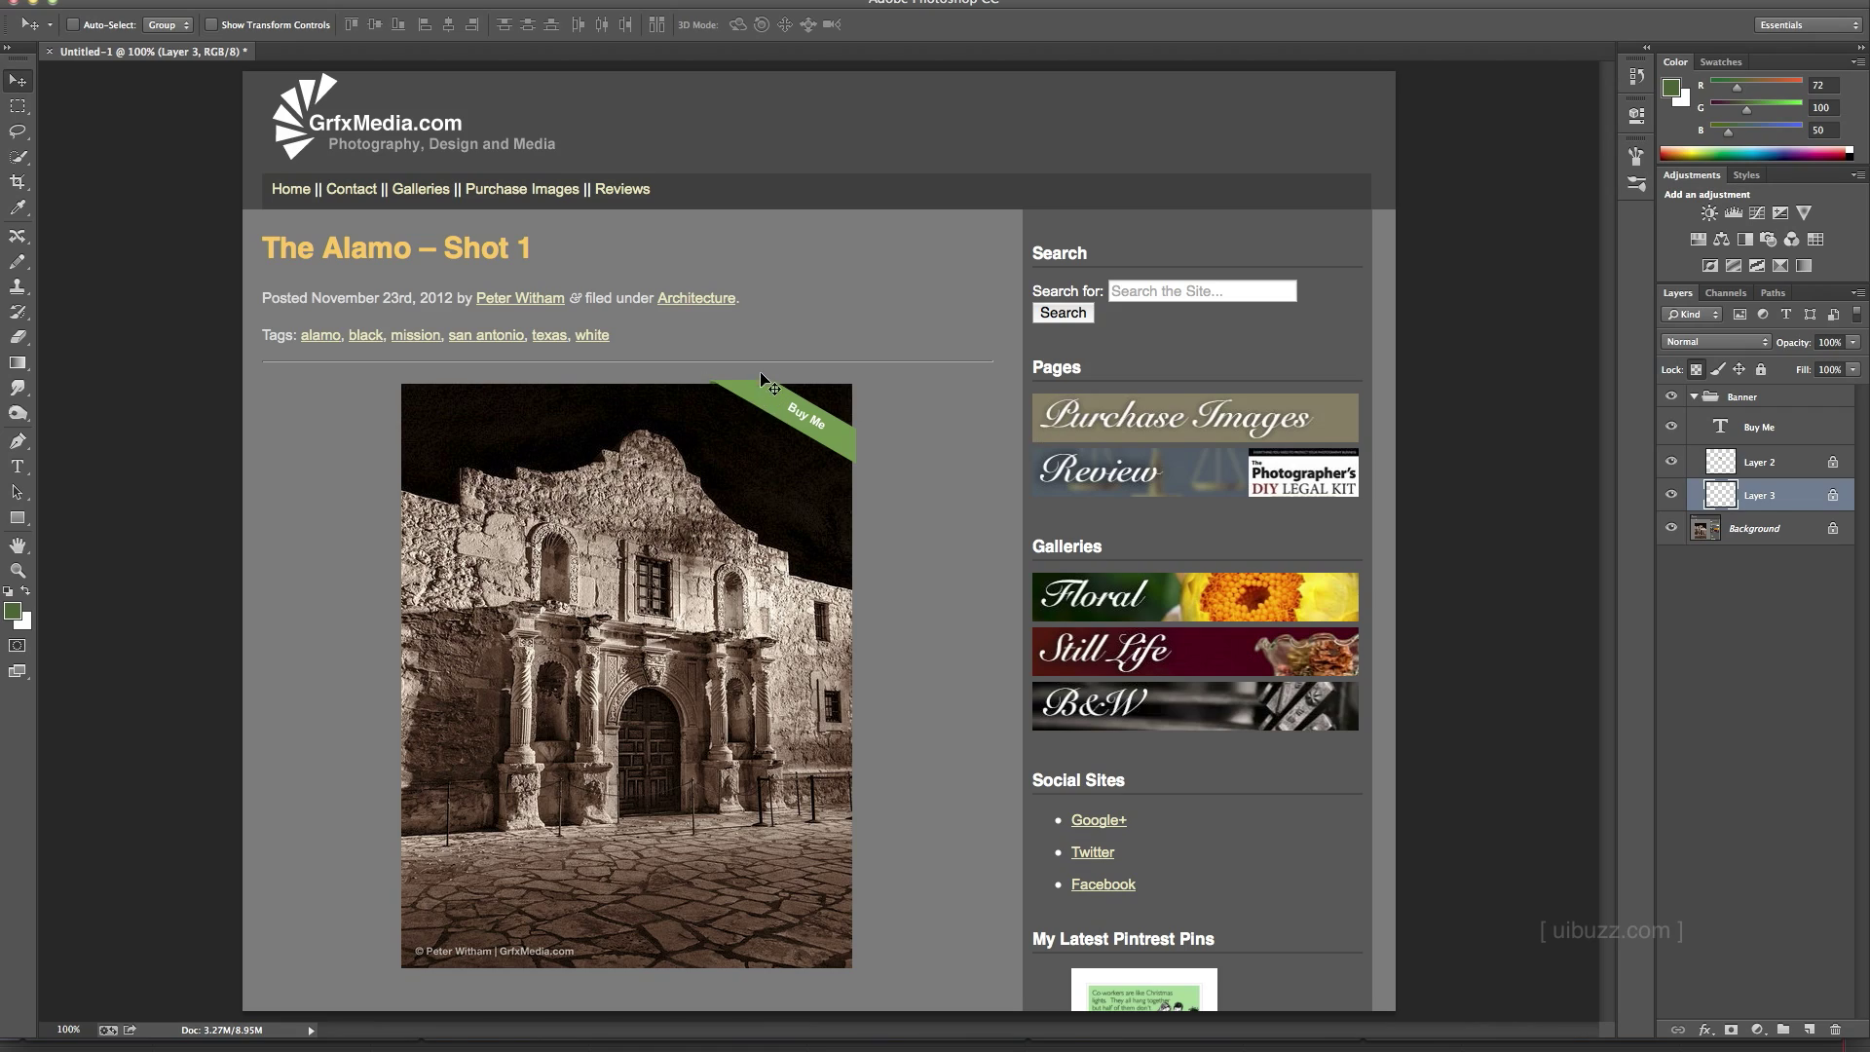
pyautogui.hotkey('ctrl', '+')
pyautogui.hotkey('ctrl', '+')
pyautogui.moveTo(689, 230); pyautogui.dragTo(923, 463)
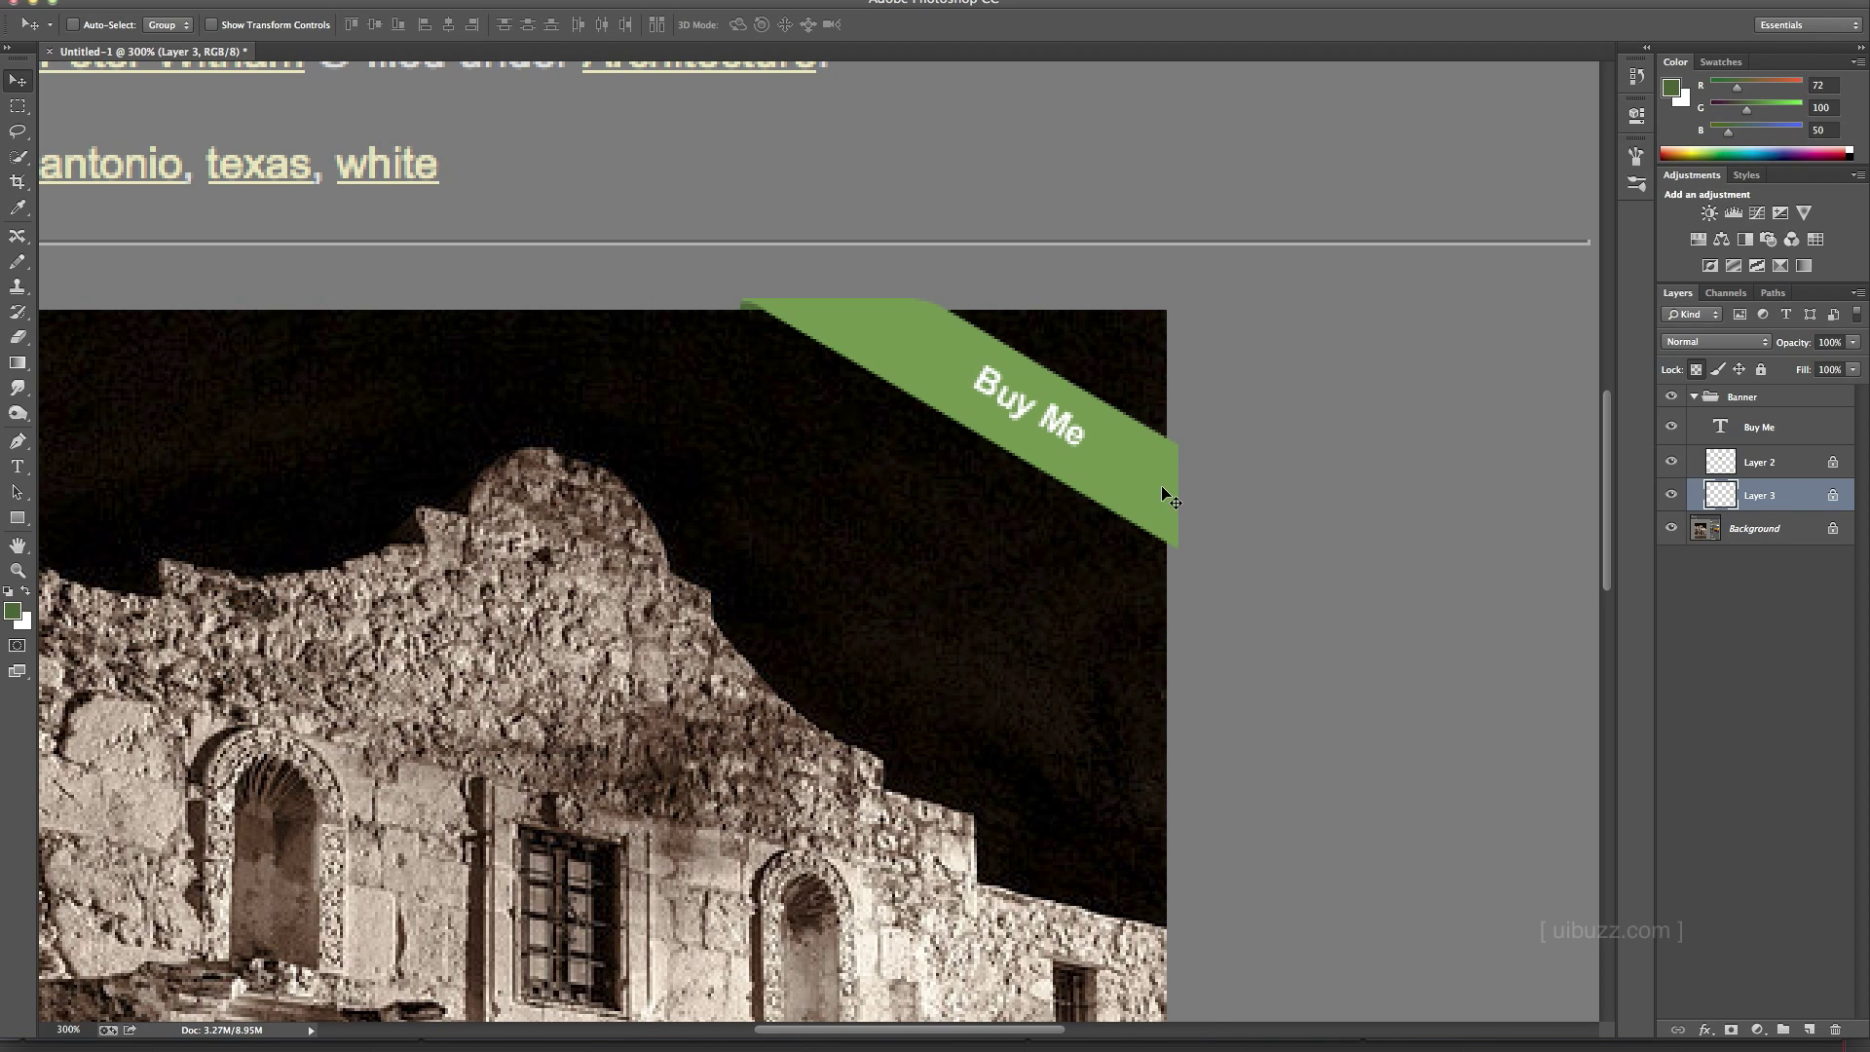
# - Add a new layer and draw a closed curved fold path at the ribbon's lower-right end
pyautogui.click(1809, 1030)
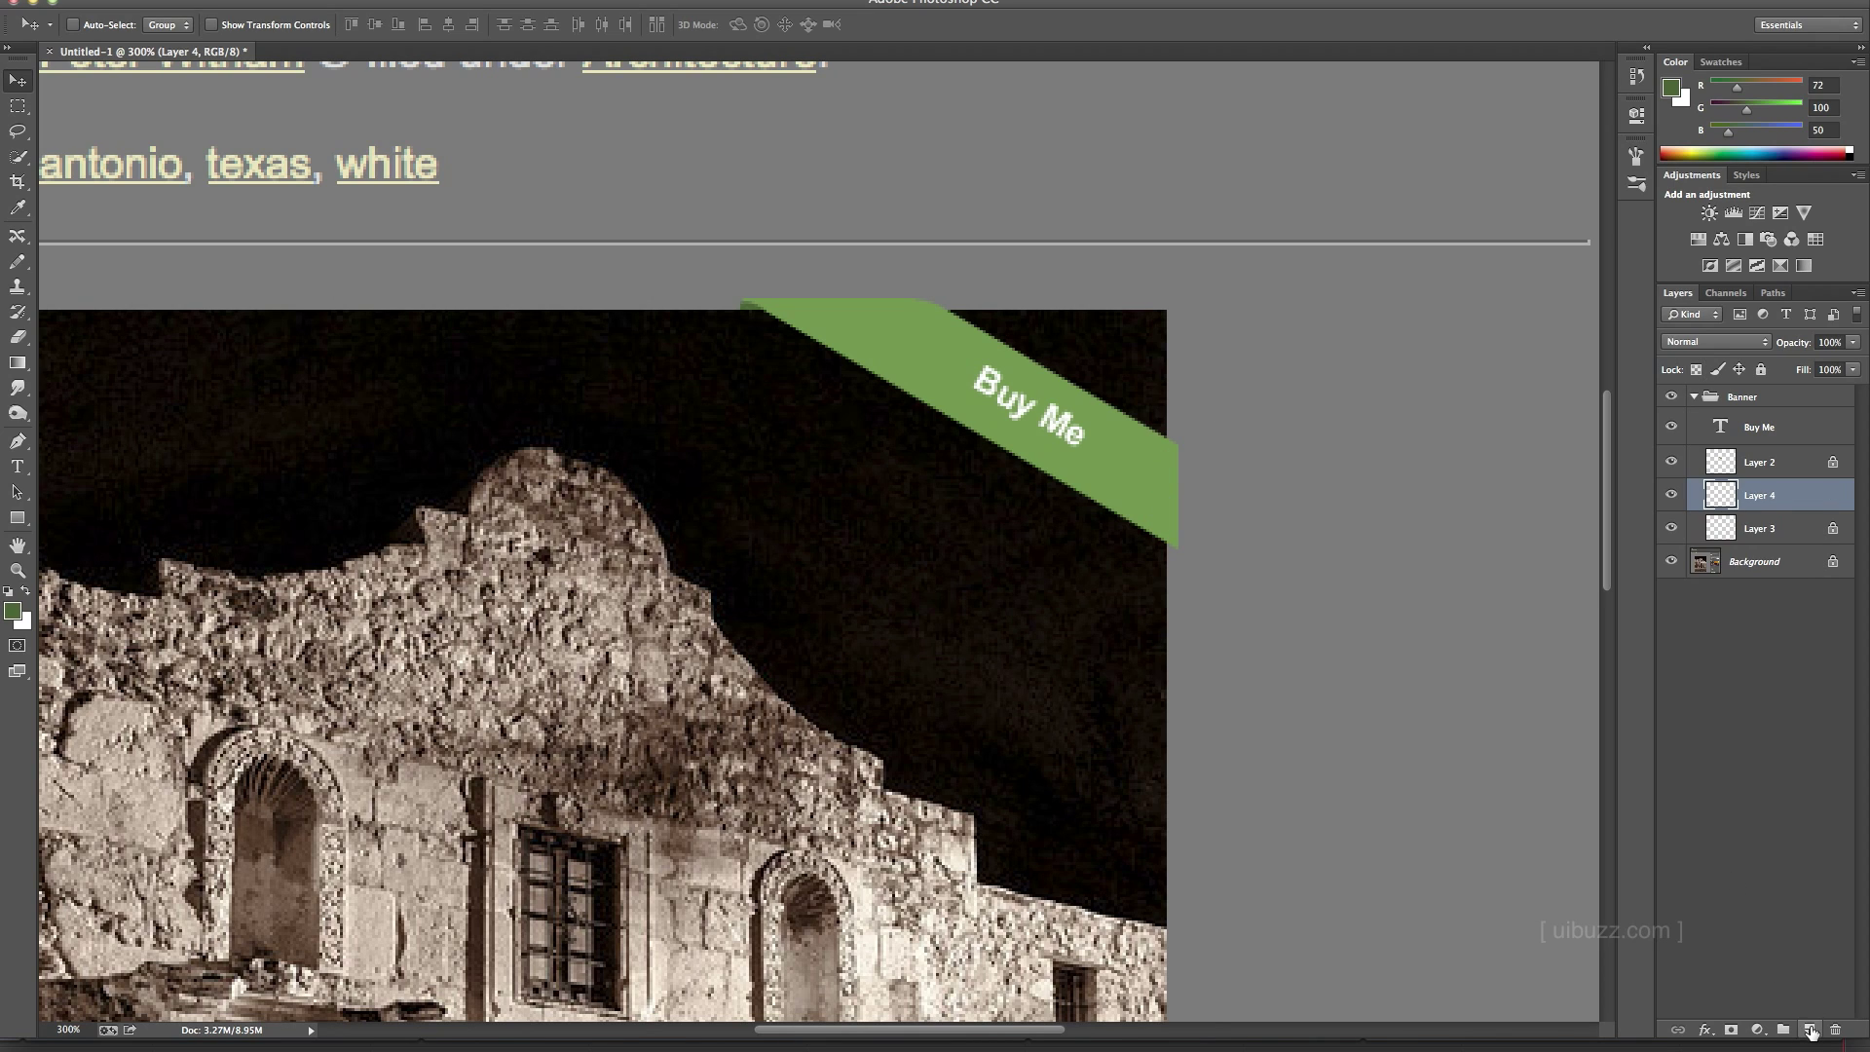
pyautogui.click(1671, 463)
pyautogui.click(1671, 464)
pyautogui.click(18, 441)
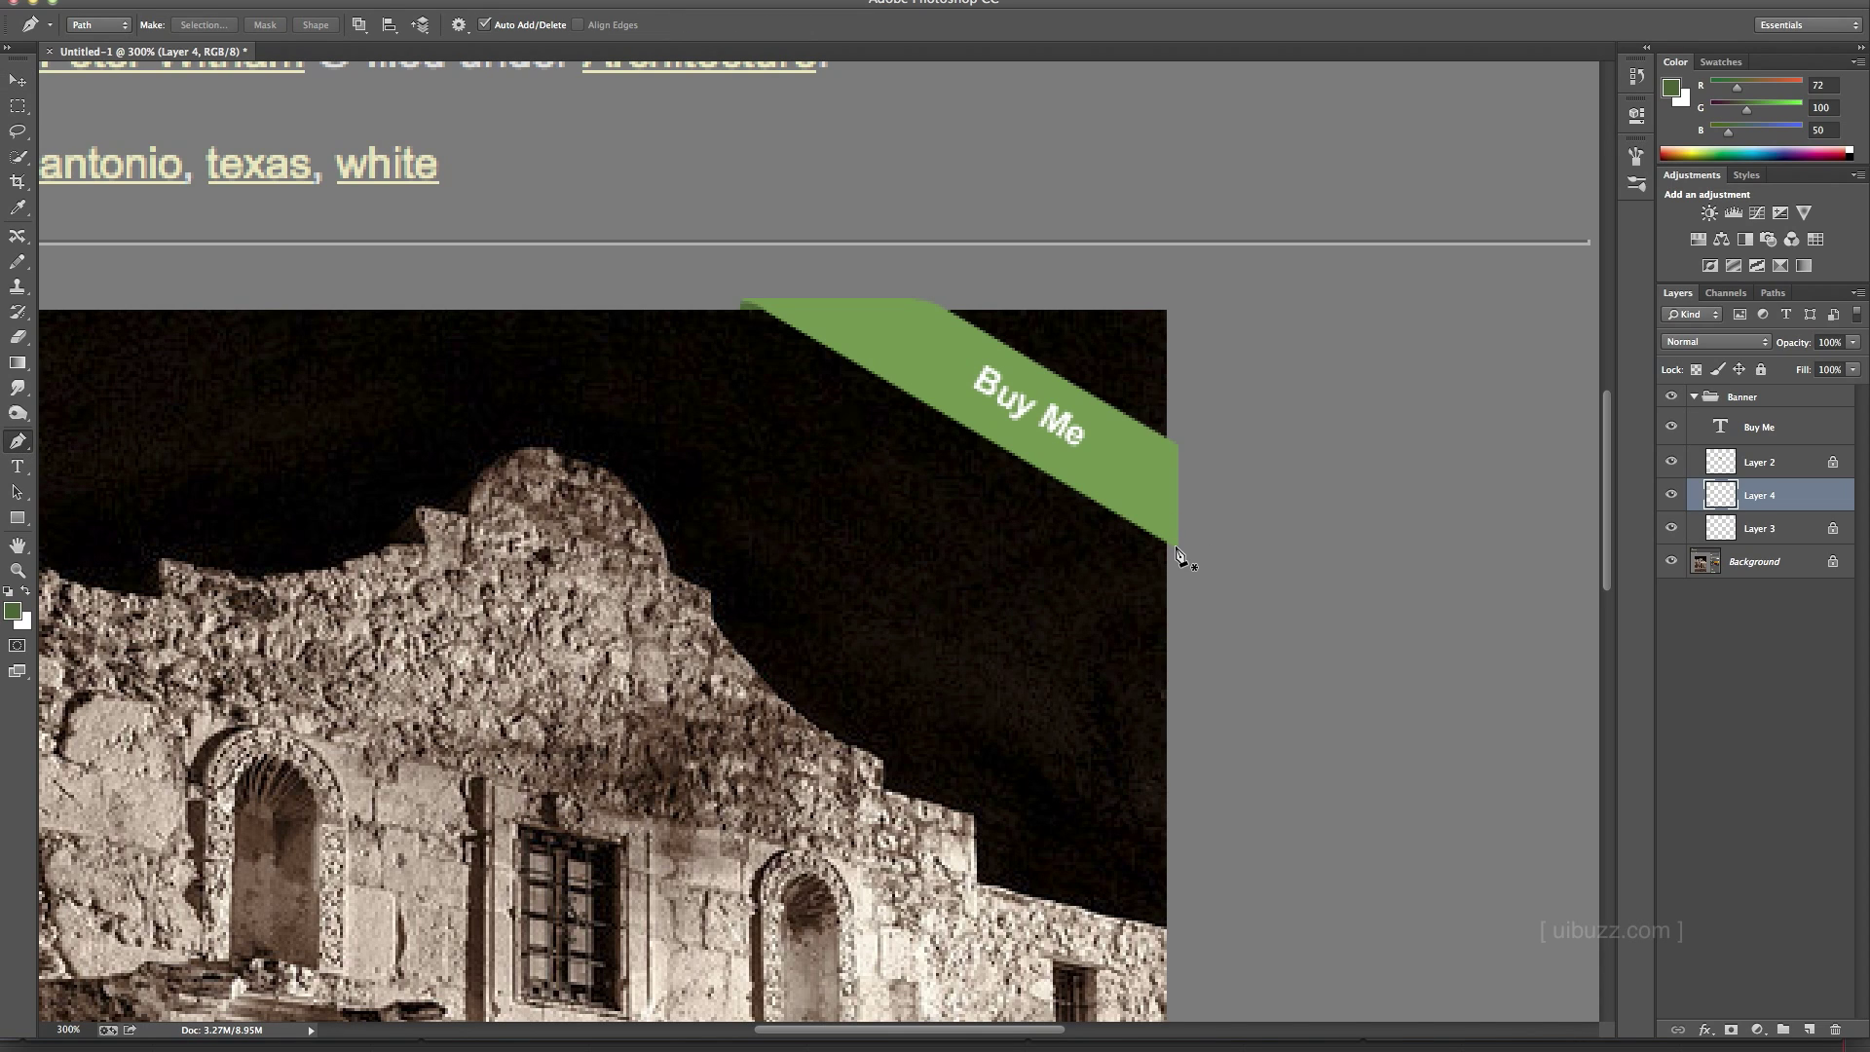
pyautogui.click(1135, 498)
pyautogui.moveTo(1179, 547); pyautogui.dragTo(1114, 553)
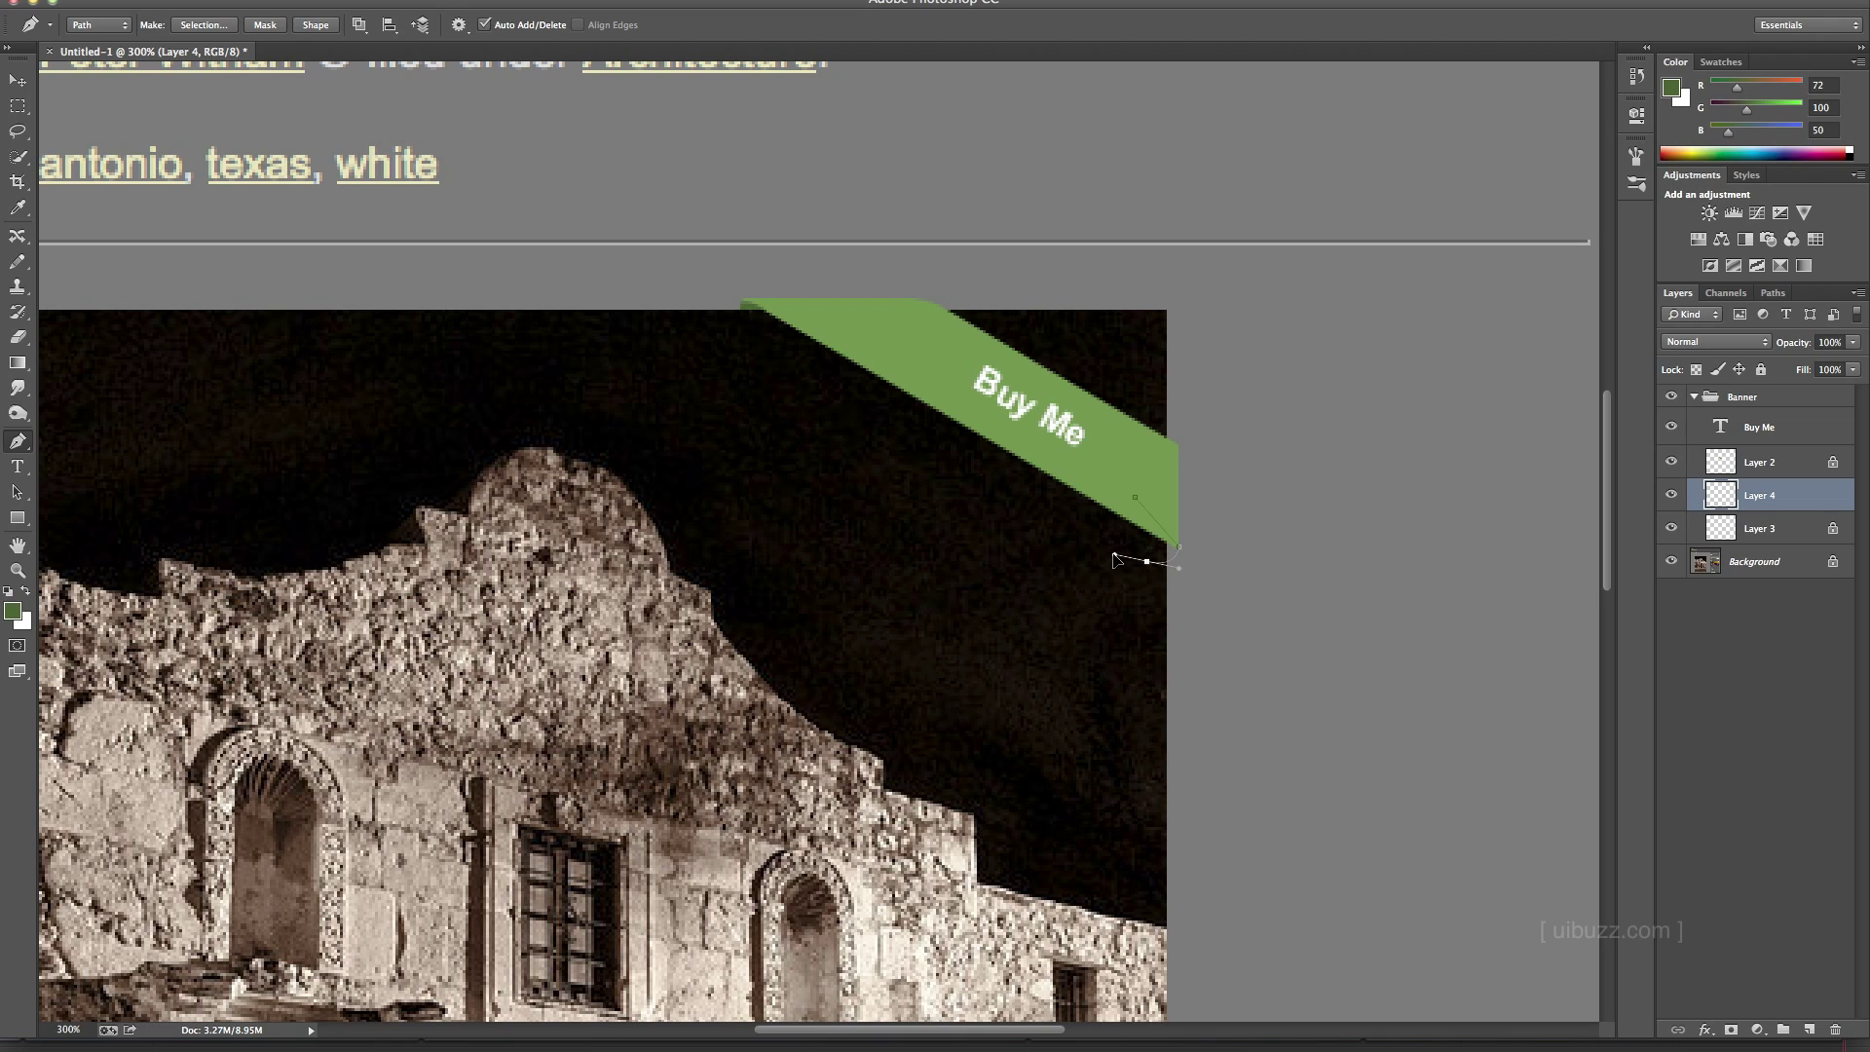
pyautogui.click(1111, 524)
pyautogui.click(1135, 497)
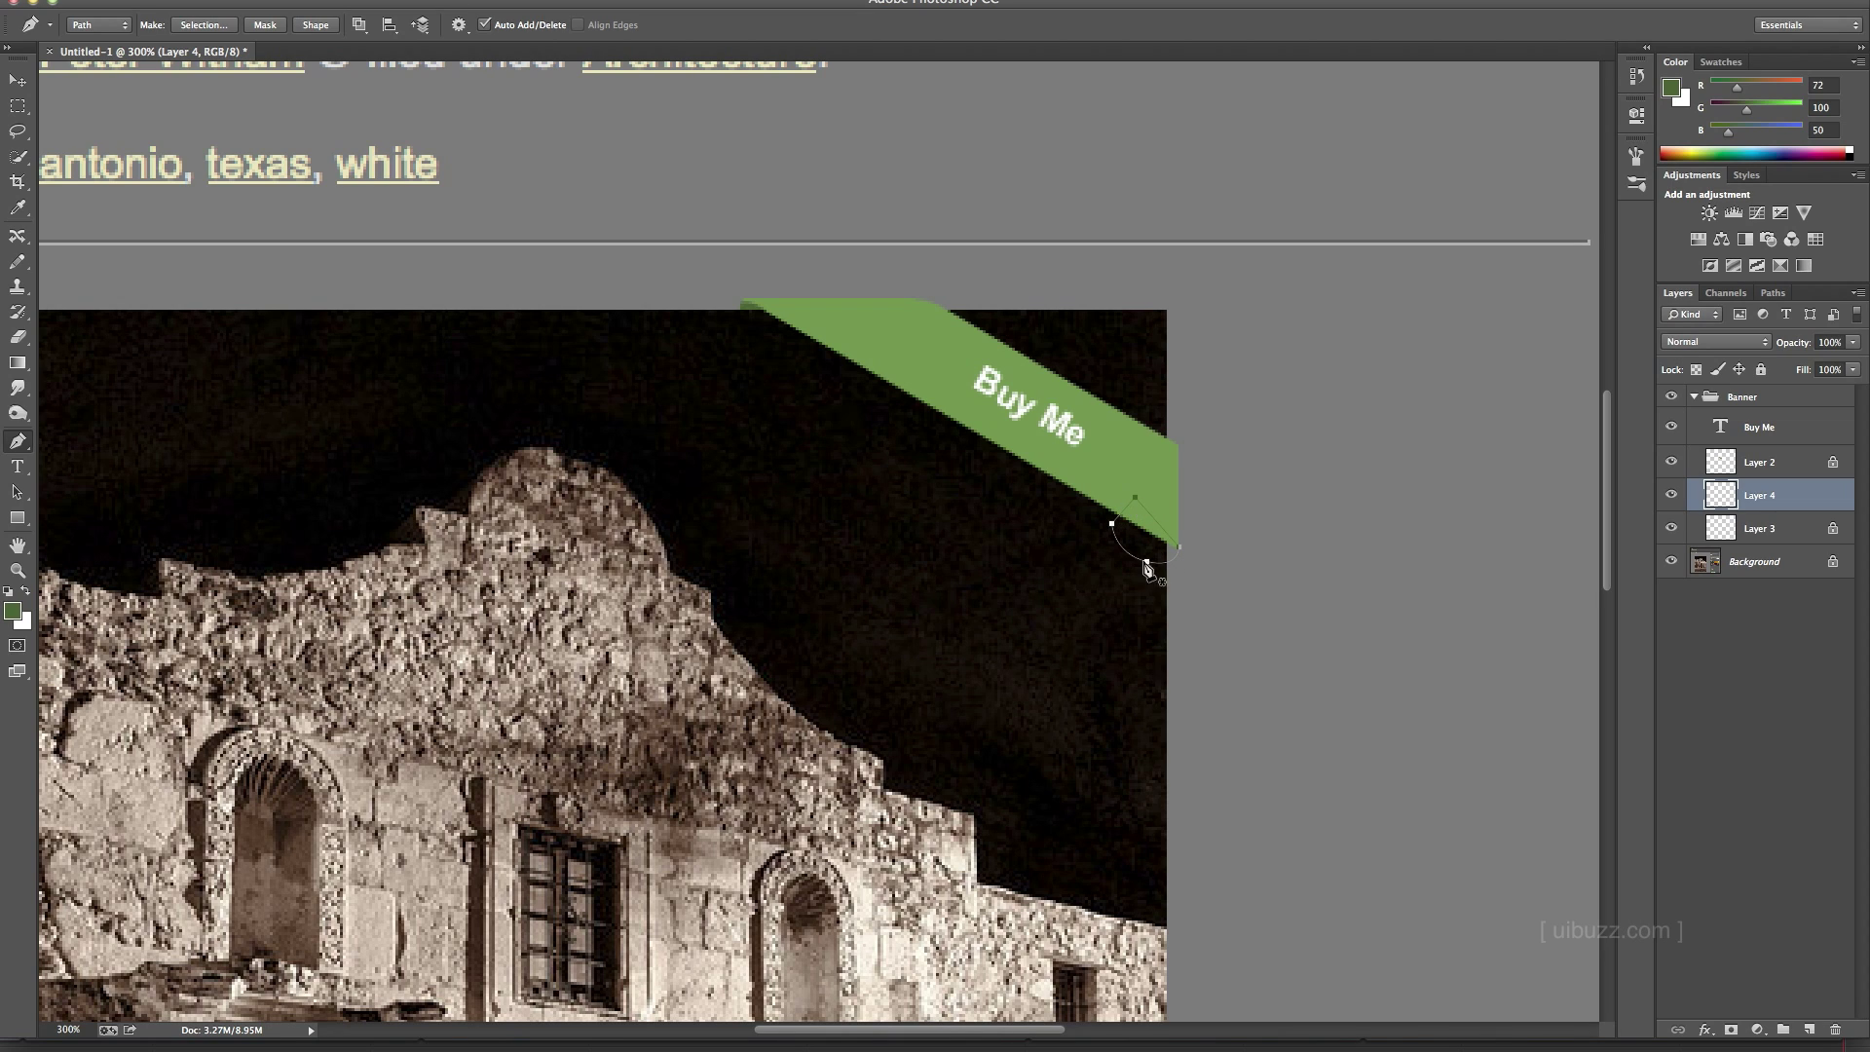
# - Load the fold path as a selection and fill it with the dark green
pyautogui.click(1774, 294)
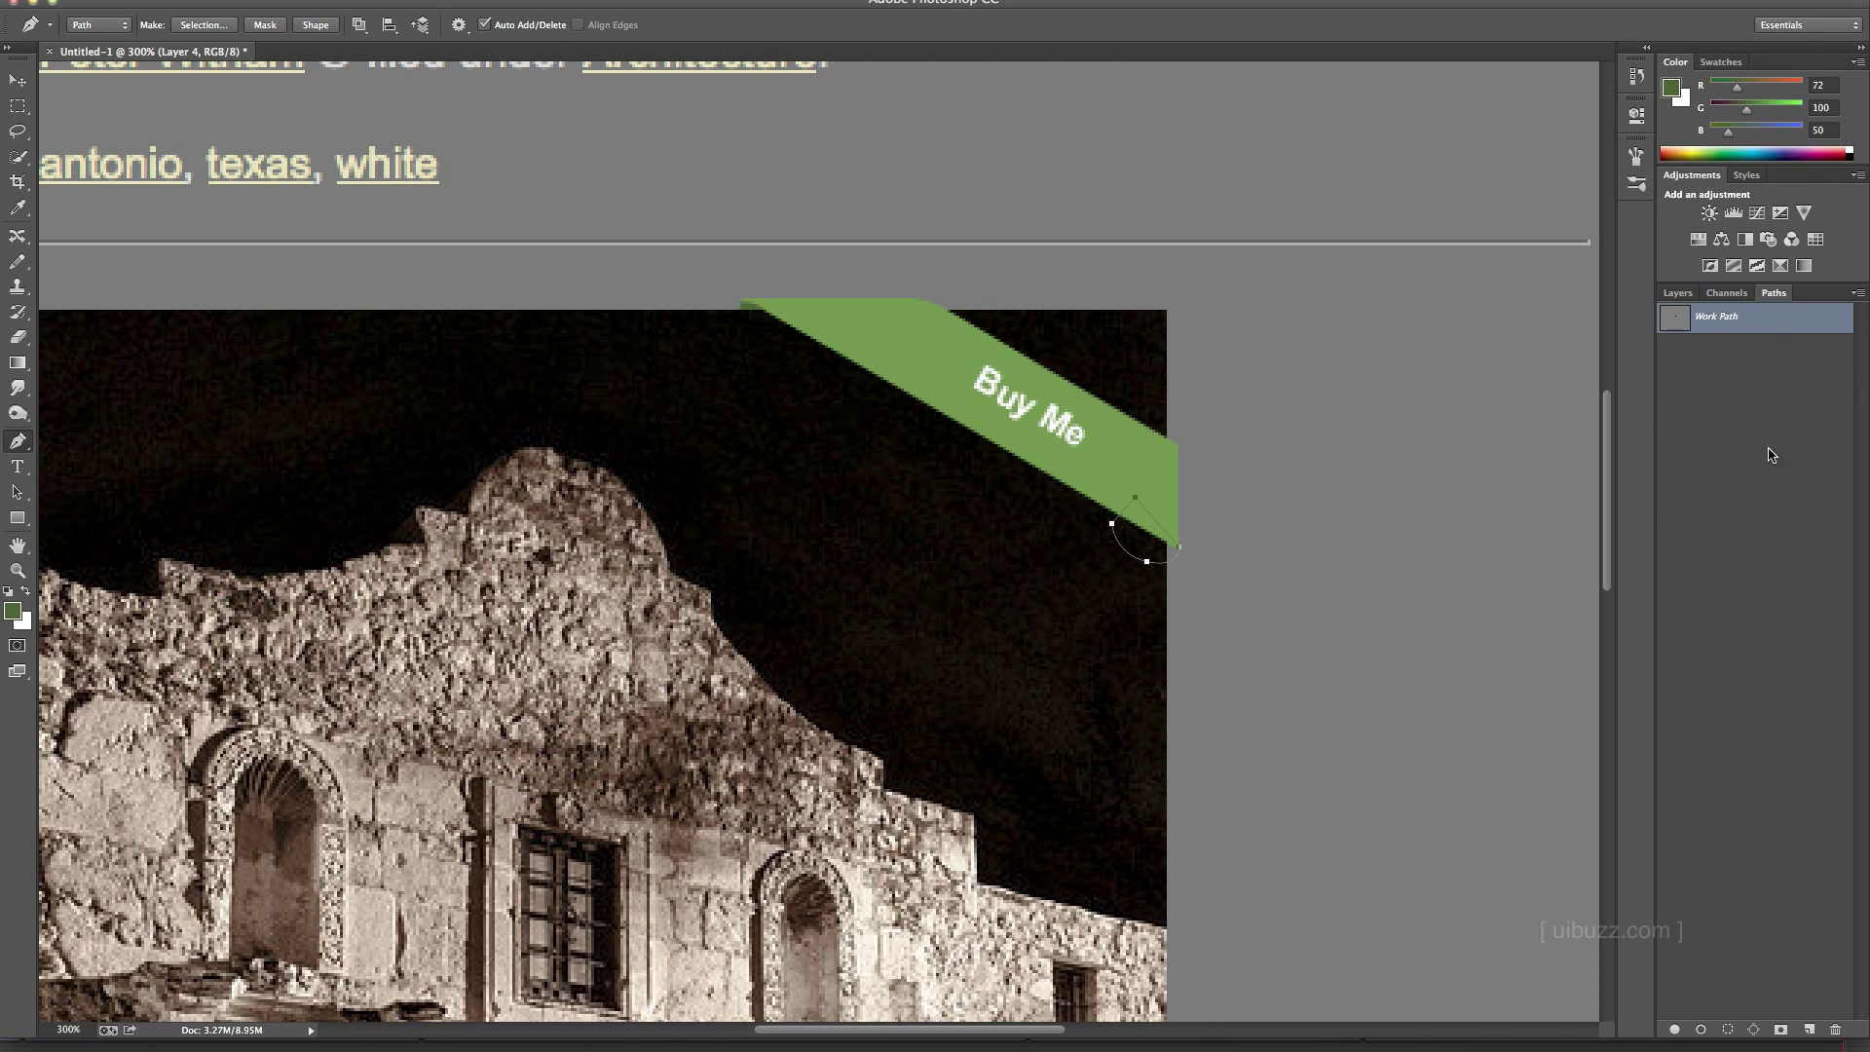
pyautogui.click(1728, 1029)
pyautogui.click(1678, 293)
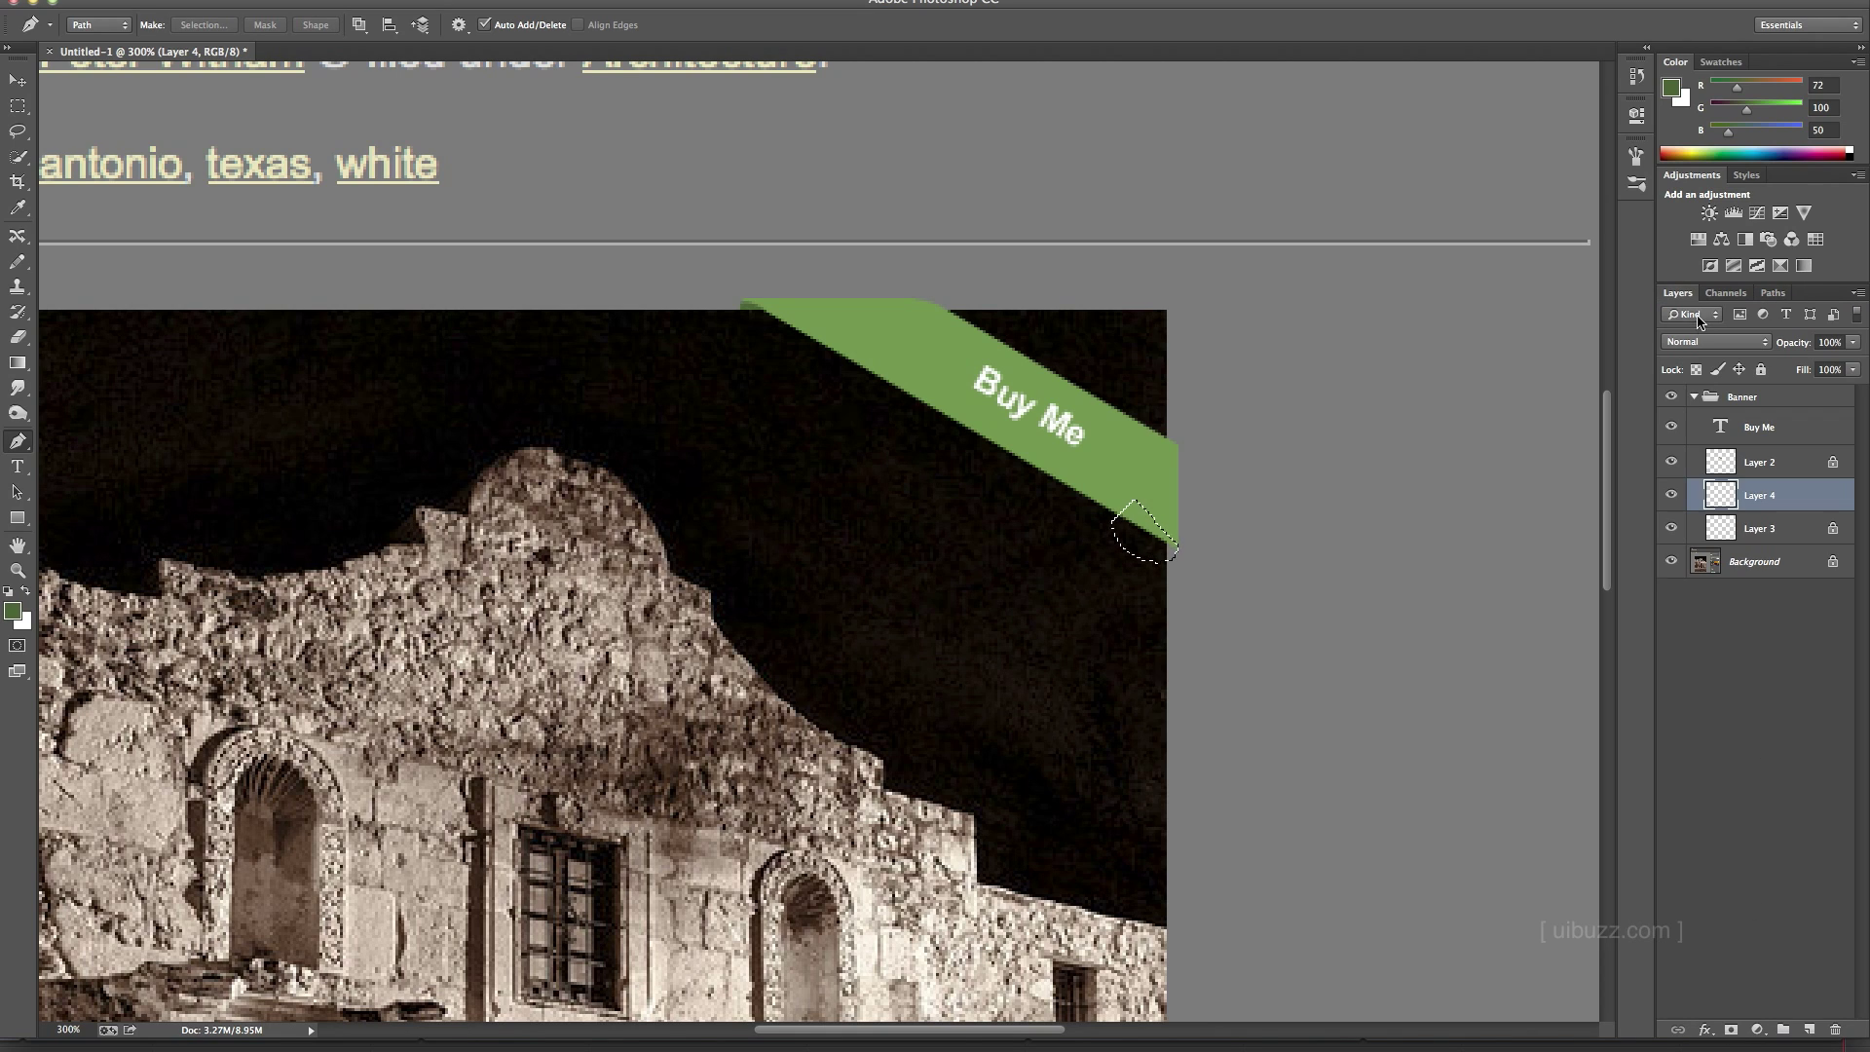
pyautogui.hotkey('alt', 'BackSpace')
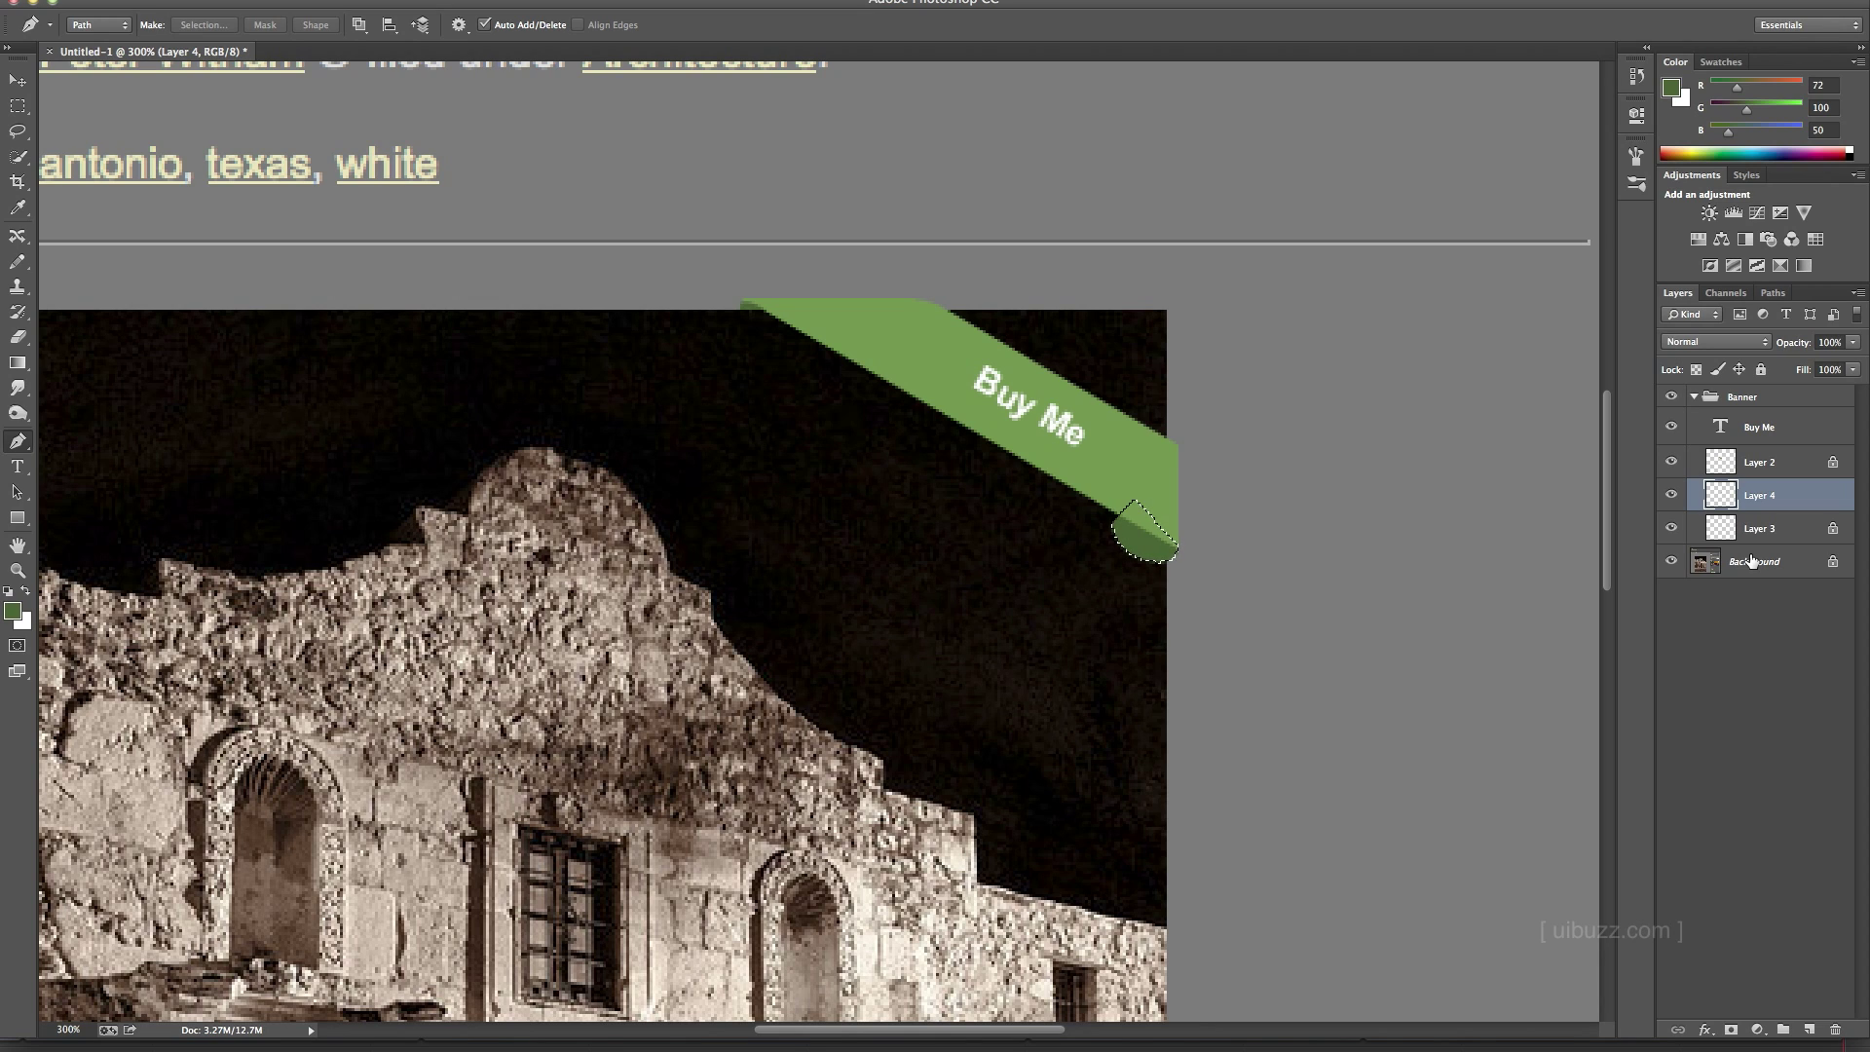
# - Marquee-select and delete the part of the fold lying over the photo, then deselect
pyautogui.click(17, 105)
pyautogui.moveTo(886, 350); pyautogui.dragTo(1165, 679)
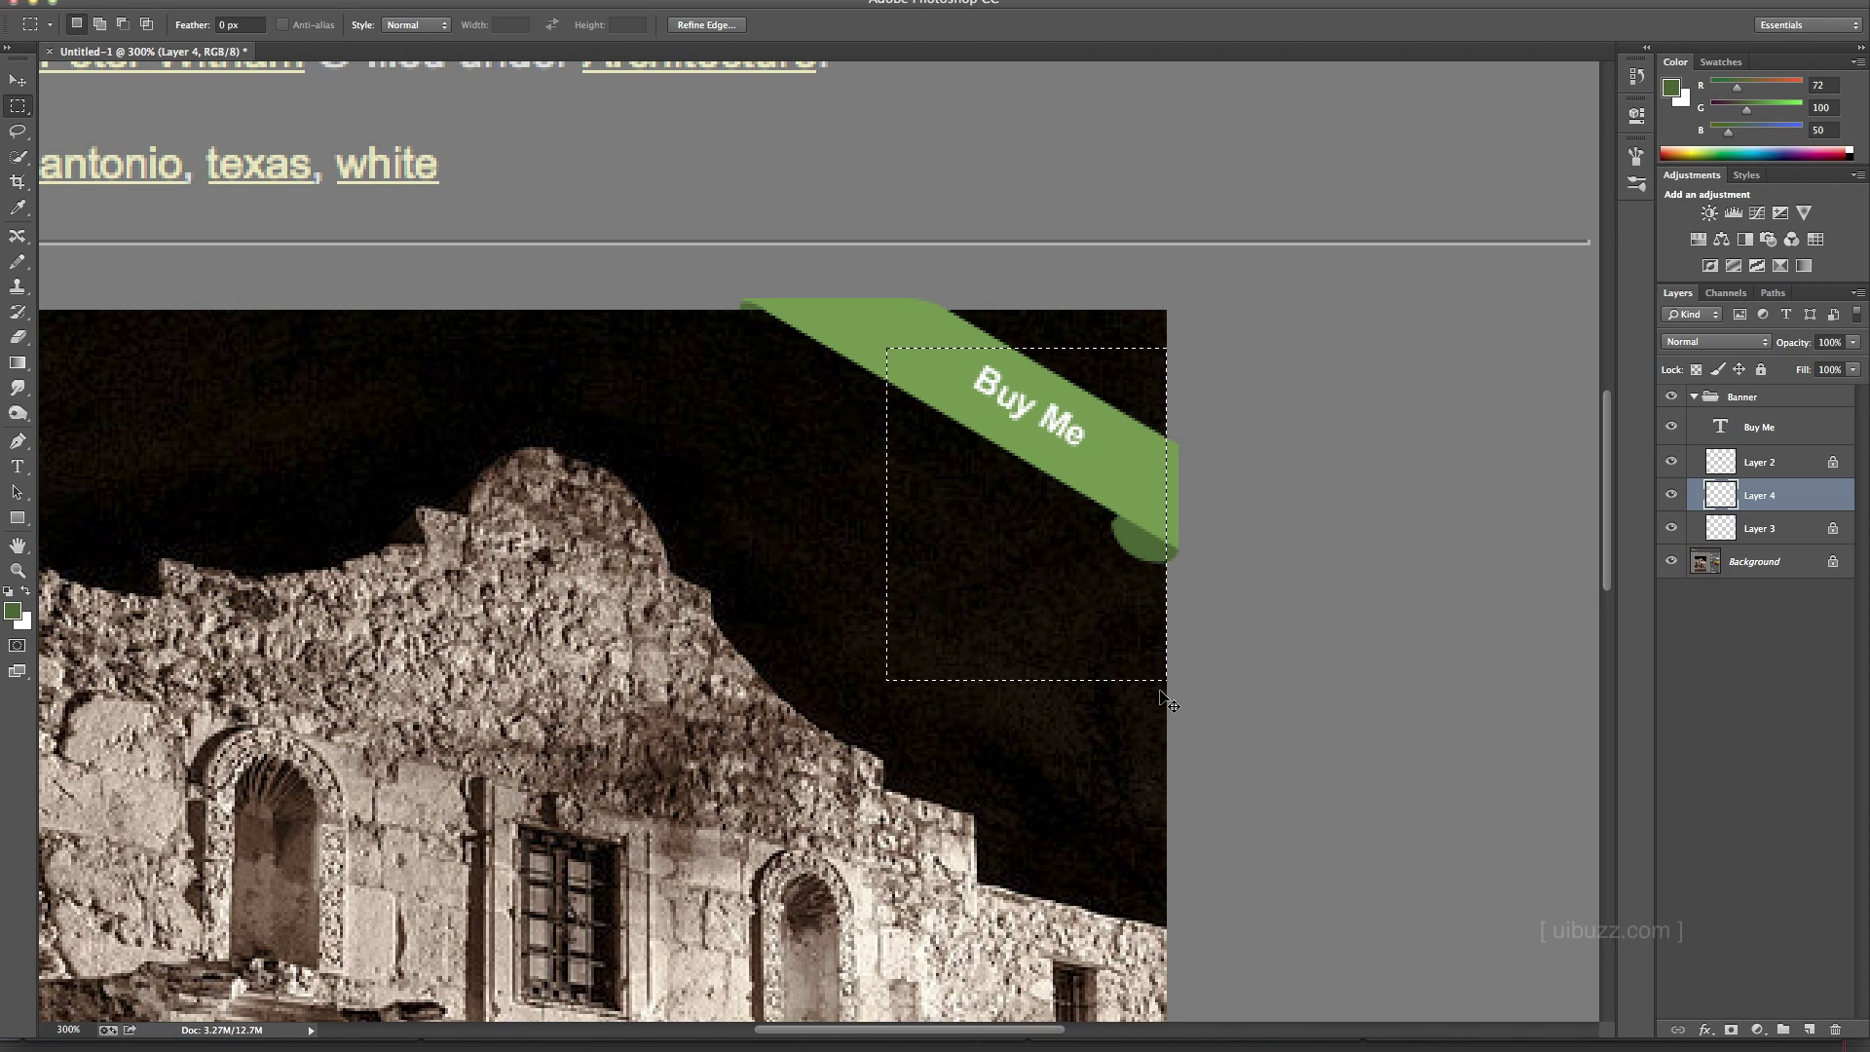
pyautogui.press('Delete')
pyautogui.hotkey('ctrl', 'd')
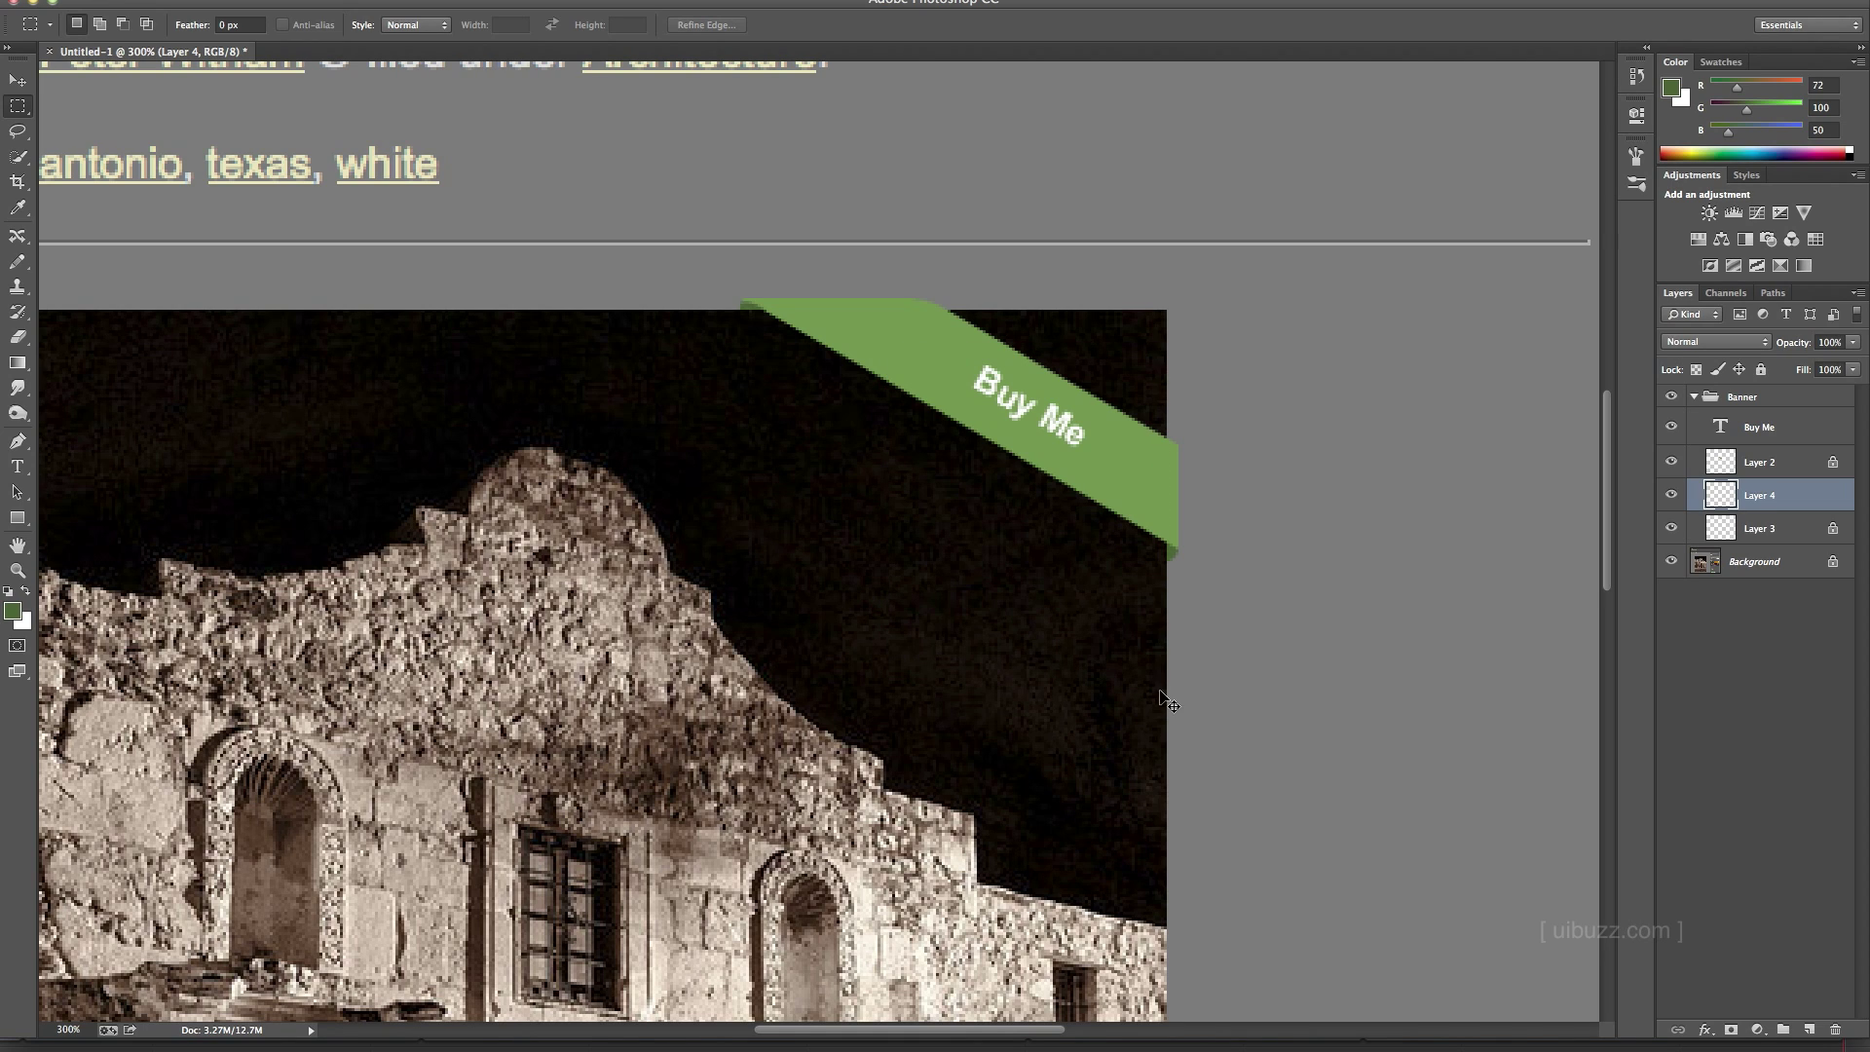
# - Select Layer 2, the green ribbon, and open its Blending Options
pyautogui.hotkey('ctrl', '1')
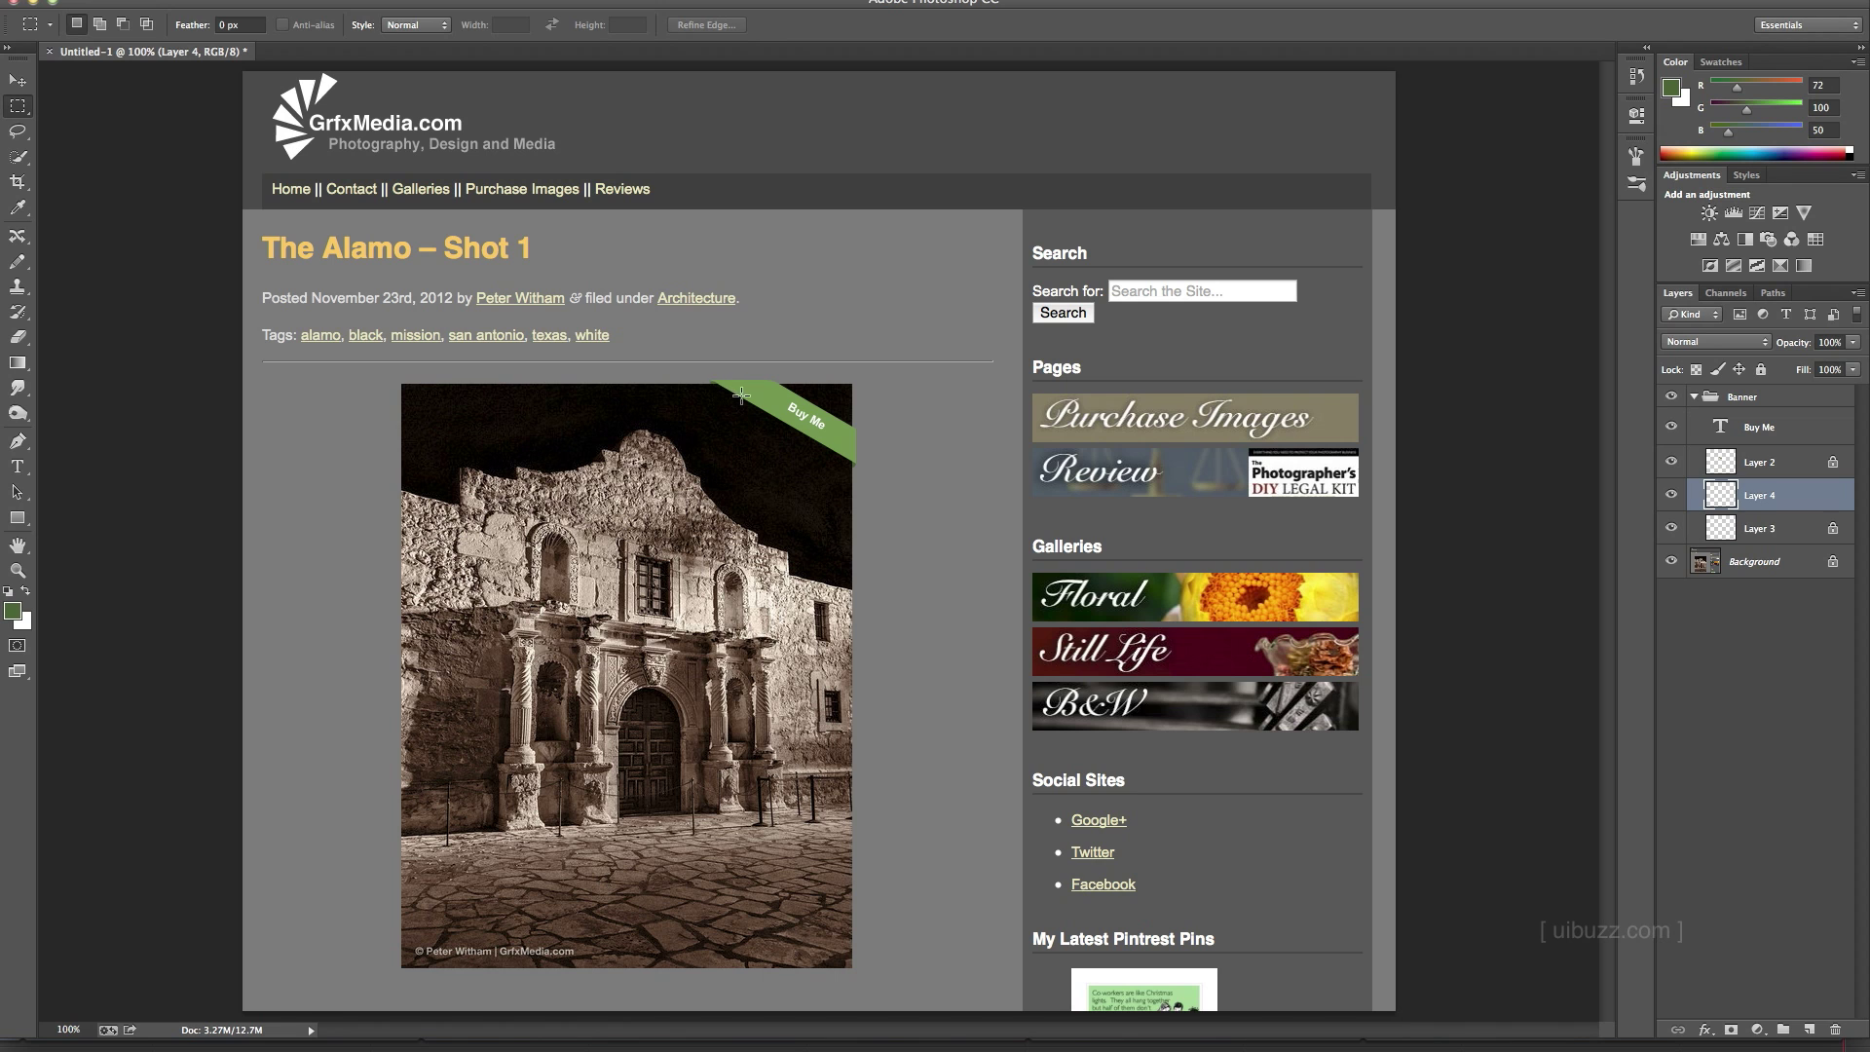
pyautogui.hotkey('ctrl', '+')
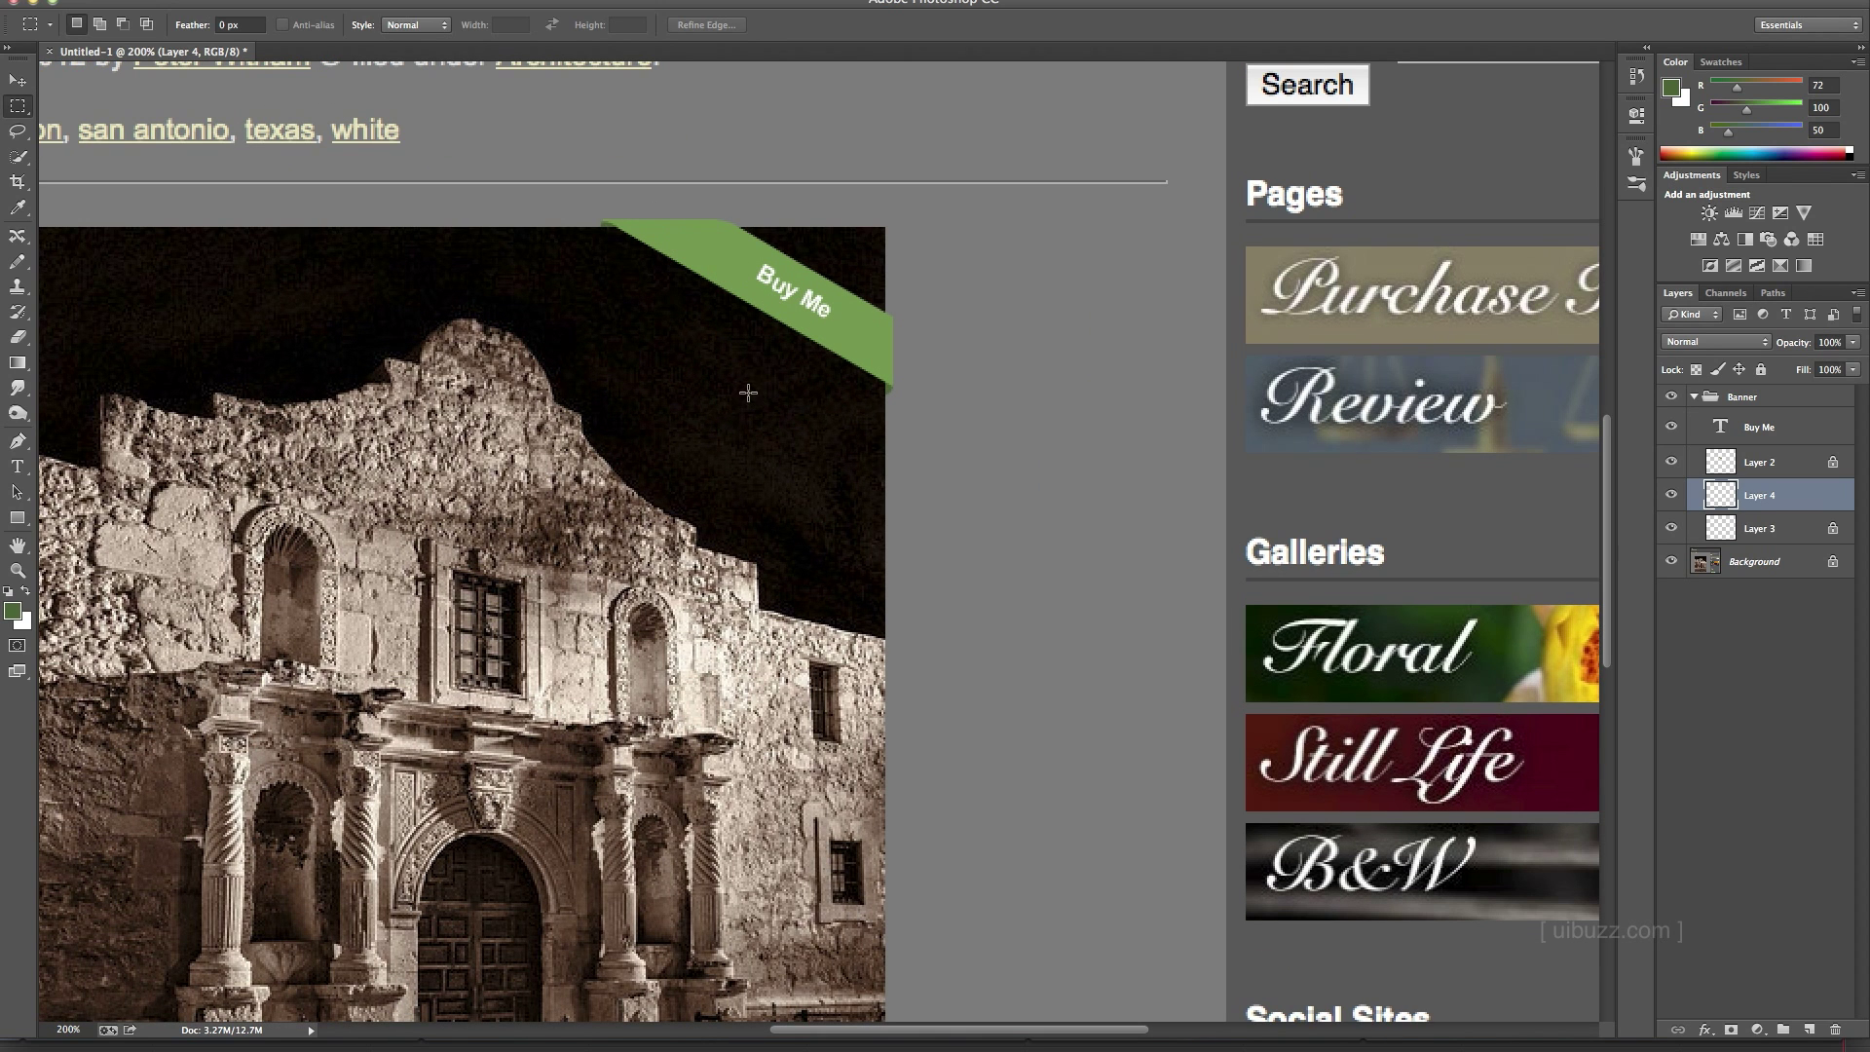
pyautogui.click(1761, 465)
pyautogui.click(1672, 462)
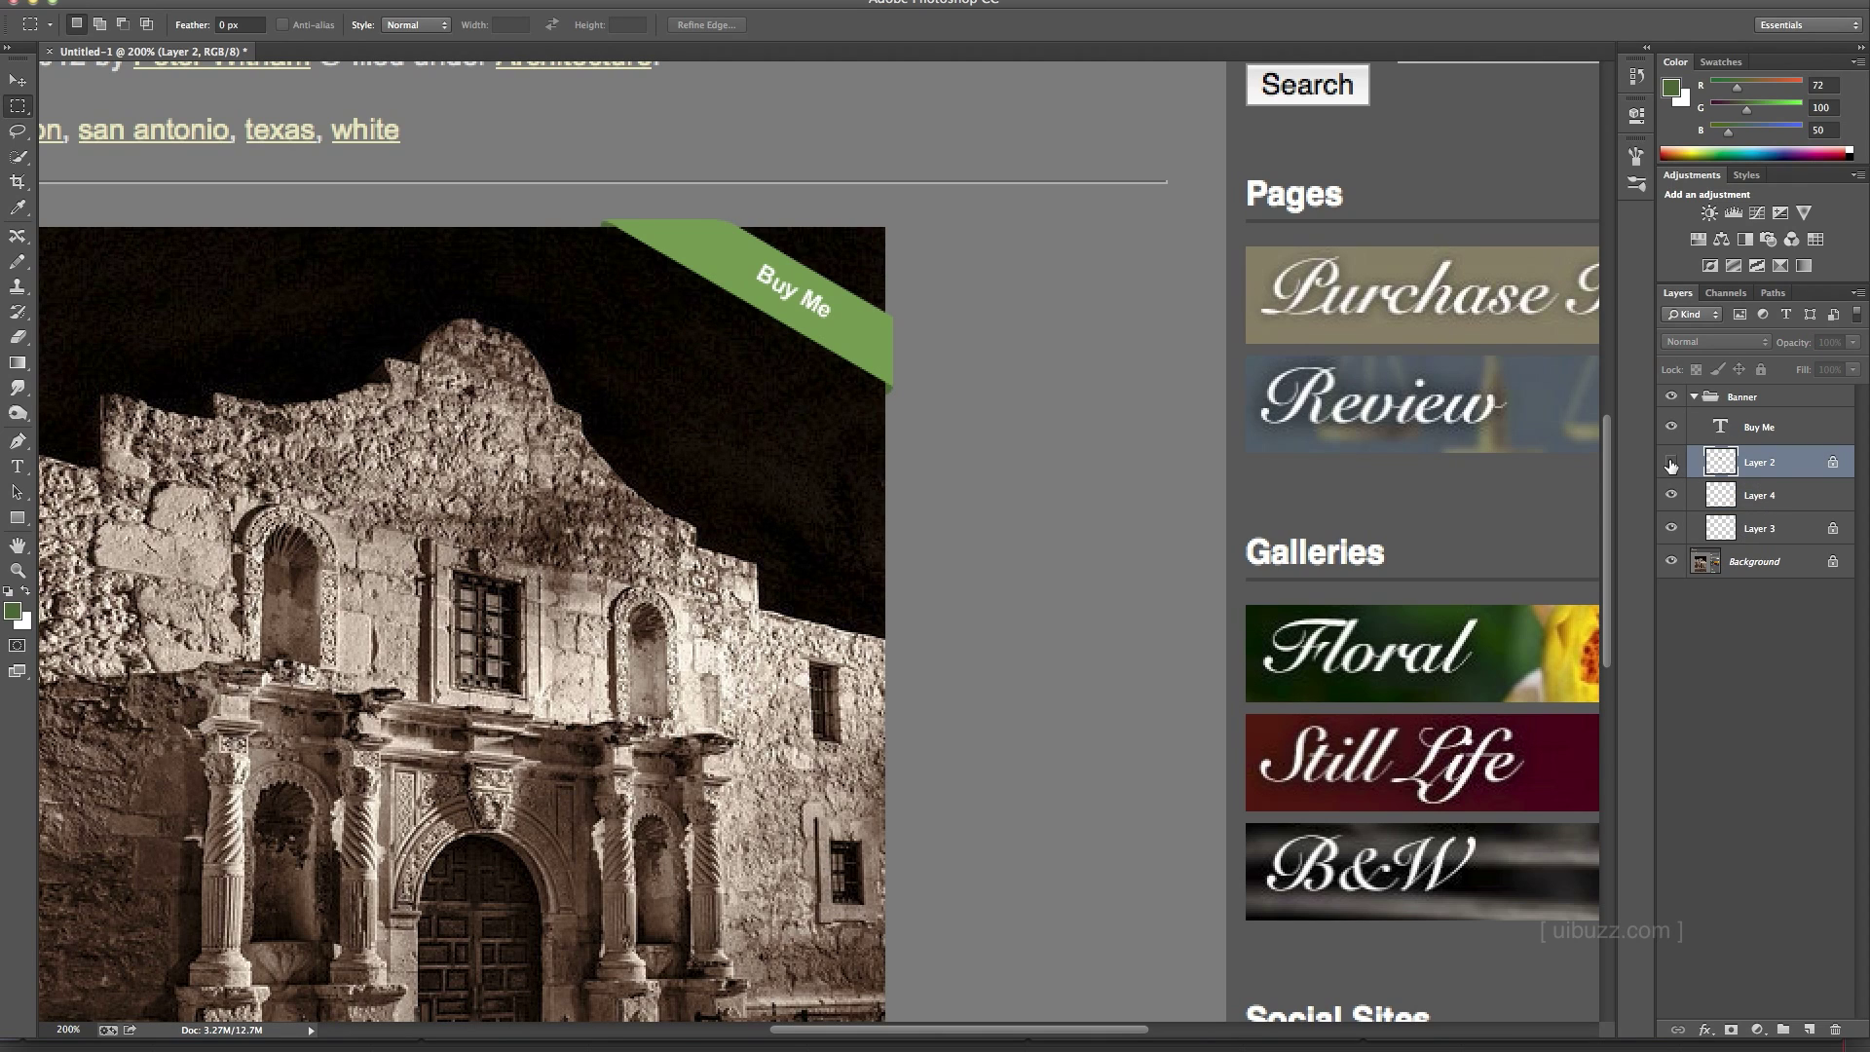
pyautogui.click(1671, 462)
pyautogui.rightClick(1758, 469)
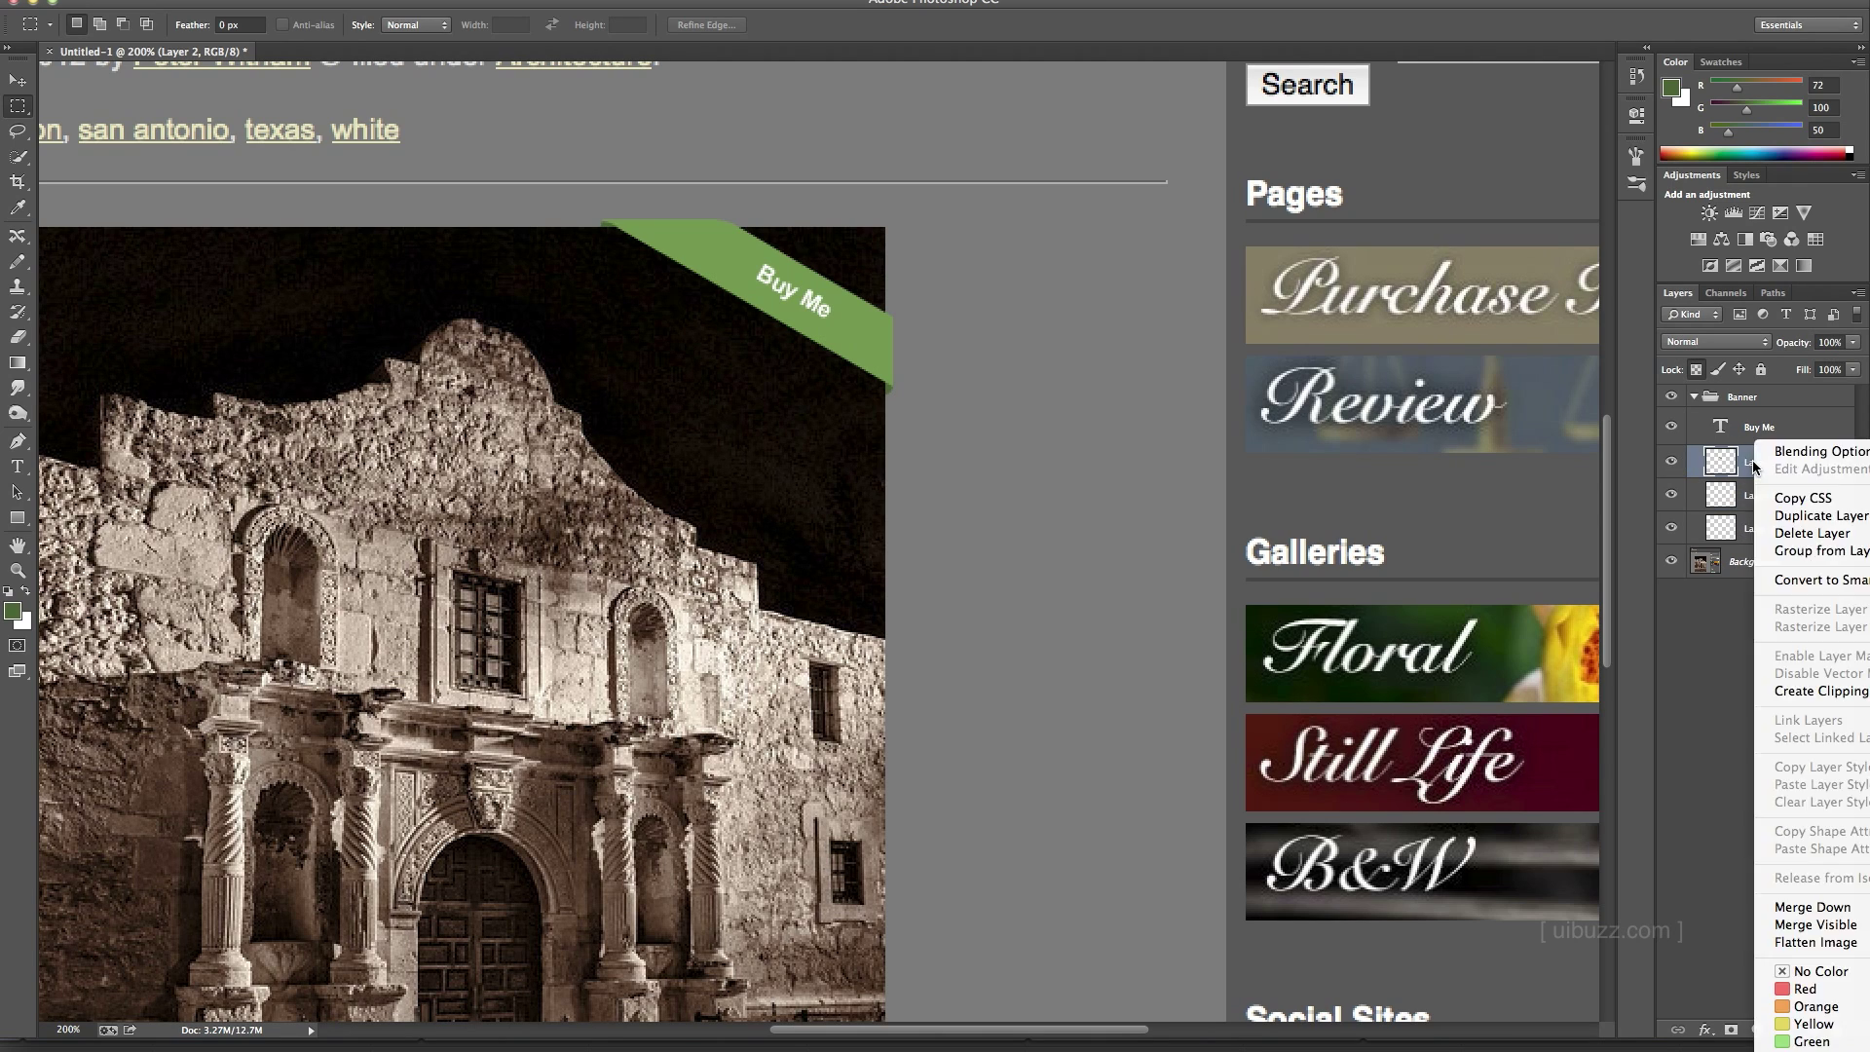
pyautogui.click(1793, 455)
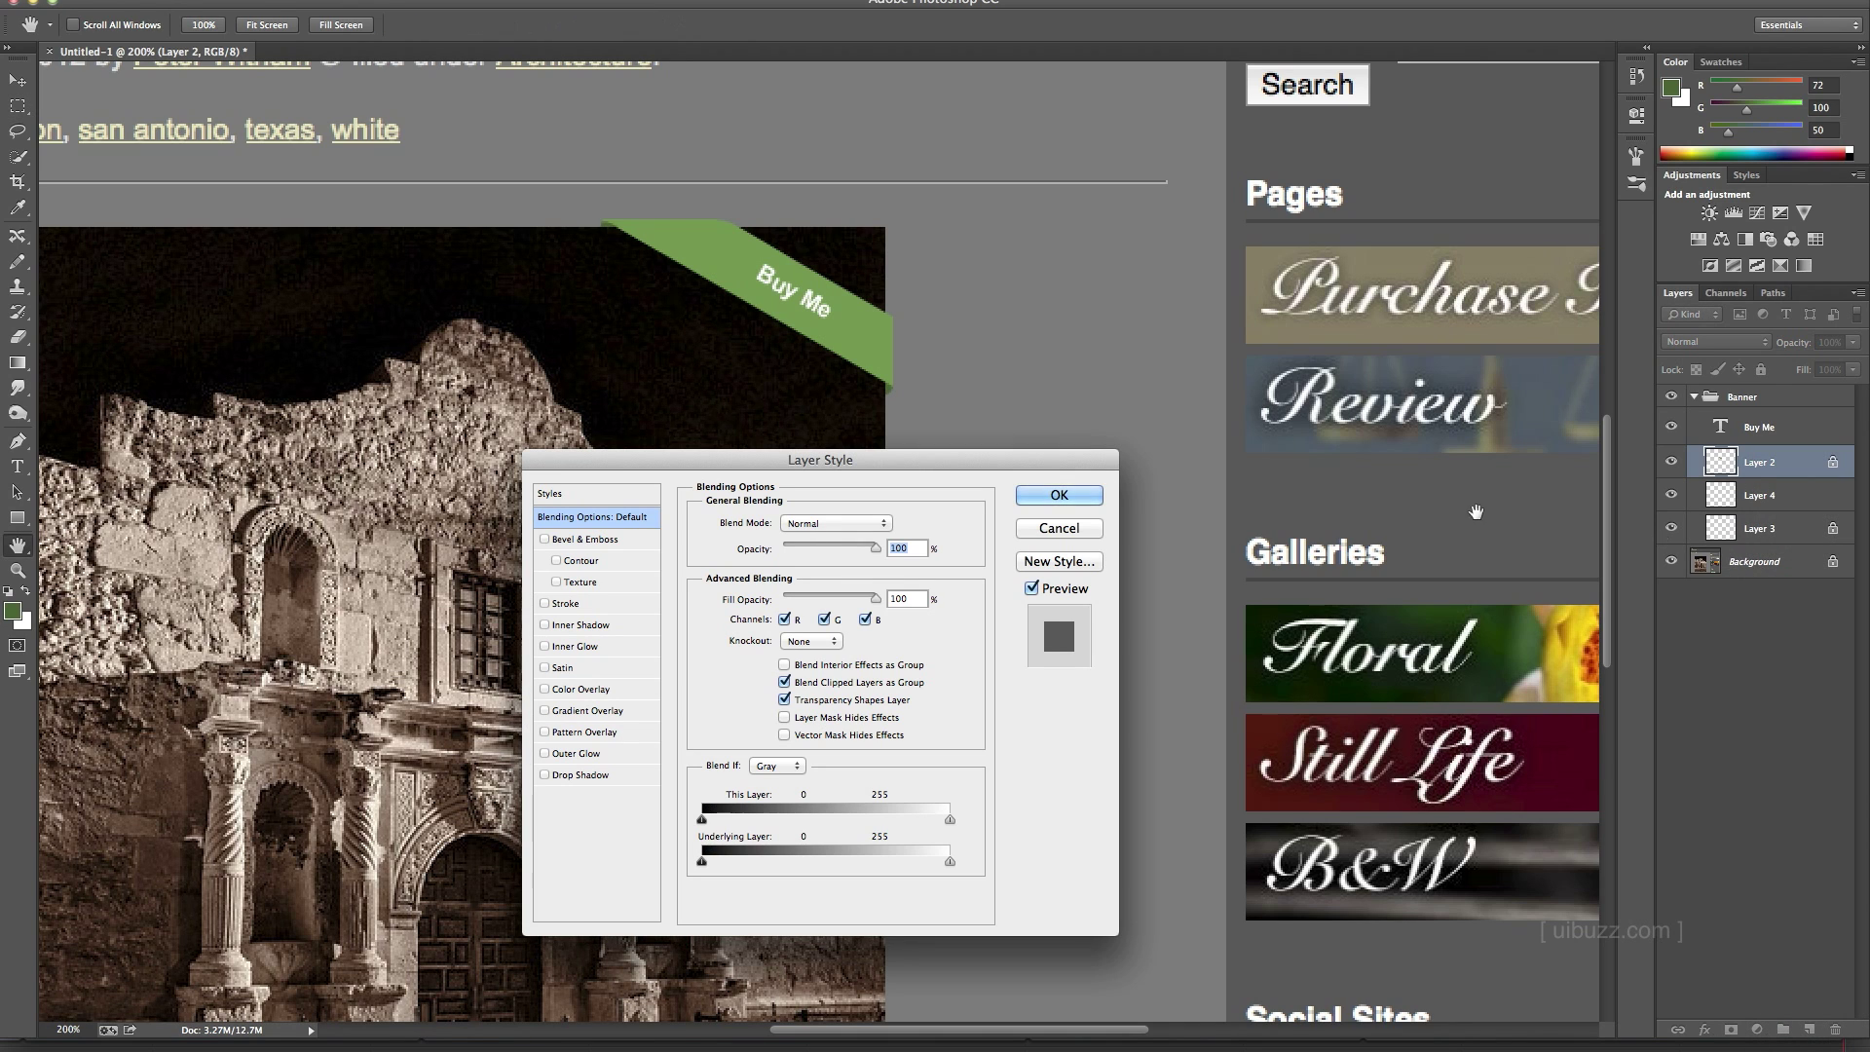
pyautogui.moveTo(868, 453); pyautogui.dragTo(1345, 460)
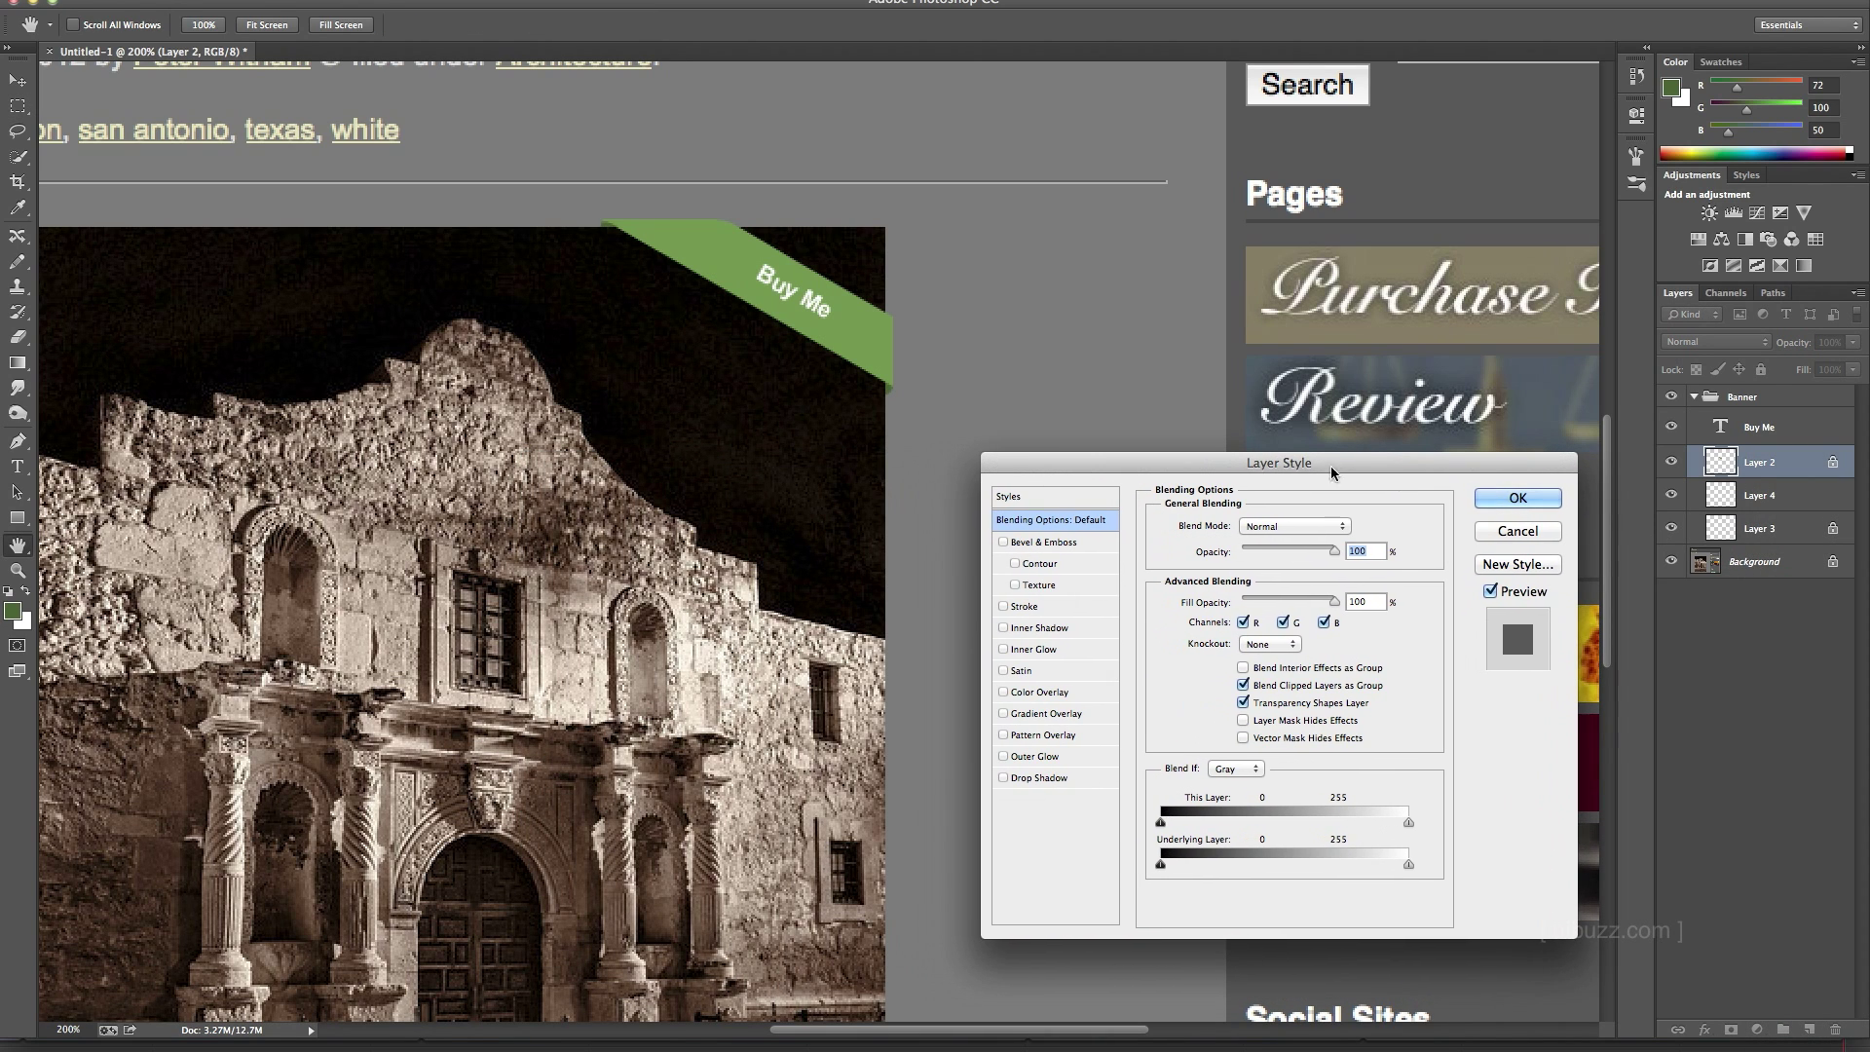
# - Enable Drop Shadow with a 135° angle, 3 px size and 3 px distance
pyautogui.click(1048, 776)
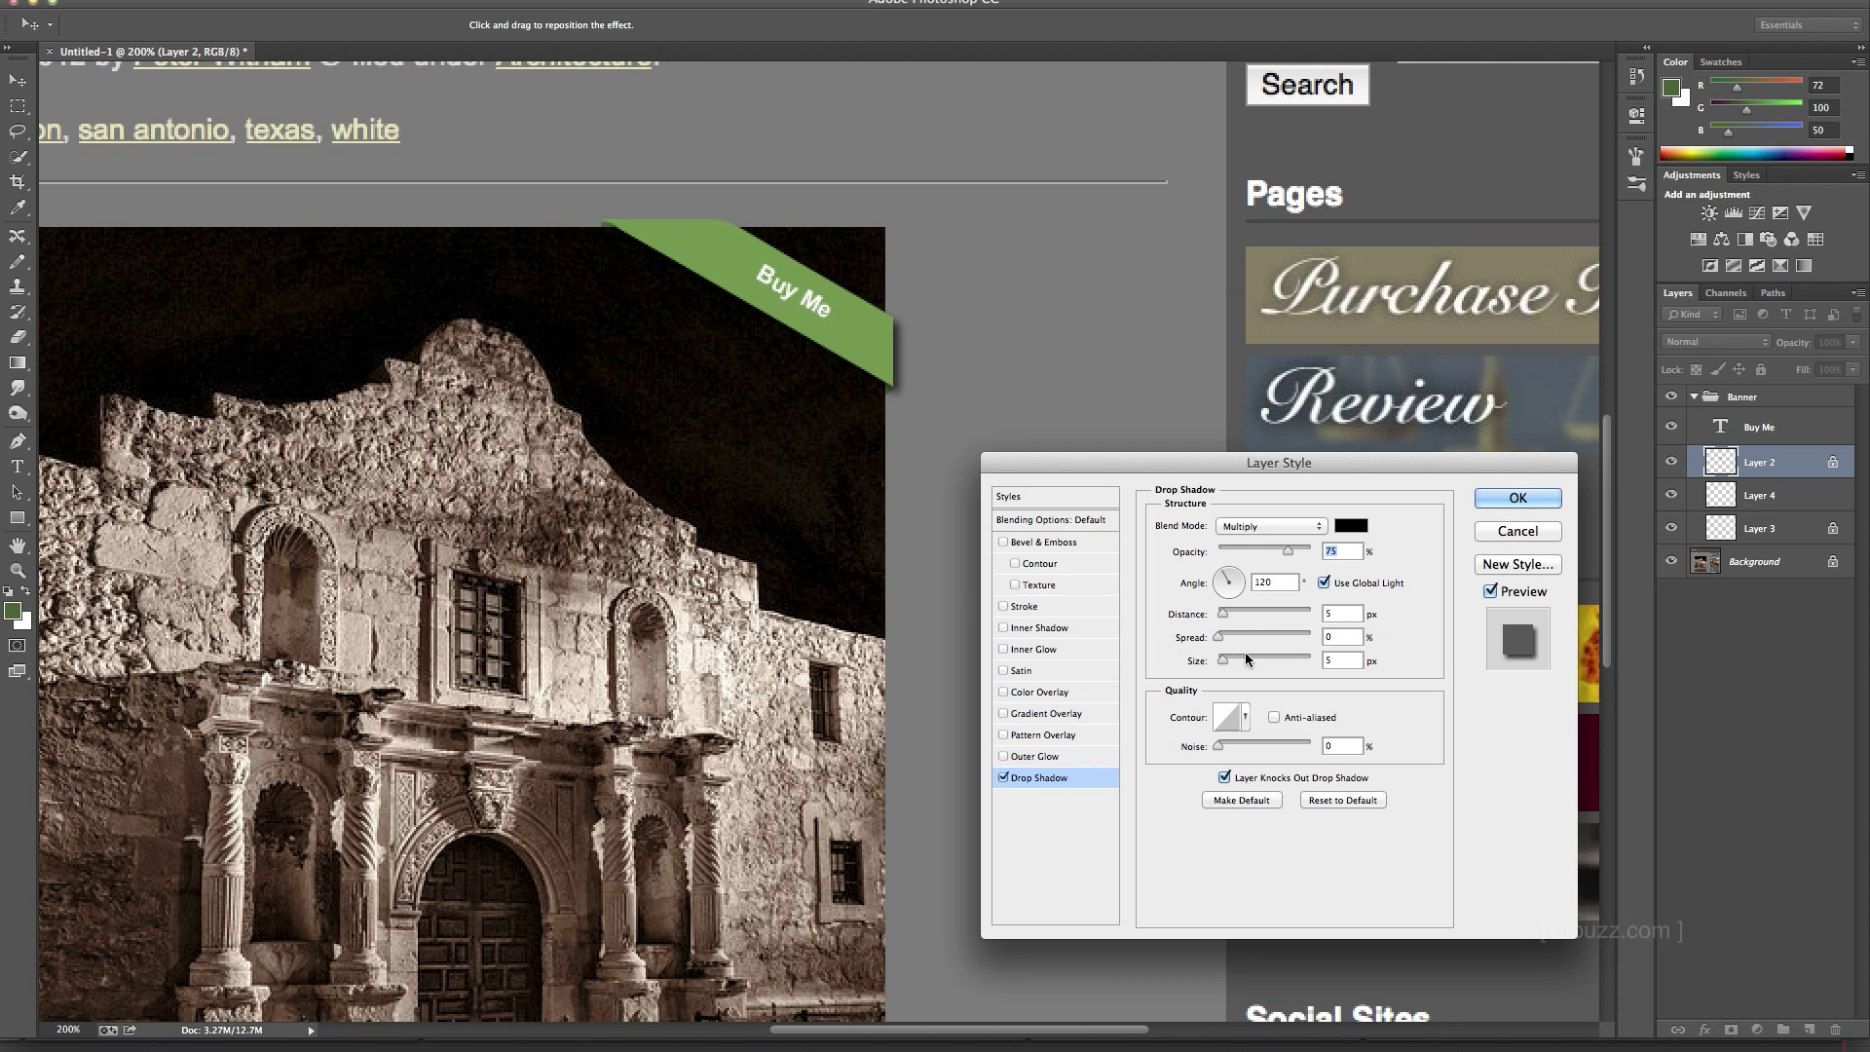
pyautogui.click(1264, 581)
pyautogui.press('BackSpace')
pyautogui.write('5')
pyautogui.moveTo(1223, 663); pyautogui.dragTo(1225, 668)
pyautogui.moveTo(1225, 618); pyautogui.dragTo(1220, 618)
pyautogui.moveTo(1220, 617); pyautogui.dragTo(1223, 618)
pyautogui.click(1517, 499)
# - At 100% zoom, collapse Layer 2's effects and hide the Background layer
pyautogui.press('m')
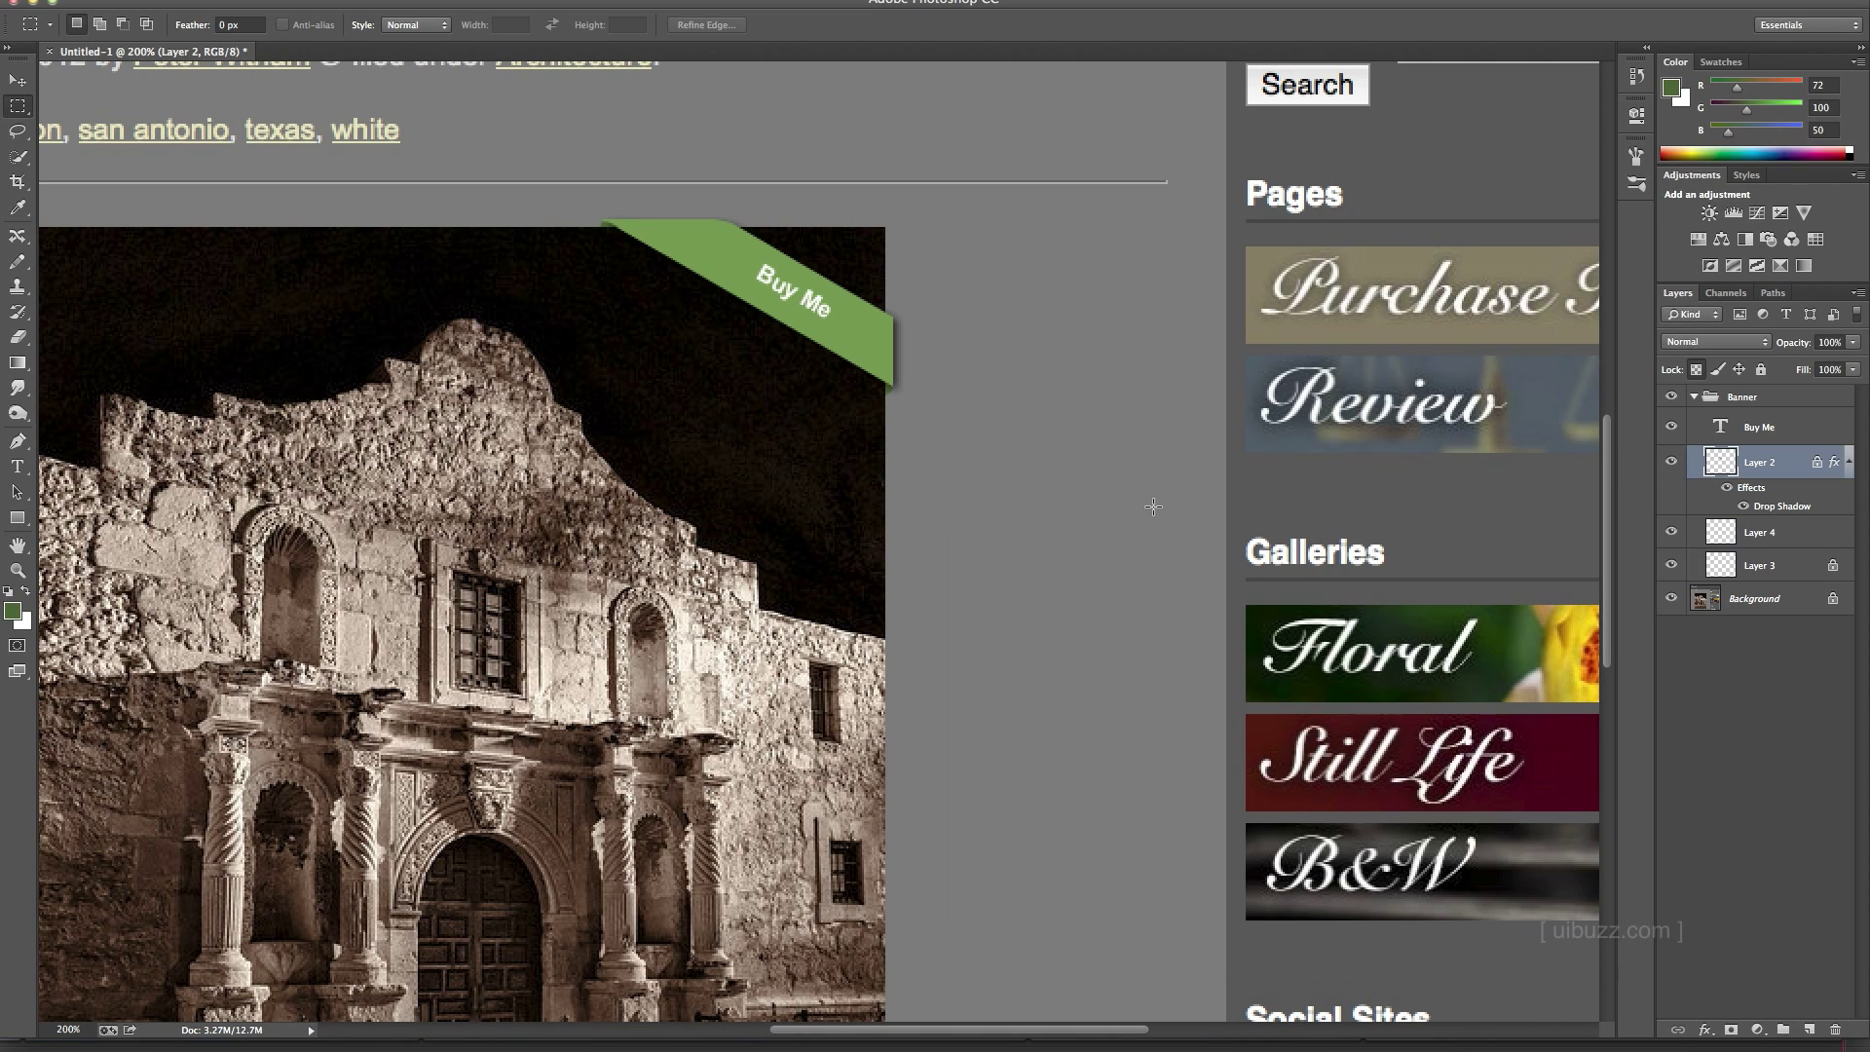
pyautogui.hotkey('ctrl', '-')
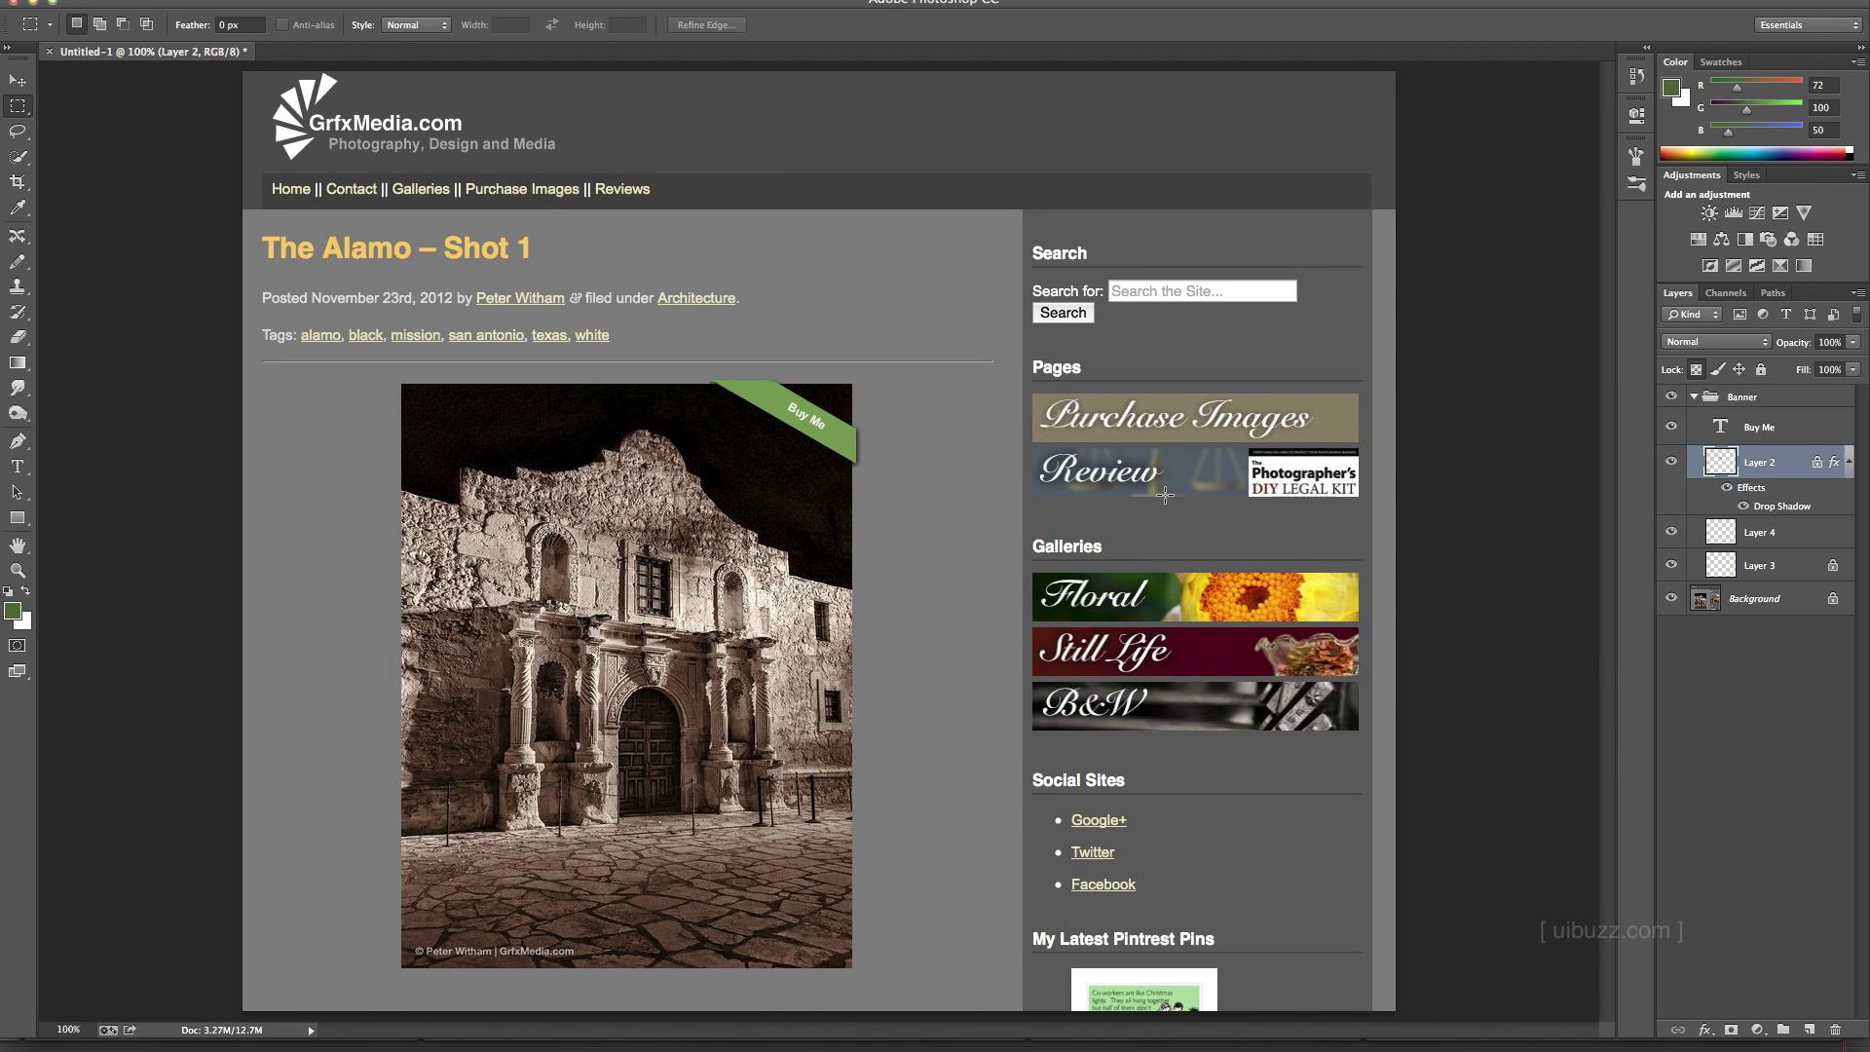
pyautogui.click(1847, 462)
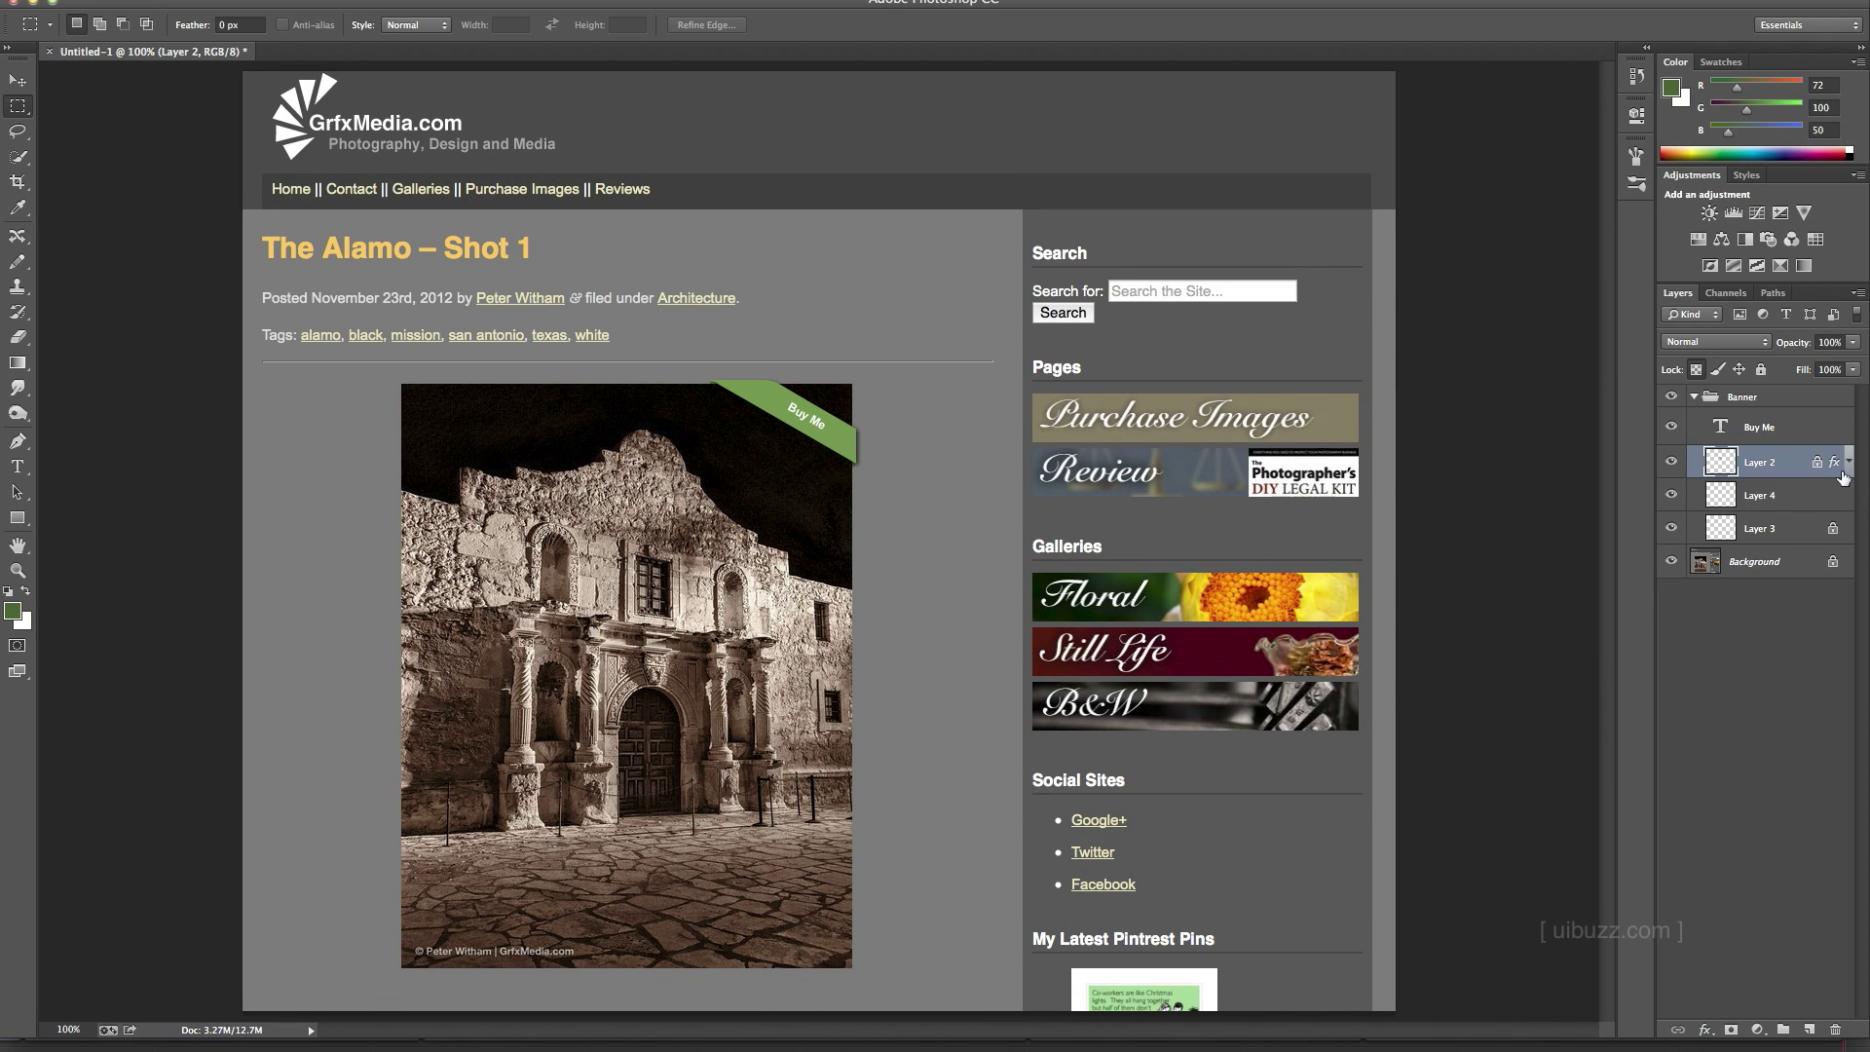
pyautogui.click(1670, 397)
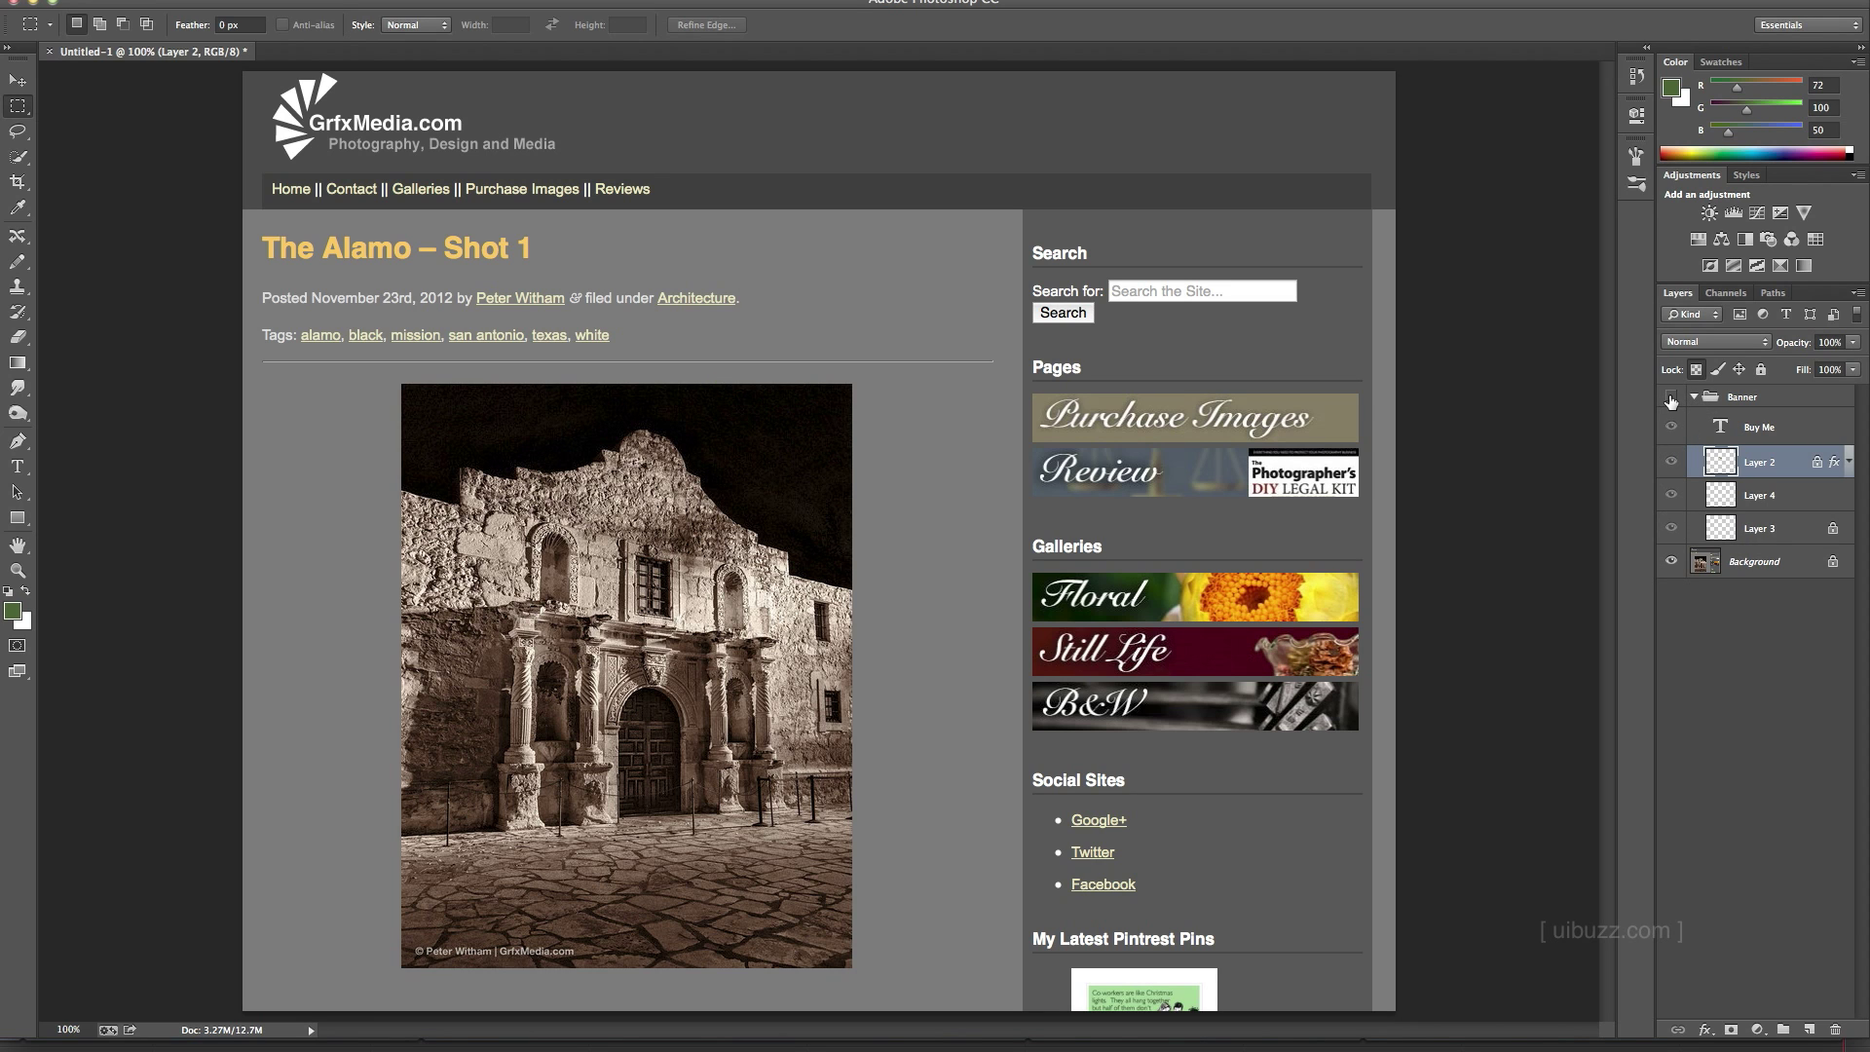
pyautogui.click(1671, 397)
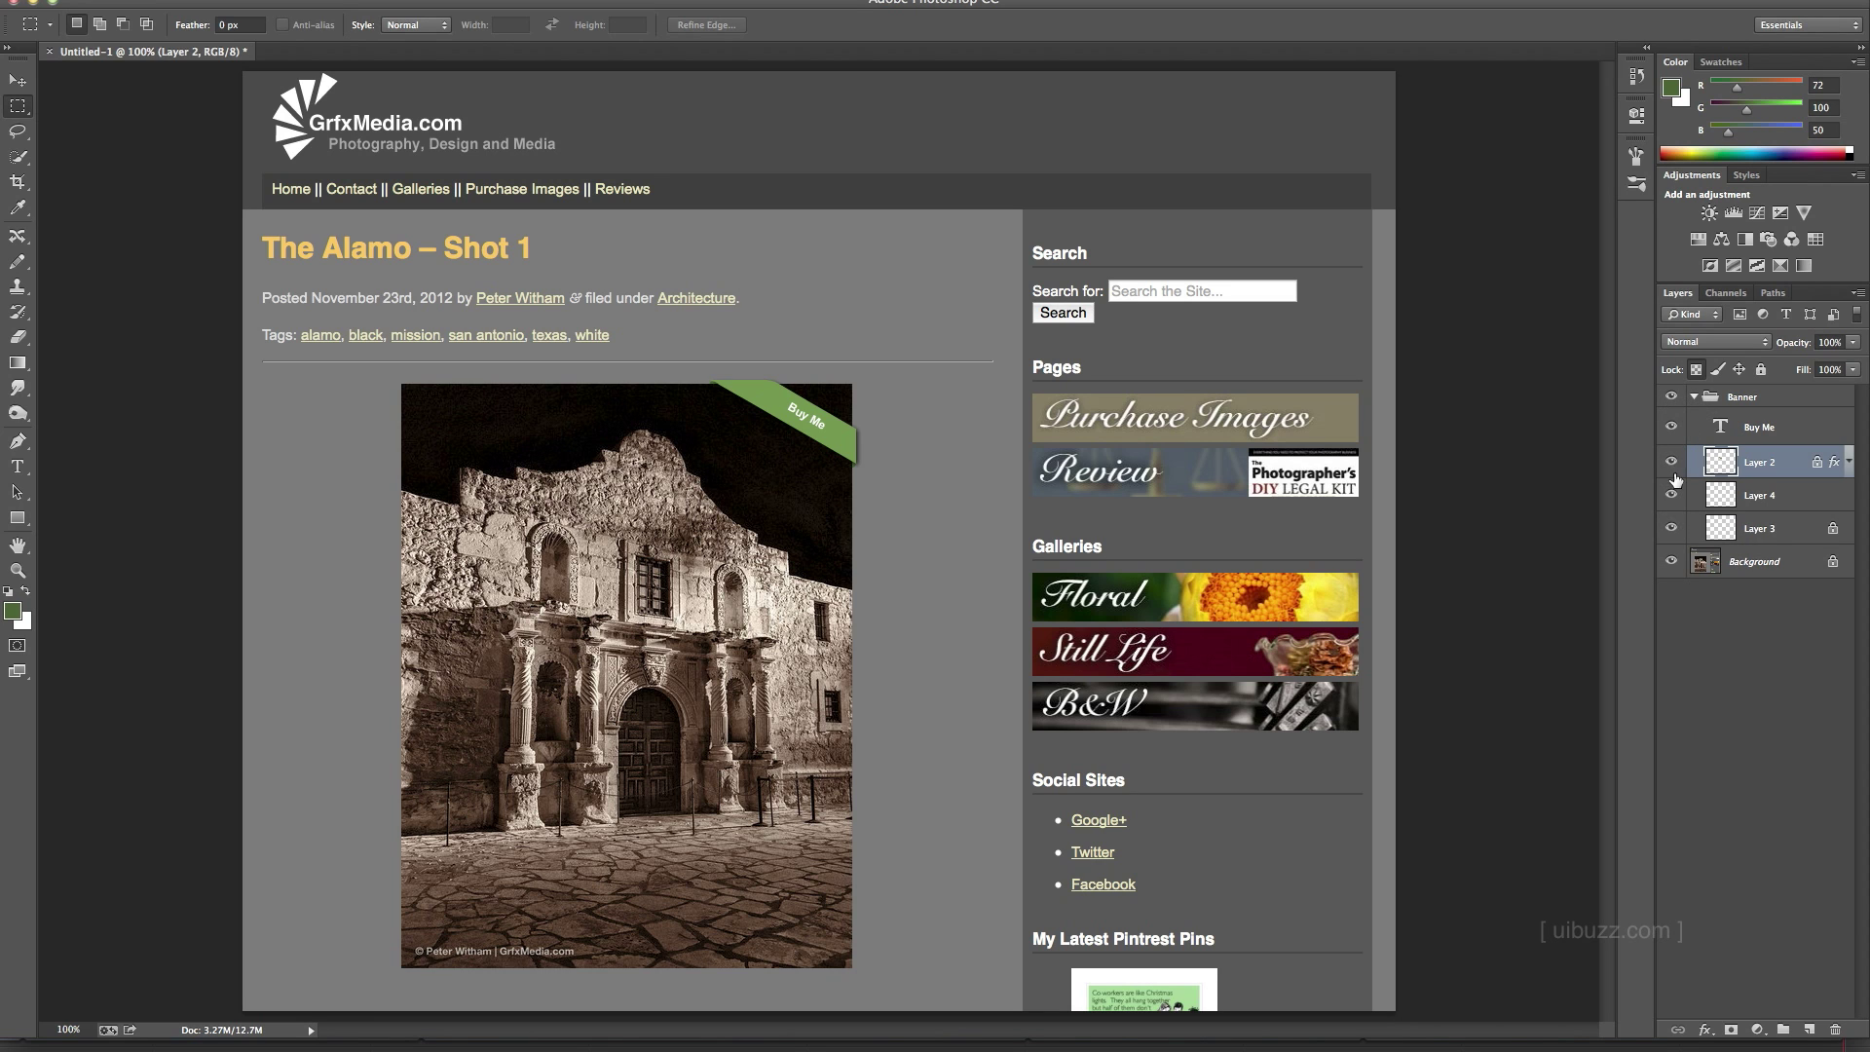
pyautogui.click(1672, 562)
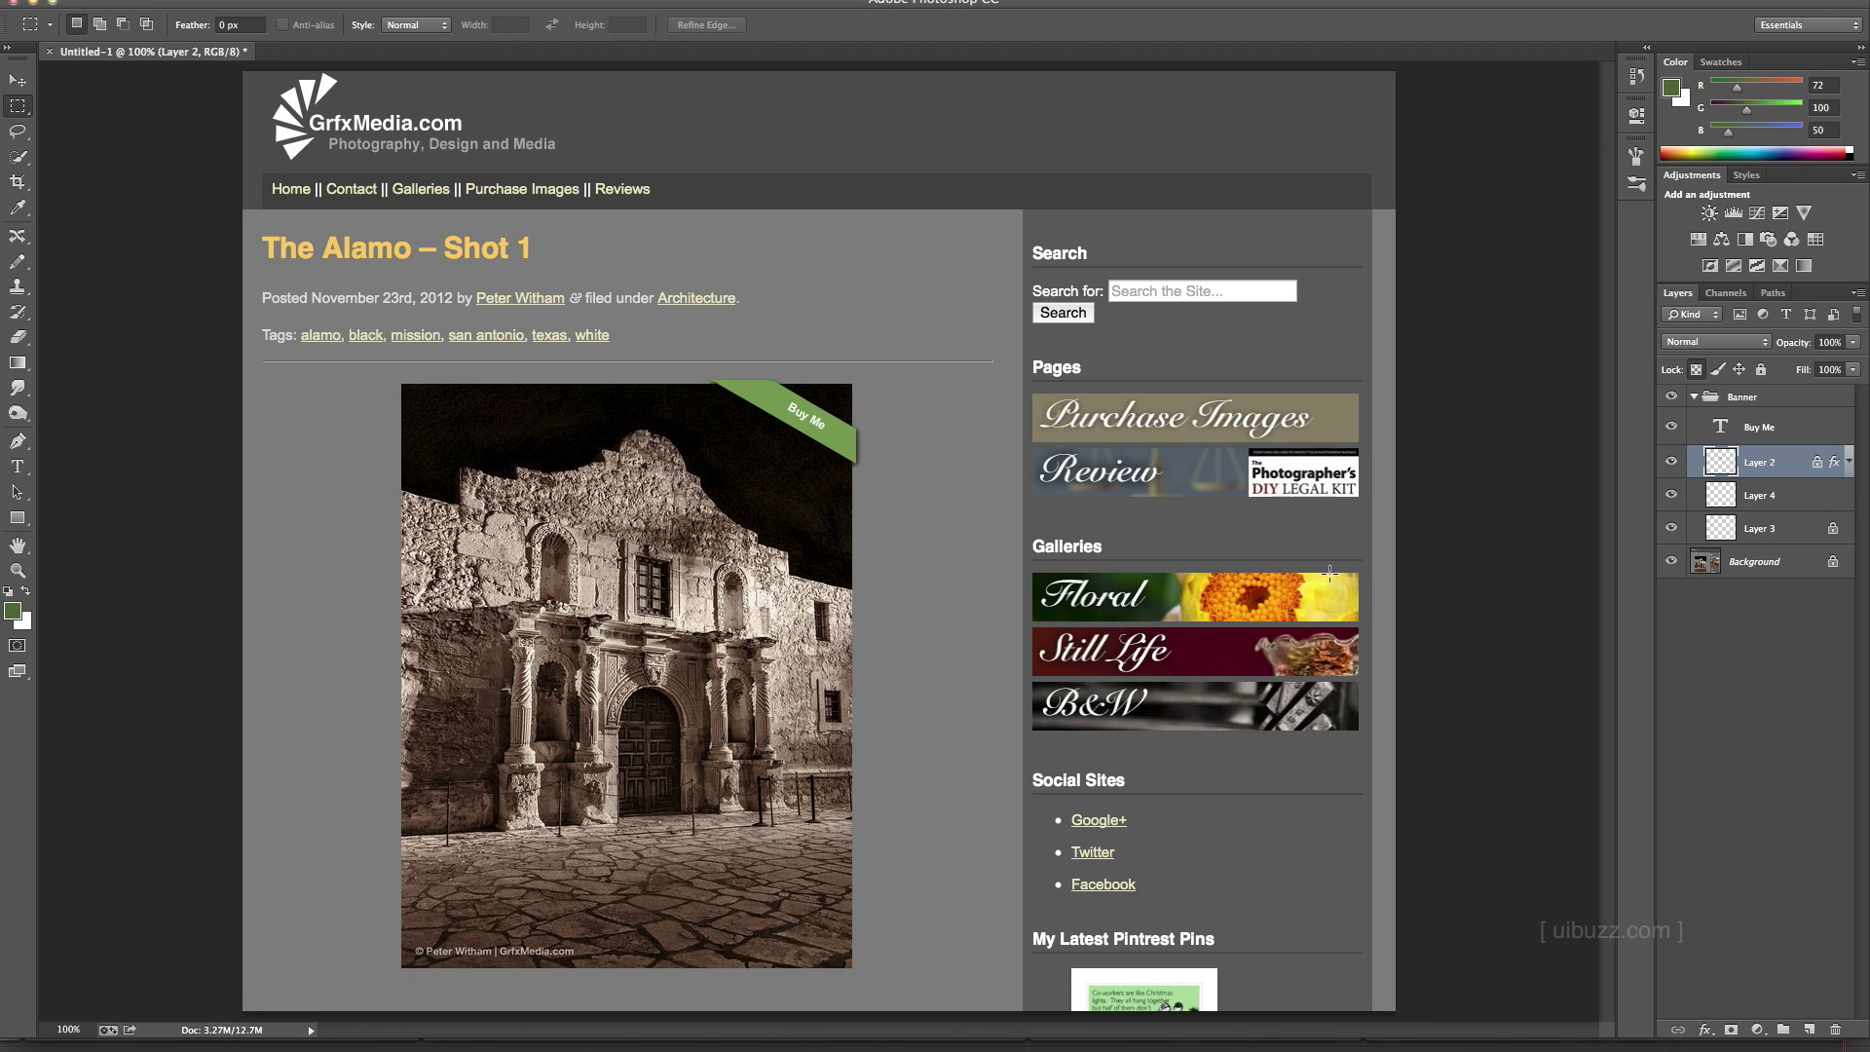
pyautogui.click(1670, 562)
pyautogui.click(1671, 561)
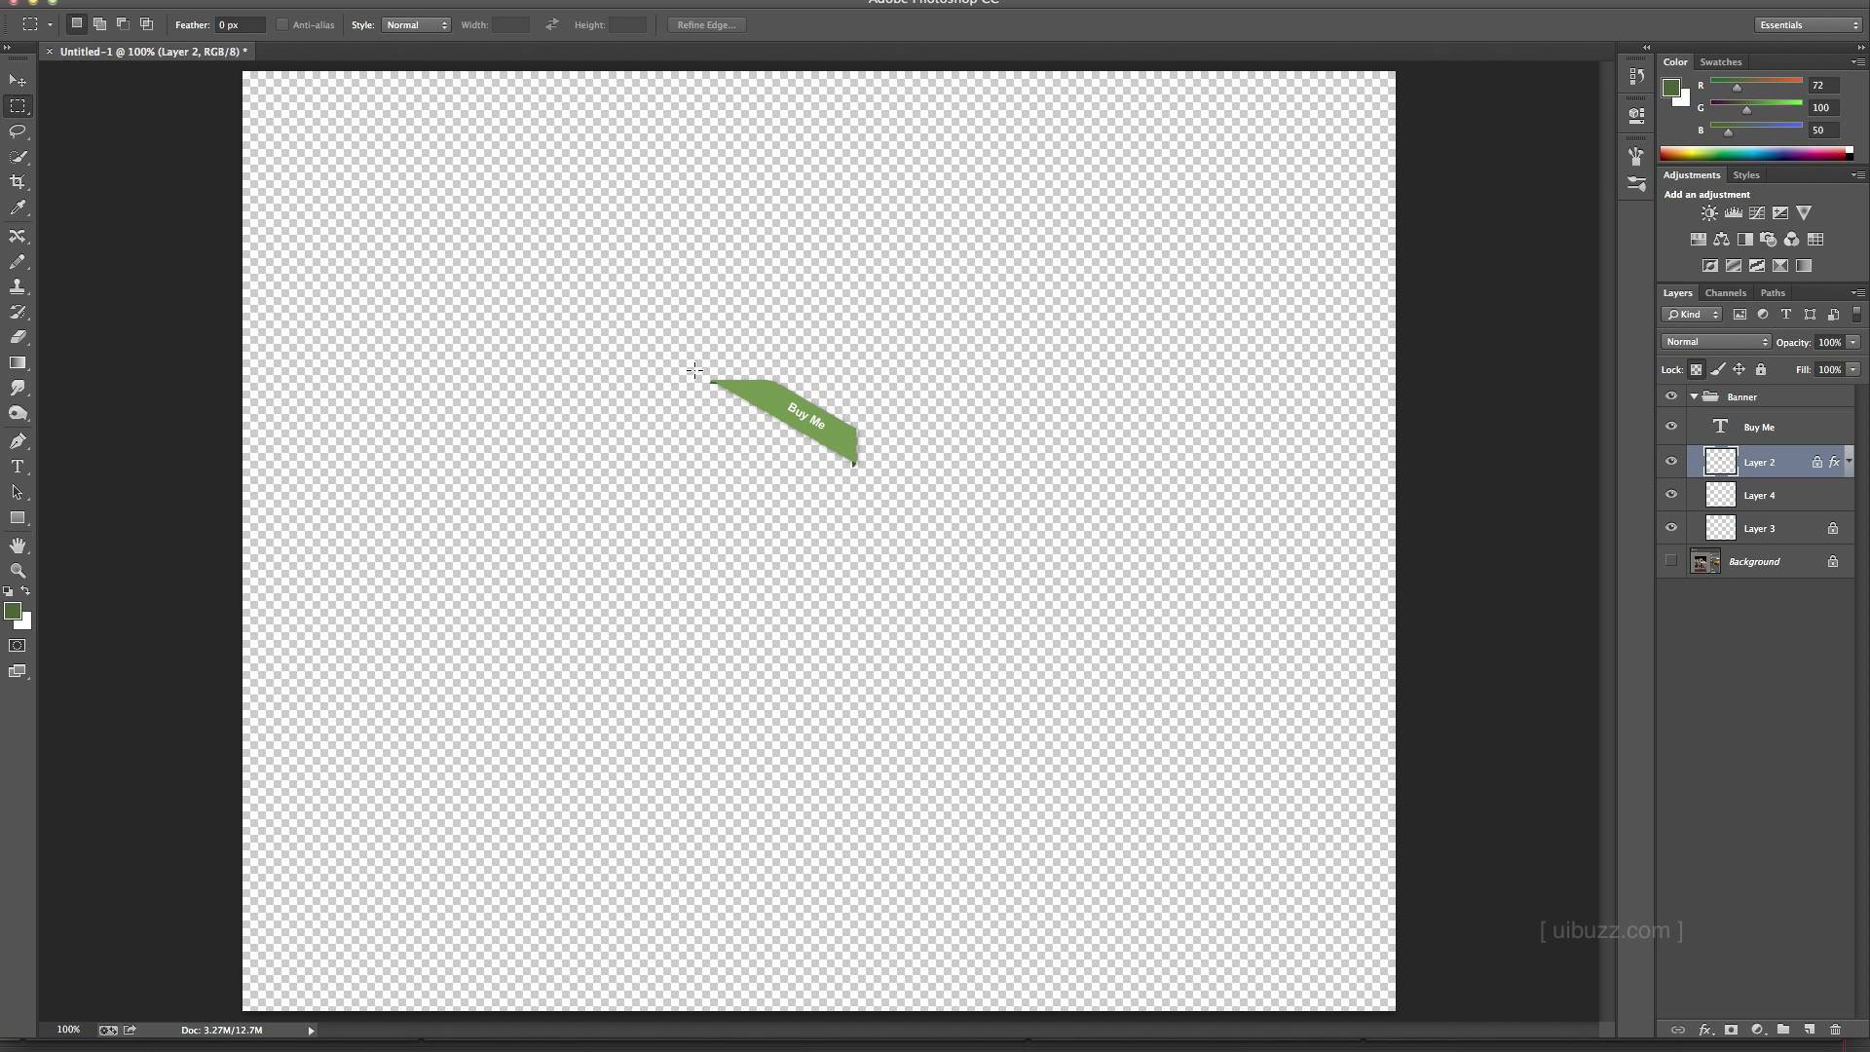
# - Marquee a rectangle around the ribbon, crop the canvas to it, and deselect
pyautogui.moveTo(695, 369); pyautogui.dragTo(866, 477)
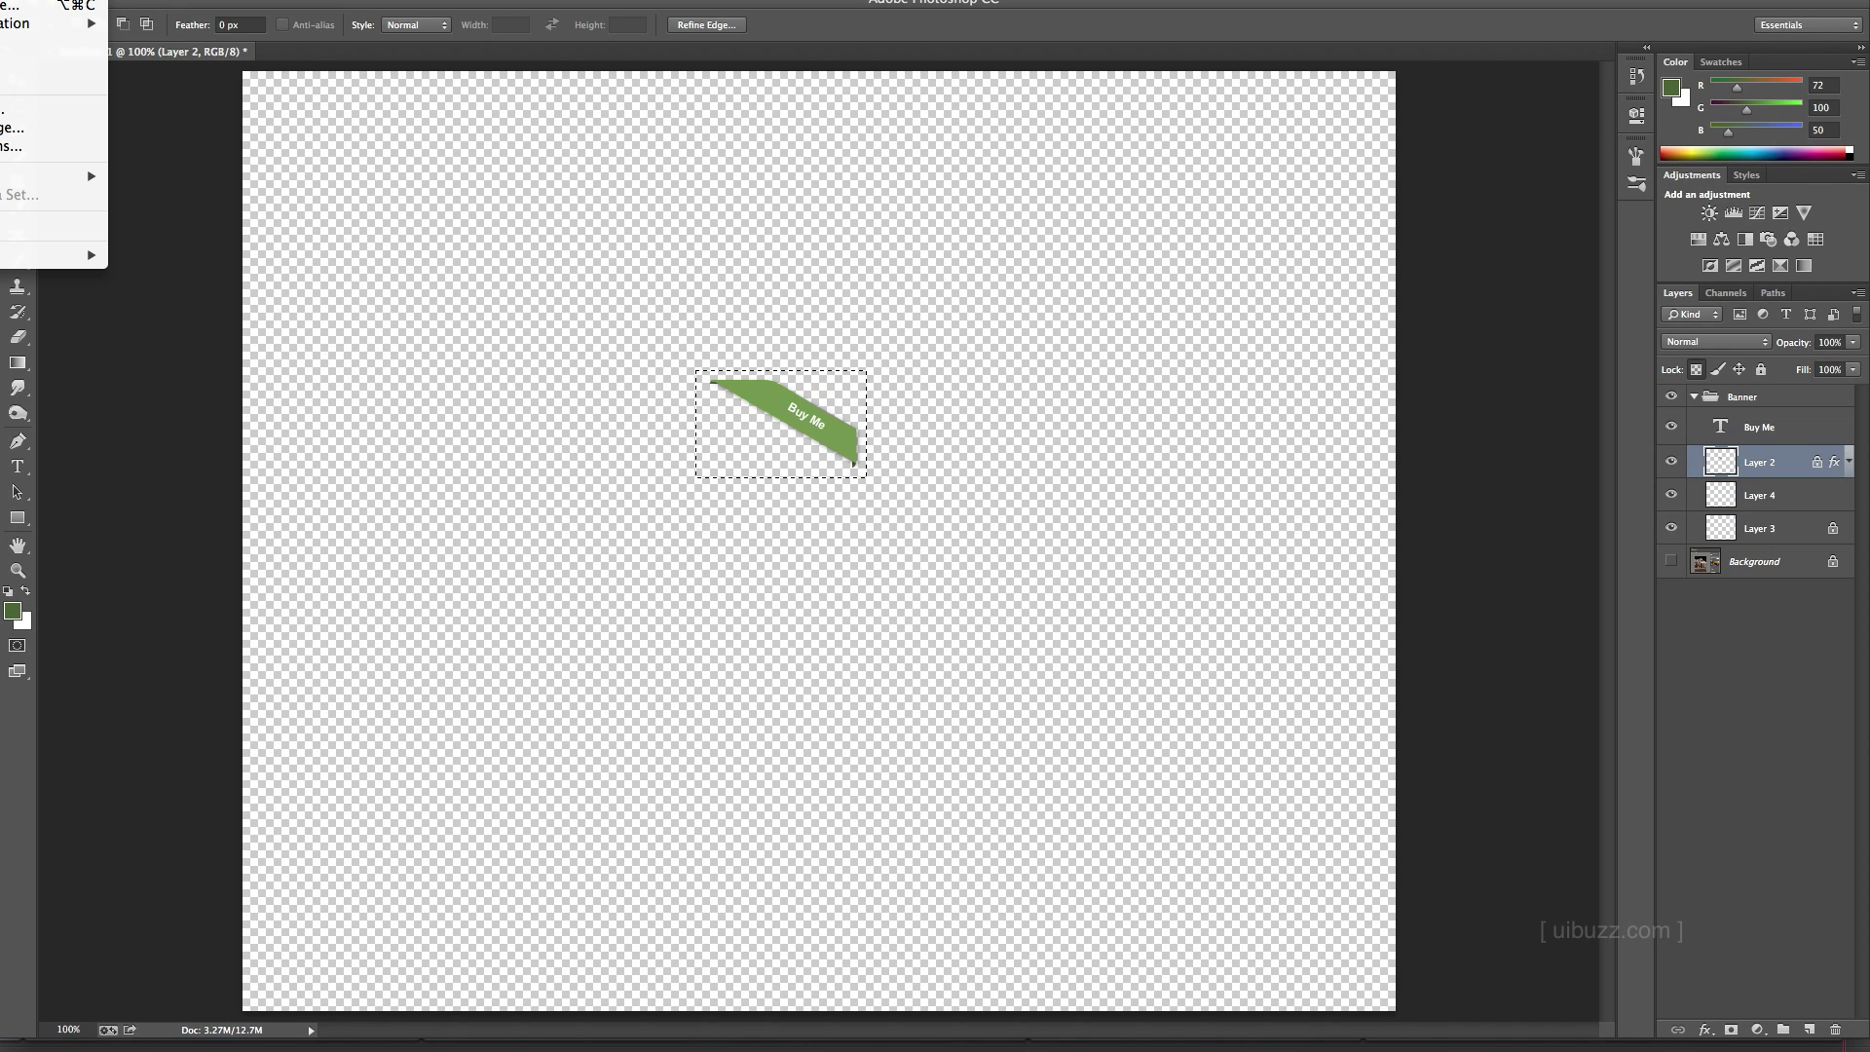
pyautogui.click(39, 43)
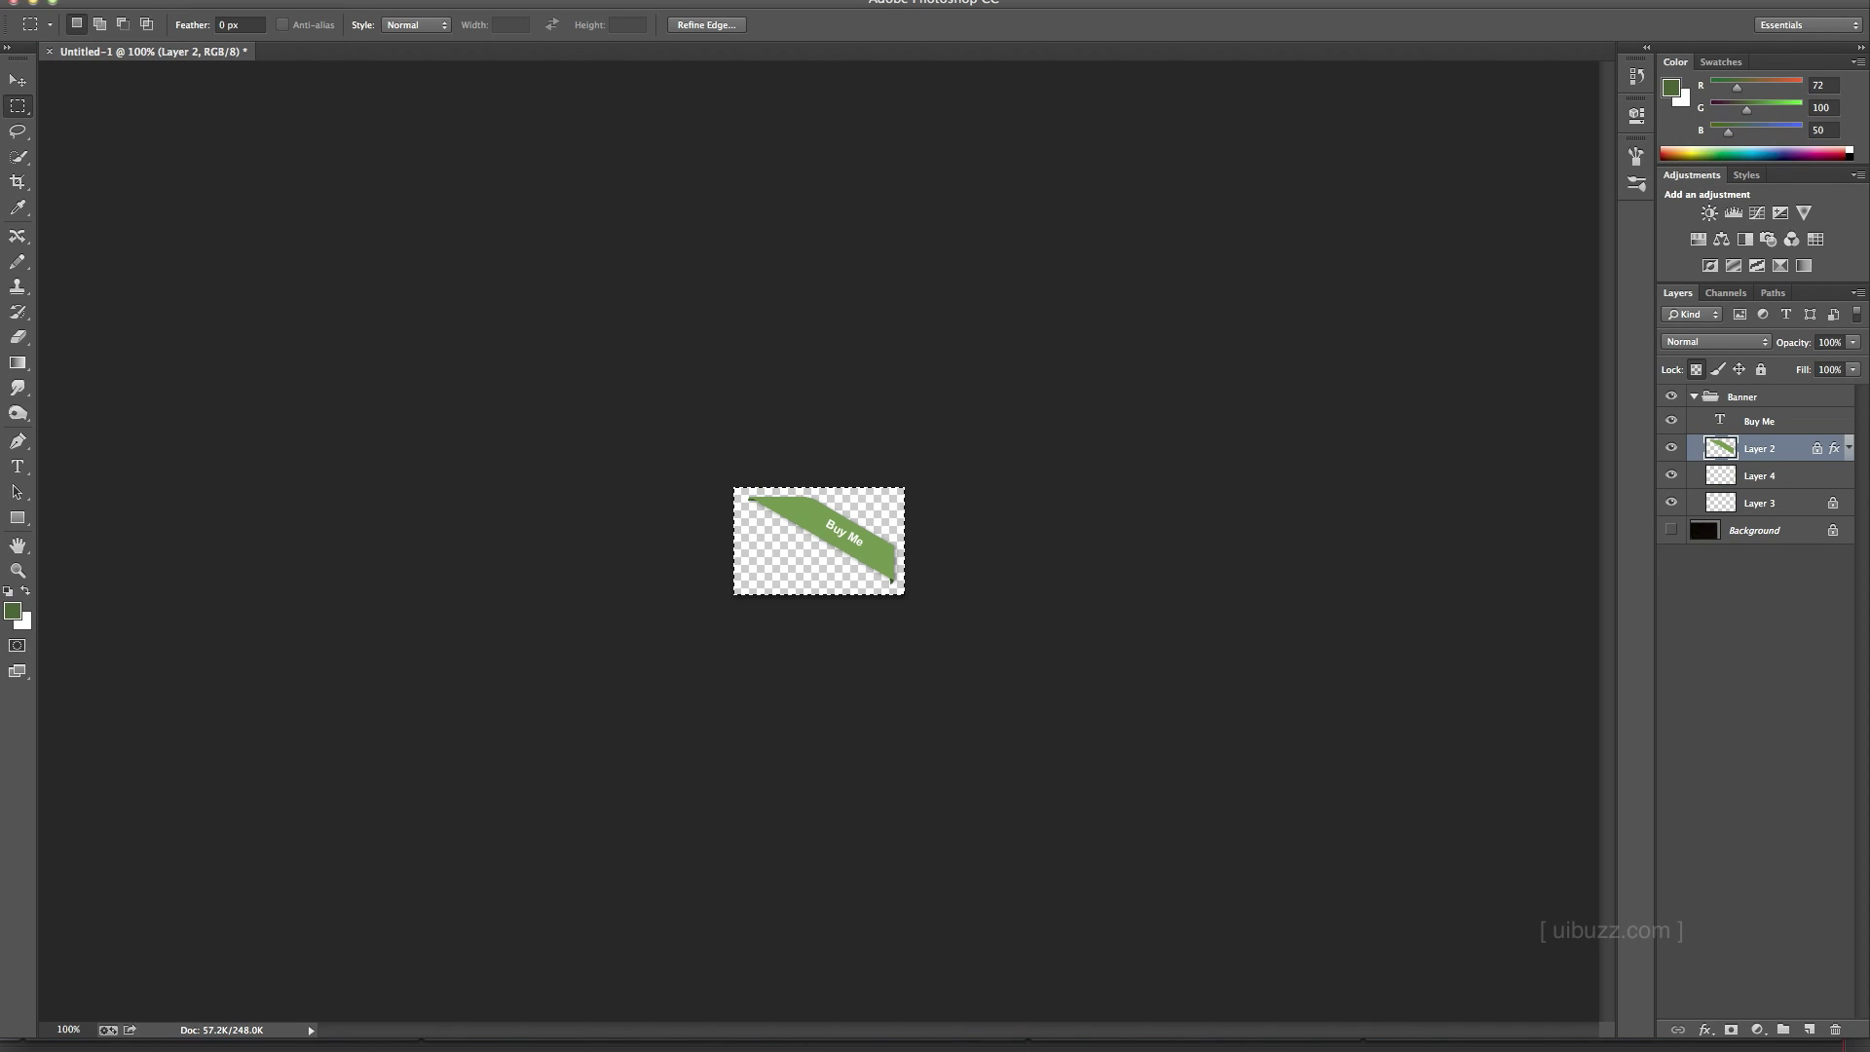
pyautogui.press('super+d')
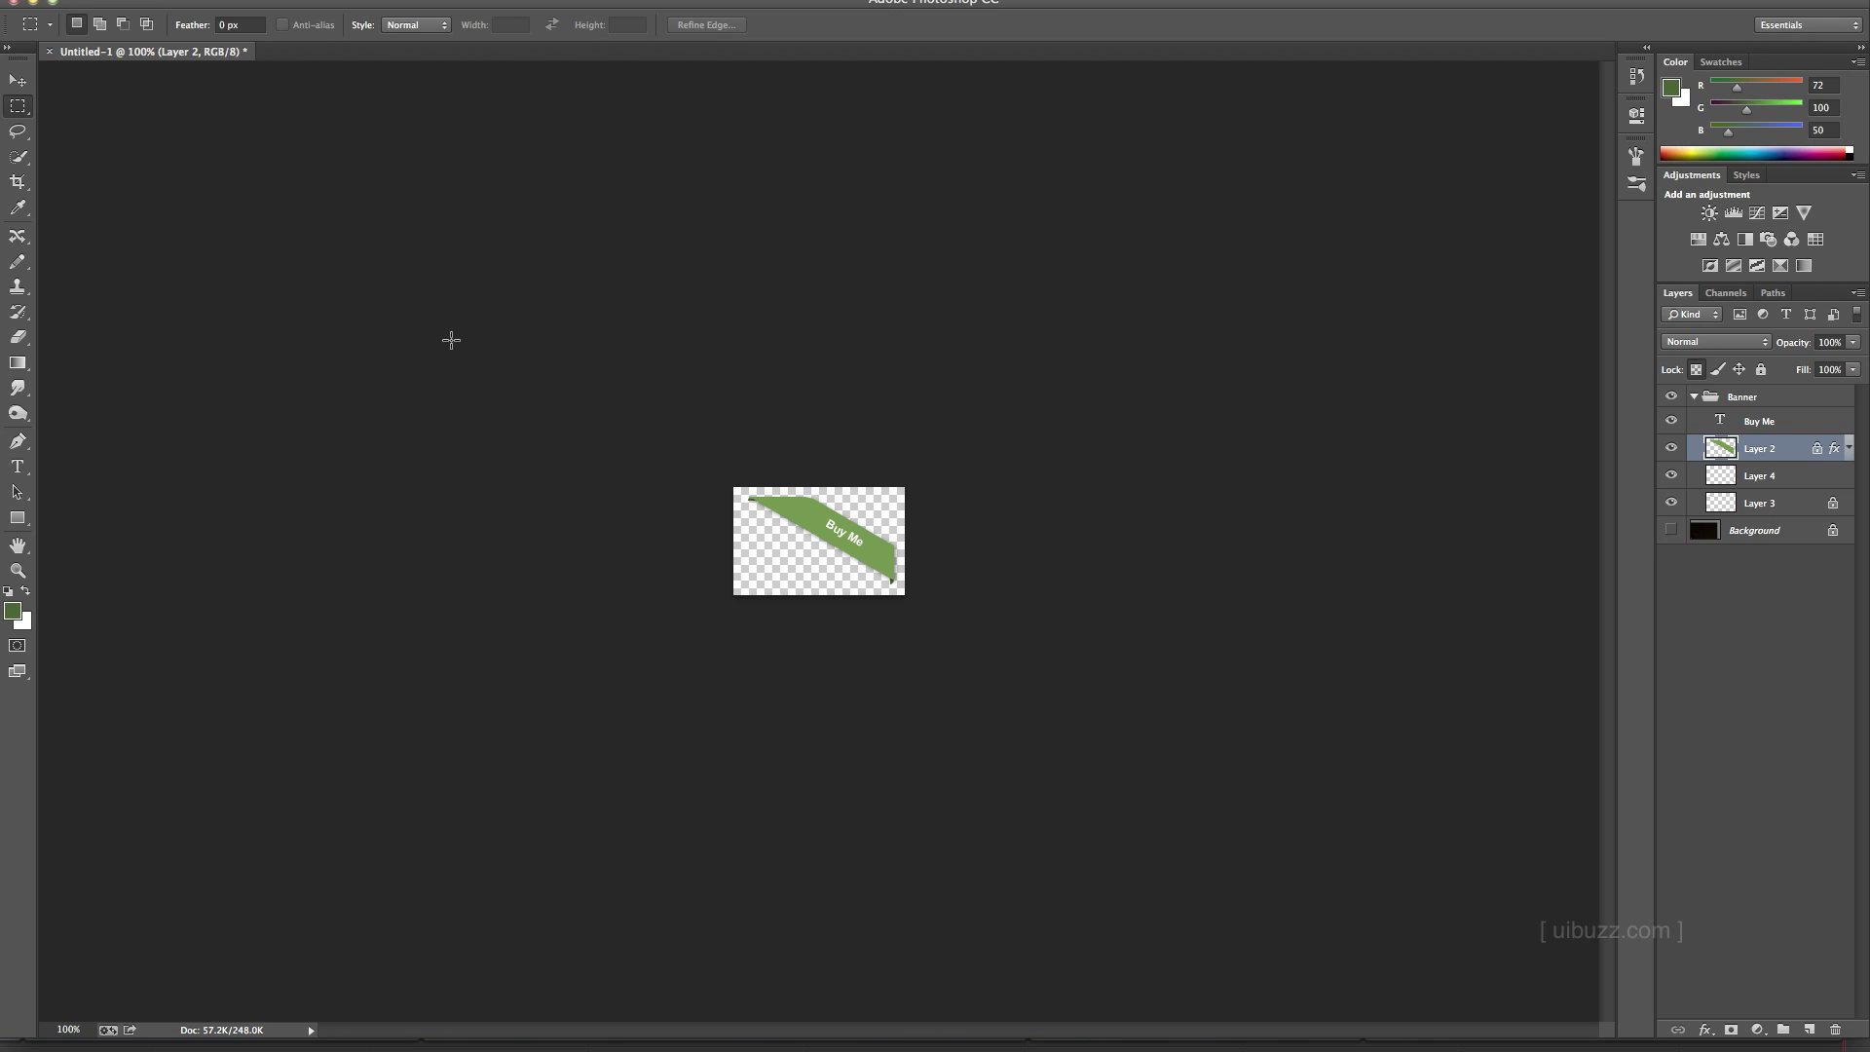